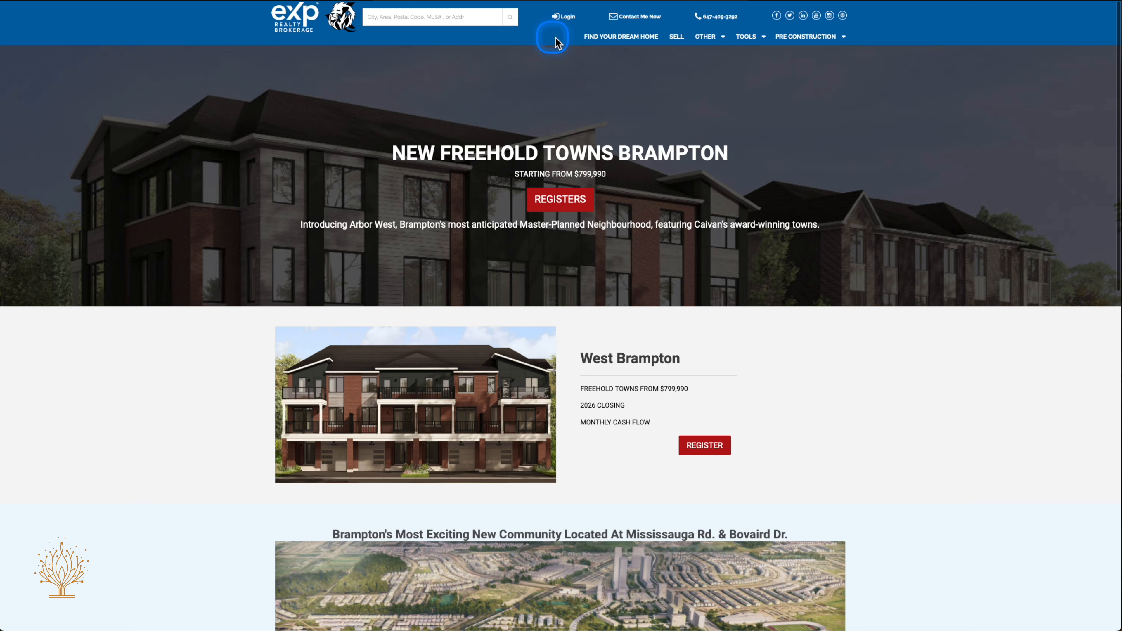
Step: Examine the New Freehold Towns Brampton landing page from its hero section to the floor plan registration form
scroll(548, 26, down, 20)
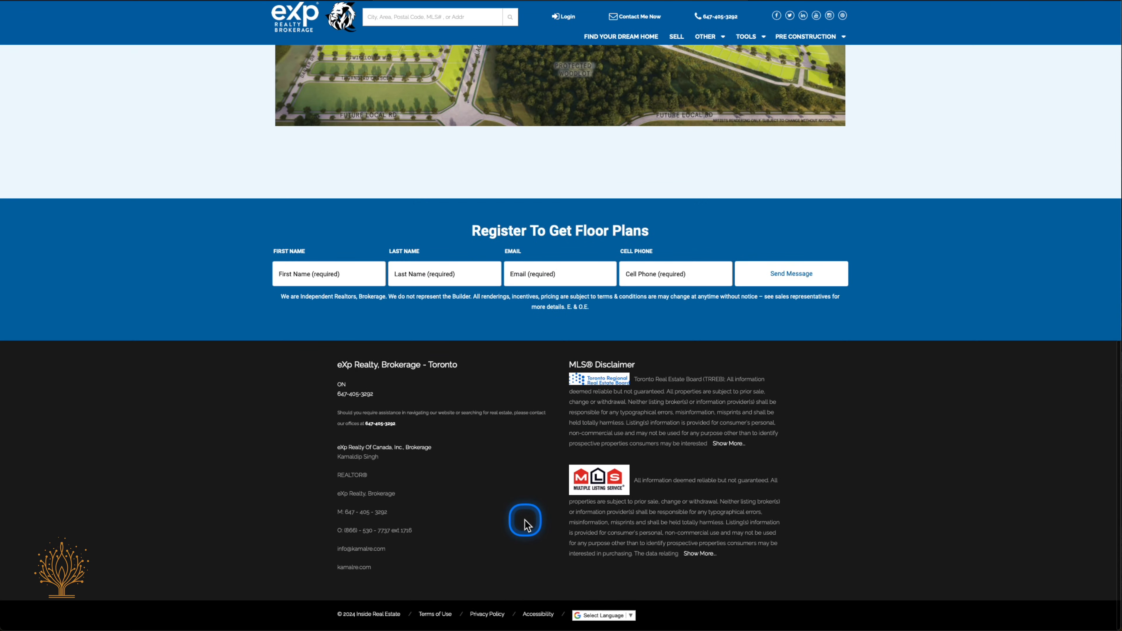
scroll(526, 523, up, 20)
scroll(525, 523, up, 5)
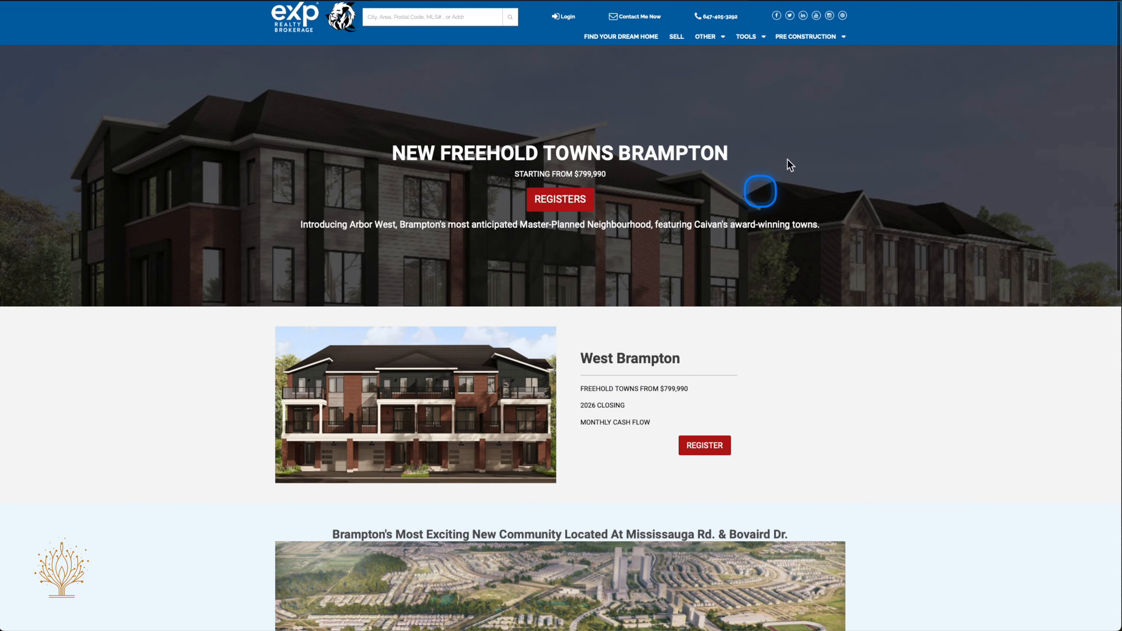
scroll(712, 251, down, 1)
scroll(724, 278, down, 9)
scroll(724, 277, up, 9)
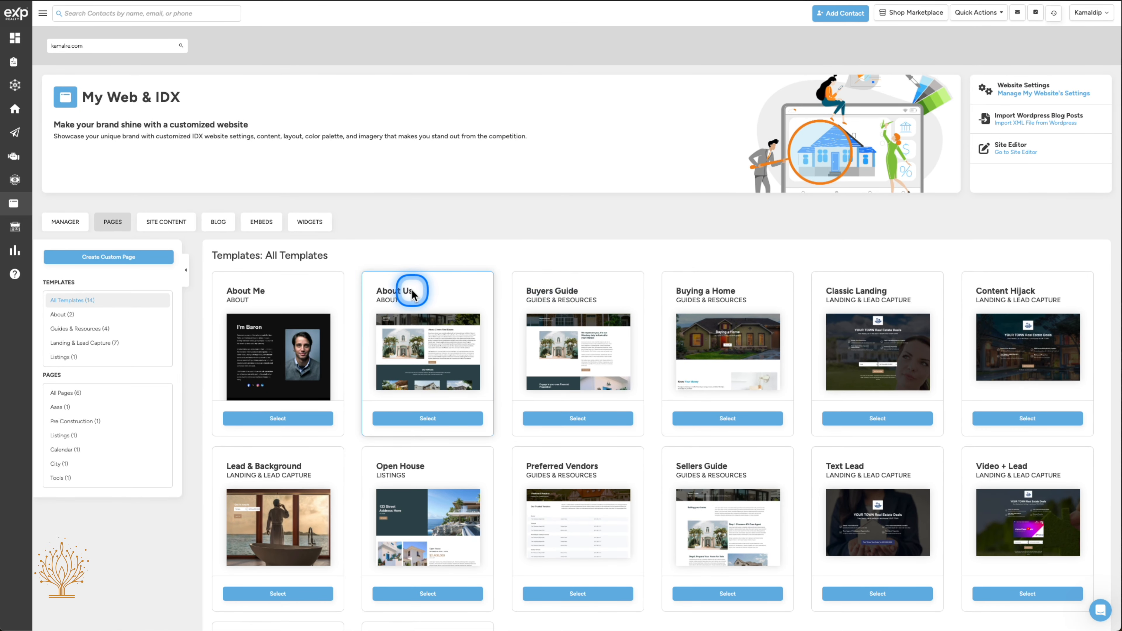
Step: Look over the page templates and start a page from the Buying a Home template
scroll(411, 294, down, 2)
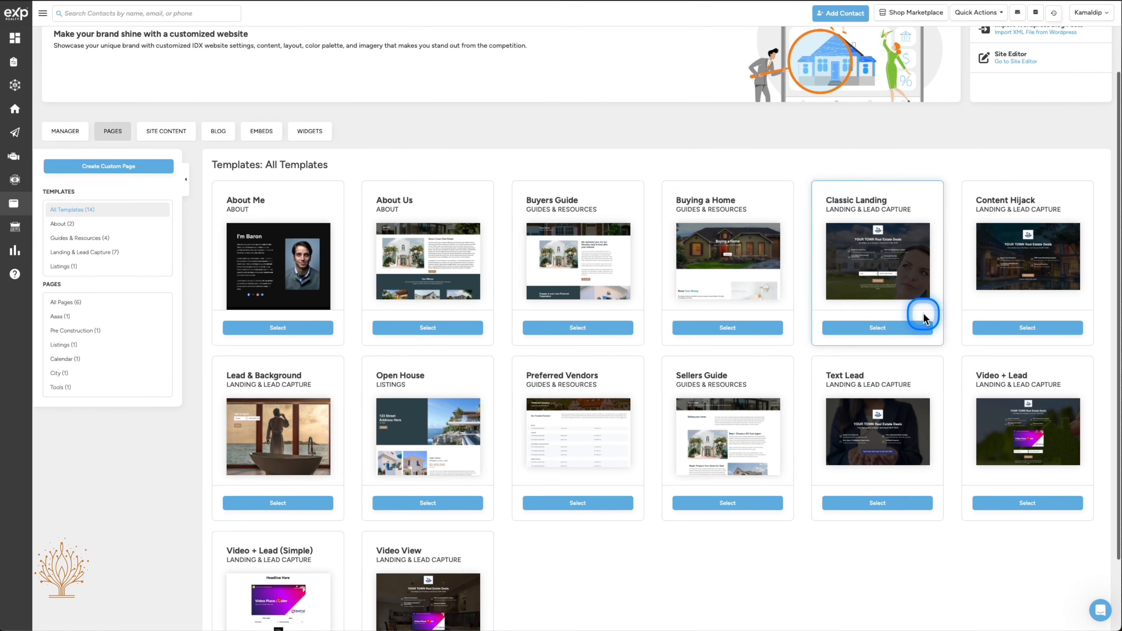
scroll(200, 251, up, 2)
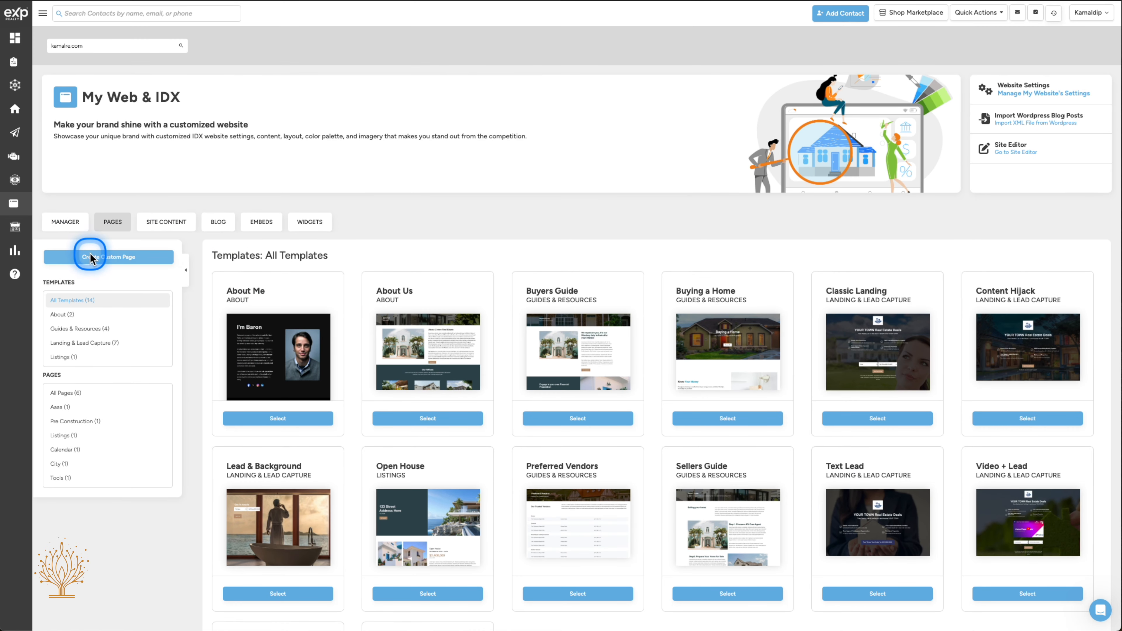
scroll(489, 276, down, 2)
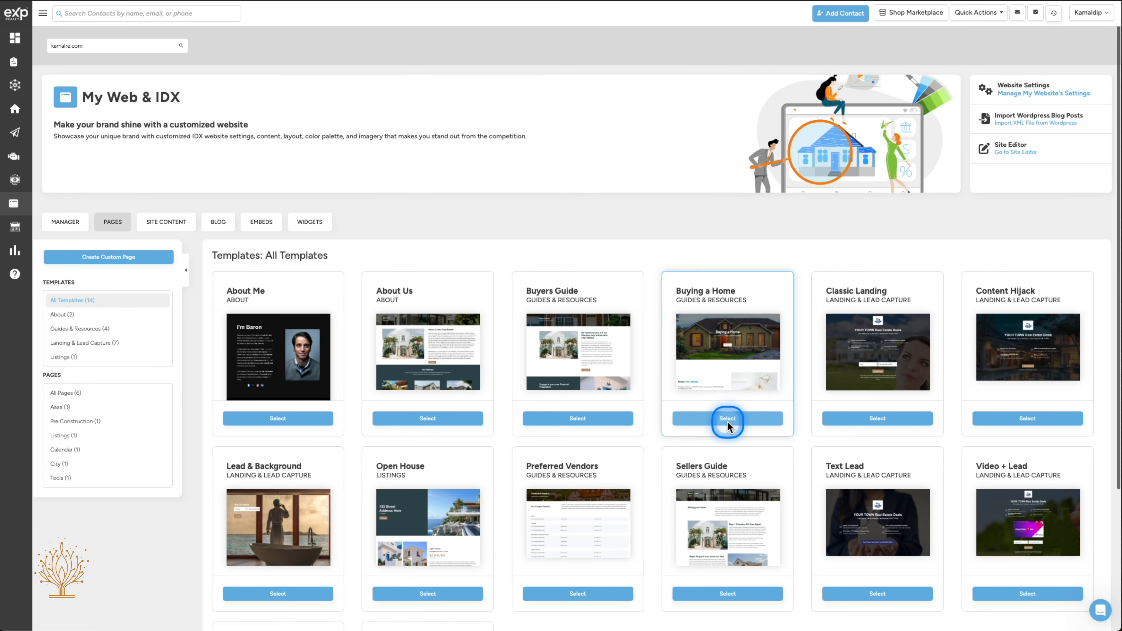
click(727, 418)
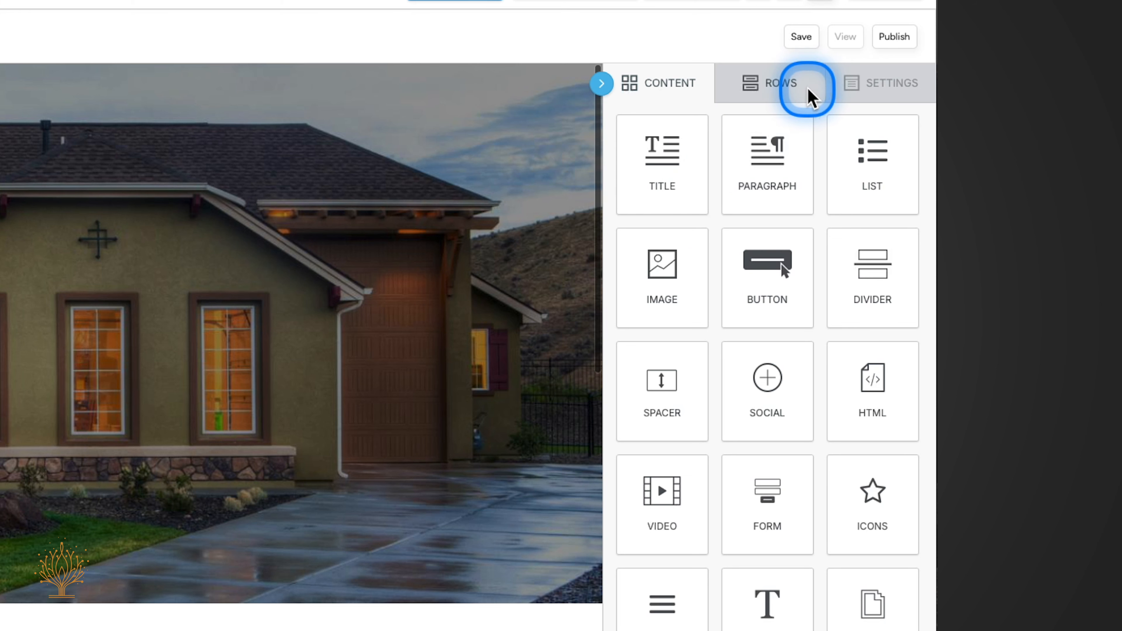
Step: Examine the content blocks and empty row layouts available in the page editor
click(789, 91)
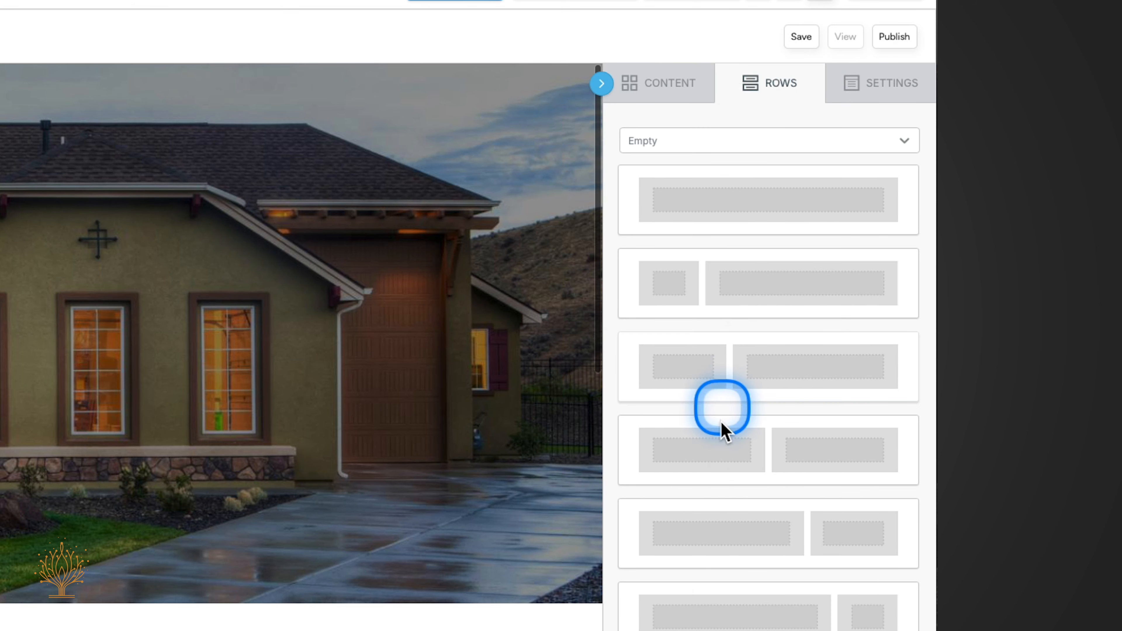
click(678, 79)
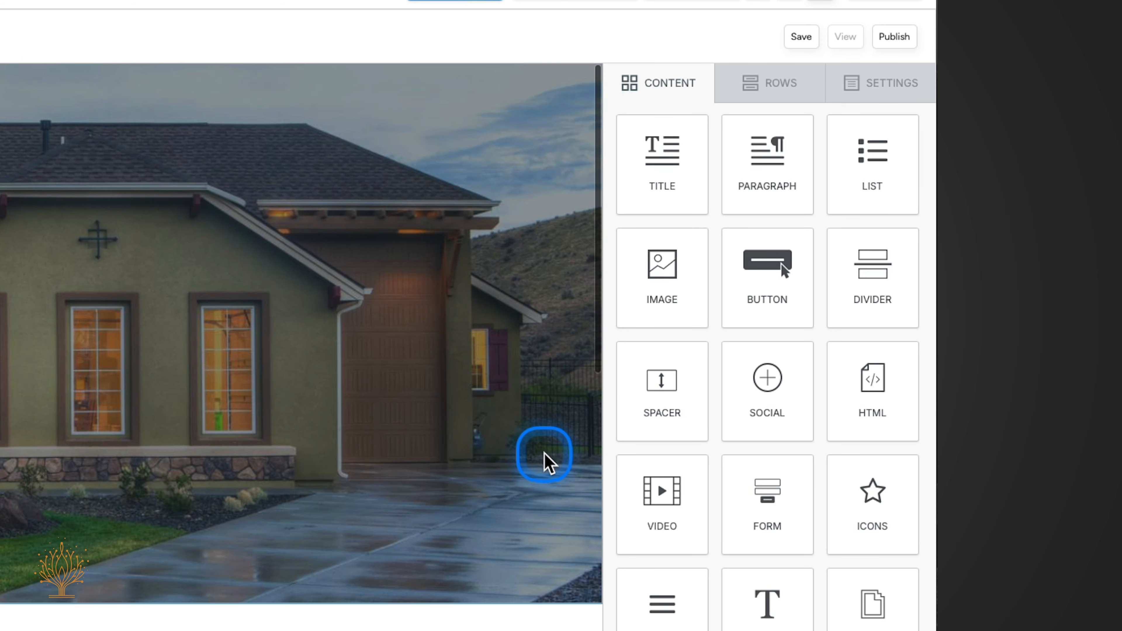
click(796, 73)
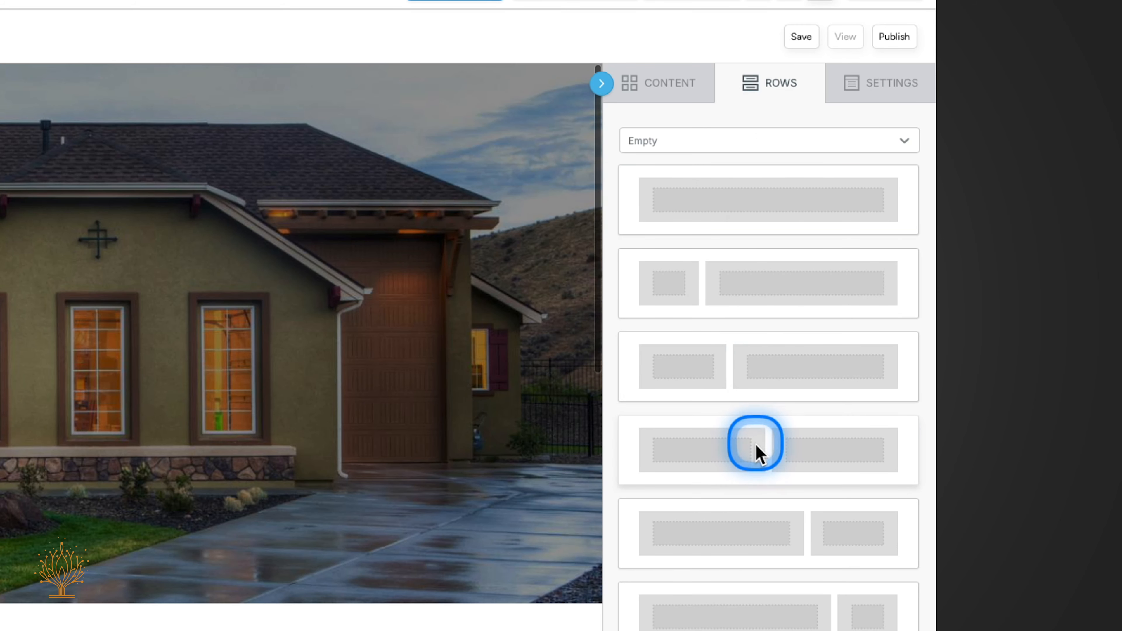
scroll(756, 454, down, 3)
scroll(756, 448, up, 3)
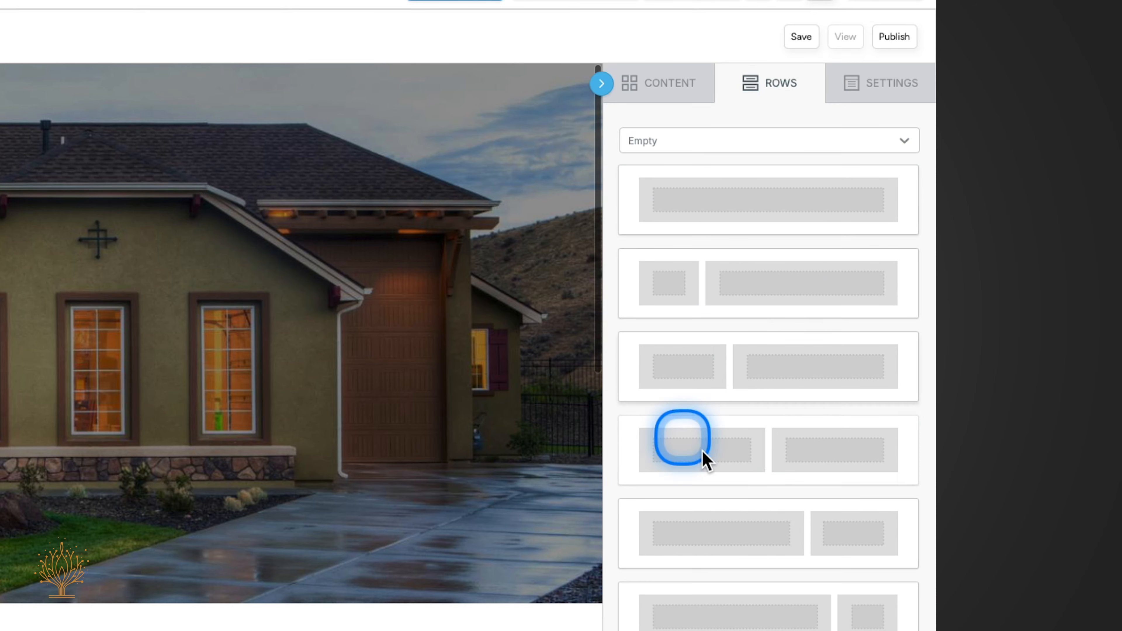
click(680, 88)
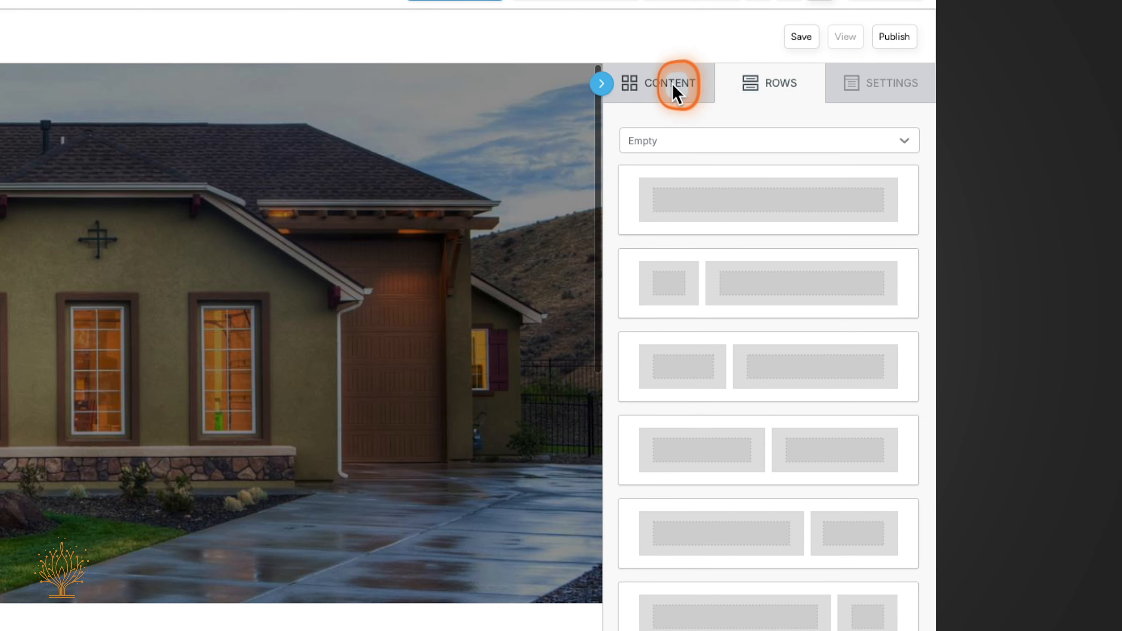
Step: Add an empty single-column row directly beneath the Buying a Home hero section
click(769, 86)
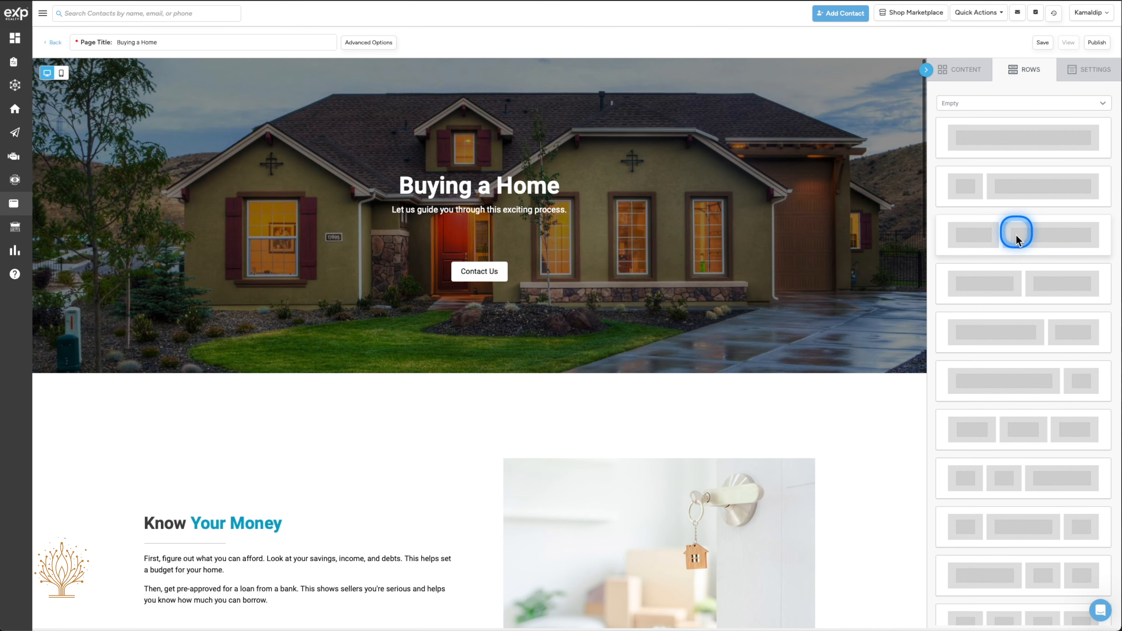
drag(1016, 238, 488, 356)
drag(406, 363, 970, 381)
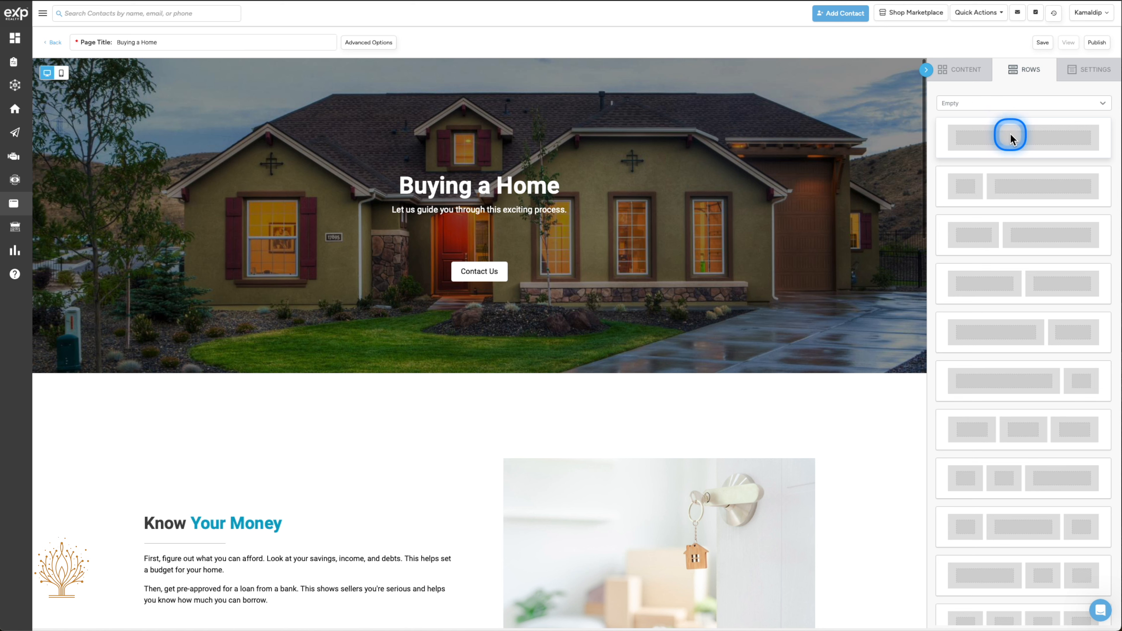
drag(1016, 141, 493, 342)
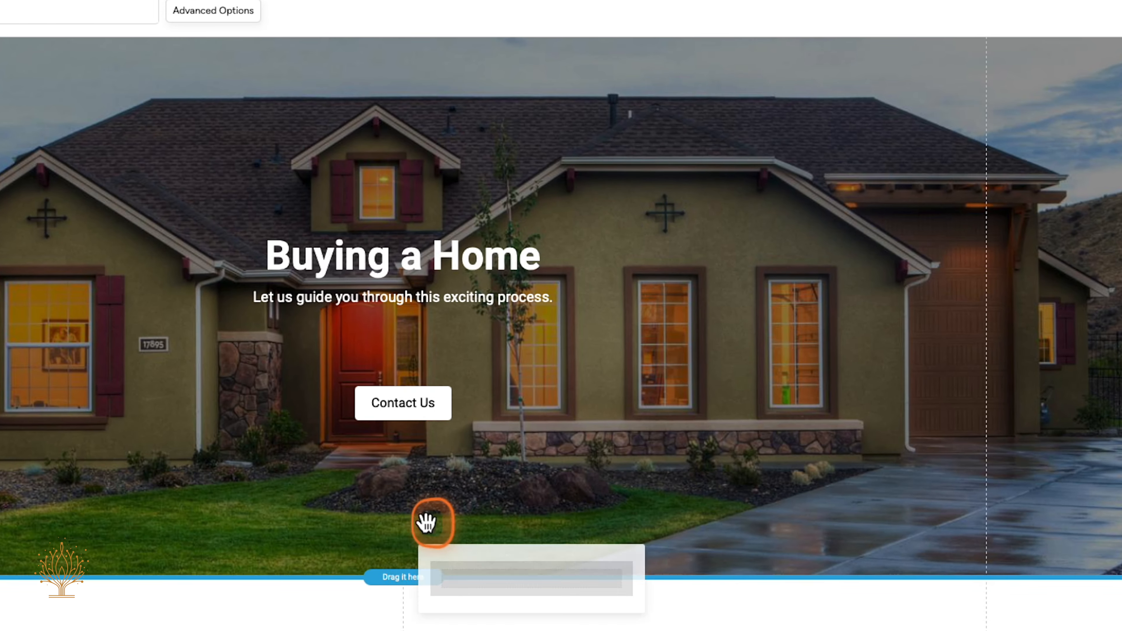
drag(426, 523, 446, 627)
drag(368, 626, 388, 595)
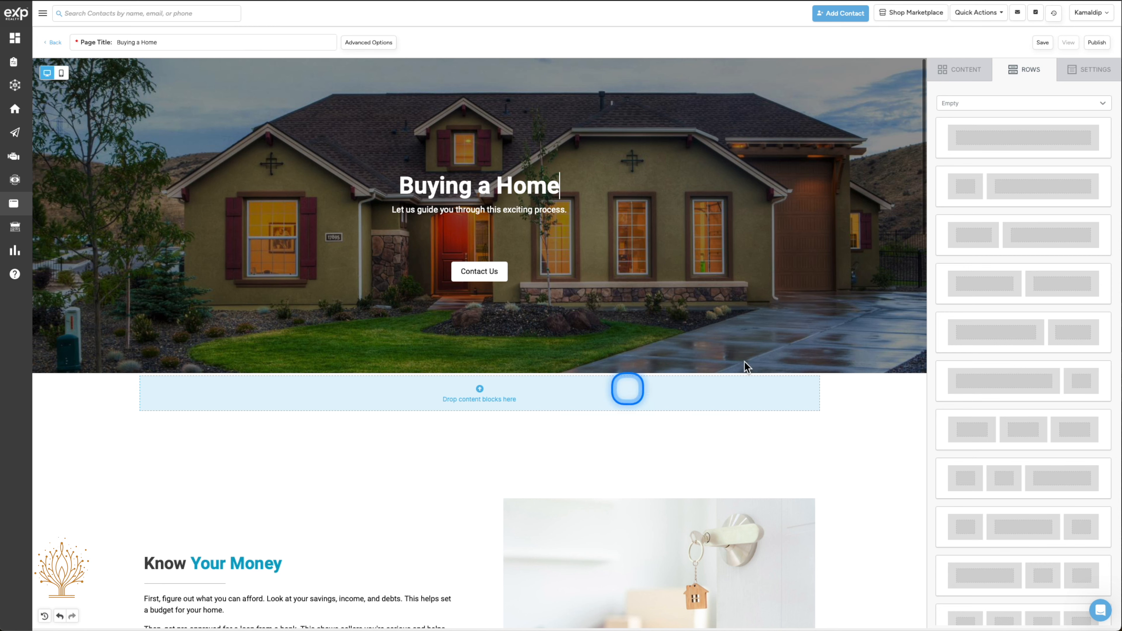
Step: Add a title block to the new empty row and change its text to Brampton
click(967, 69)
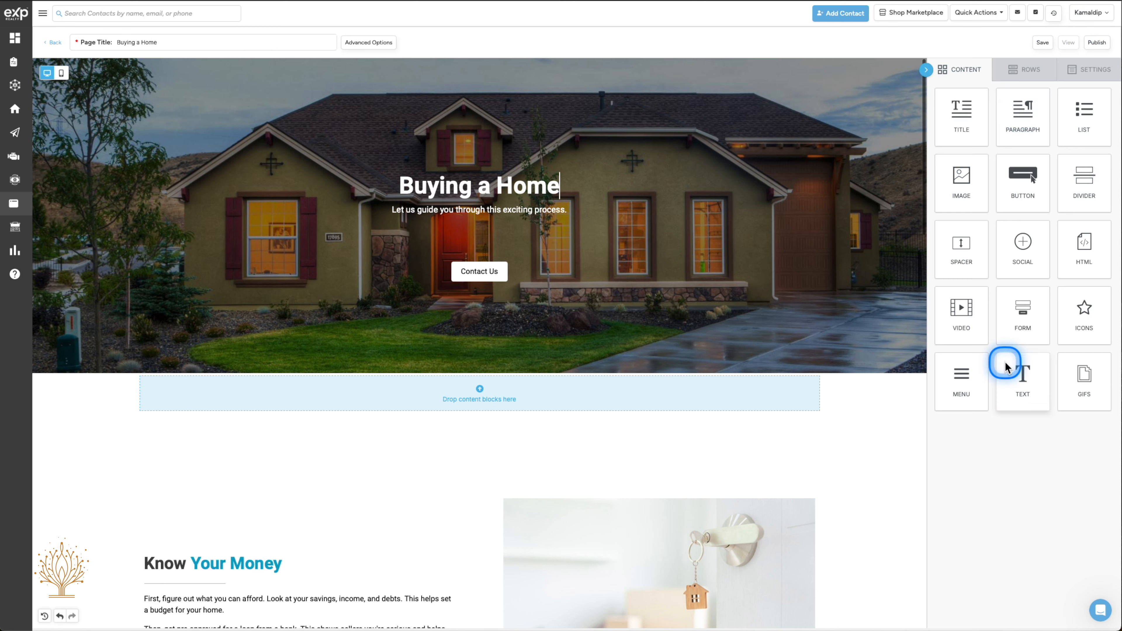
drag(1005, 366, 502, 391)
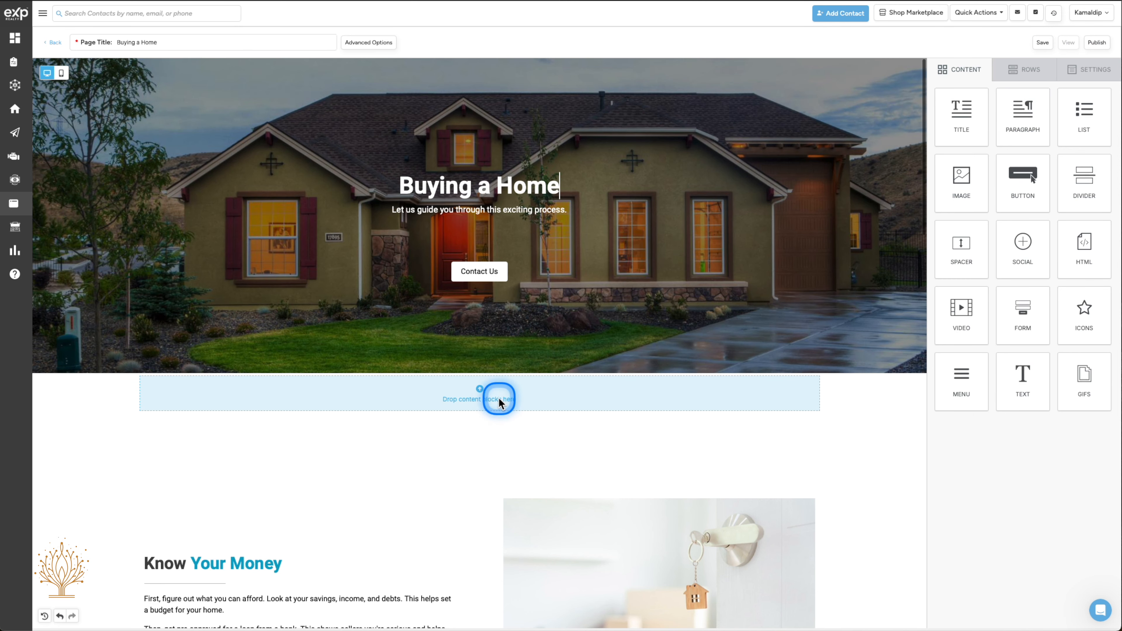
mouse_move(954, 112)
mouse_down()
mouse_move(664, 298)
mouse_move(491, 396)
mouse_move(486, 388)
mouse_move(496, 393)
mouse_up()
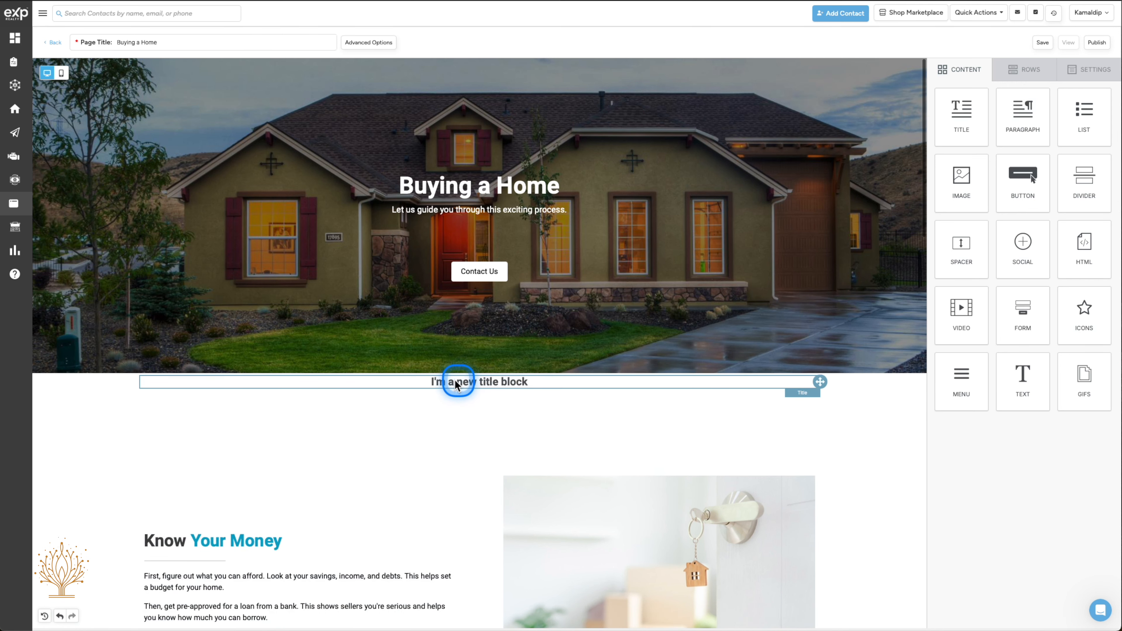
click(448, 382)
triple_click(532, 381)
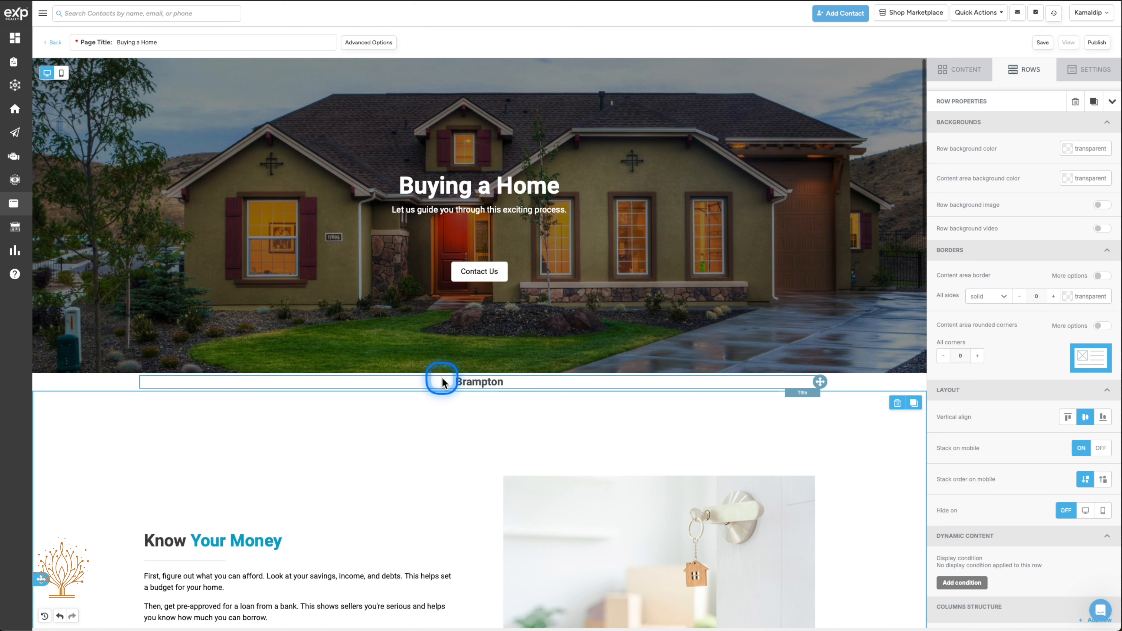
Step: Set the Brampton title's font size to 30
click(508, 381)
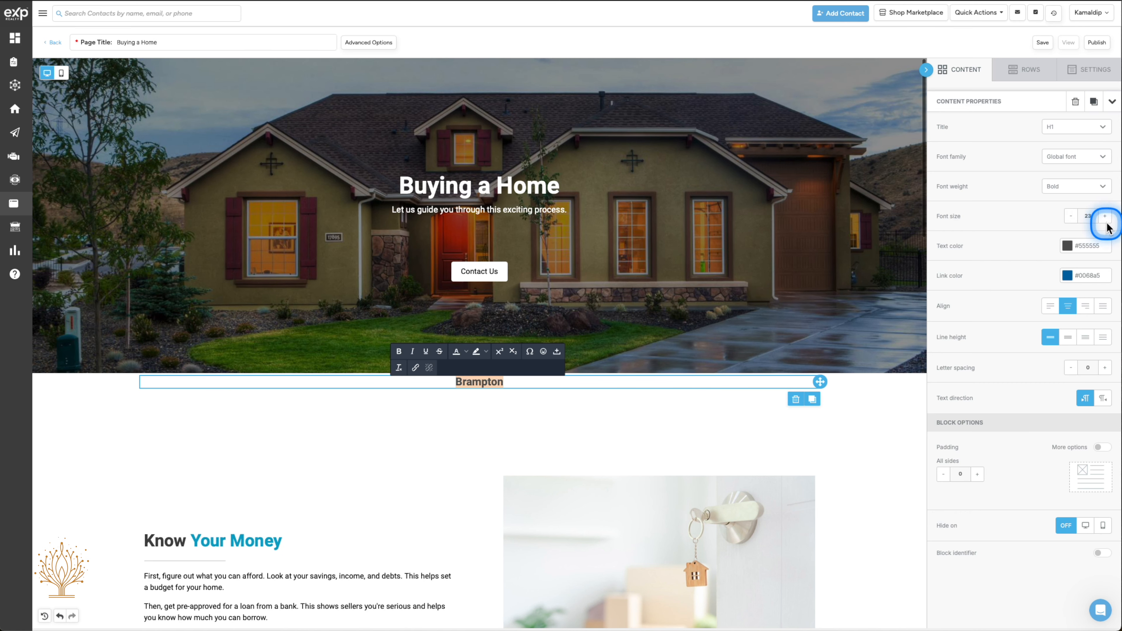
click(1104, 217)
click(1104, 216)
click(1104, 216)
click(1104, 216)
click(1104, 216)
click(1104, 216)
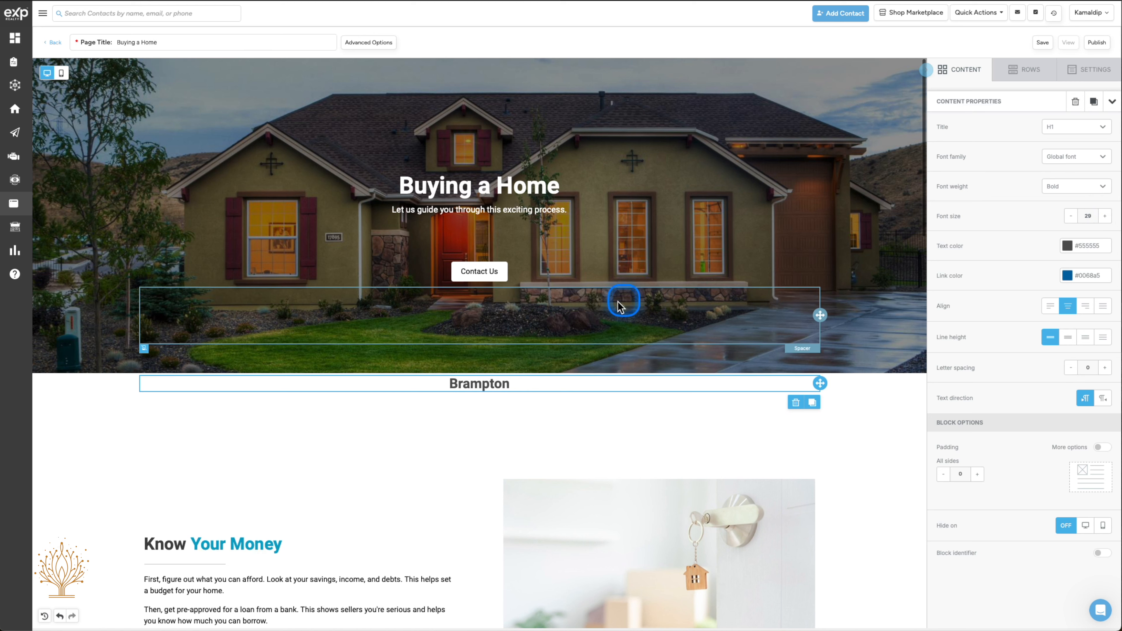
double_click(517, 384)
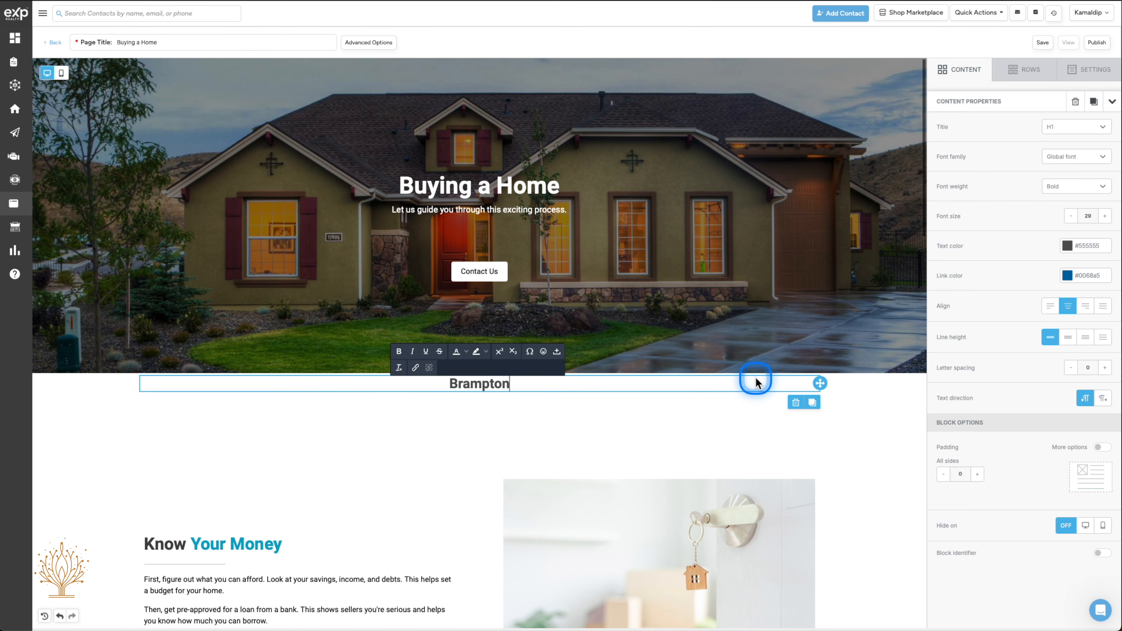
click(1105, 216)
click(1105, 216)
click(1071, 216)
click(1071, 216)
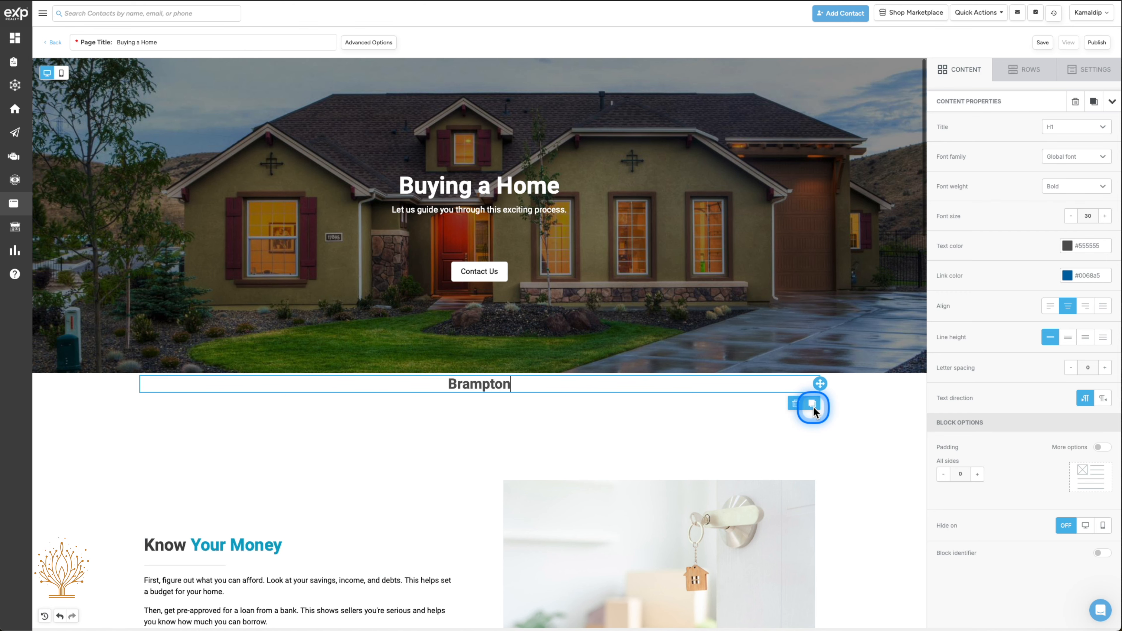
Step: Delete the Brampton title block and select the emptied row beneath the hero section
click(794, 403)
scroll(525, 236, up, 1)
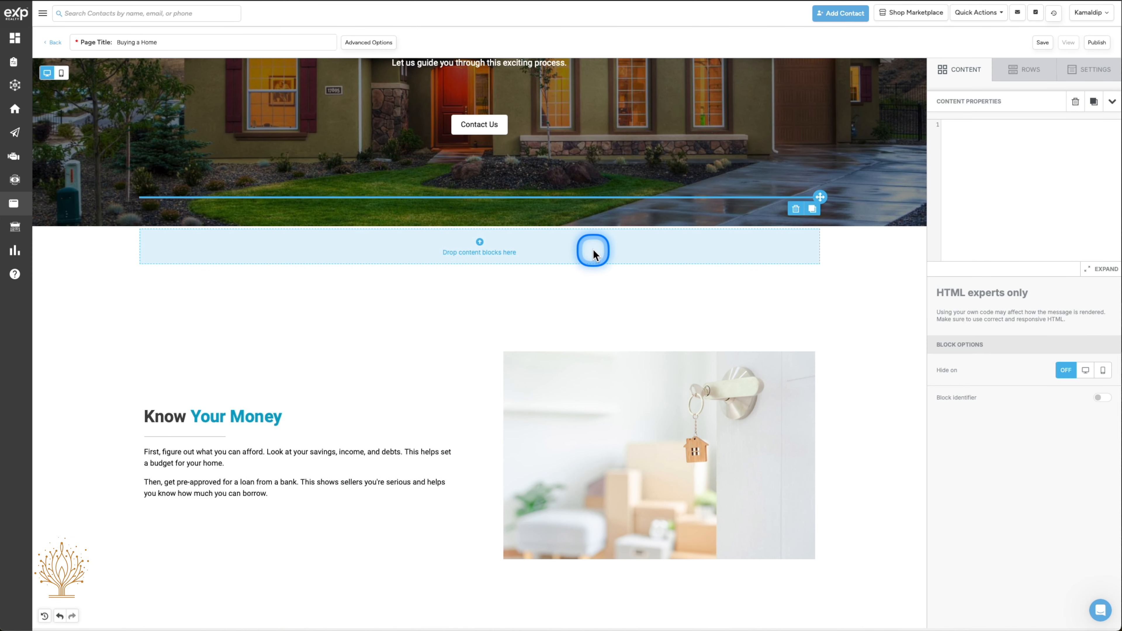
click(616, 245)
scroll(616, 245, up, 3)
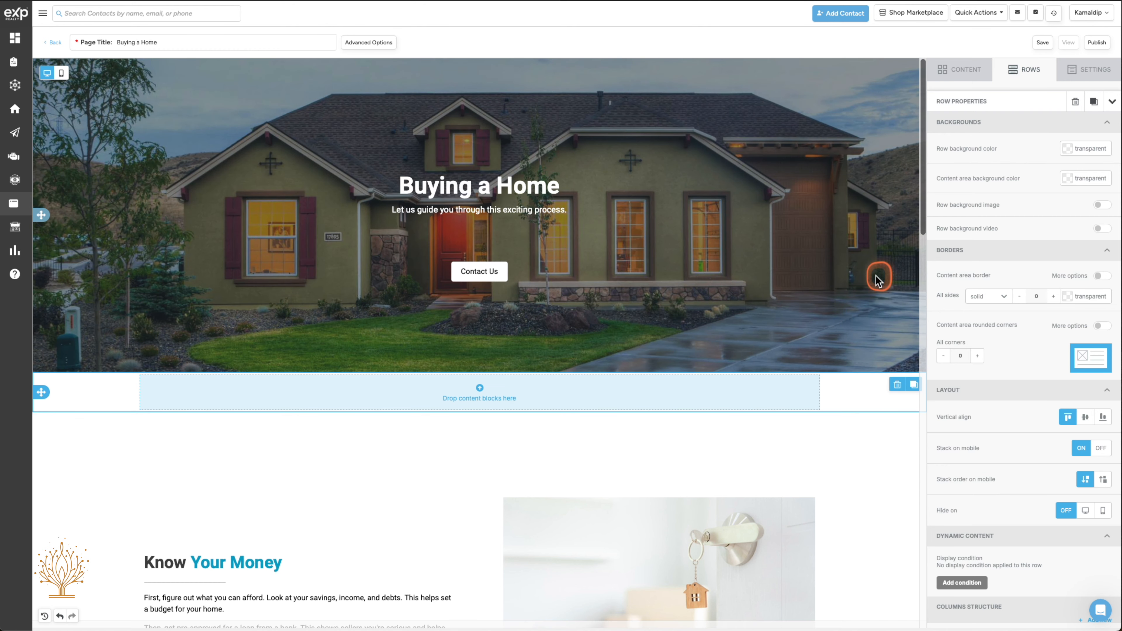
Step: Compare the row properties of the hero section with those of the empty row, down to the column structure
click(878, 281)
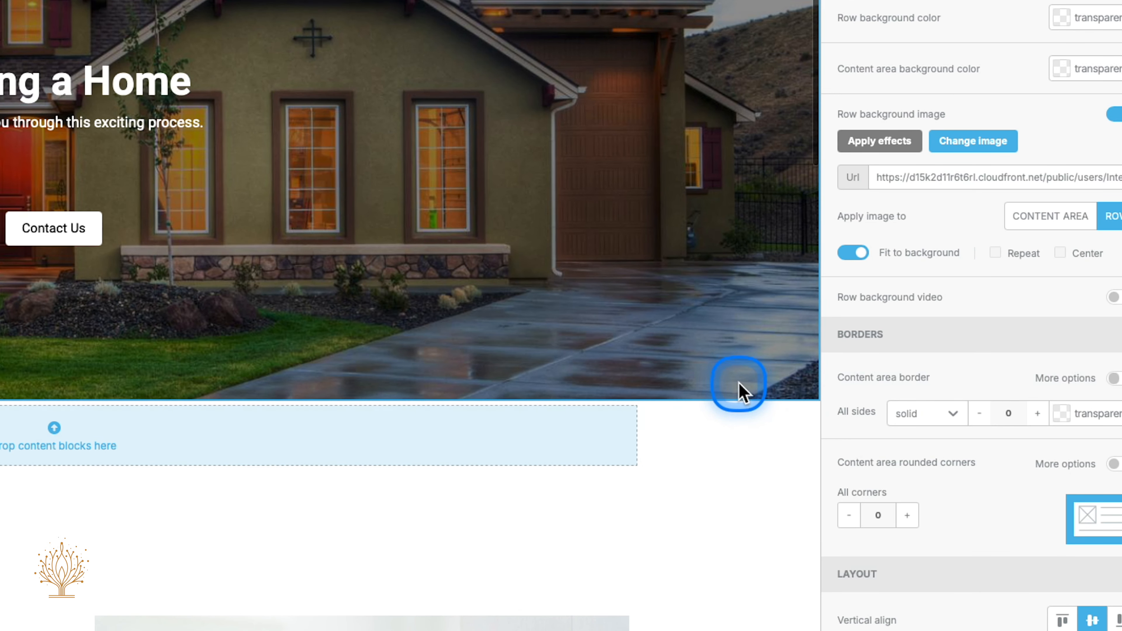
click(731, 458)
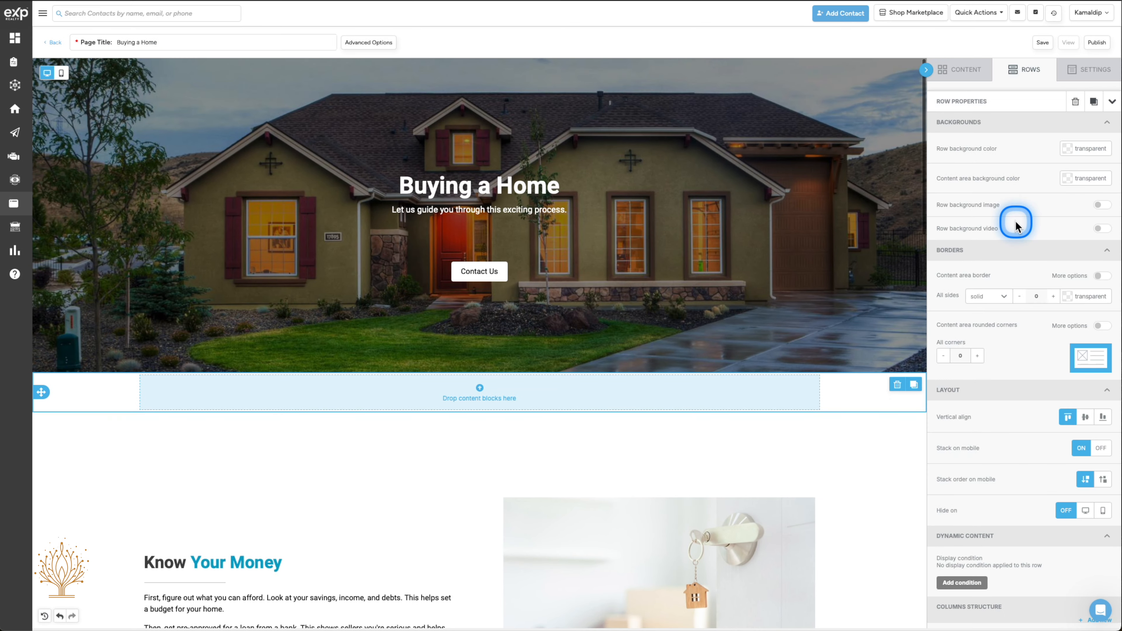
scroll(1015, 225, down, 5)
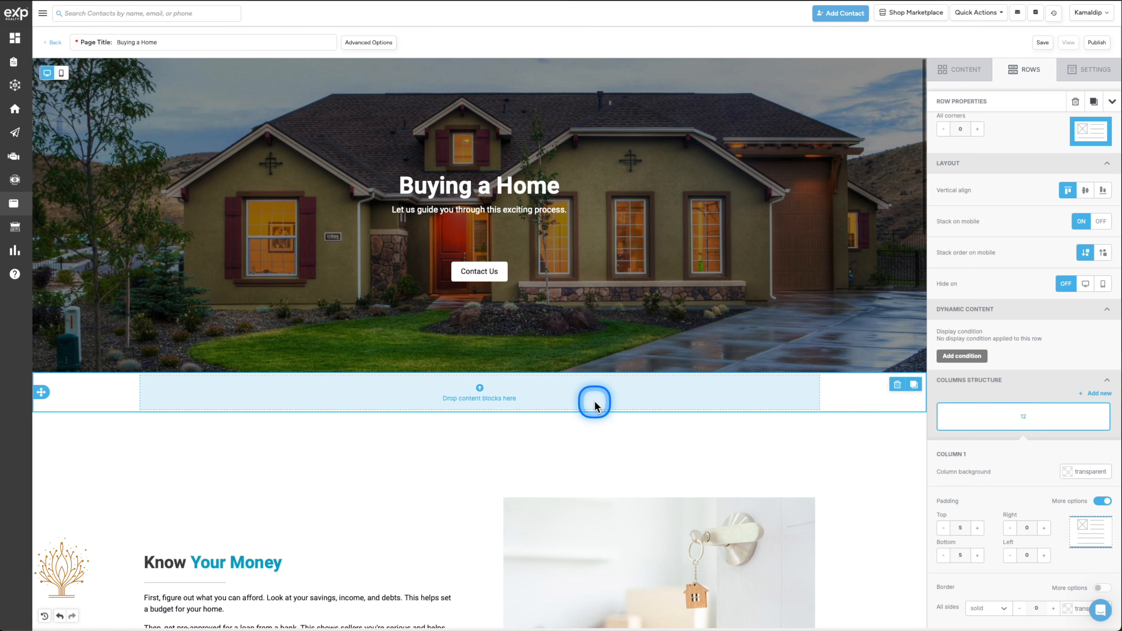
Step: Split the empty row beneath the hero into two columns with equal widths of 6 and 6
click(596, 397)
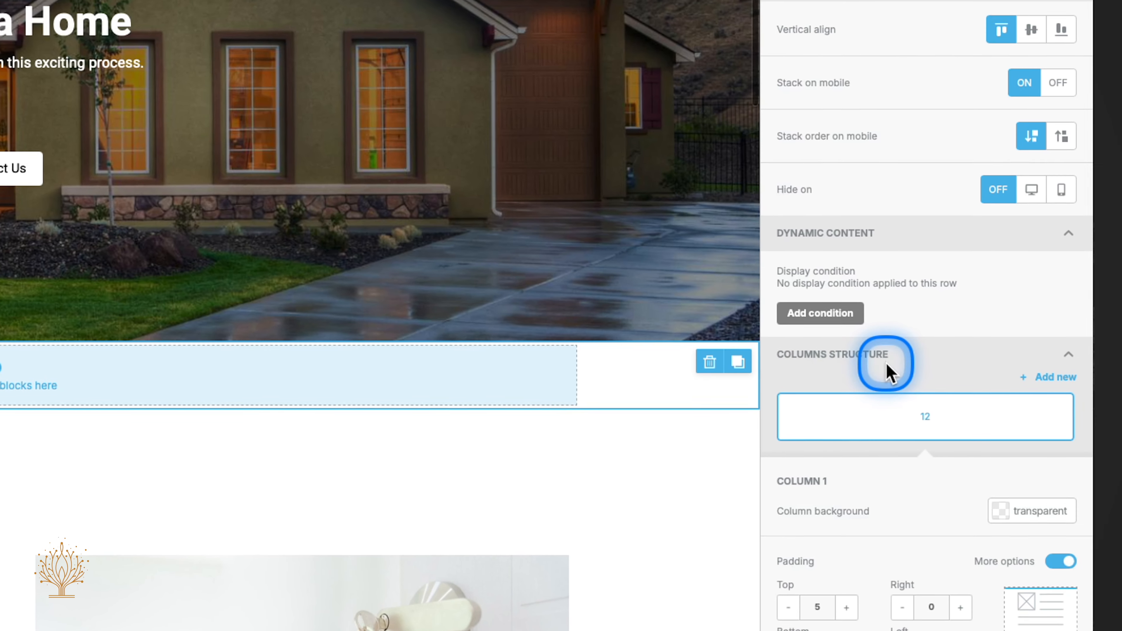
click(1036, 375)
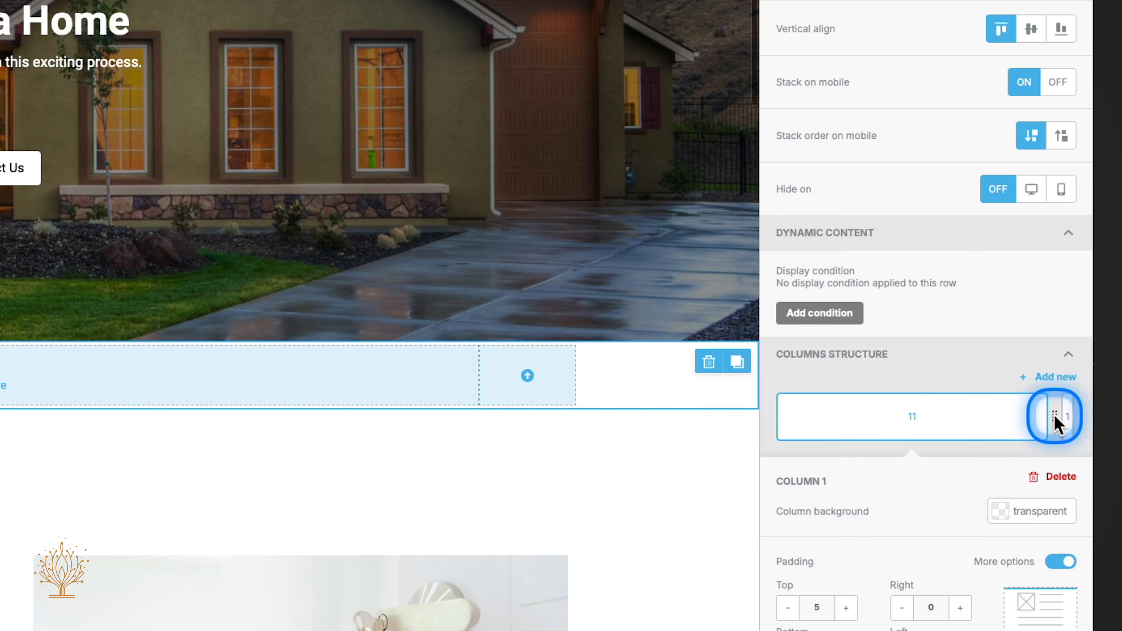
drag(1057, 422, 893, 430)
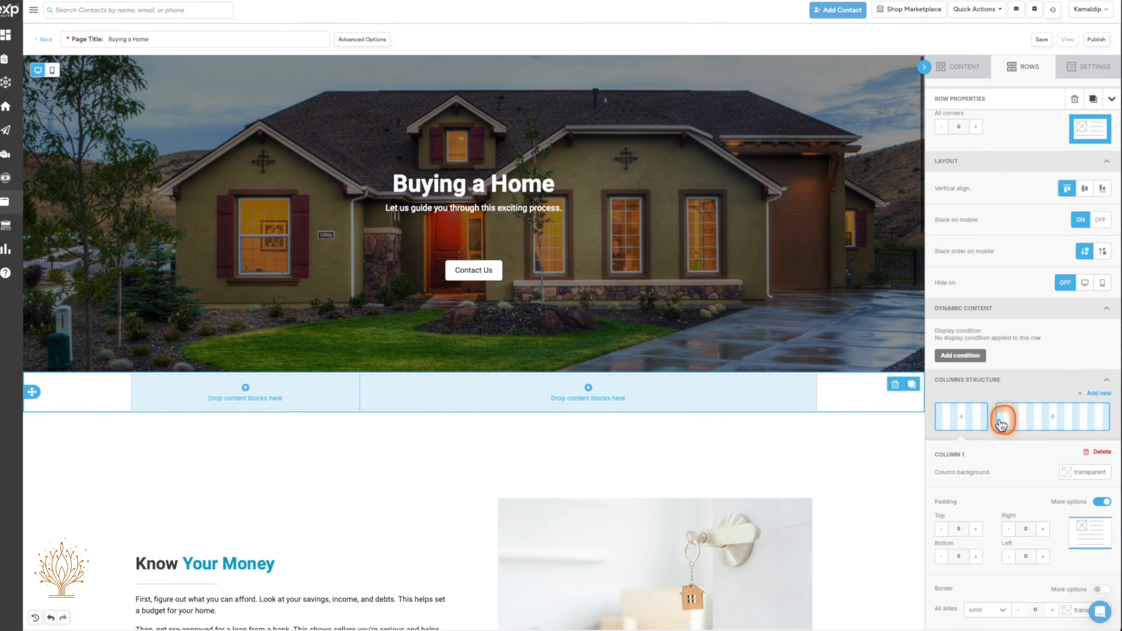
drag(1001, 424, 1024, 417)
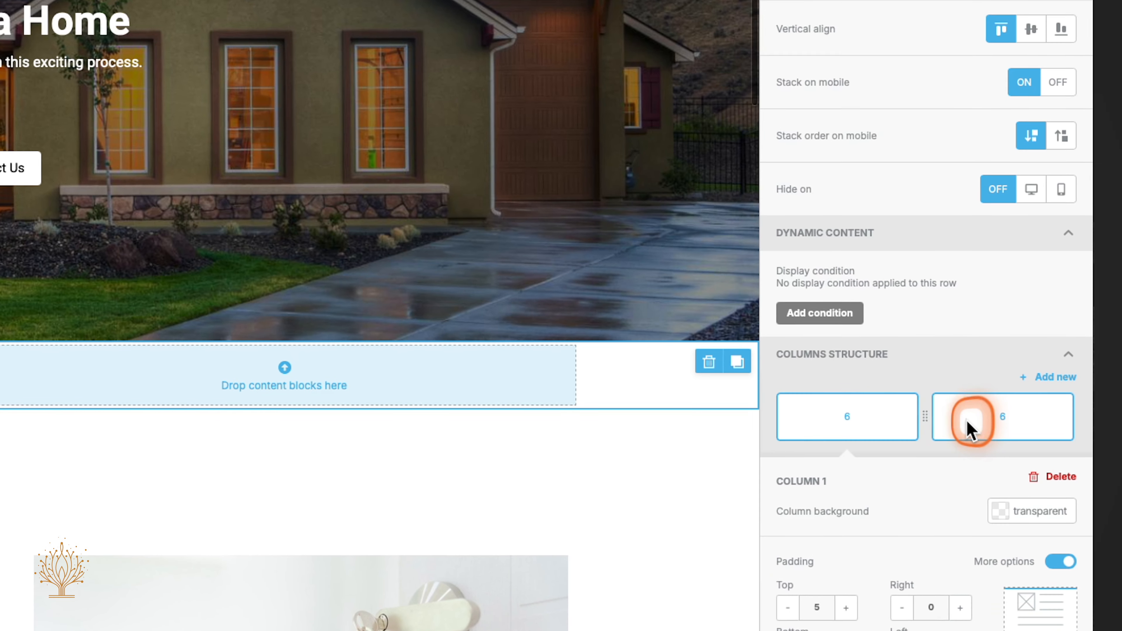
Step: Delete column 2 from the empty row's column structure
click(967, 429)
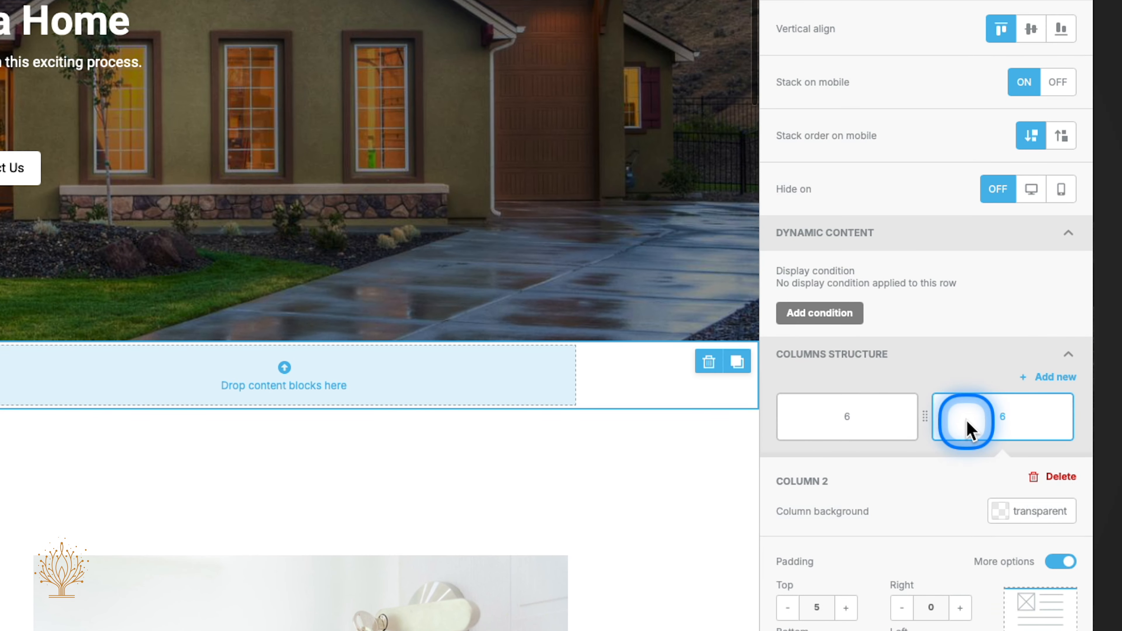
click(1050, 478)
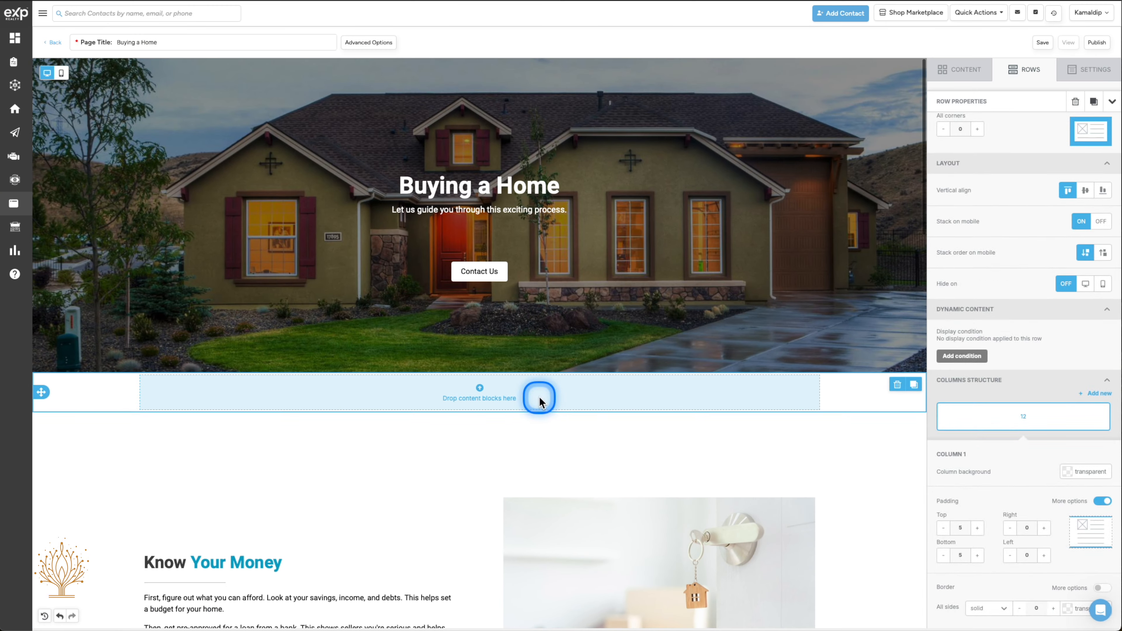
Step: Delete the empty row beneath the hero section
click(563, 438)
click(893, 392)
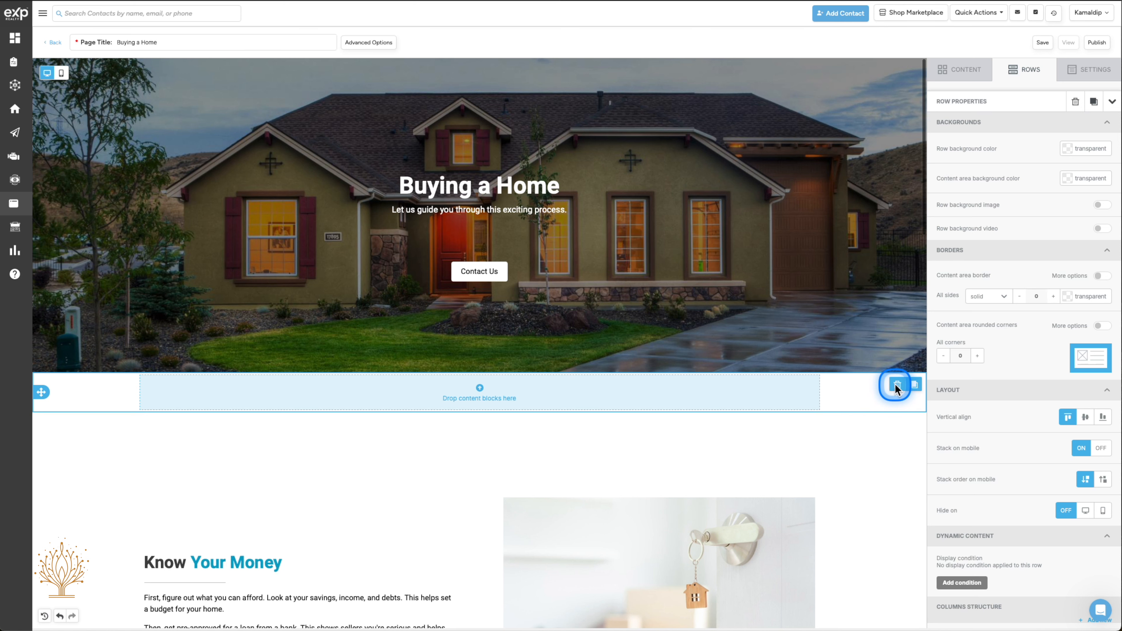
click(895, 384)
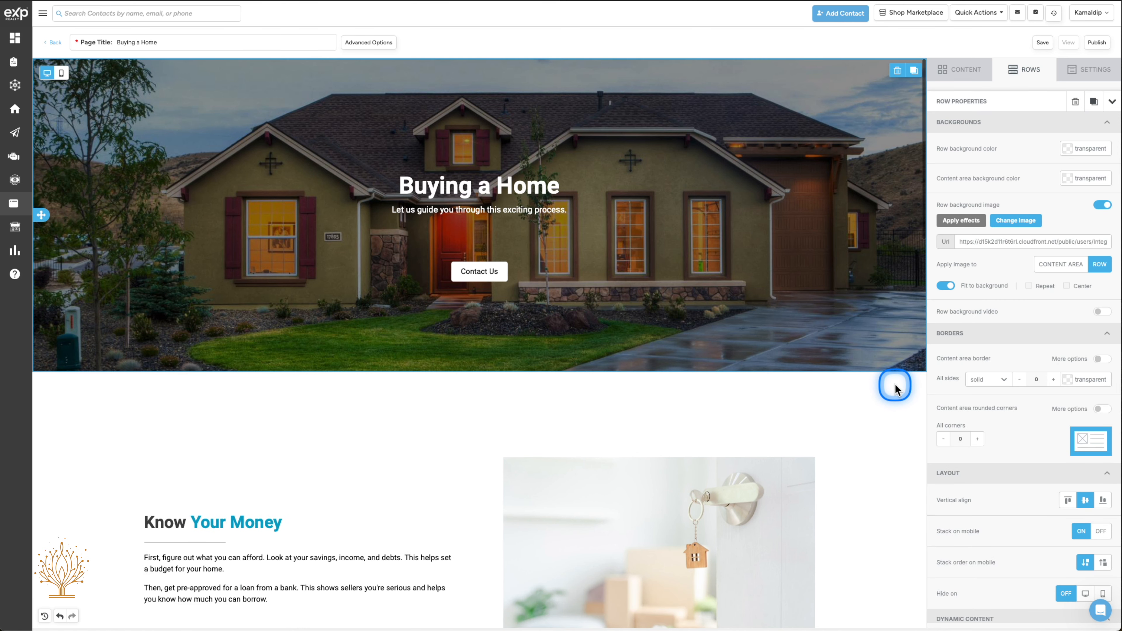
Step: Review the available content blocks, the rest of the template and the finished Brampton reference page
click(983, 72)
click(1022, 70)
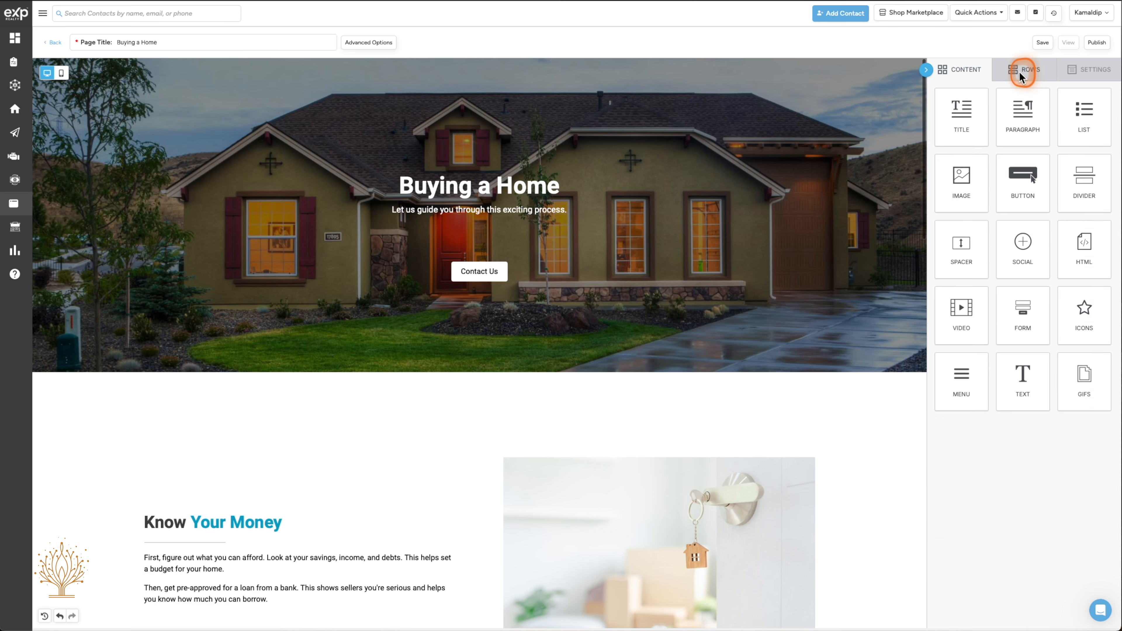
click(973, 63)
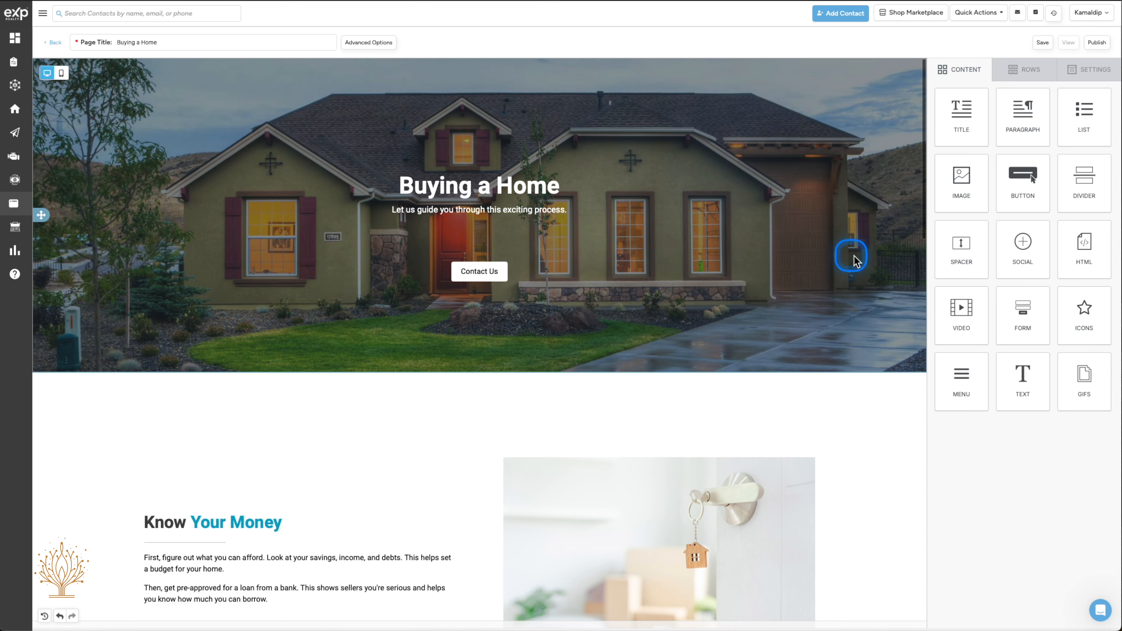
scroll(880, 173, down, 15)
scroll(880, 173, up, 8)
scroll(880, 173, up, 10)
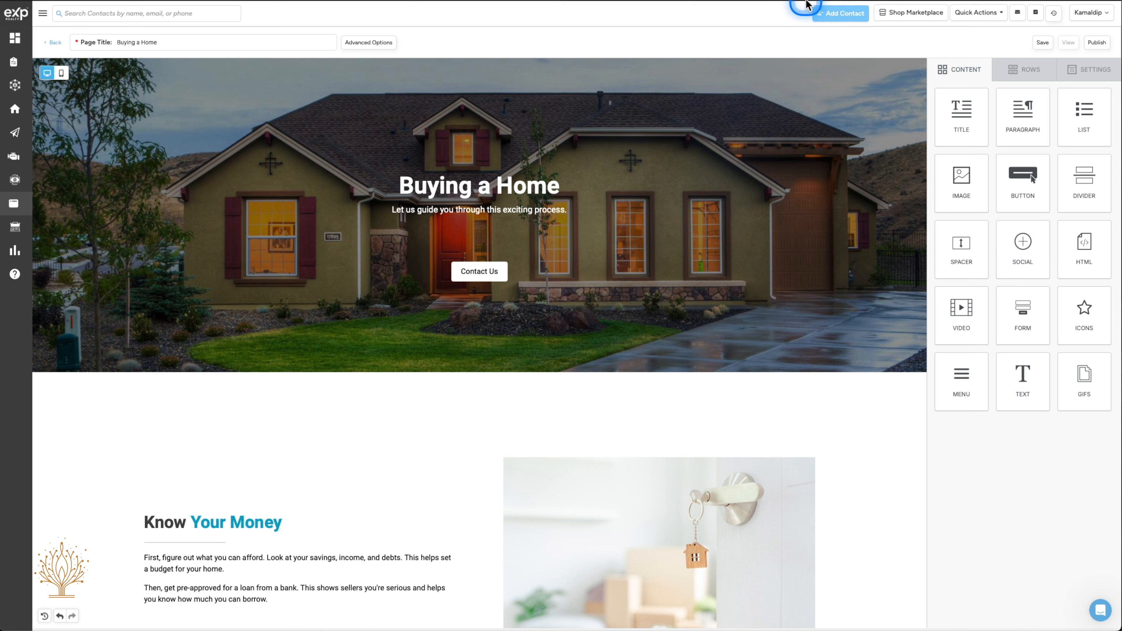
click(842, 4)
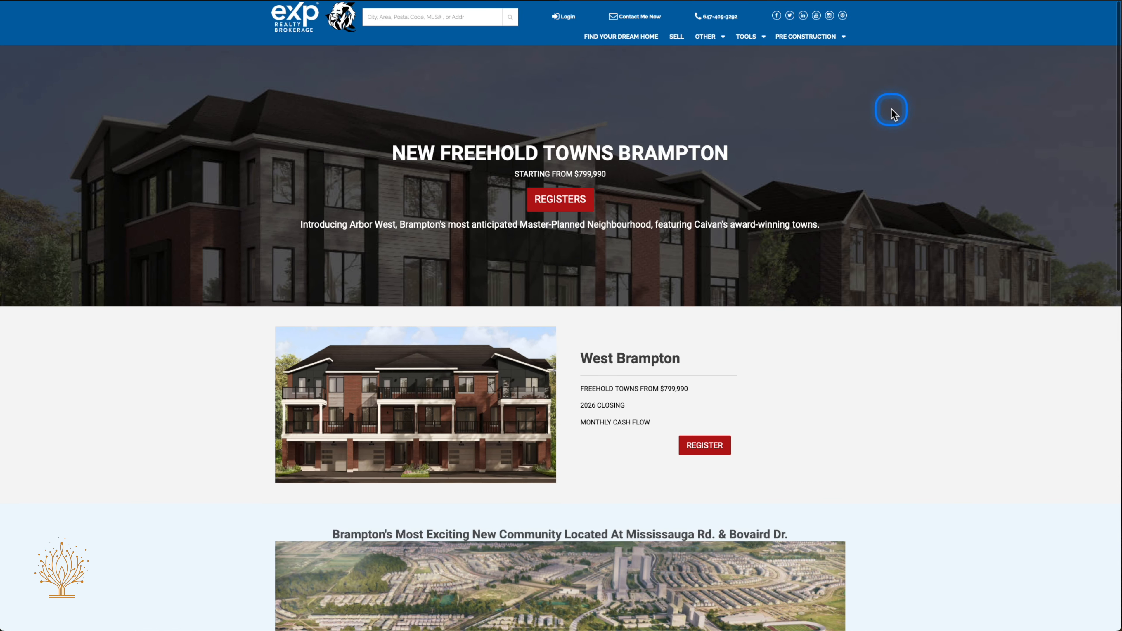
click(416, 2)
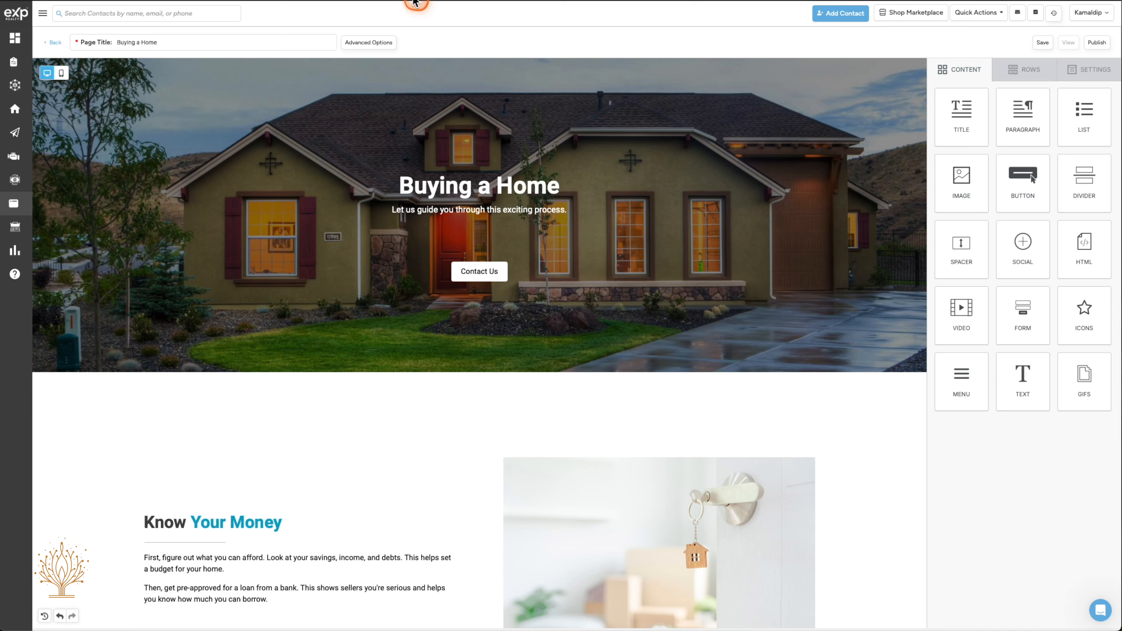
Step: Open the image files for changing the hero row's background image and browse the stored pictures
click(878, 171)
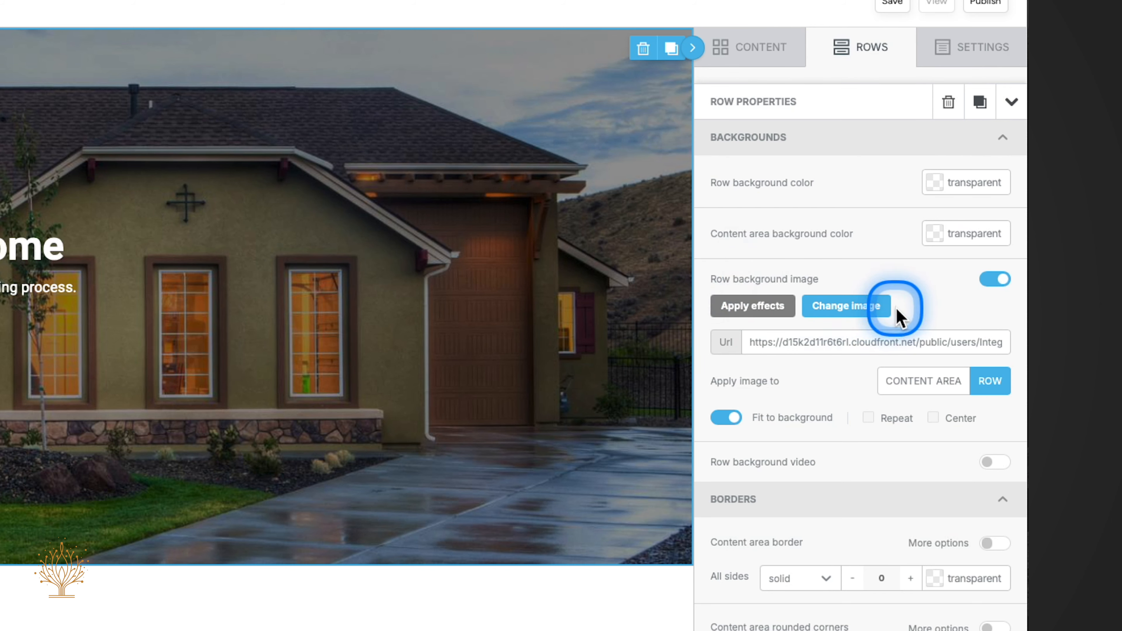
click(844, 311)
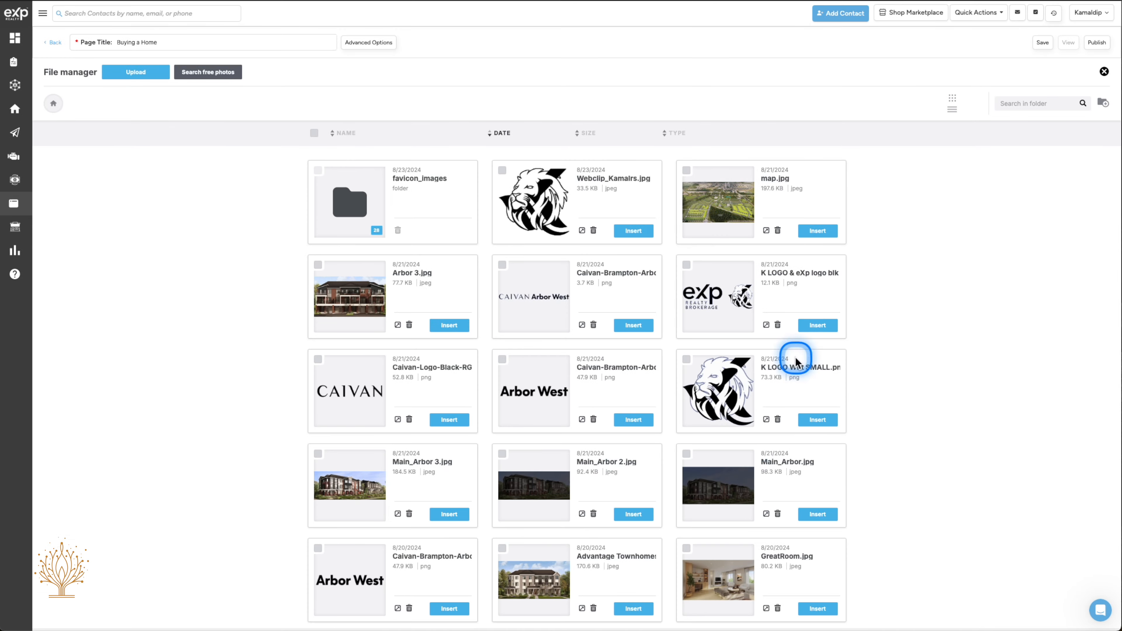
scroll(674, 296, down, 3)
scroll(671, 293, up, 3)
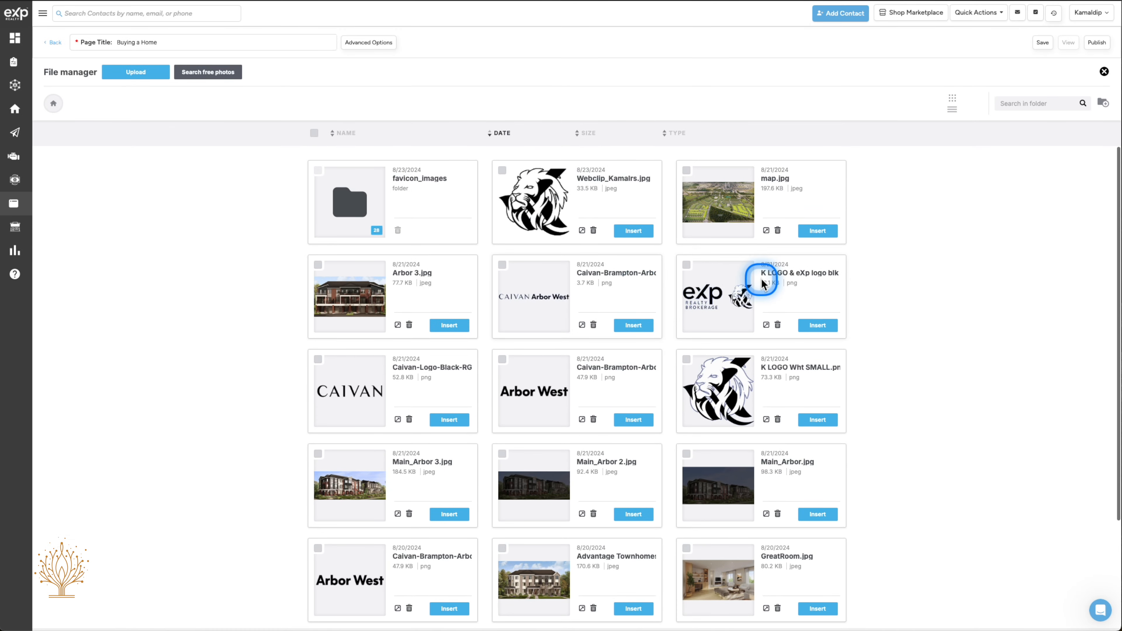
click(131, 72)
click(512, 140)
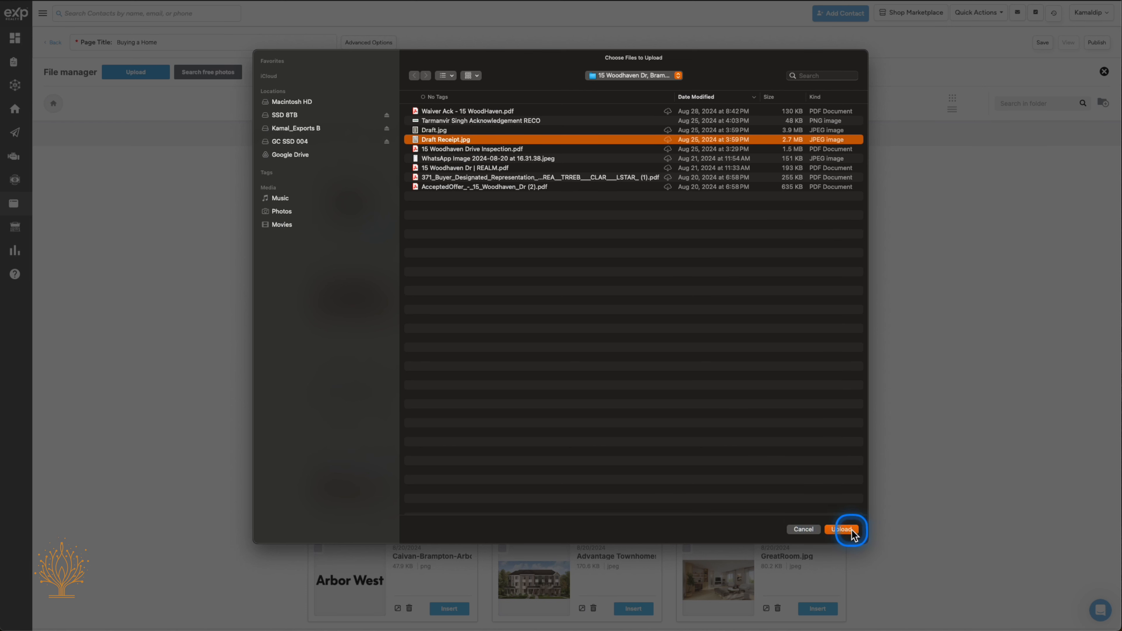
click(800, 528)
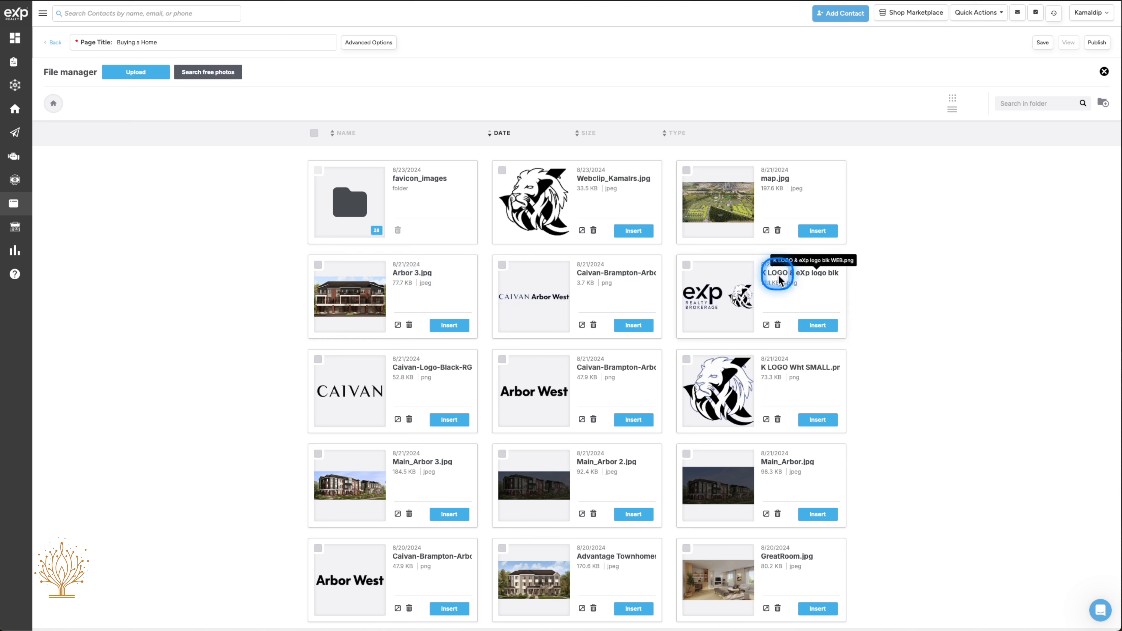
Step: Insert Main_Arbor 2.jpg as the hero row's background image
scroll(623, 299, down, 1)
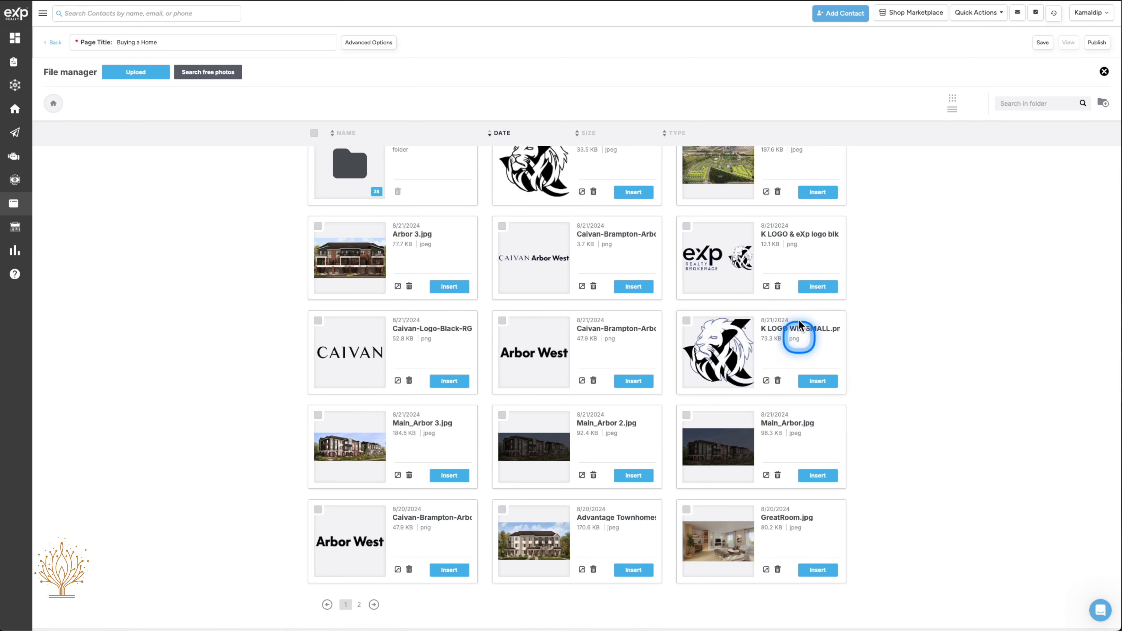
scroll(795, 318, up, 1)
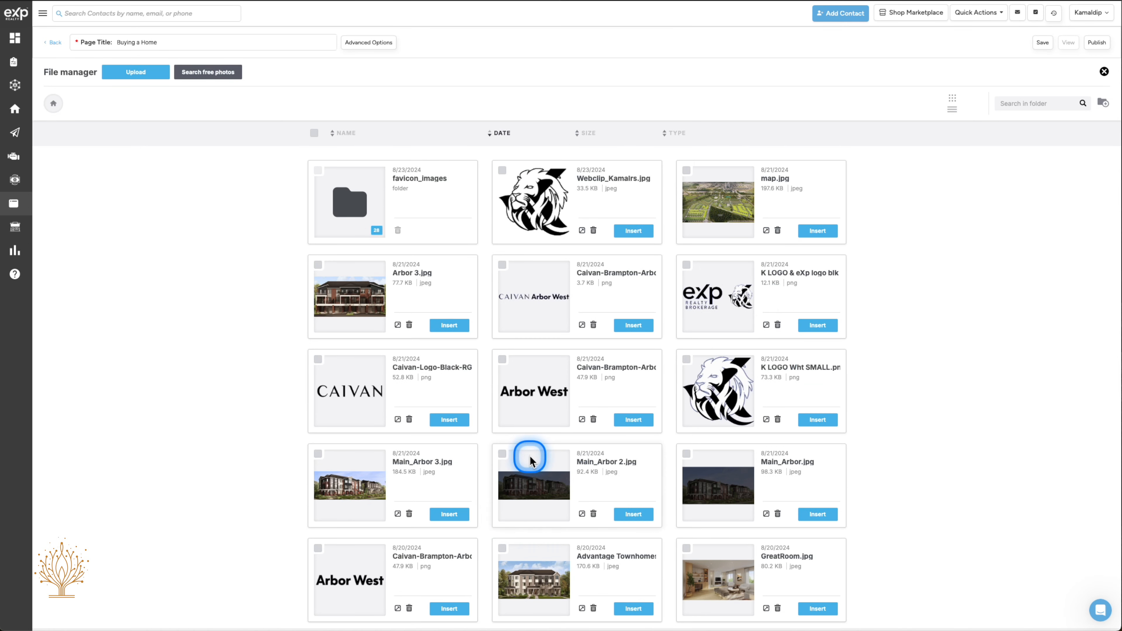
click(634, 515)
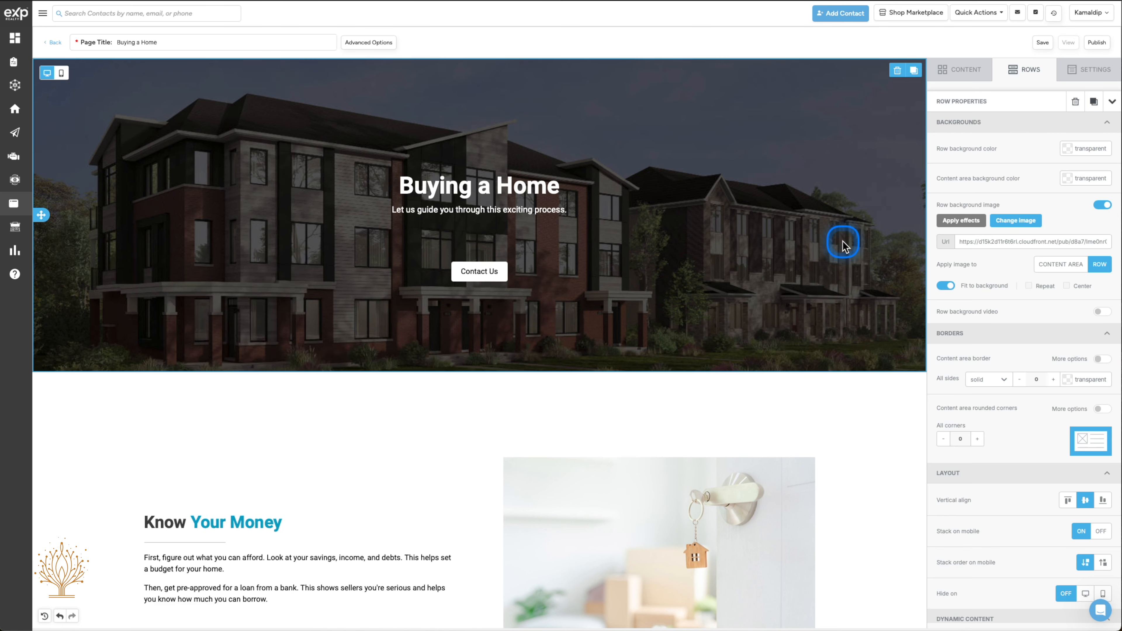
Step: Copy the heading "NEW FREEHOLD TOWNS BRAMPTON" from the finished Brampton reference page
click(565, 191)
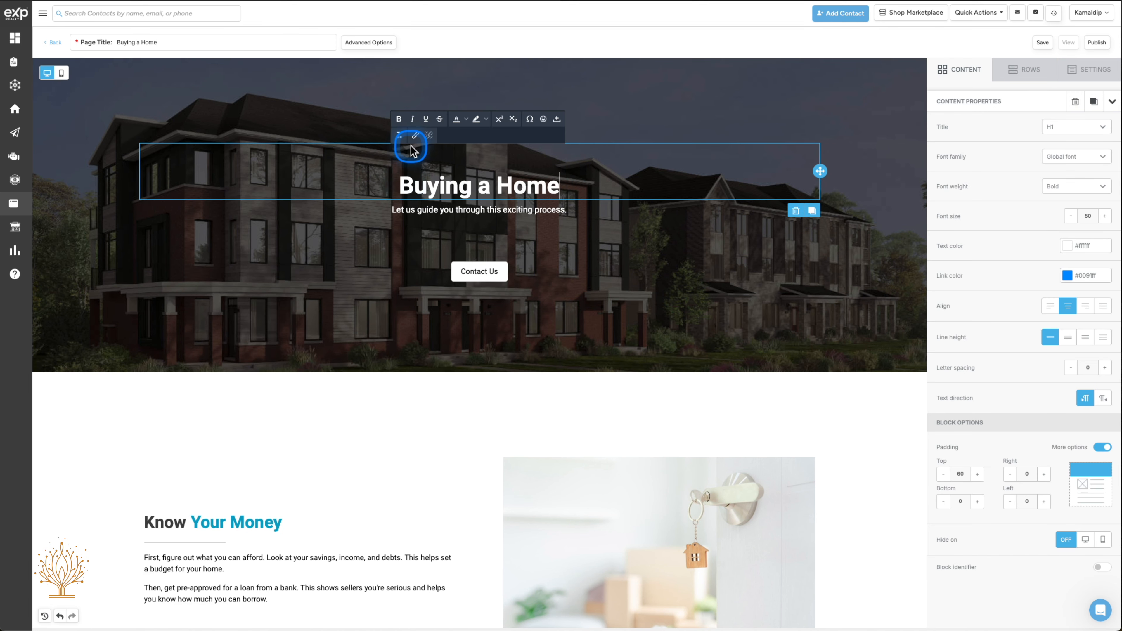
click(762, 1)
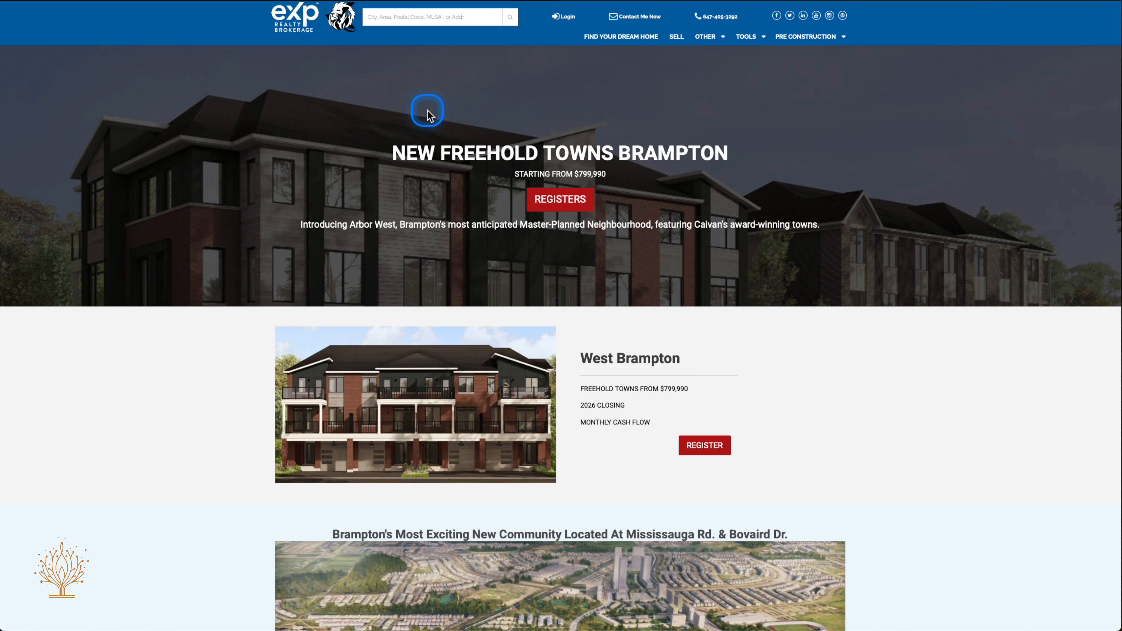
drag(395, 156, 731, 163)
right_click(678, 153)
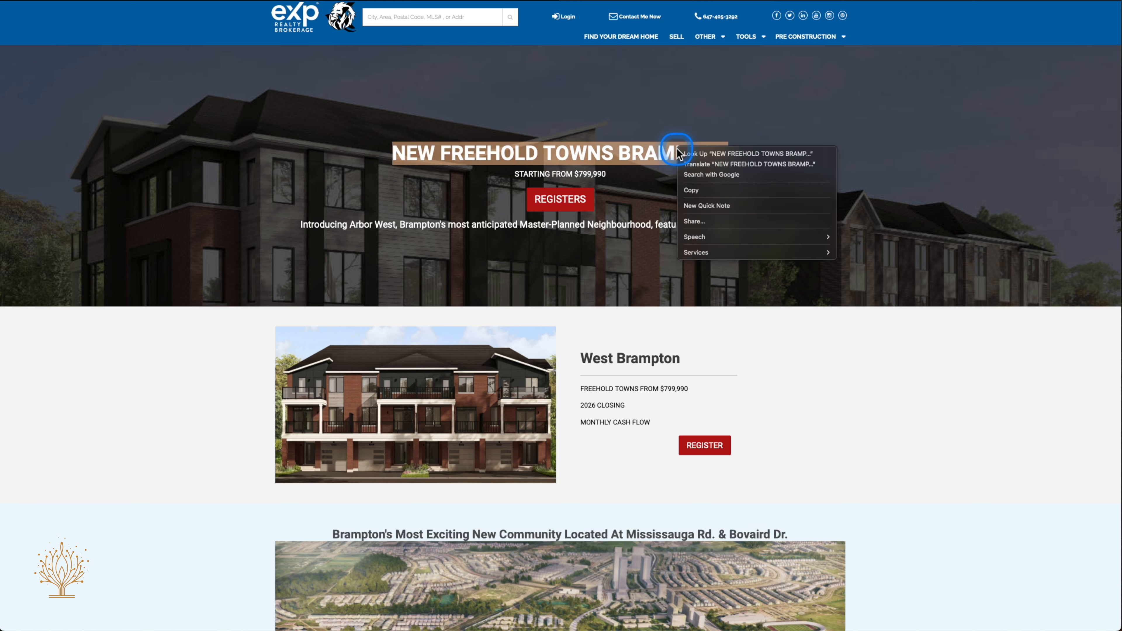
click(707, 191)
Step: Return to the page editor and replace the hero title "Buying a Home" with the copied heading
click(532, 0)
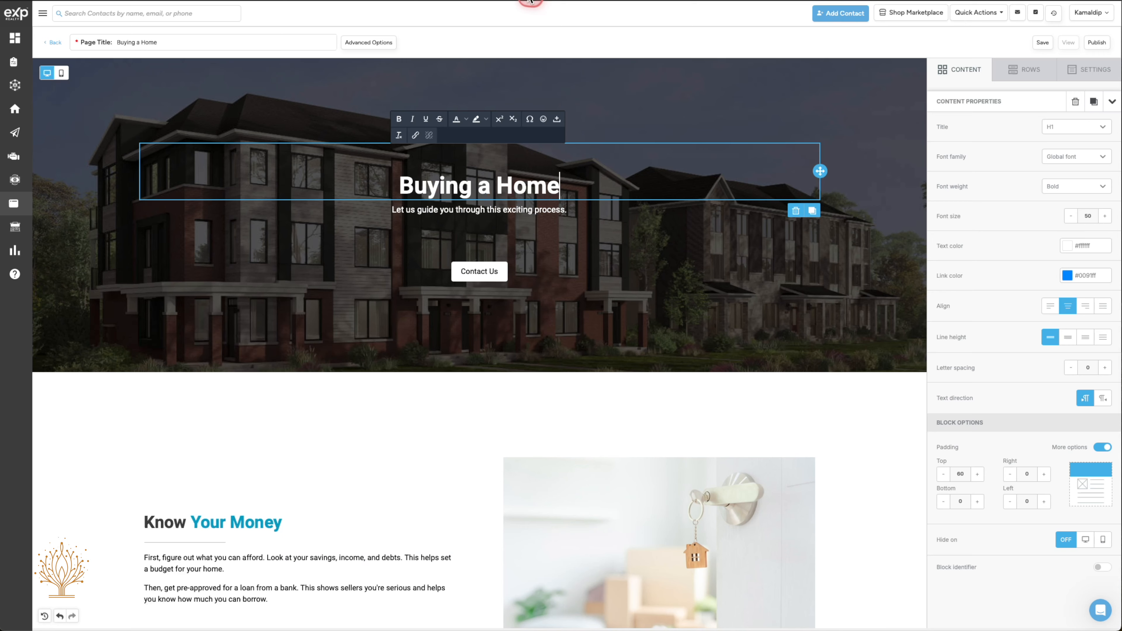
click(444, 179)
triple_click(429, 192)
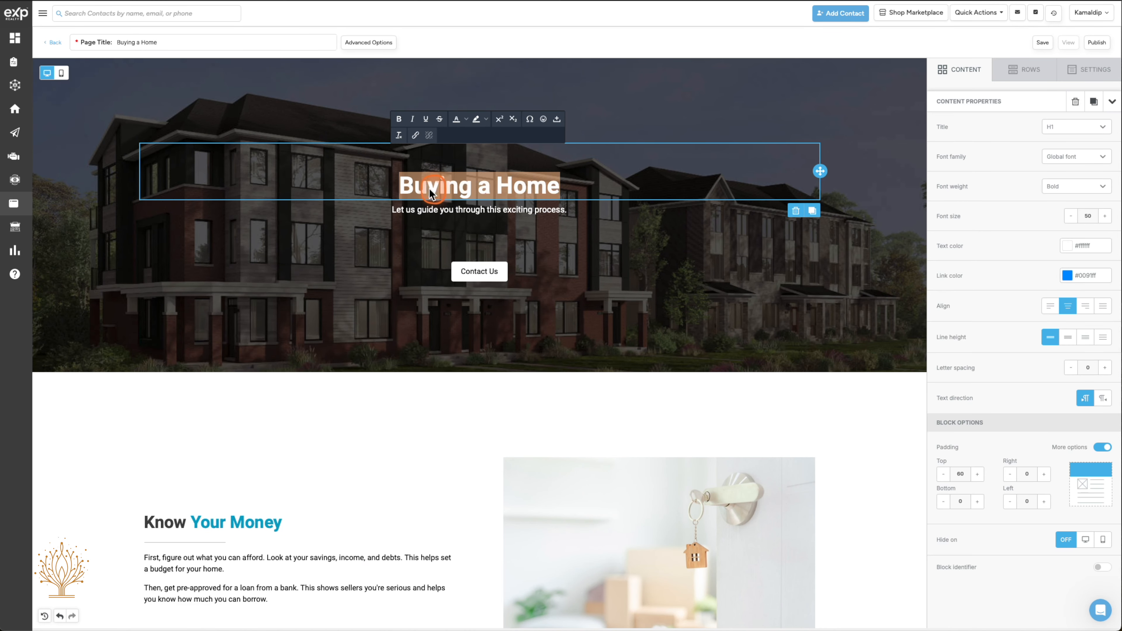
right_click(429, 192)
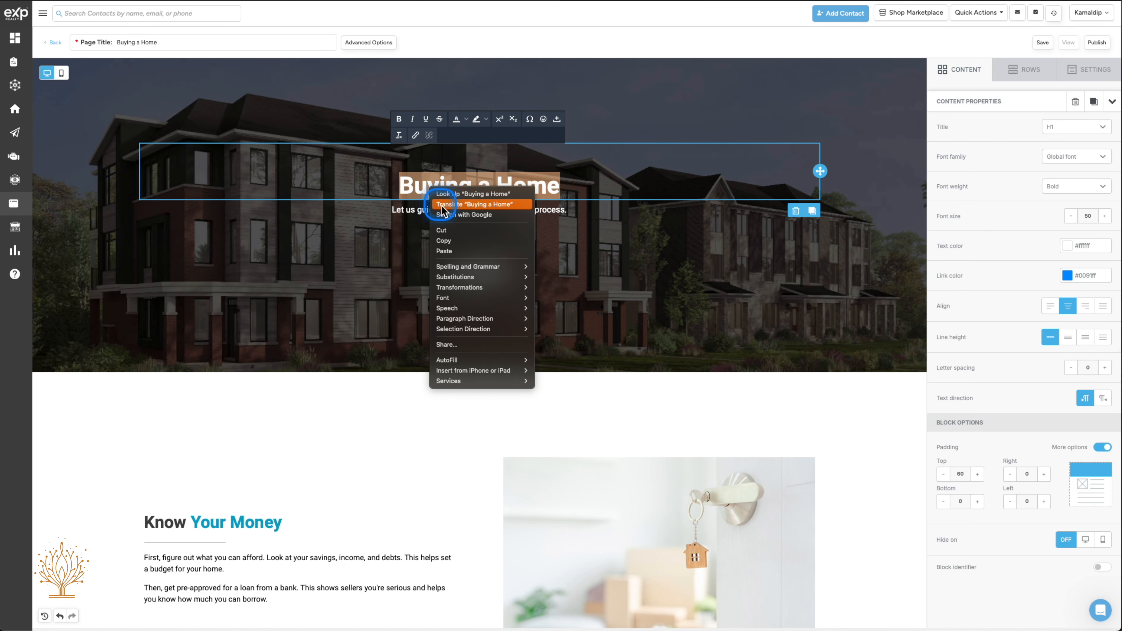
click(445, 252)
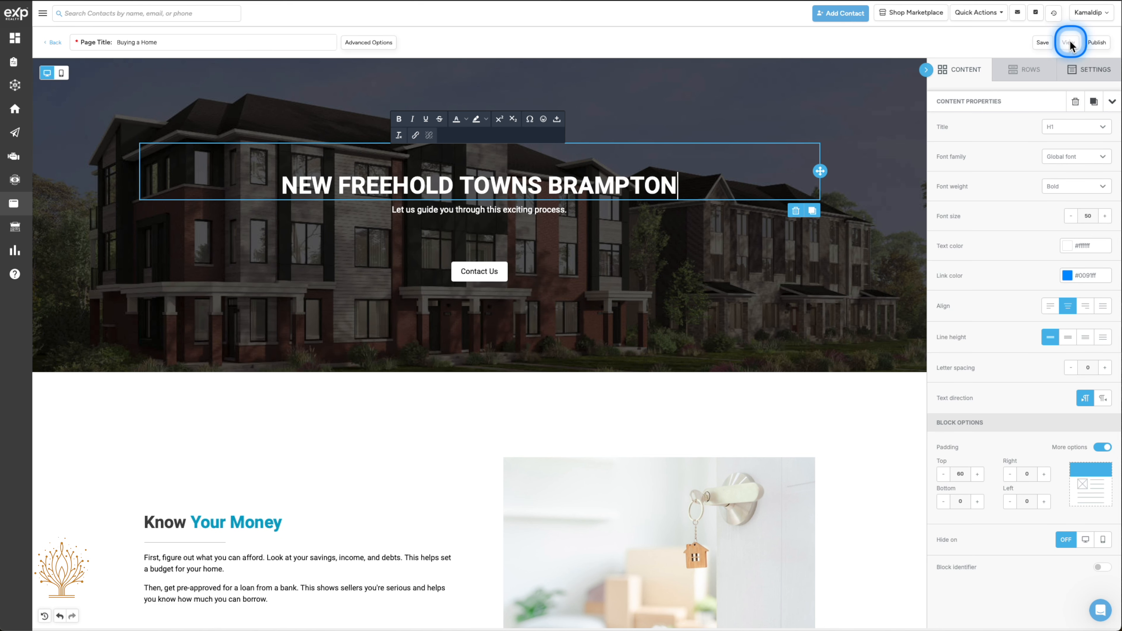
Step: Set the page slug to brampton12 in the advanced options and save the page
click(1042, 43)
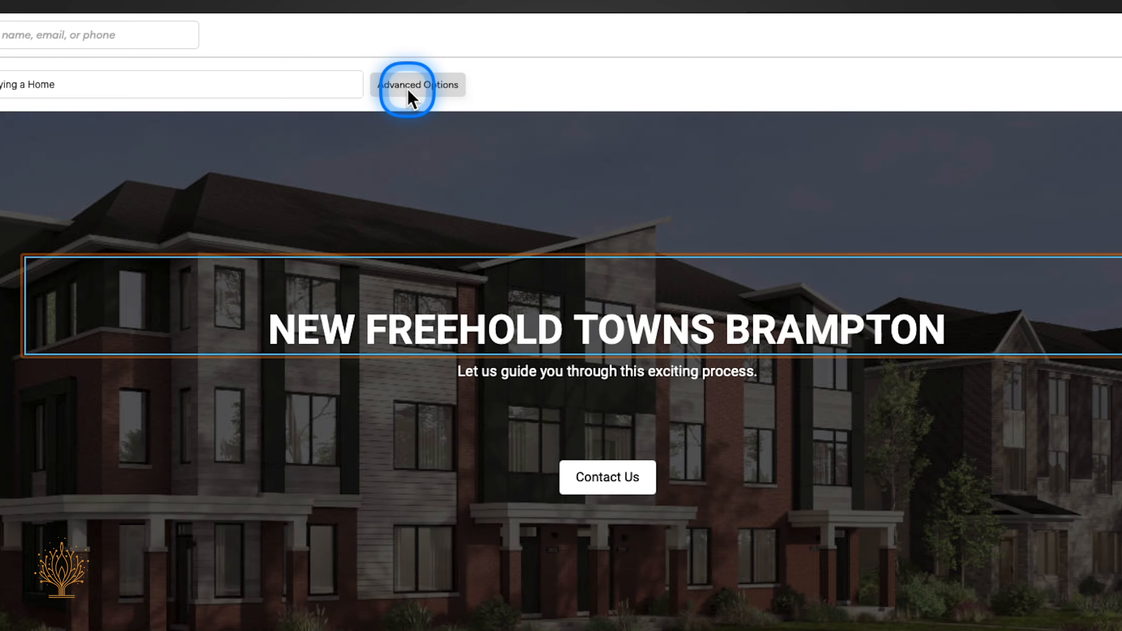
click(406, 88)
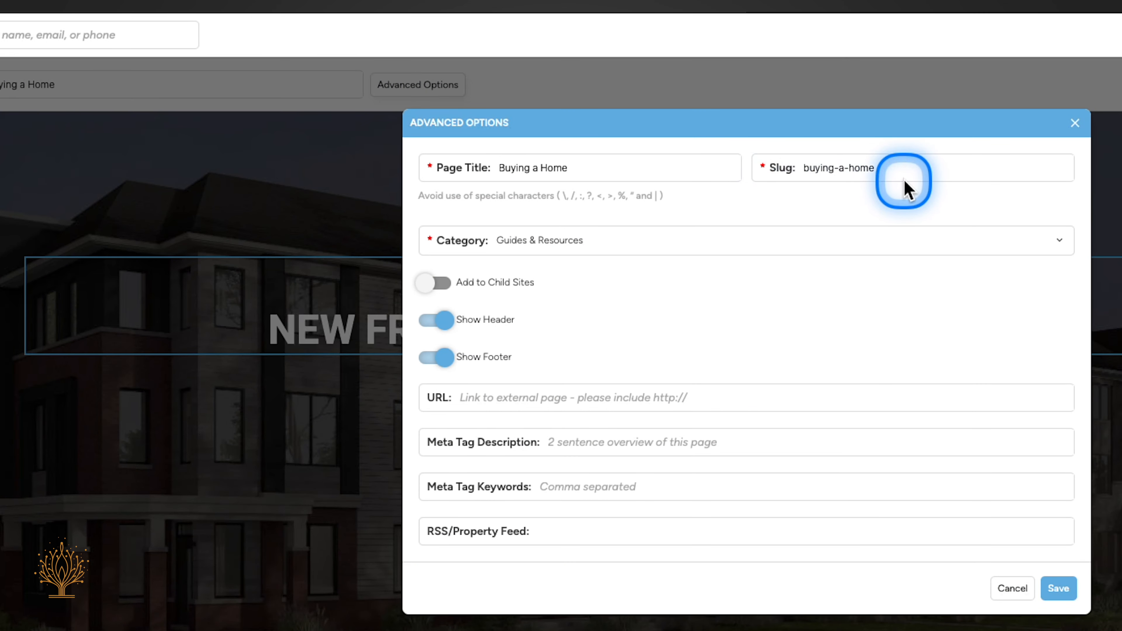
click(902, 167)
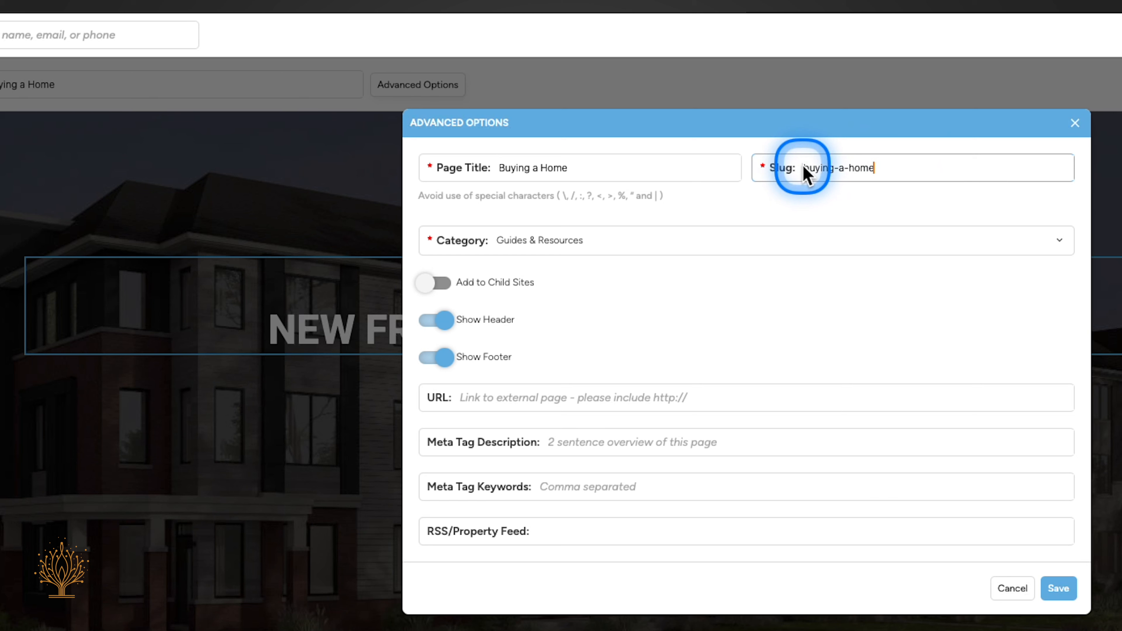
drag(804, 171, 890, 177)
text(brampton12)
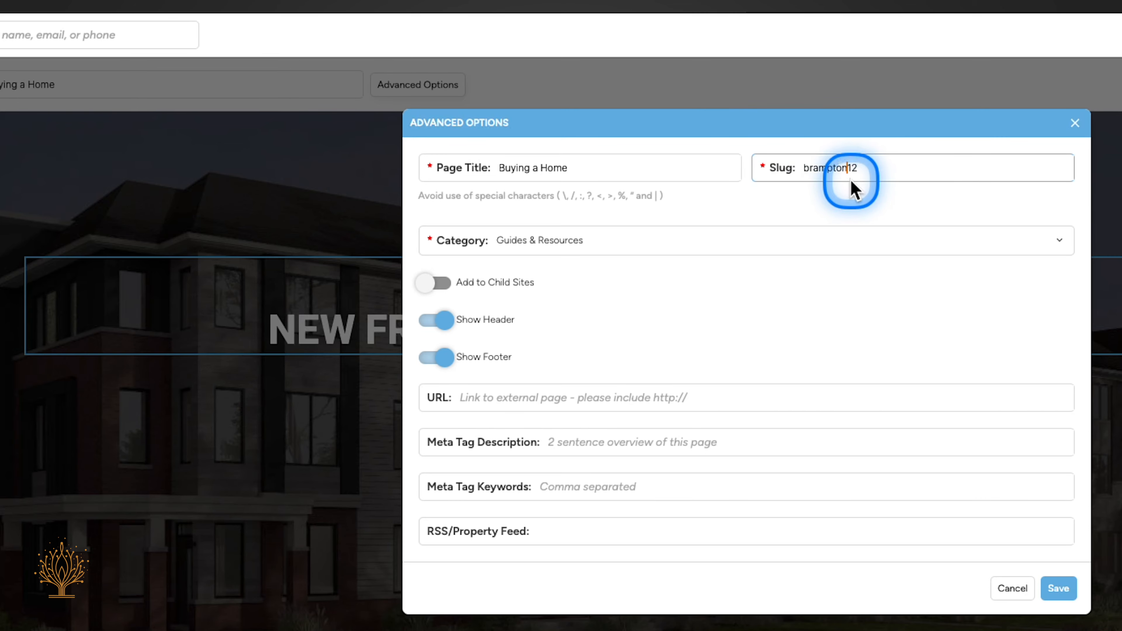
click(1058, 588)
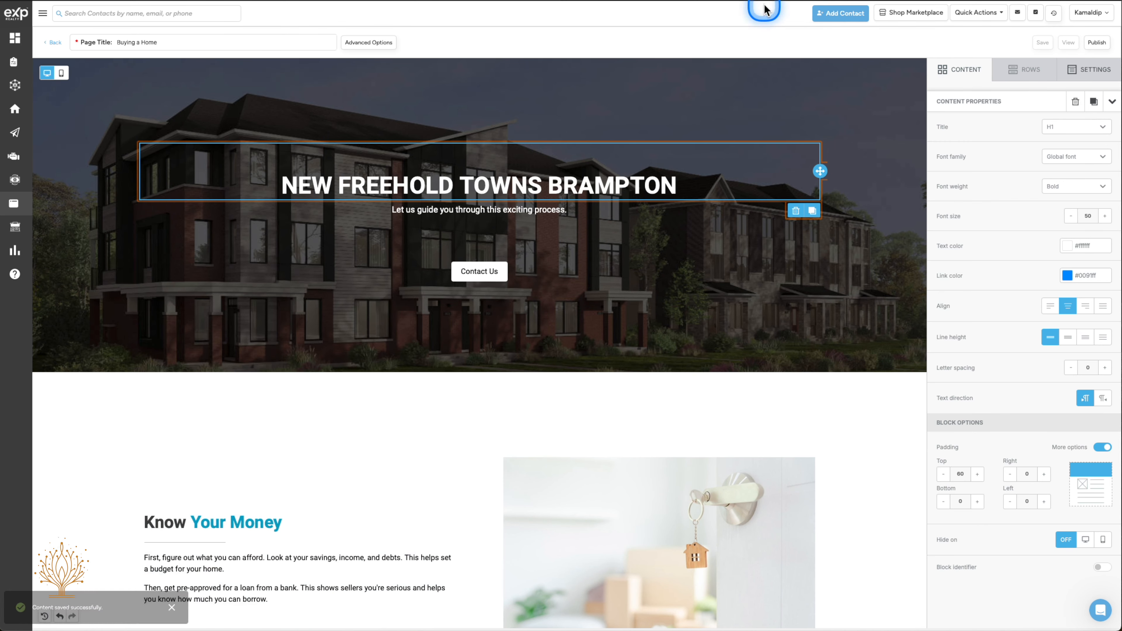
Step: Copy the price line "STARTING FROM $799,990" from the Brampton reference page
click(727, 0)
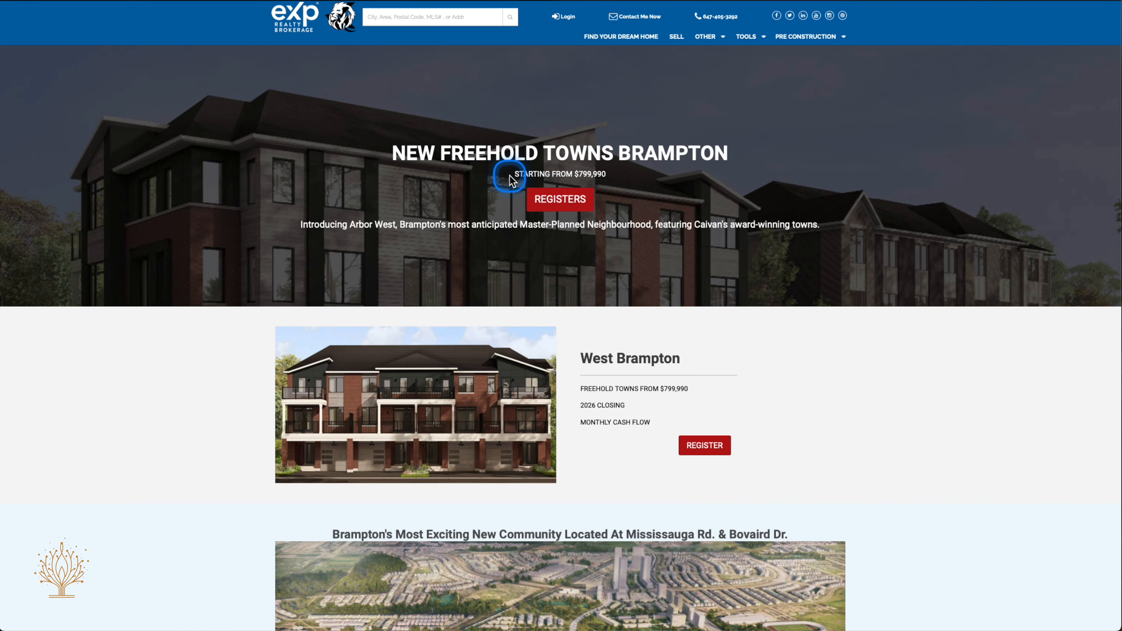
drag(513, 173, 543, 173)
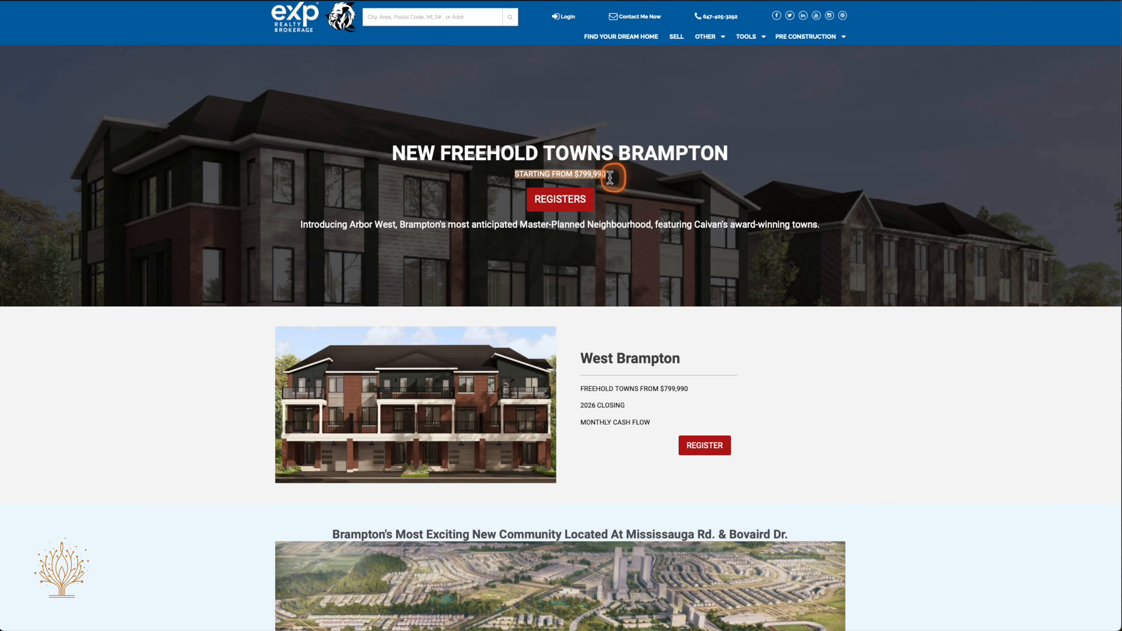
right_click(592, 177)
click(621, 212)
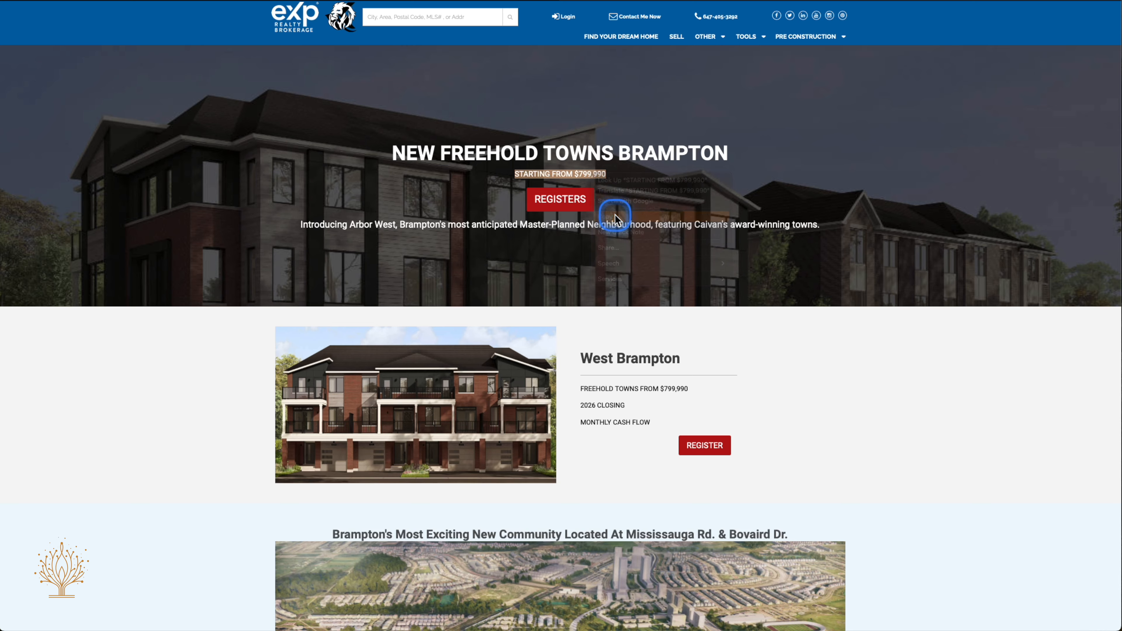
Step: Back in the page editor, replace the paragraph under the hero title with the copied price line
click(540, 1)
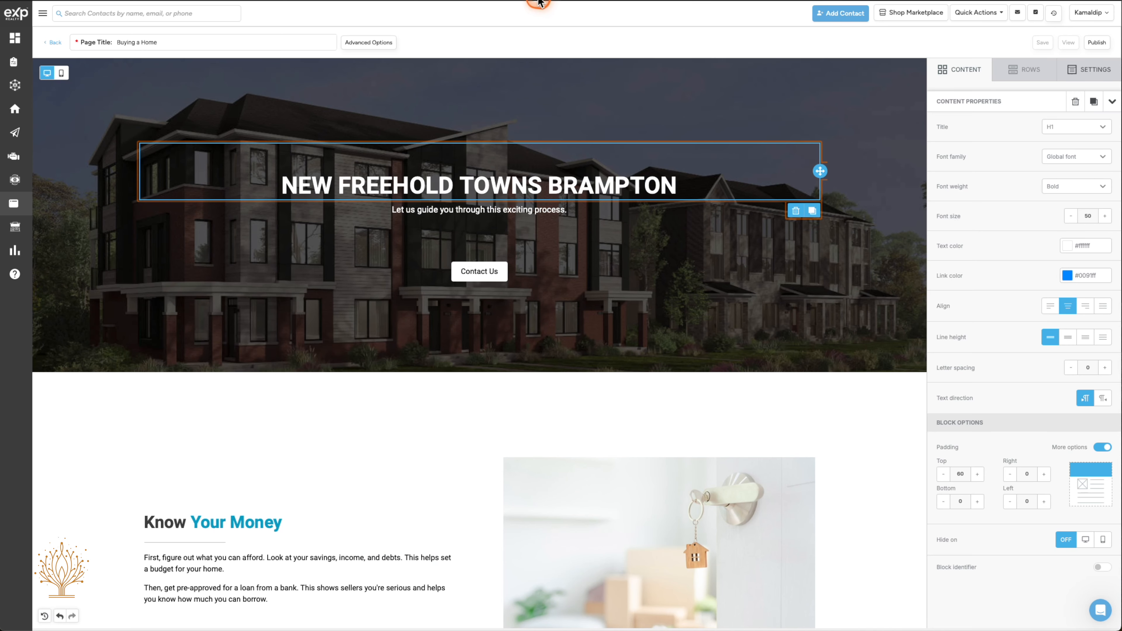
double_click(512, 212)
click(511, 212)
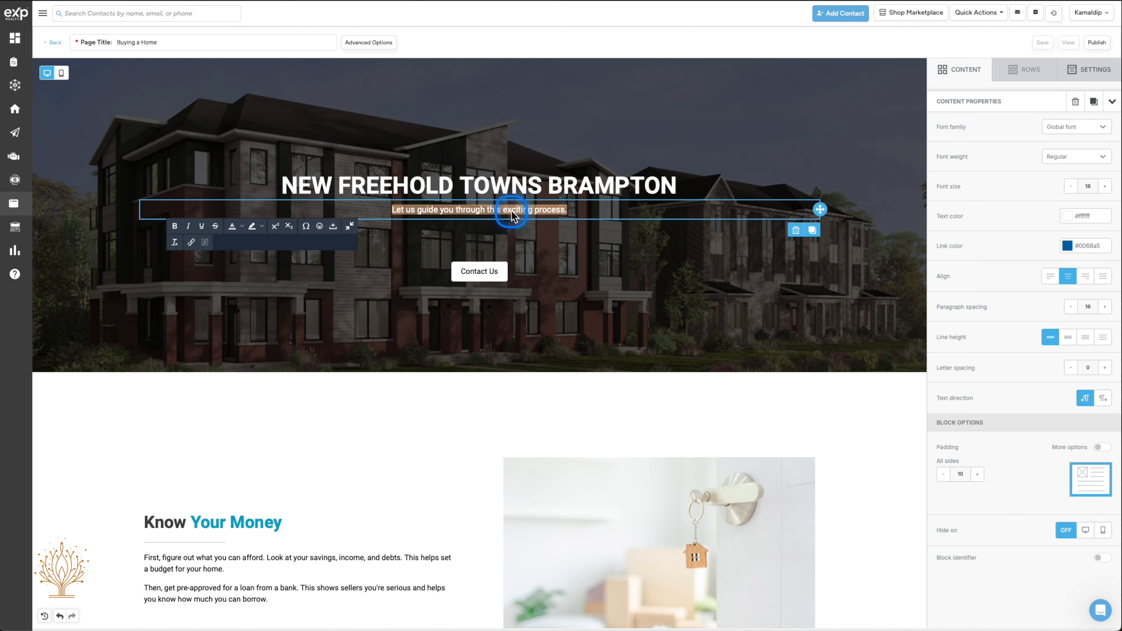
key(ctrl+v)
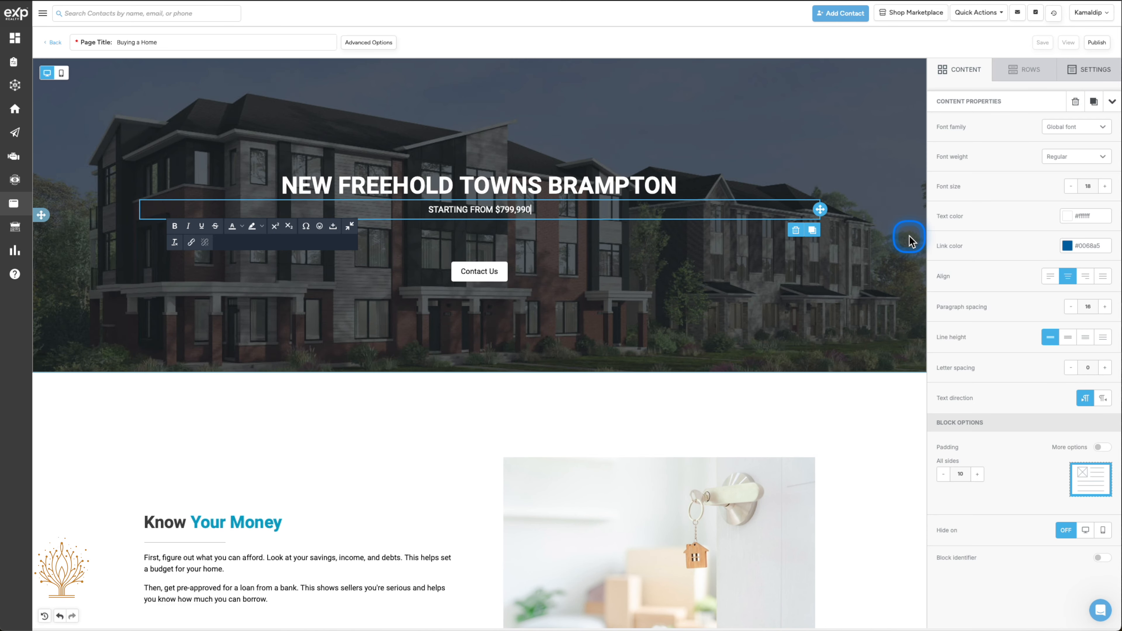
click(909, 238)
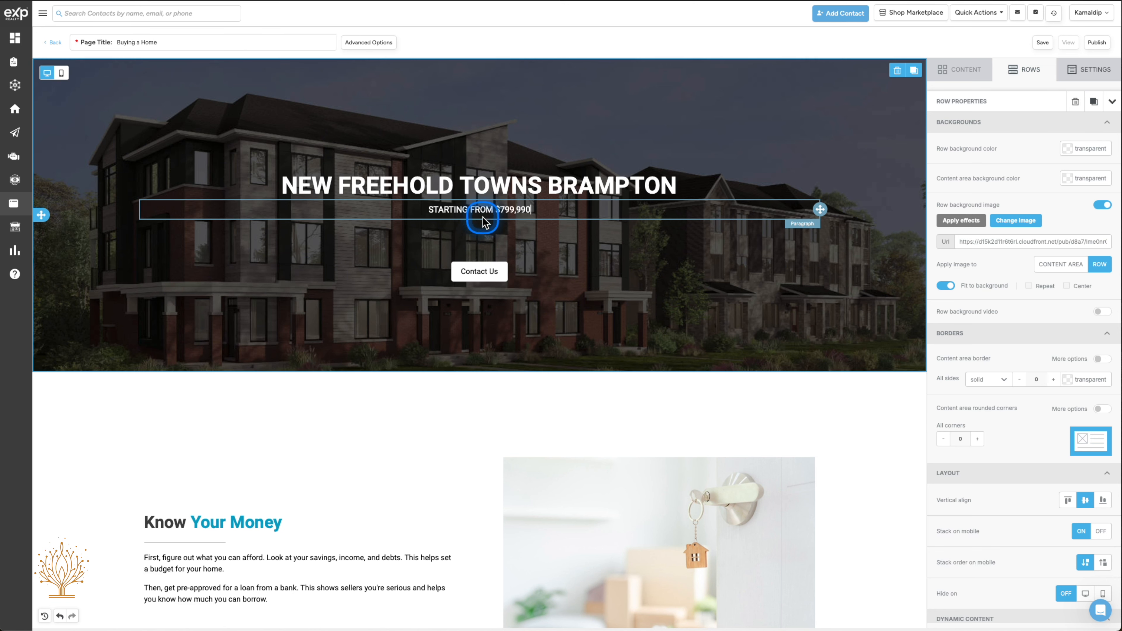
Step: Set the height of the spacer between the price line and the Contact Us button to 70
click(484, 241)
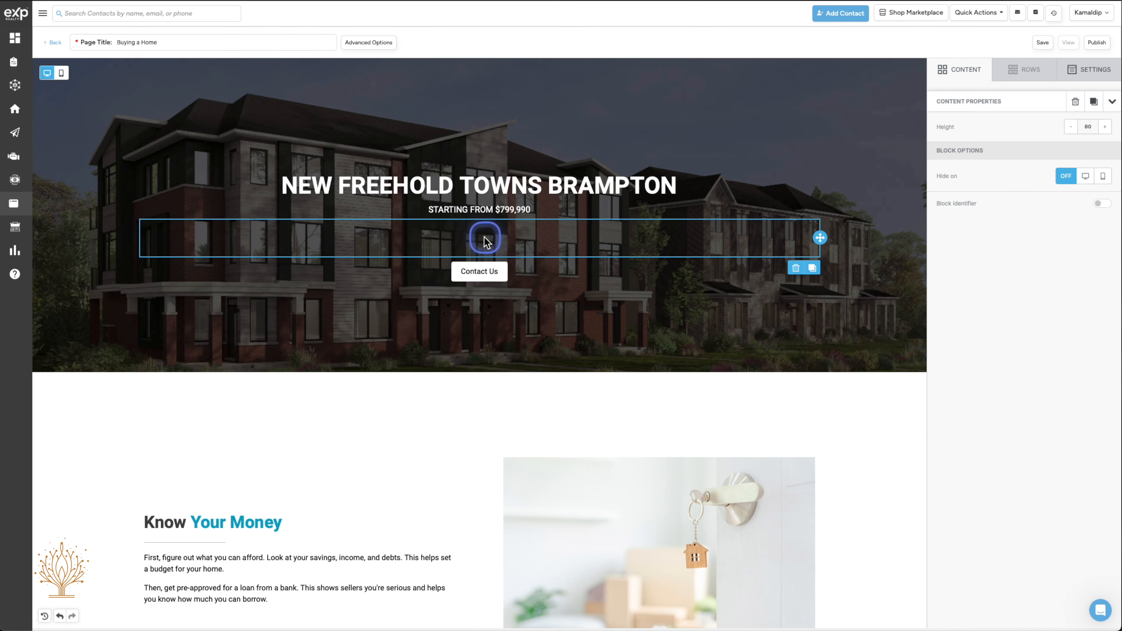
click(1071, 127)
click(1070, 127)
click(1071, 126)
click(1070, 127)
click(1104, 127)
click(1105, 126)
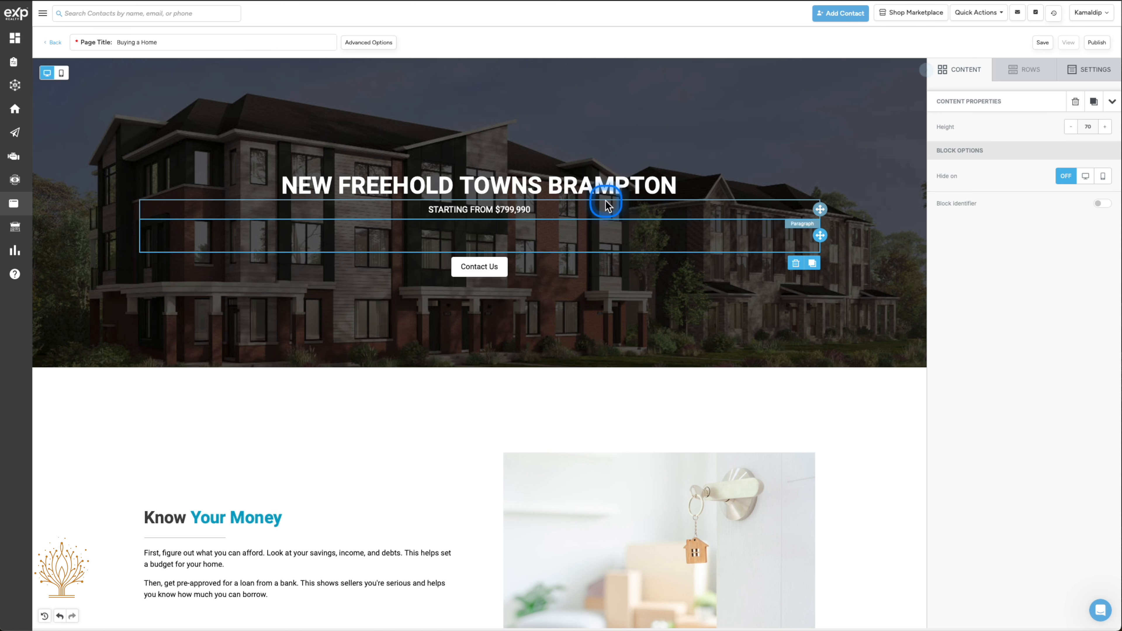
Step: Replace the hero button's label "Contact Us" with "REGISTER"
click(497, 267)
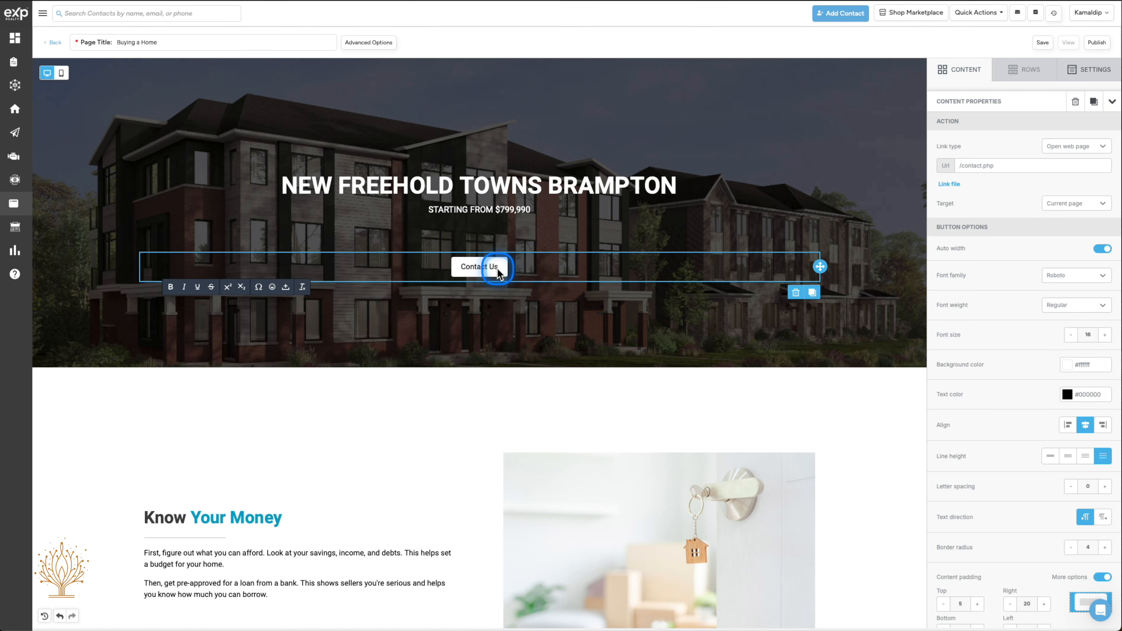
click(461, 268)
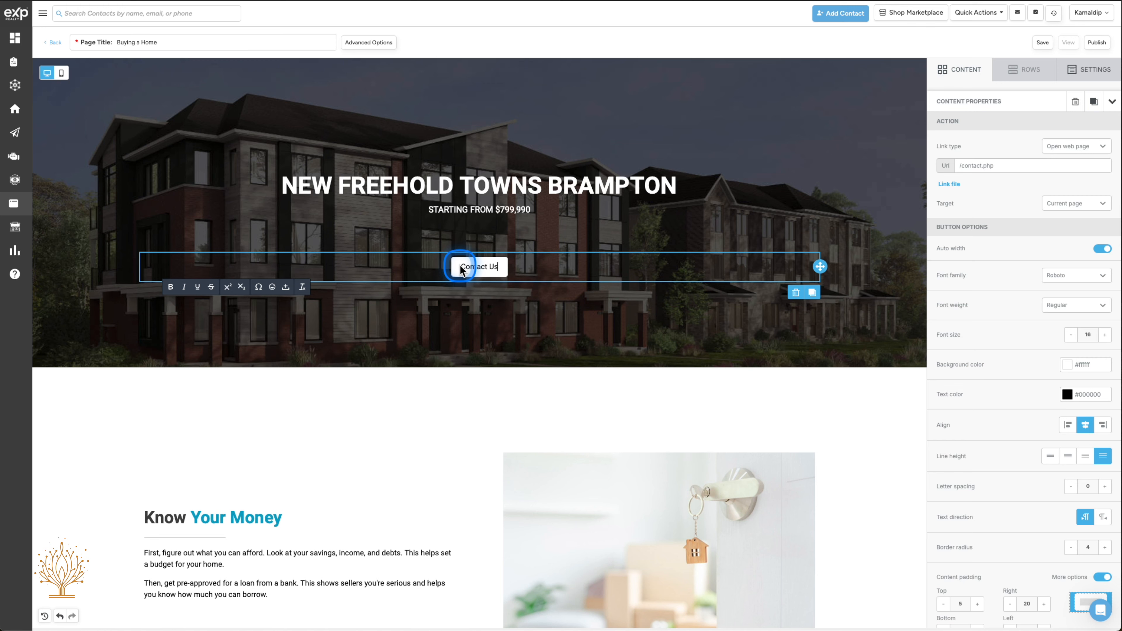
drag(461, 269, 506, 266)
text(REGISTER)
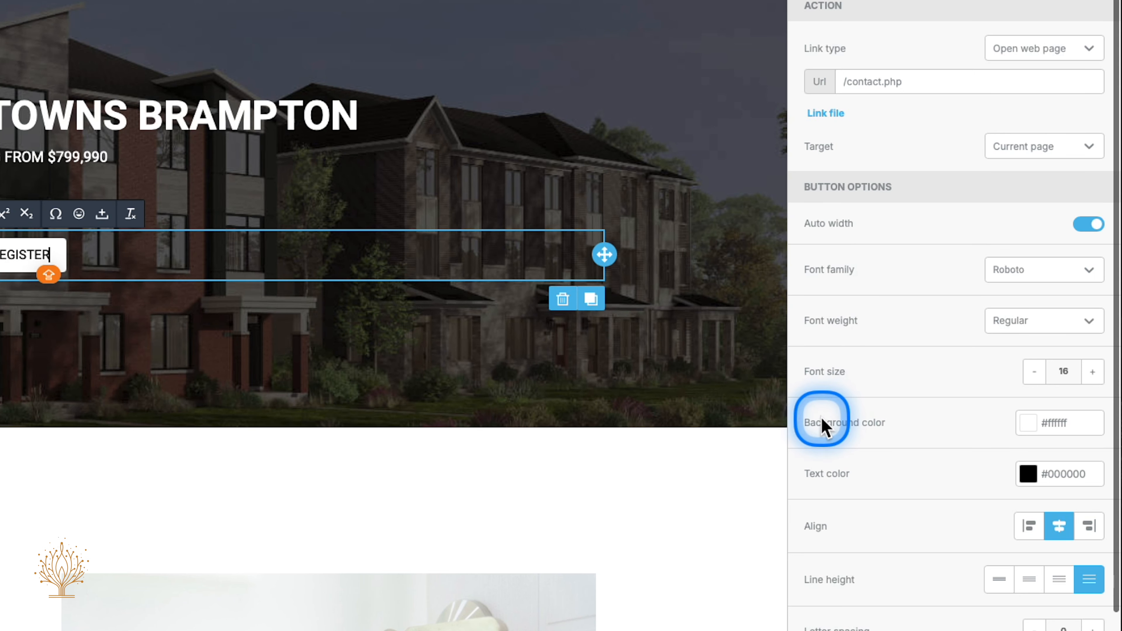
Step: Change the REGISTER button's background color to red #cd1c1c
click(1028, 424)
drag(841, 311, 989, 327)
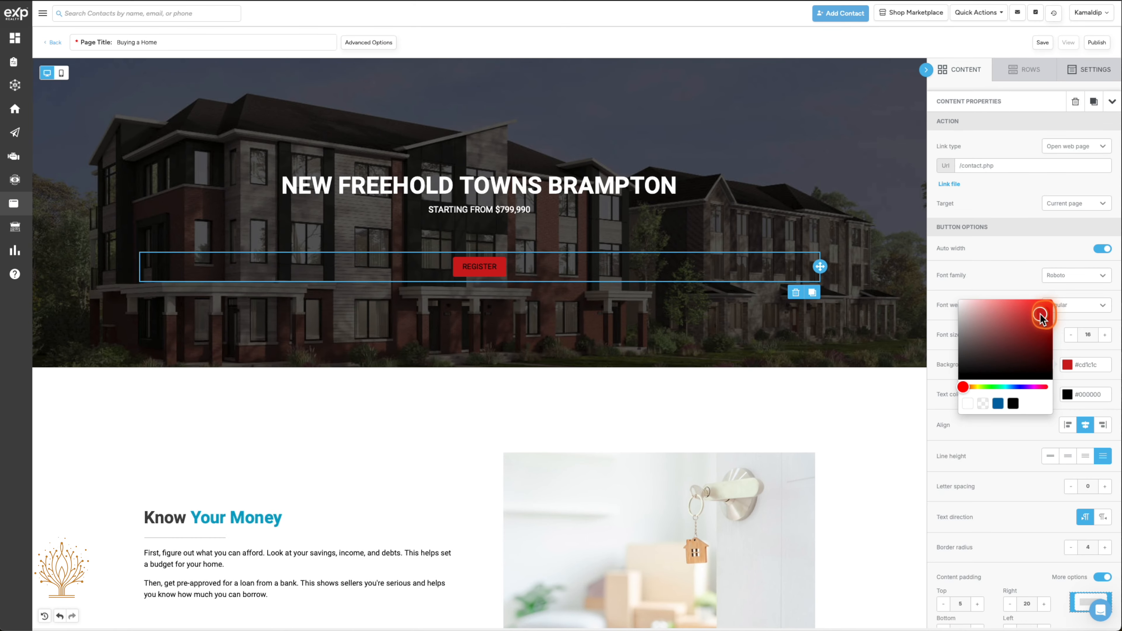
click(1024, 279)
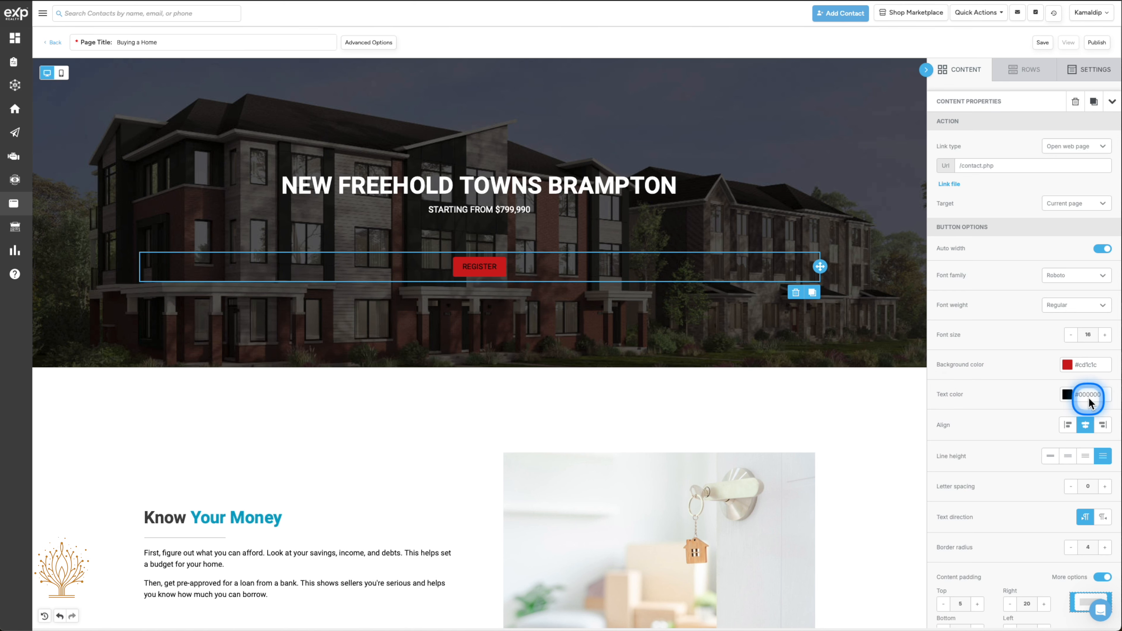
Step: Change the REGISTER button's text color to white #ffffff
click(1067, 395)
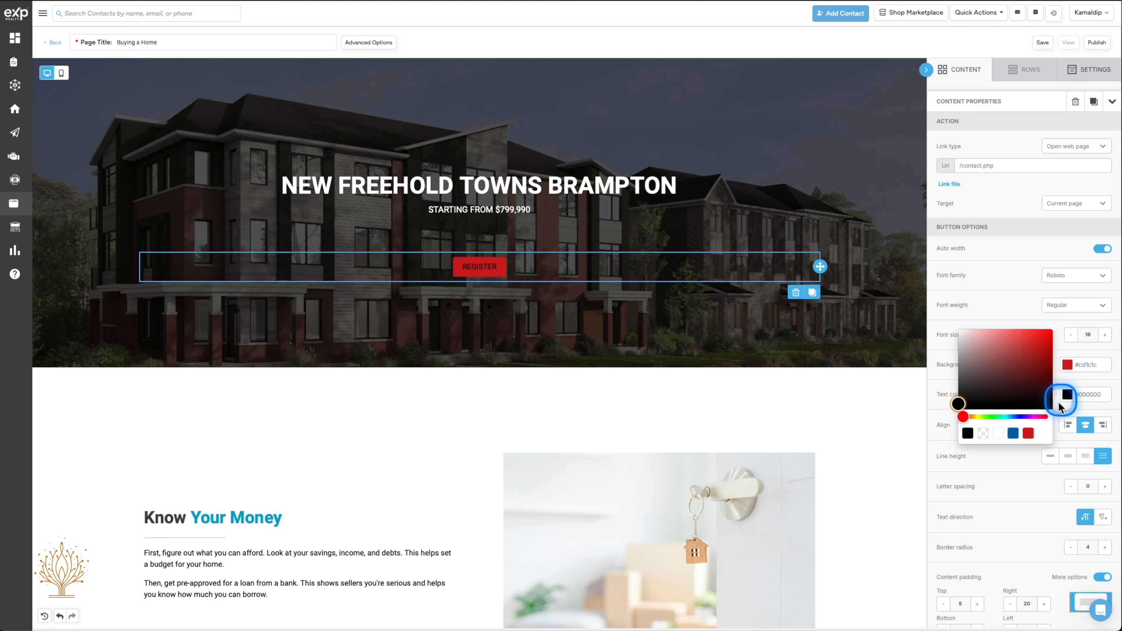
click(996, 433)
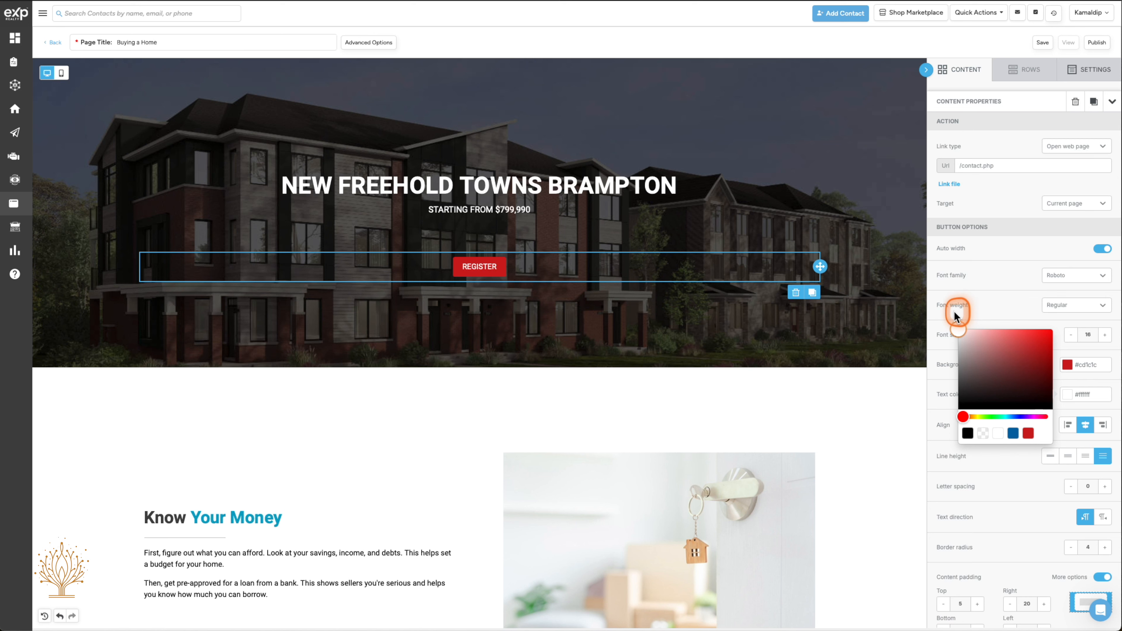
click(999, 434)
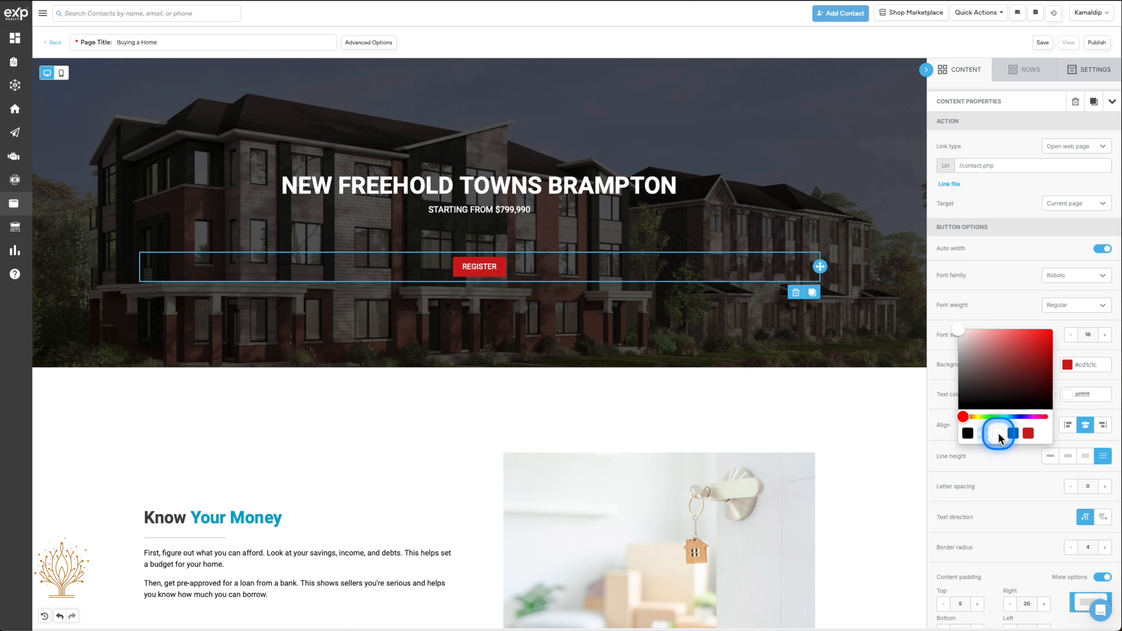
click(1087, 396)
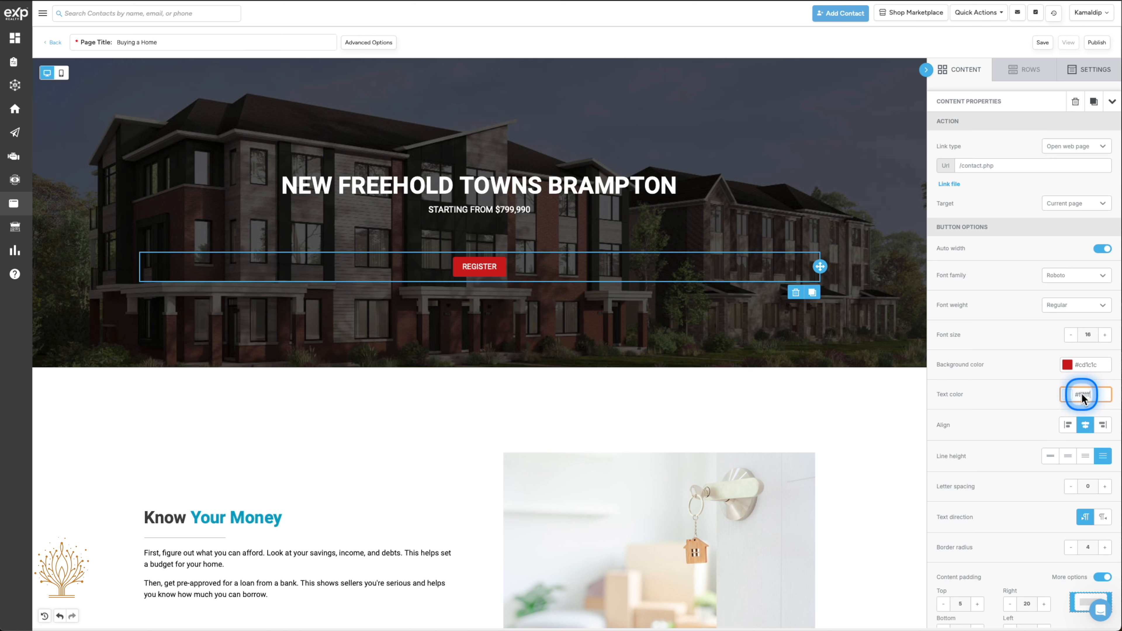
click(1088, 365)
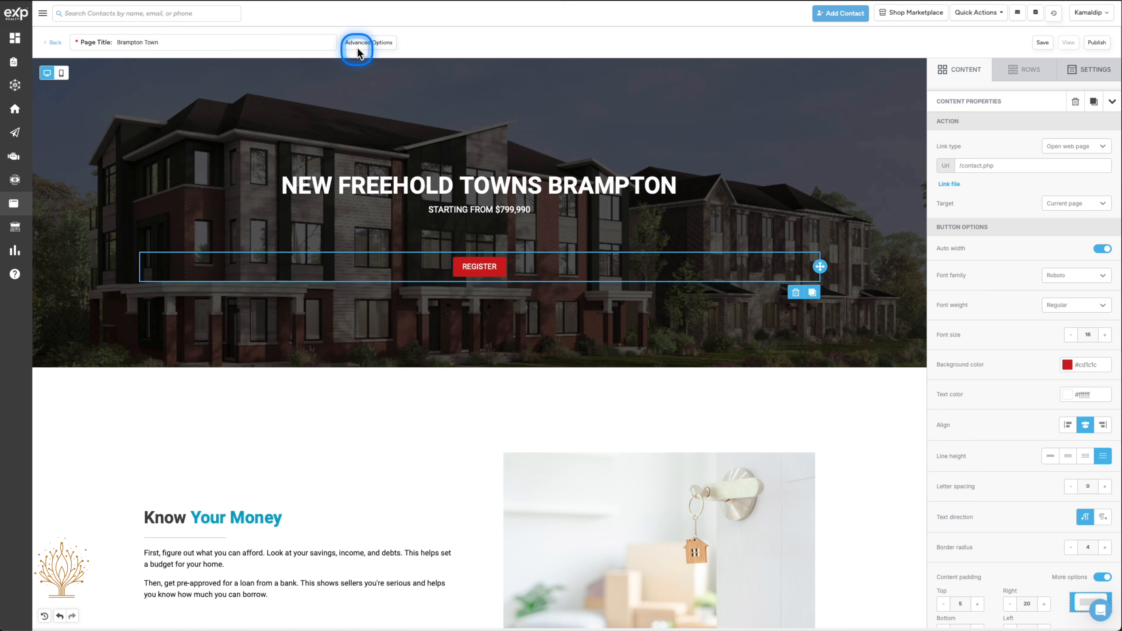
Step: Set the page title to Brampton Town and the slug to brampton-town, and save the advanced options
click(363, 42)
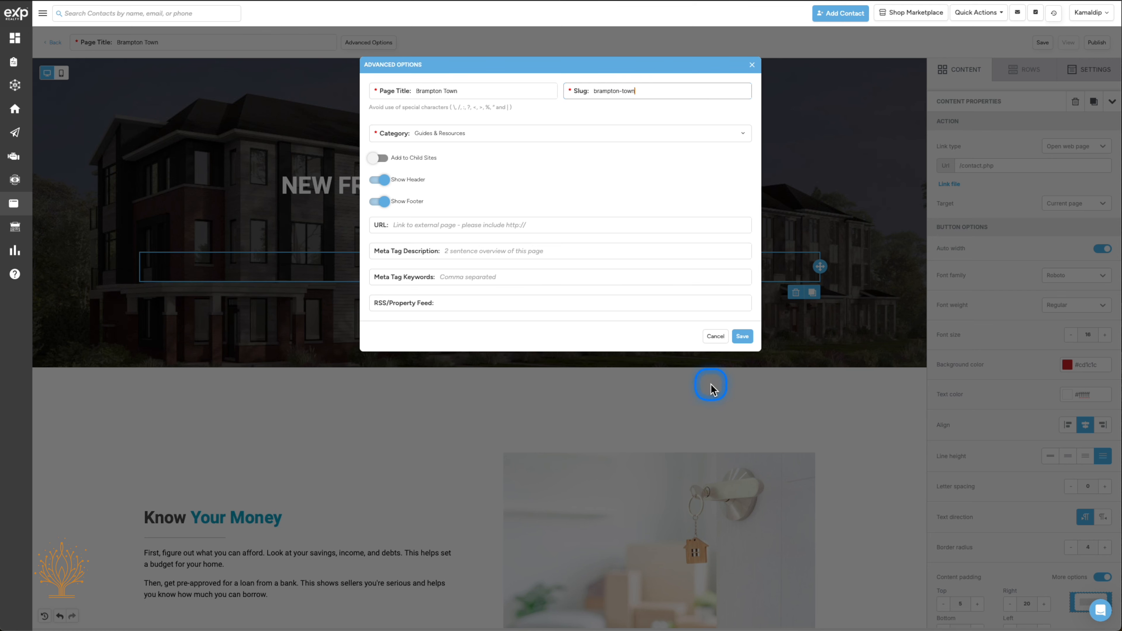
click(741, 337)
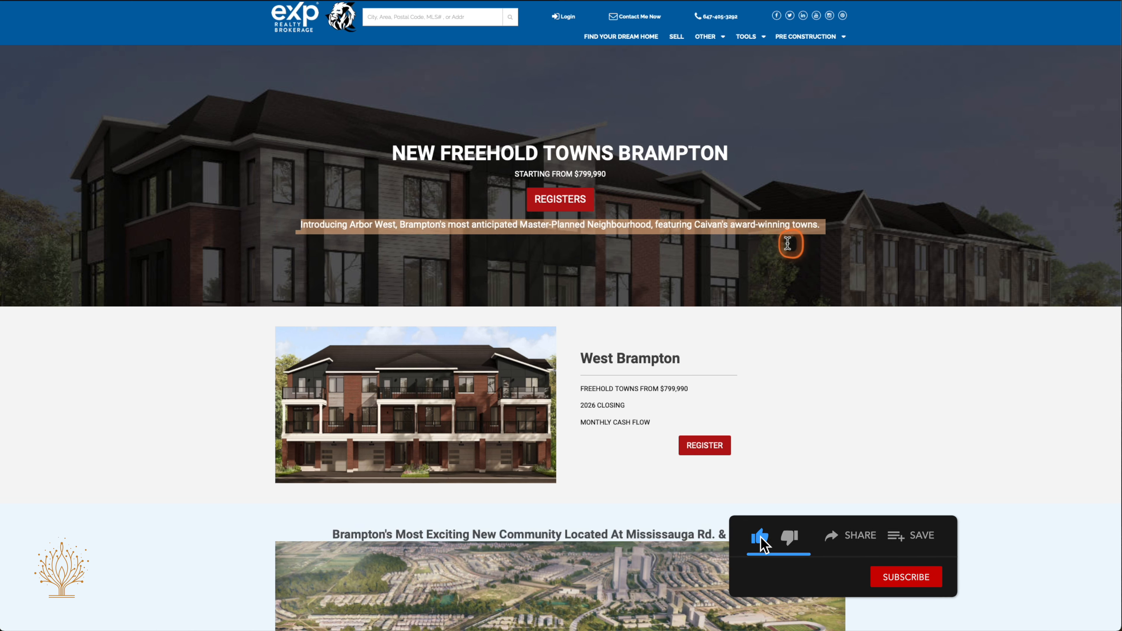
Step: Copy the "Introducing Arbor West" sentence below the hero button of the Brampton reference page
right_click(759, 234)
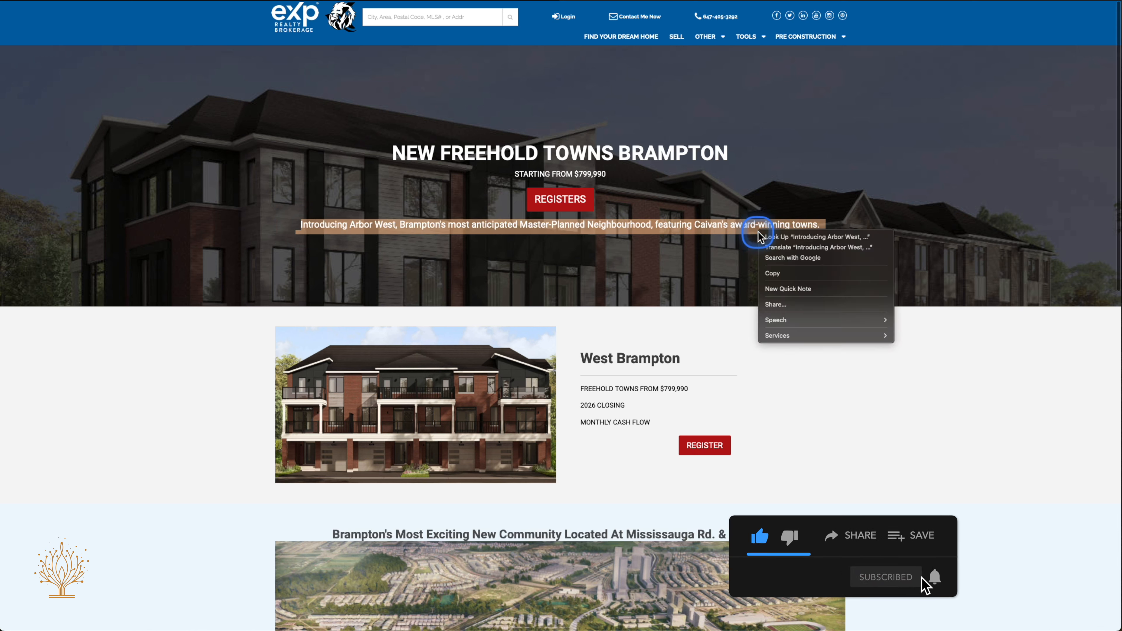
click(775, 274)
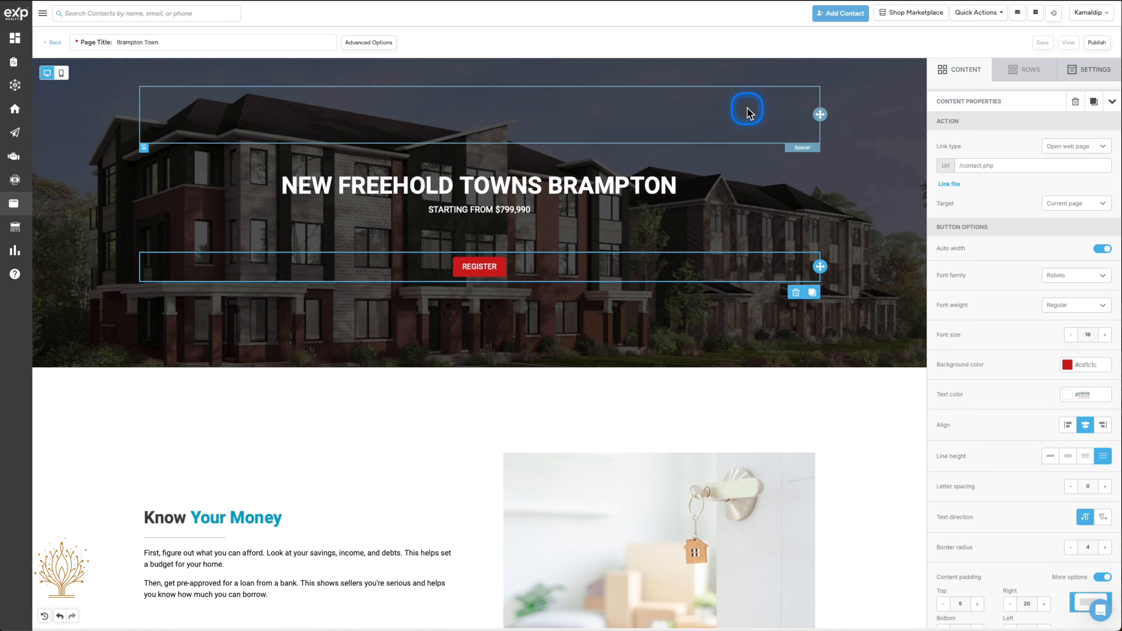
Step: Back in the page editor, delete the spacer between the price line and the REGISTER button
drag(747, 113, 520, 234)
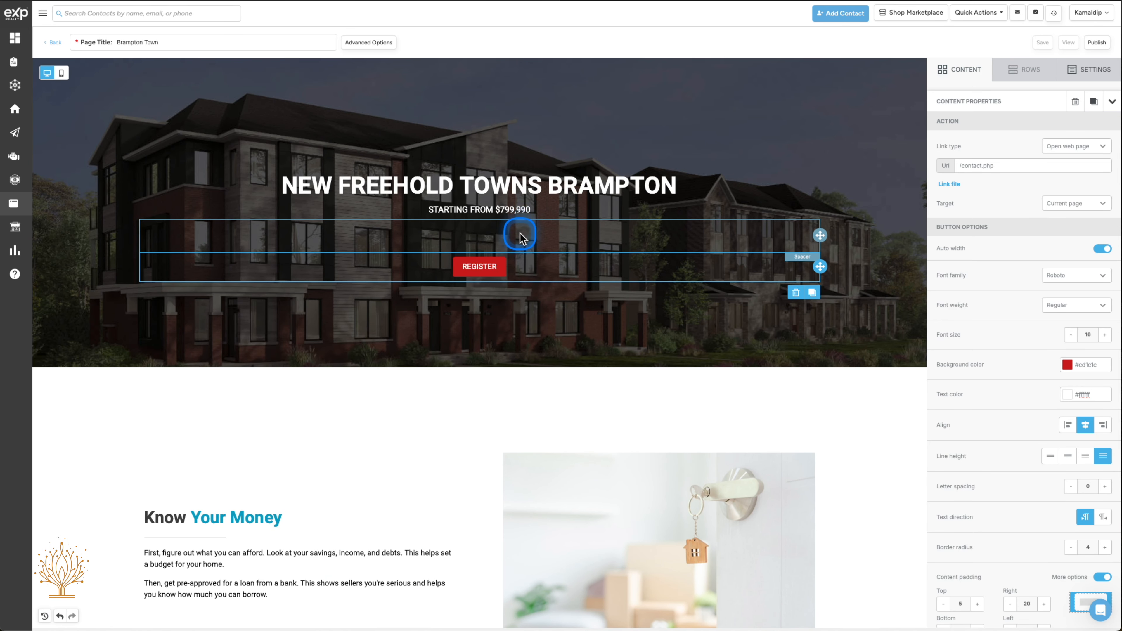
click(520, 235)
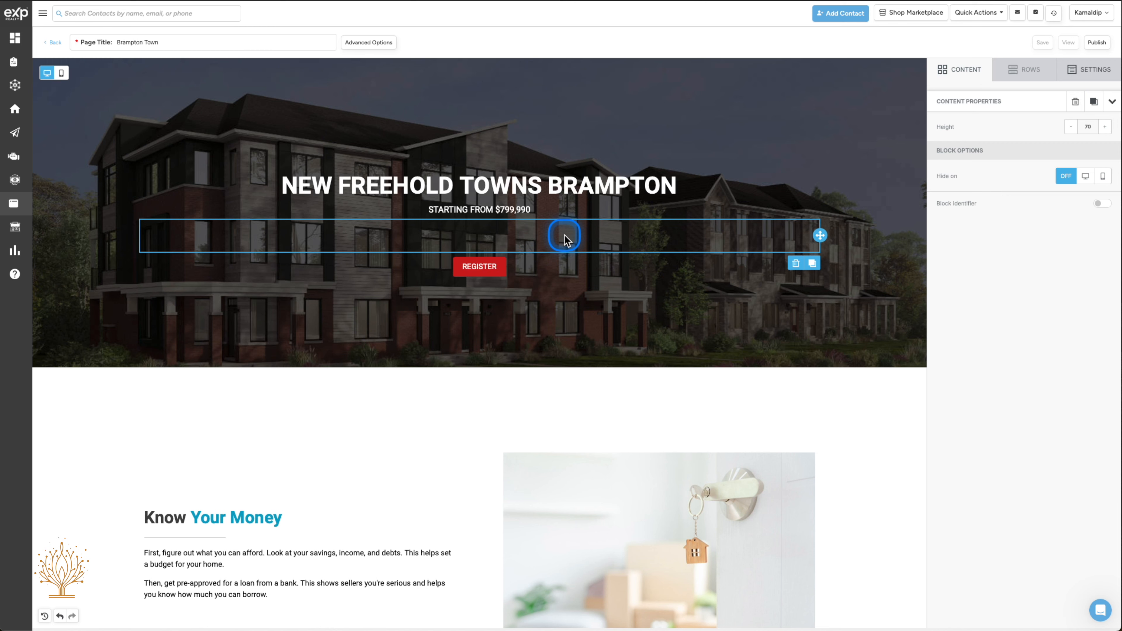
click(798, 264)
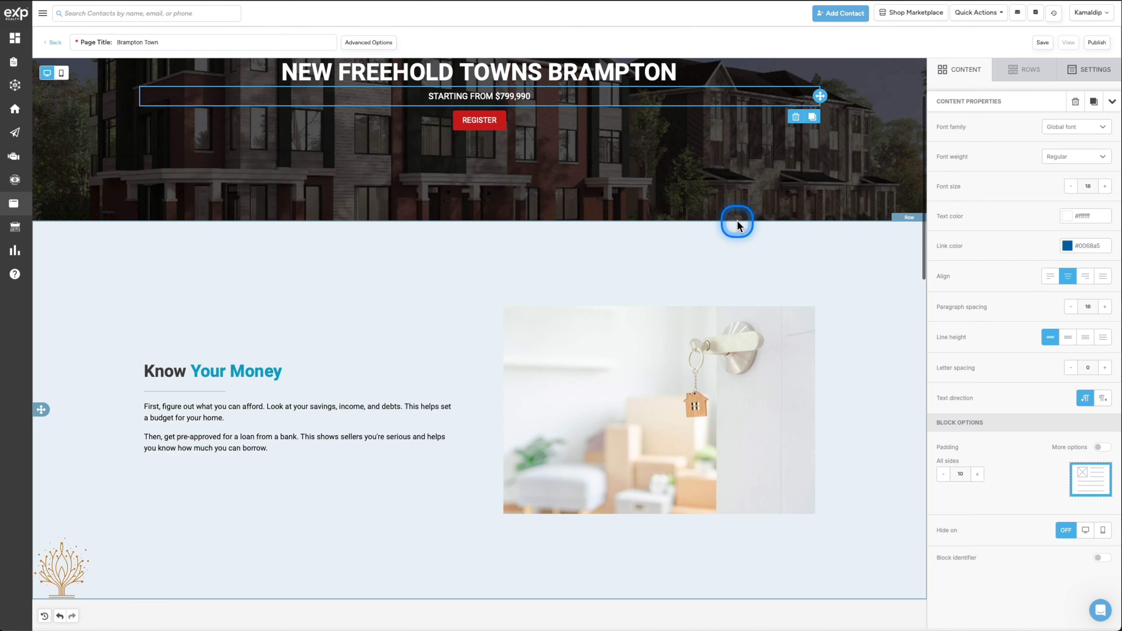
scroll(737, 221, up, 3)
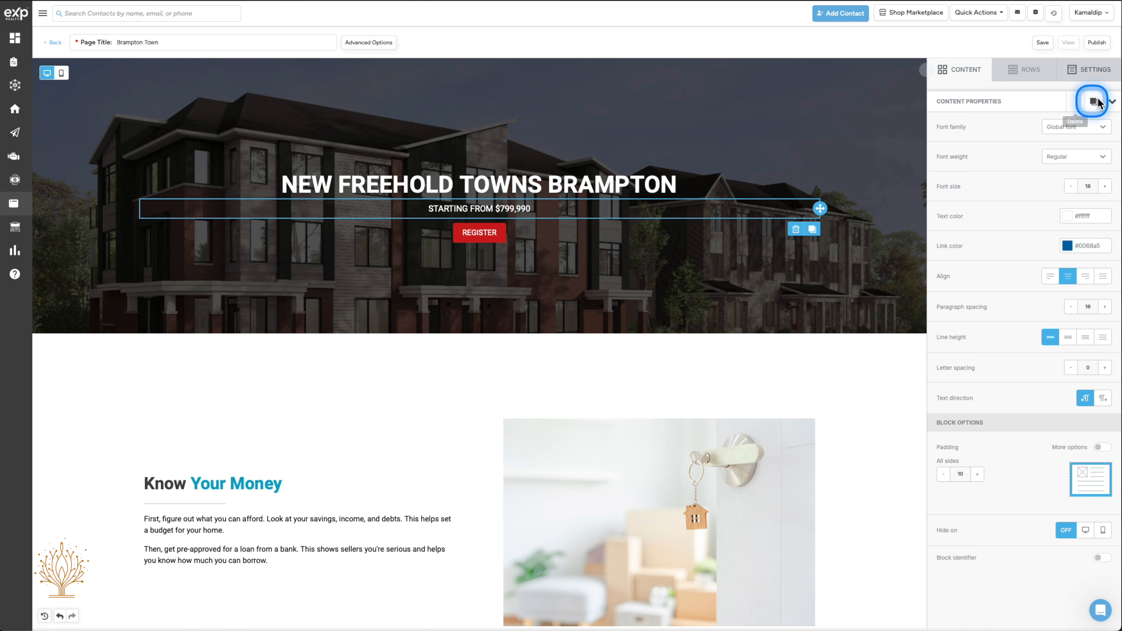
click(978, 72)
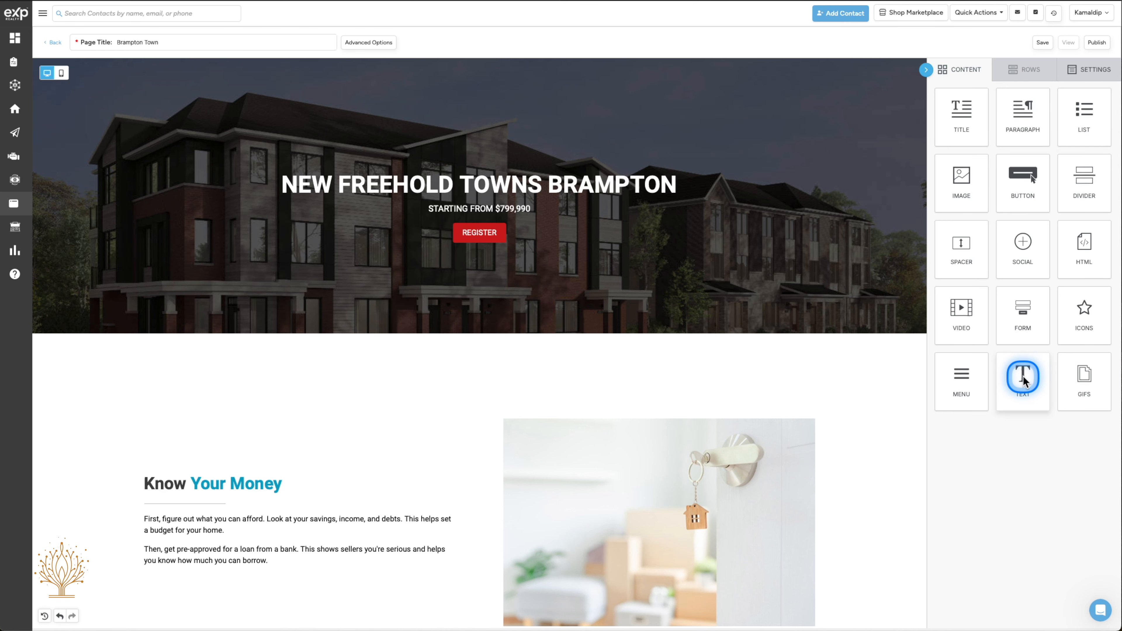
drag(1023, 379, 523, 258)
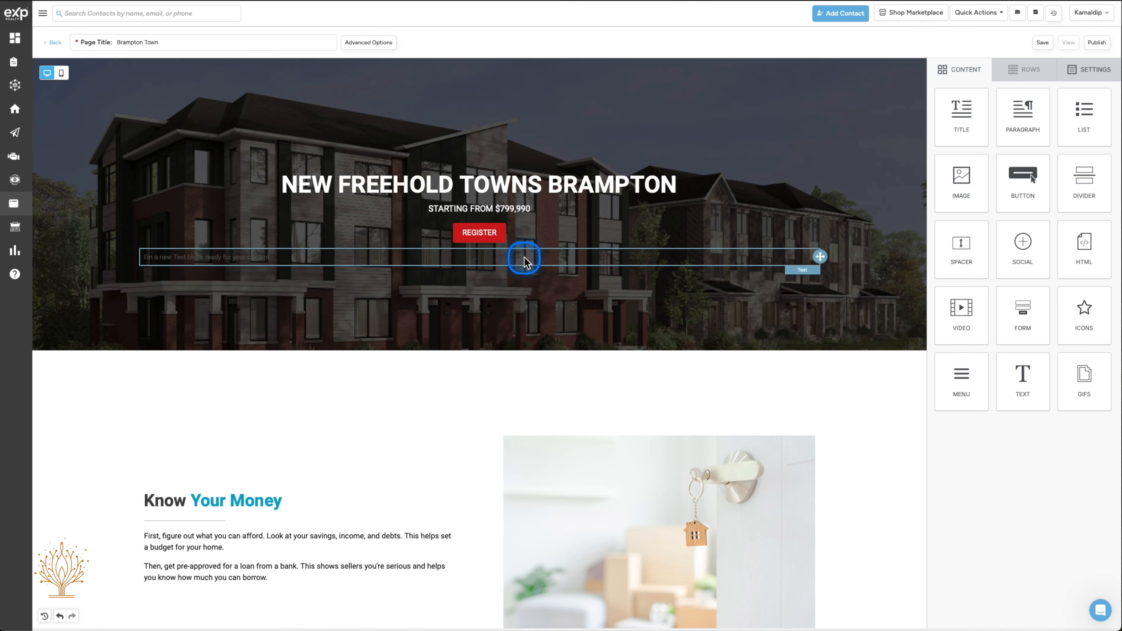
click(205, 258)
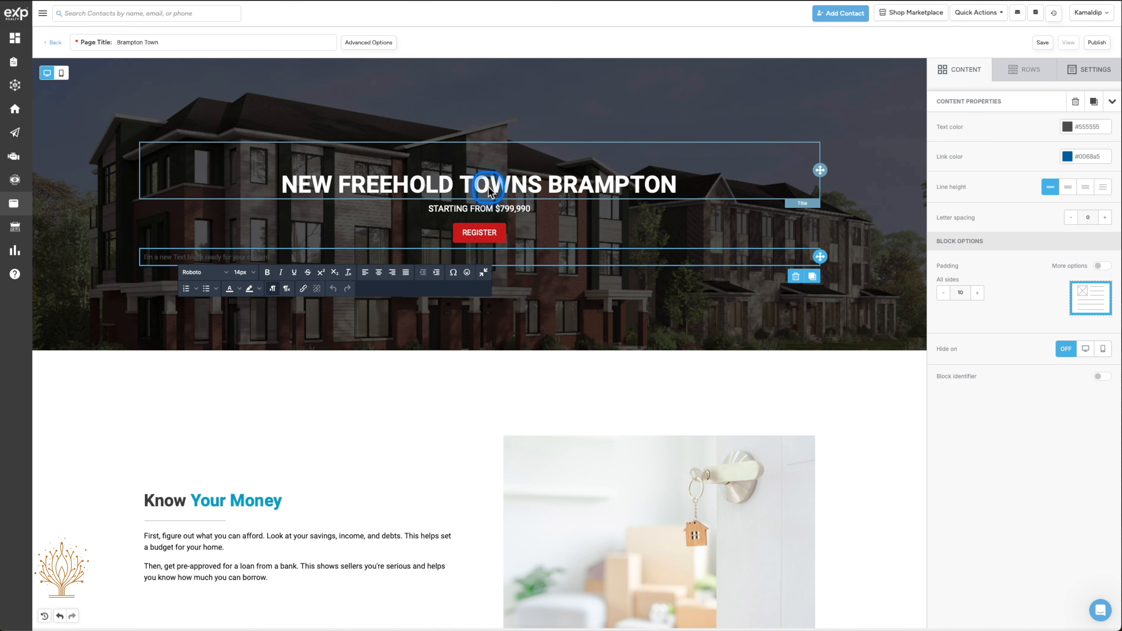
click(794, 276)
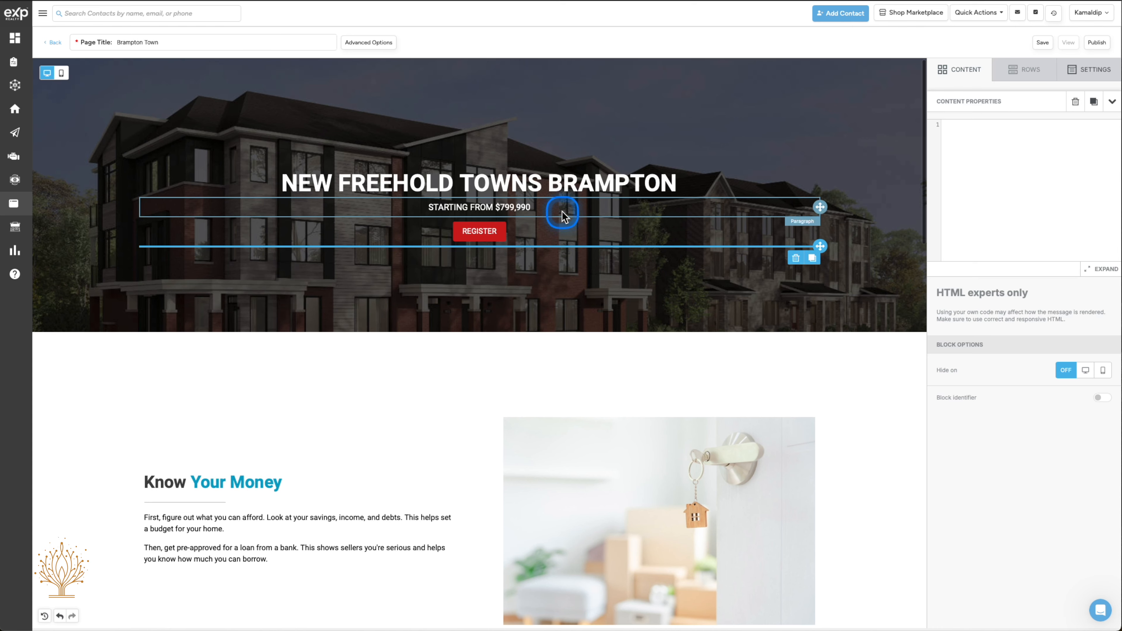
Step: Duplicate the price line paragraph and move the duplicate below the REGISTER button
click(563, 211)
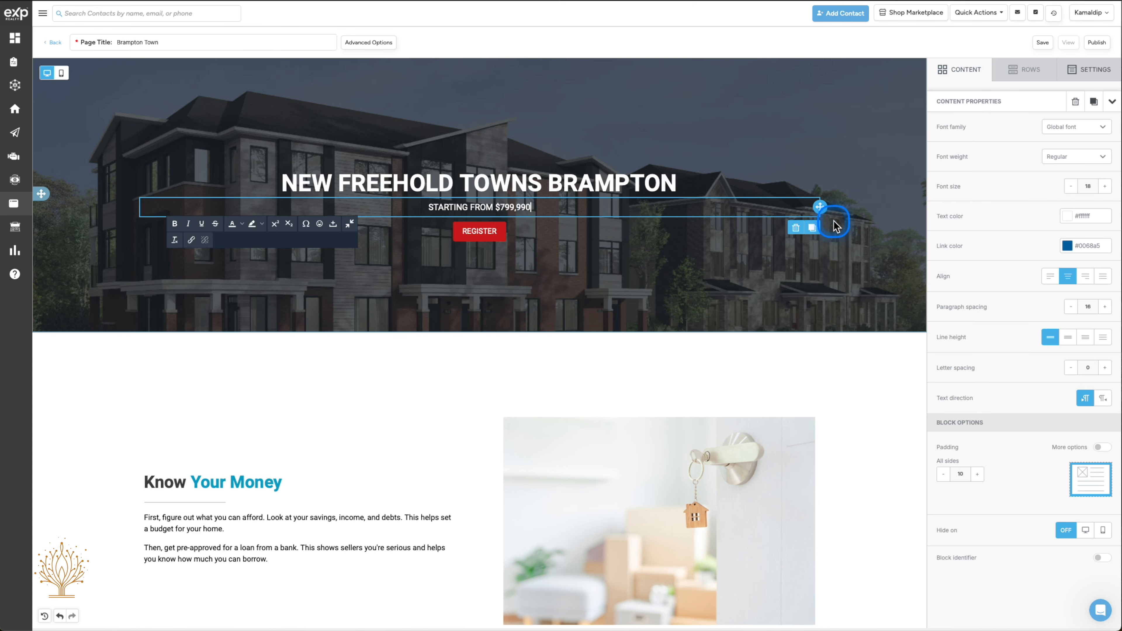
click(812, 227)
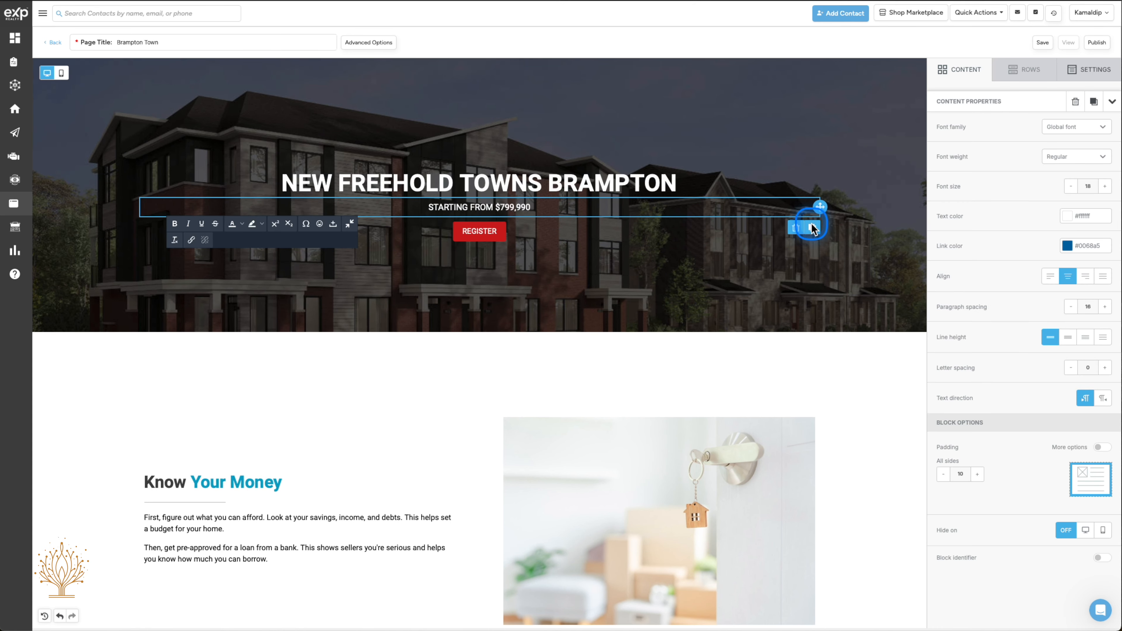
click(812, 228)
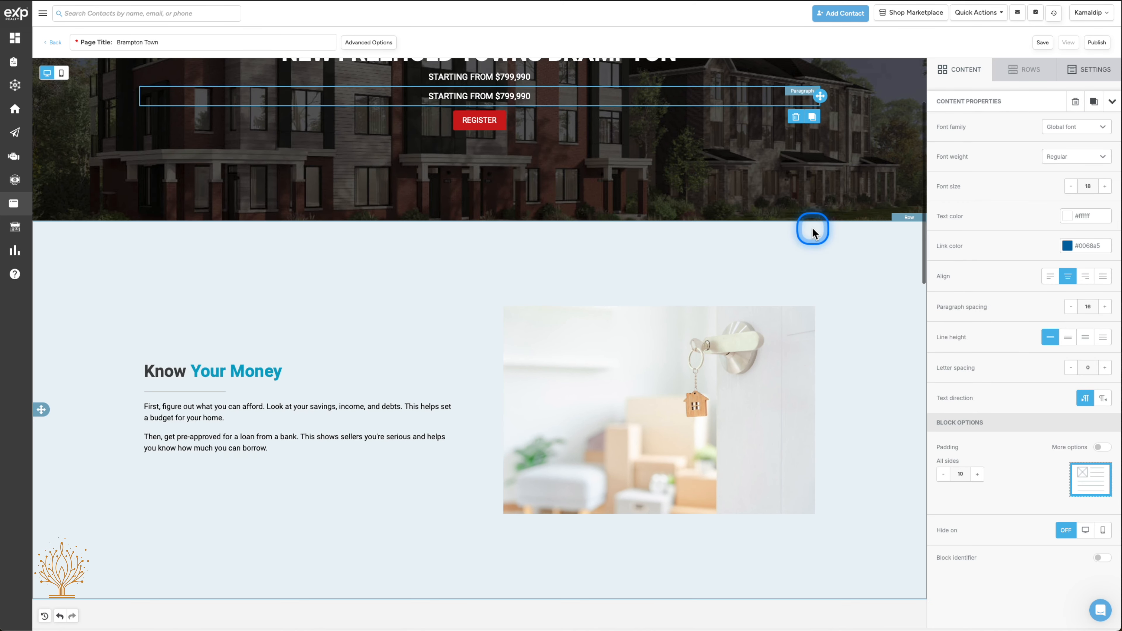
scroll(769, 191, up, 2)
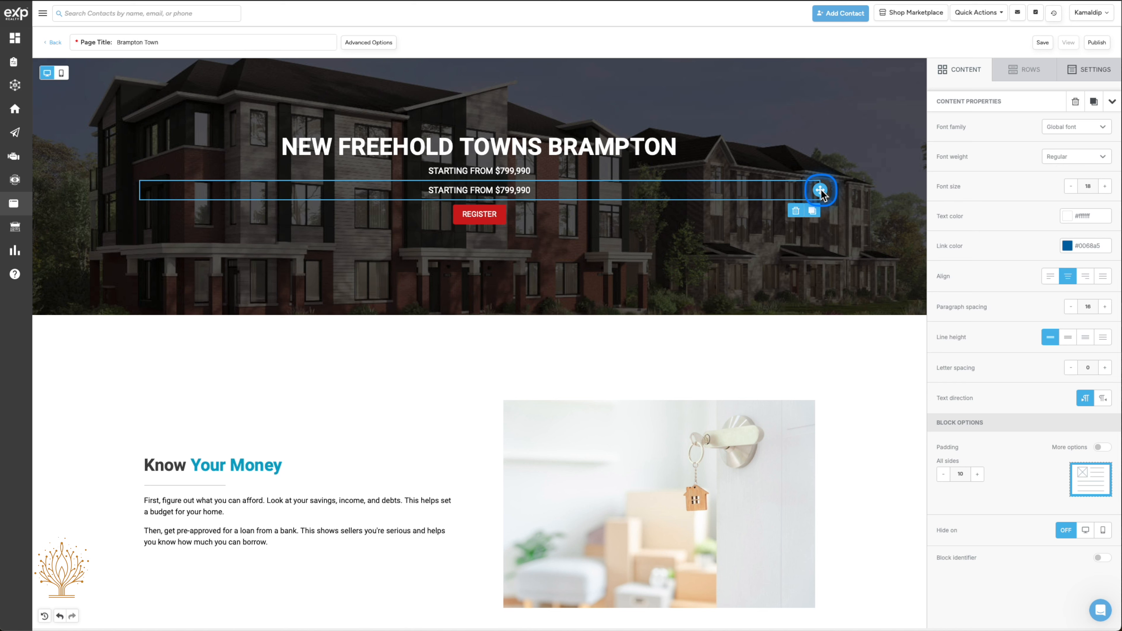
drag(820, 190, 853, 188)
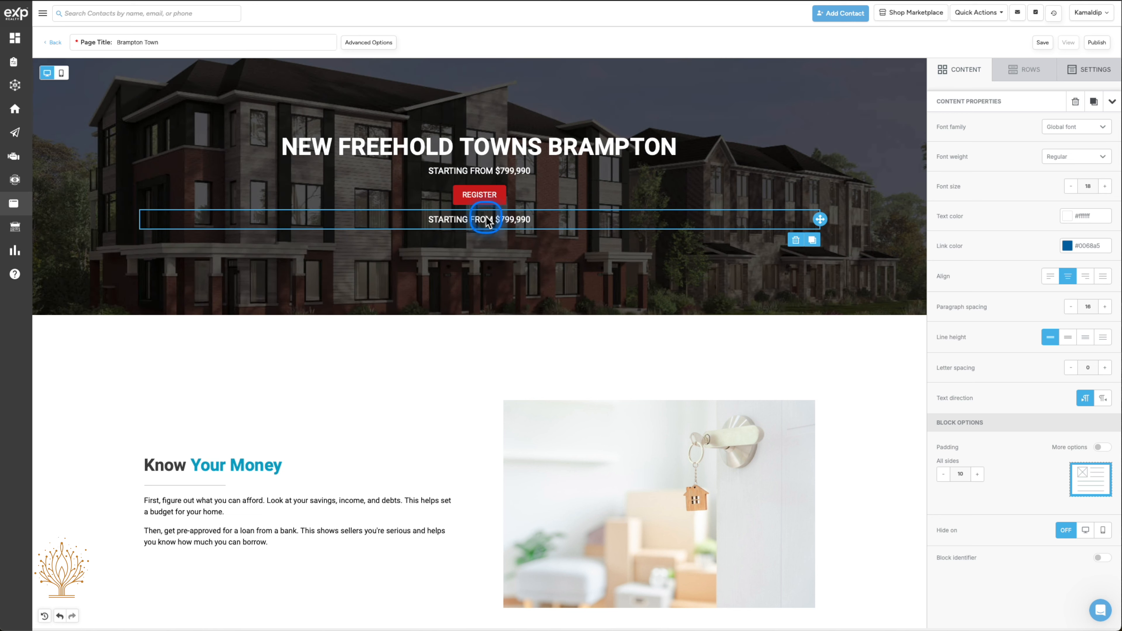
Step: Replace the text of the duplicated paragraph below the REGISTER button with the copied "Introducing Arbor West" sentence
double_click(483, 221)
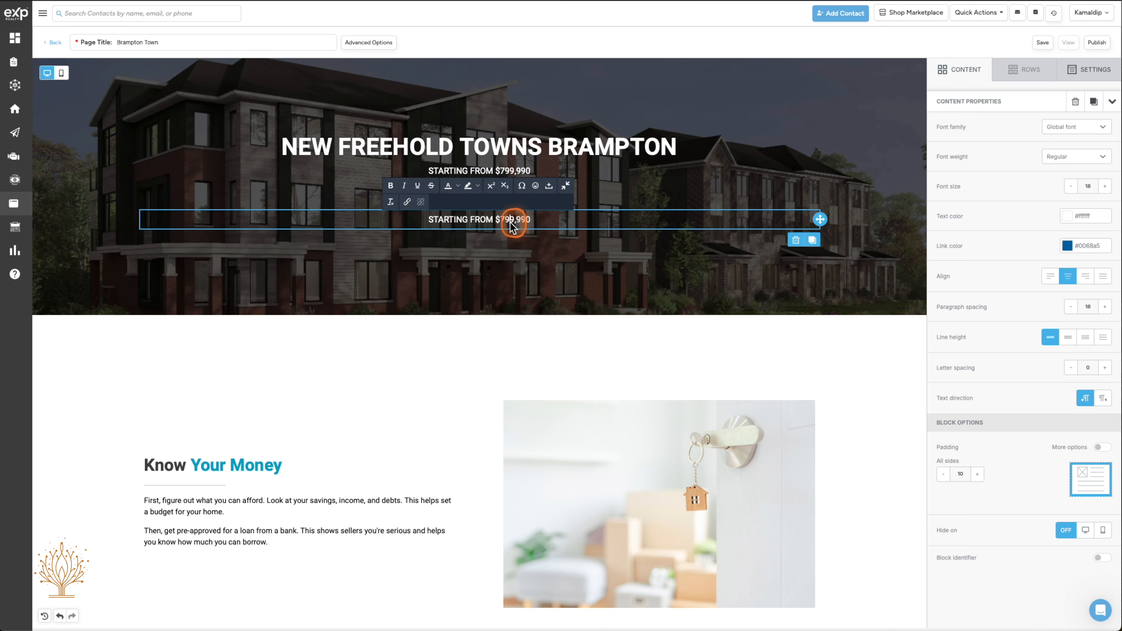
click(532, 219)
drag(535, 221, 428, 219)
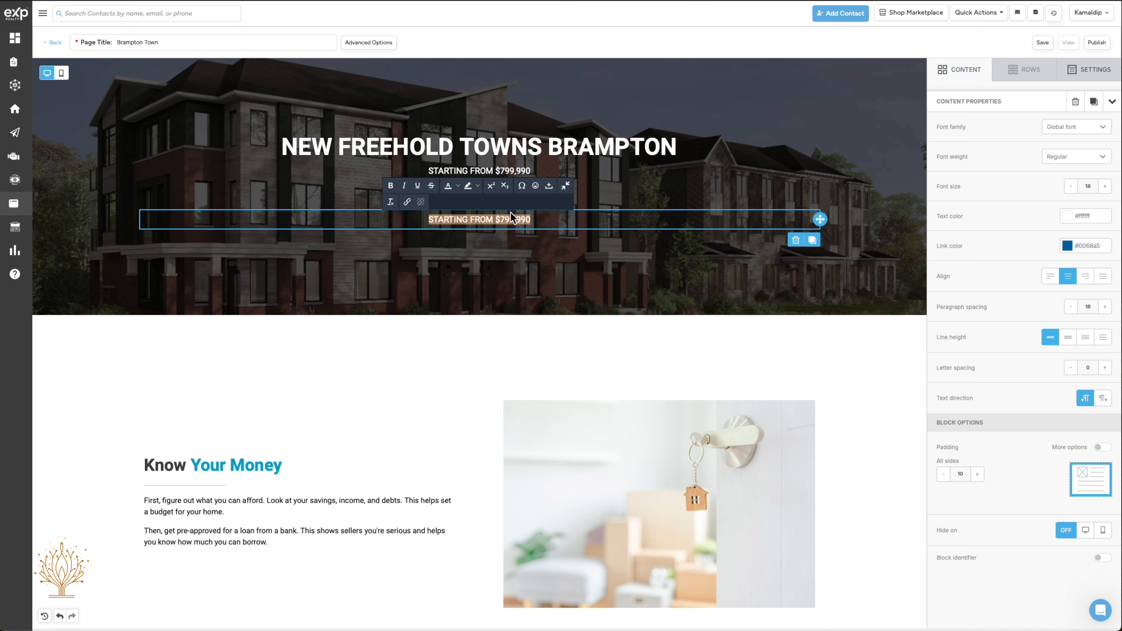
key(ctrl+v)
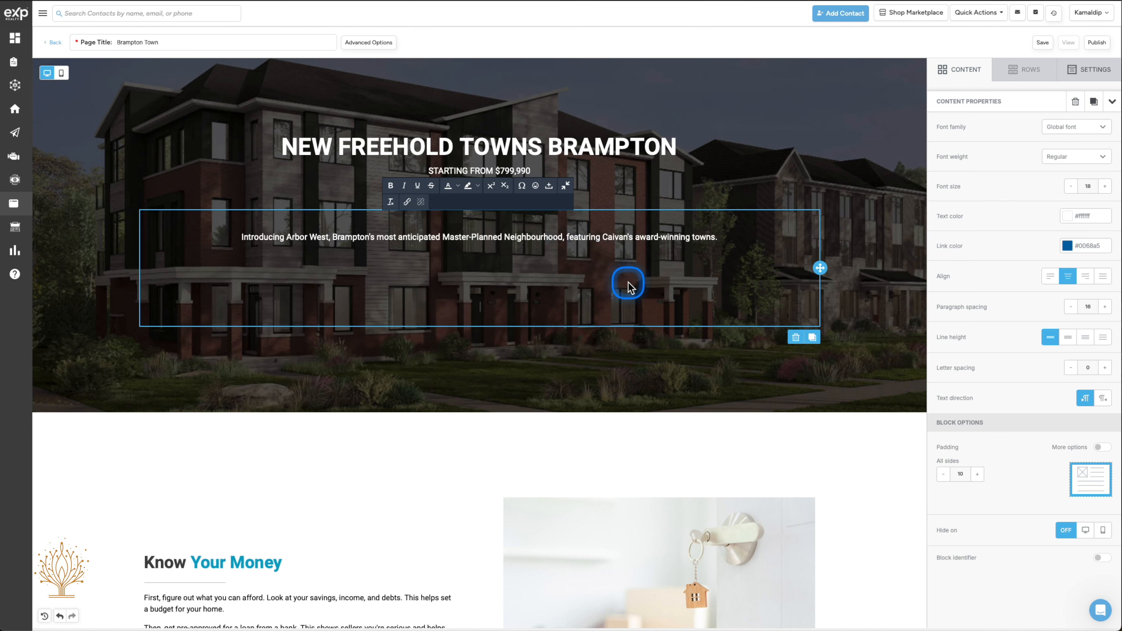
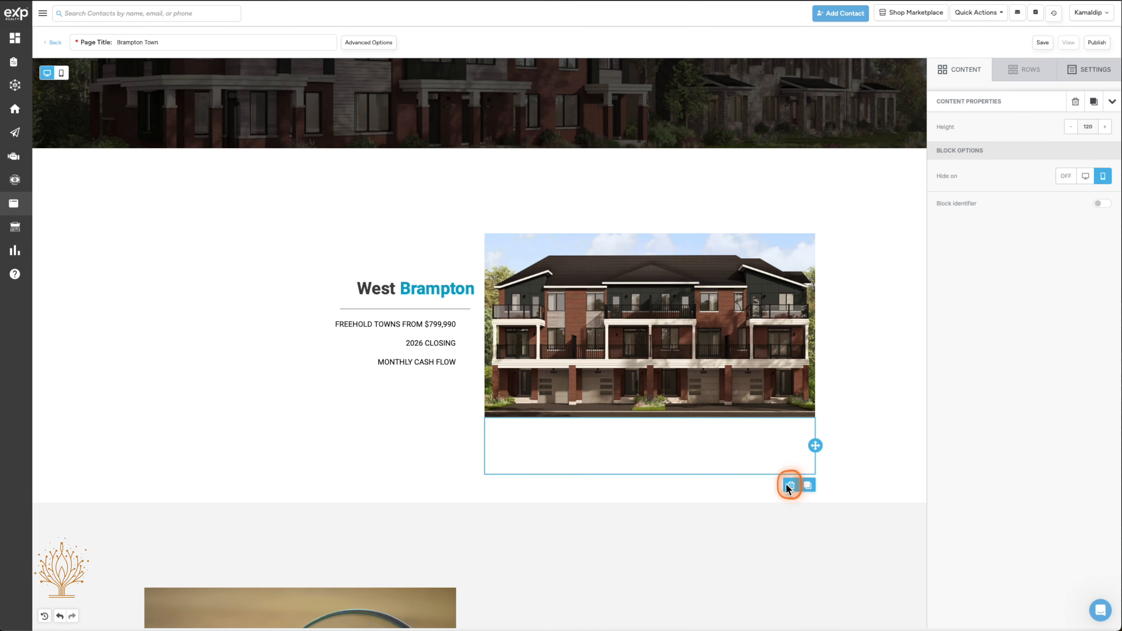
Step: Delete the spacer below the townhouse image in the West Brampton section
click(790, 486)
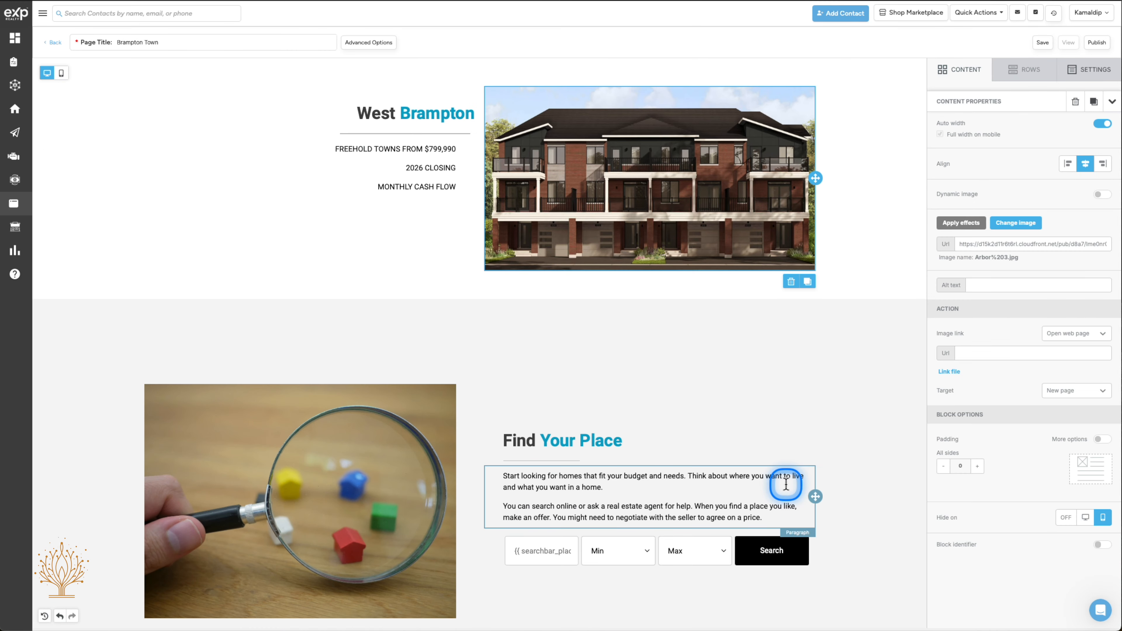
scroll(724, 327, up, 4)
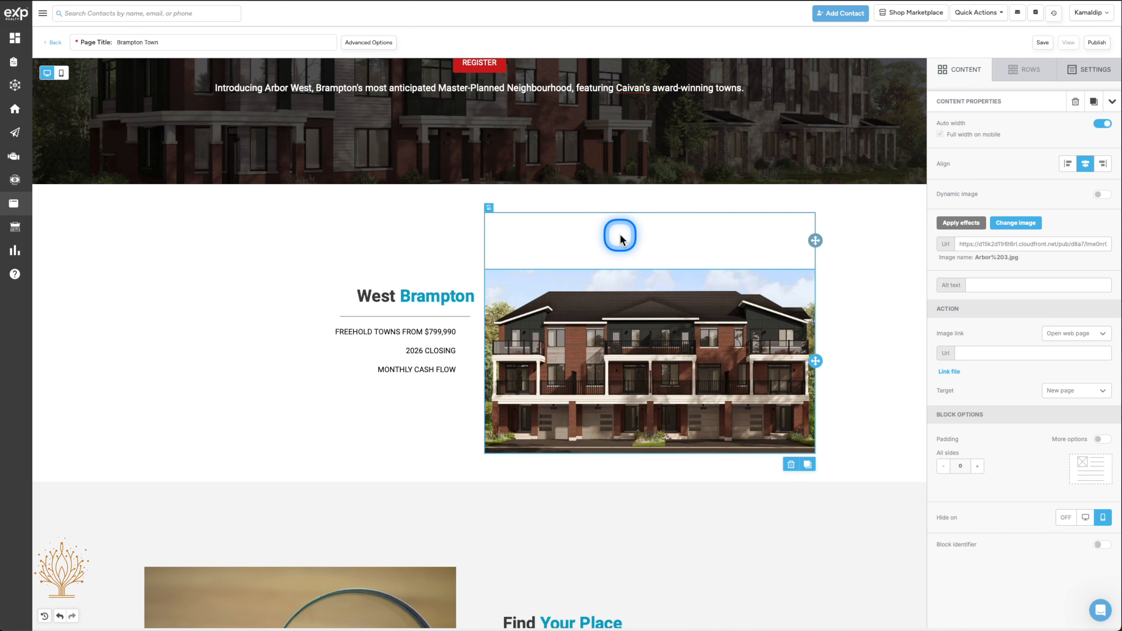
Step: Delete the spacer above the townhouse image in the West Brampton section
click(620, 238)
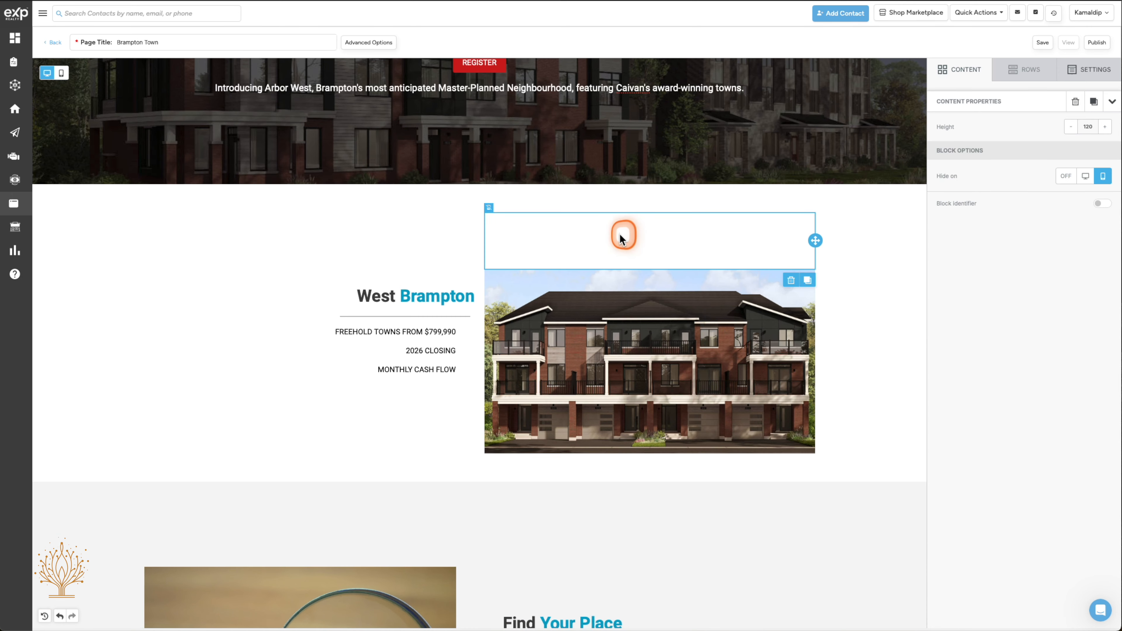
click(791, 280)
scroll(376, 375, up, 3)
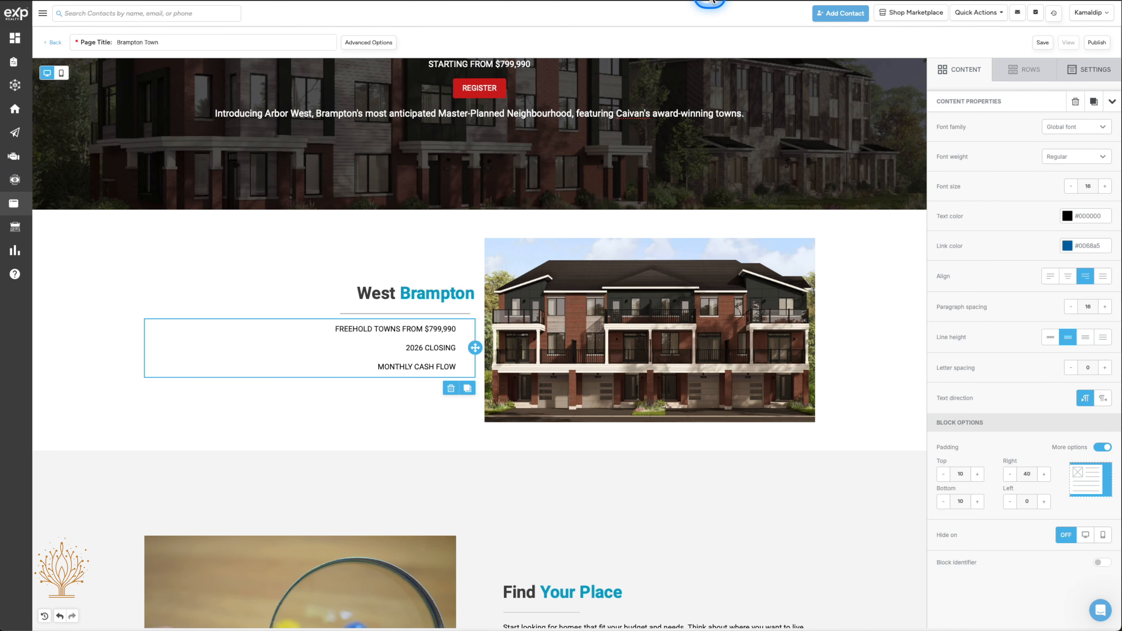
Step: Check the reference page's West Brampton section, then add a button labelled REGISTER below the MONTHLY CASH FLOW line
click(711, 1)
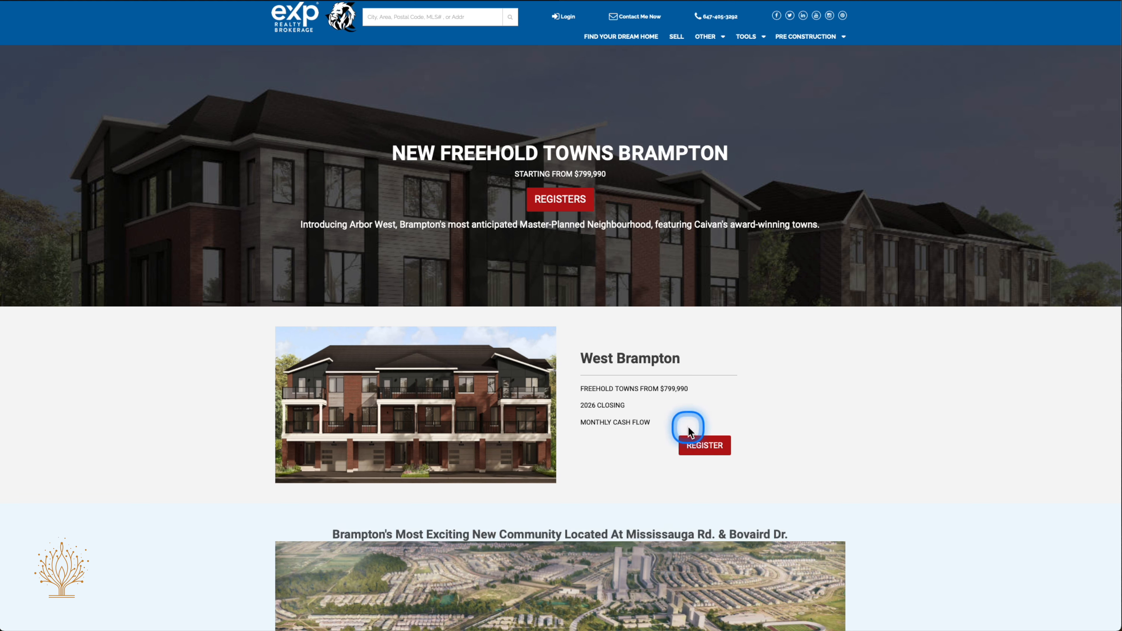
click(404, 1)
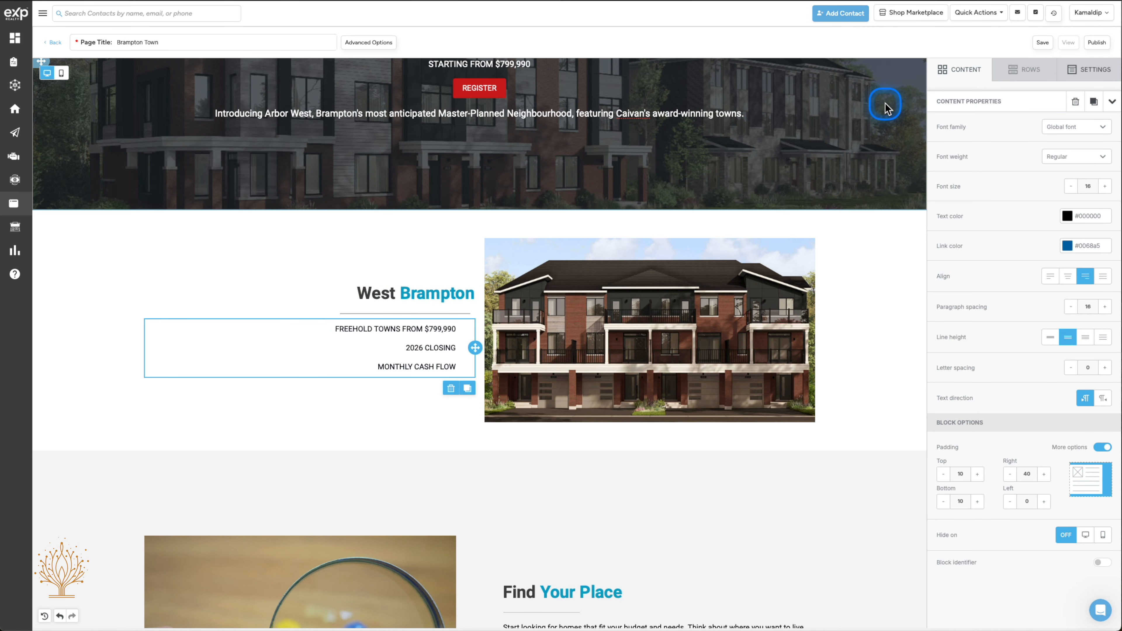
click(960, 69)
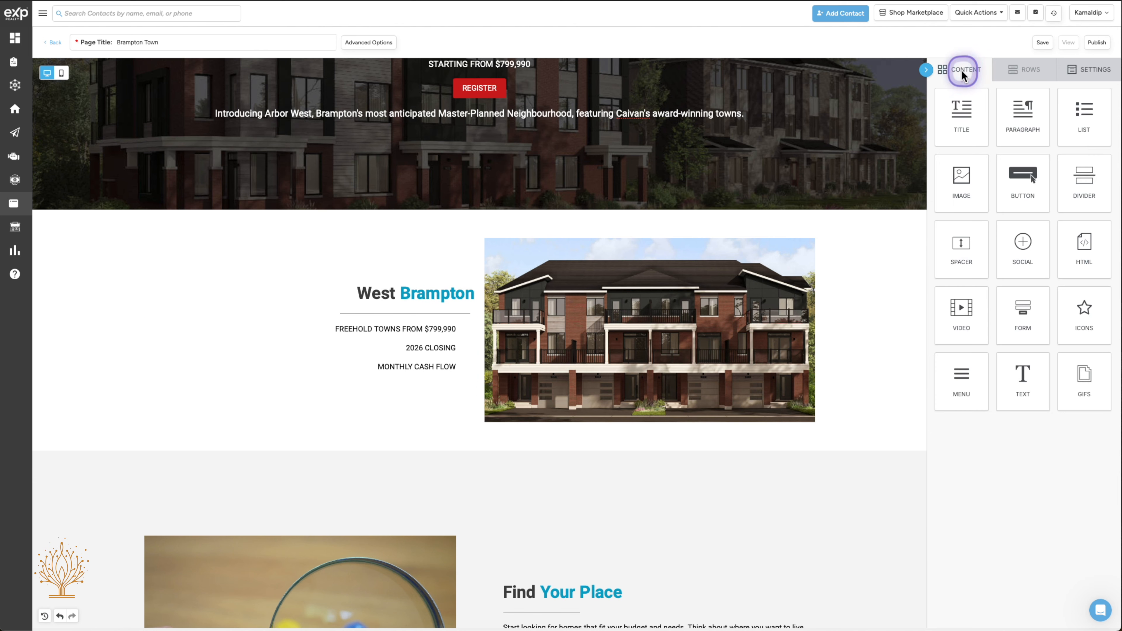
click(1024, 183)
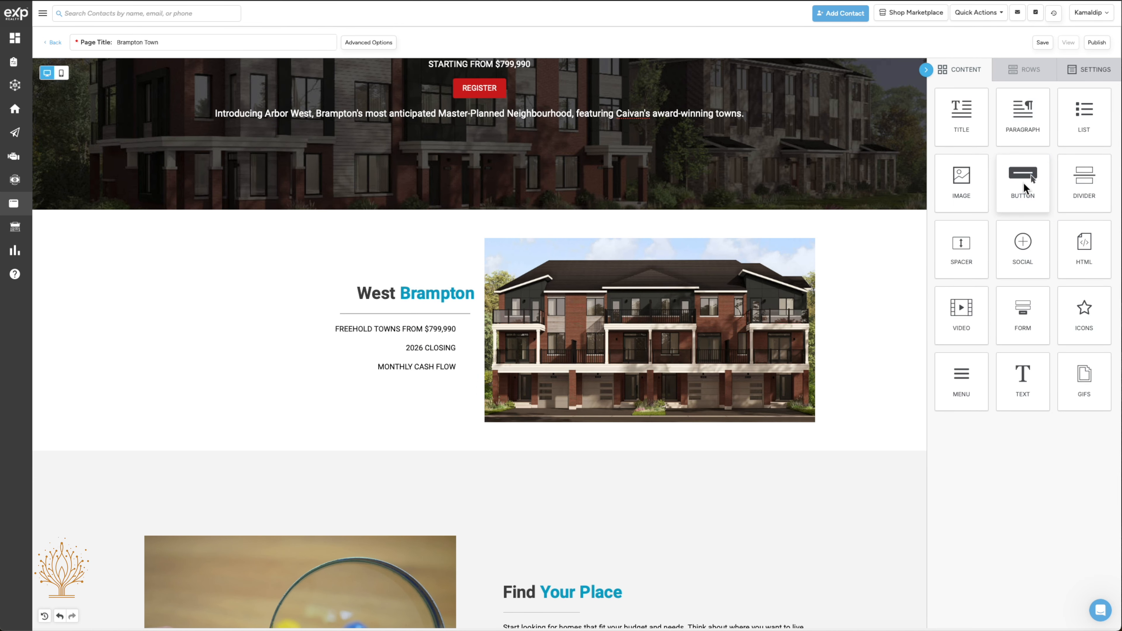
drag(1024, 188, 420, 379)
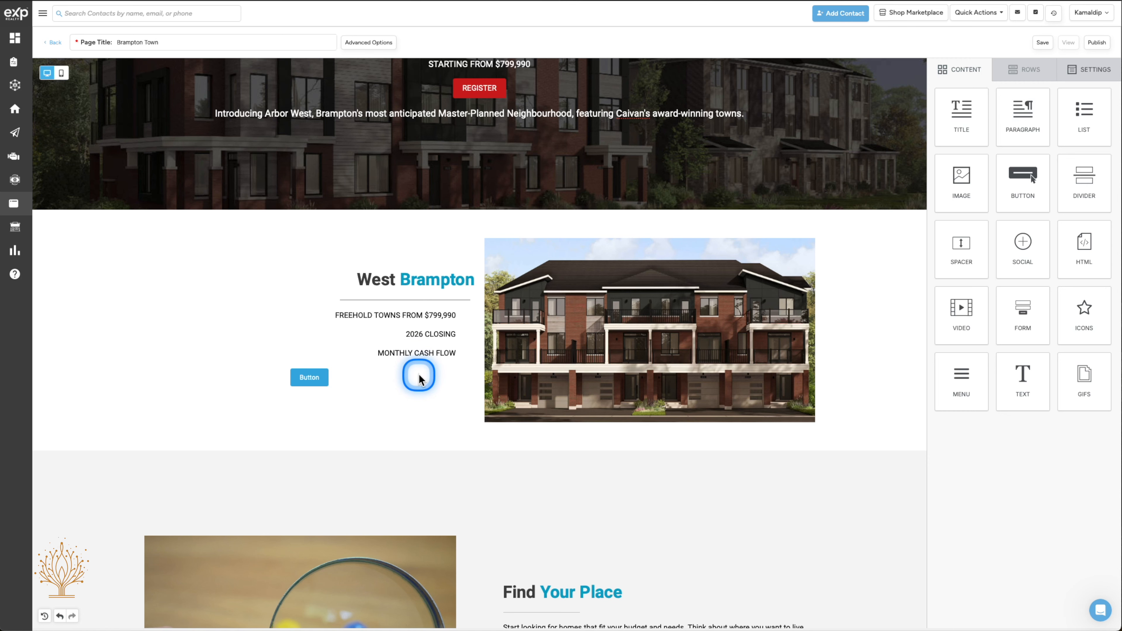
click(325, 377)
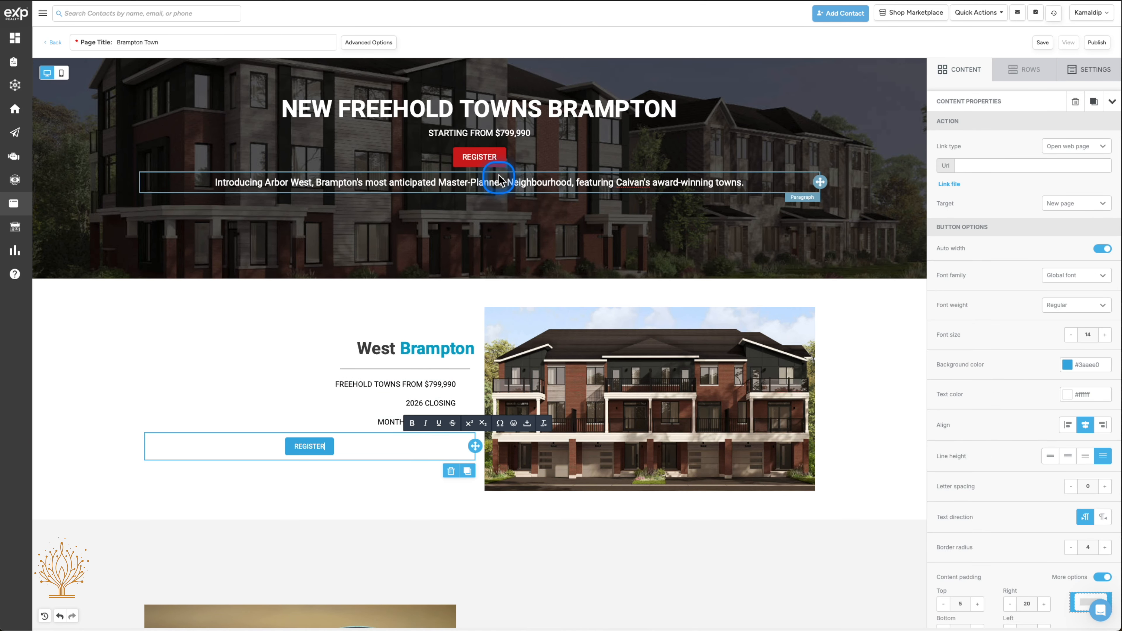
Step: Copy the hero REGISTER button's background color #cd1c1c and apply it to the REGISTER button in the West Brampton section
click(532, 157)
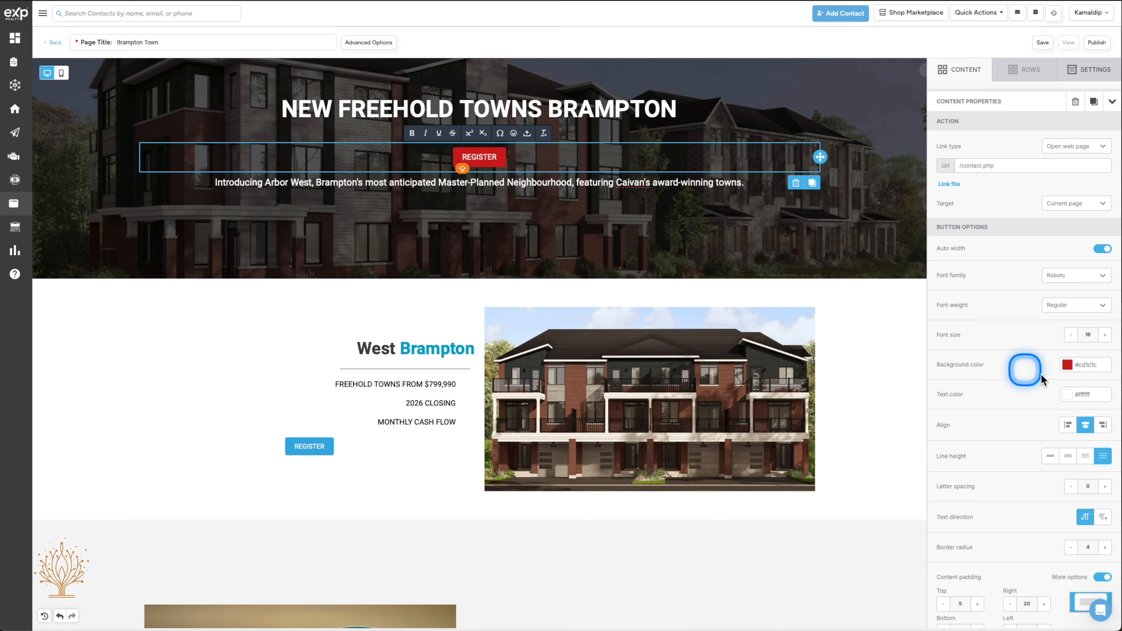
double_click(1086, 364)
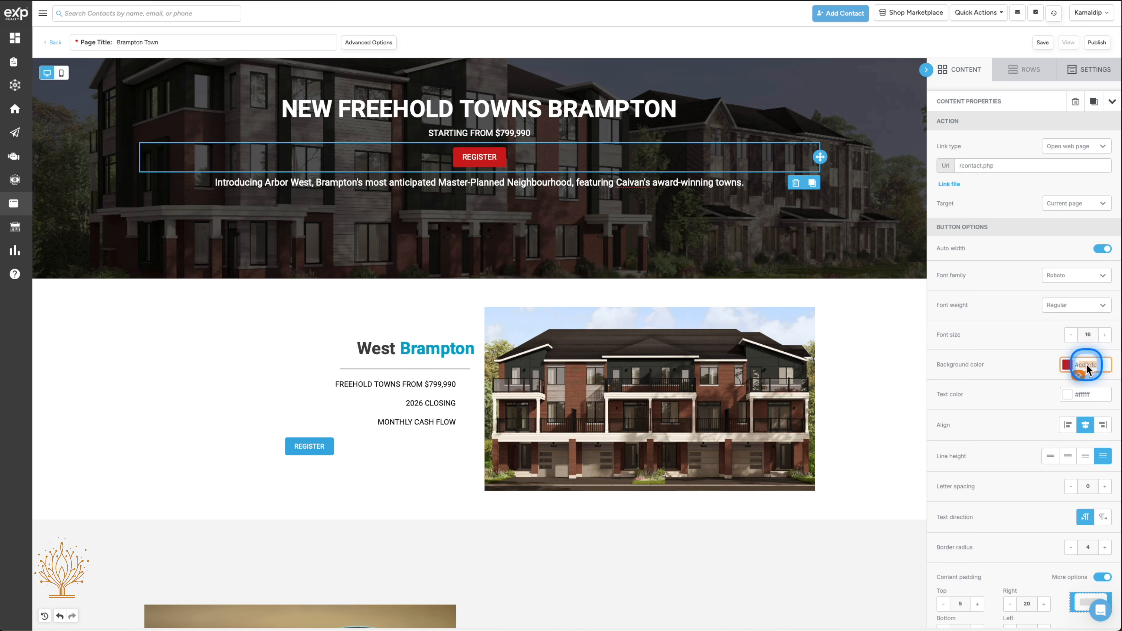
right_click(1086, 364)
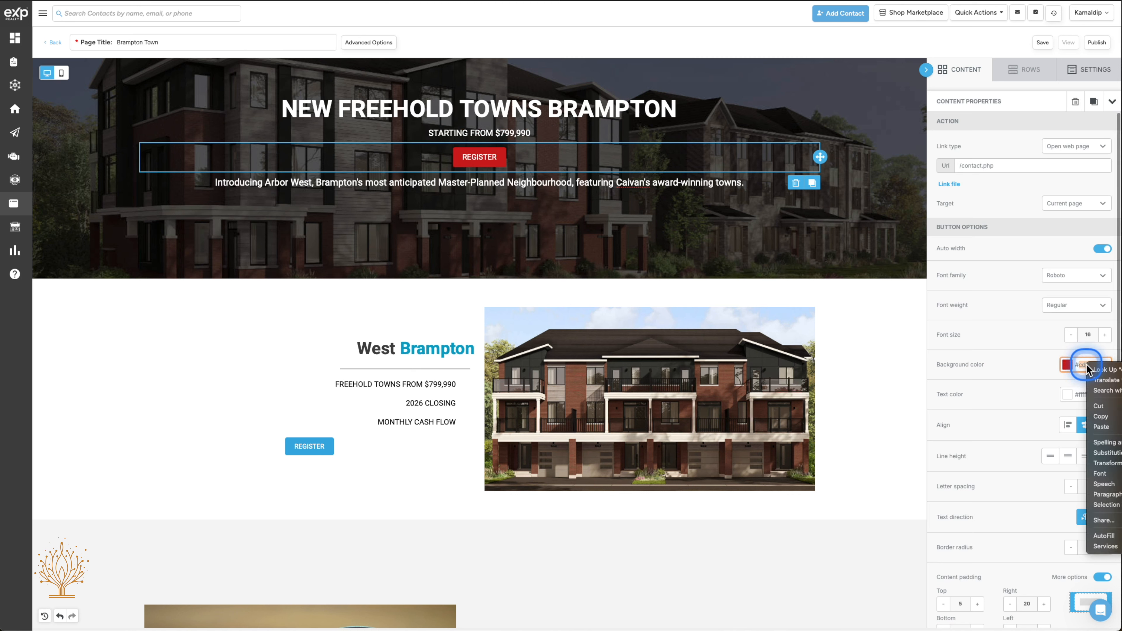
click(1104, 417)
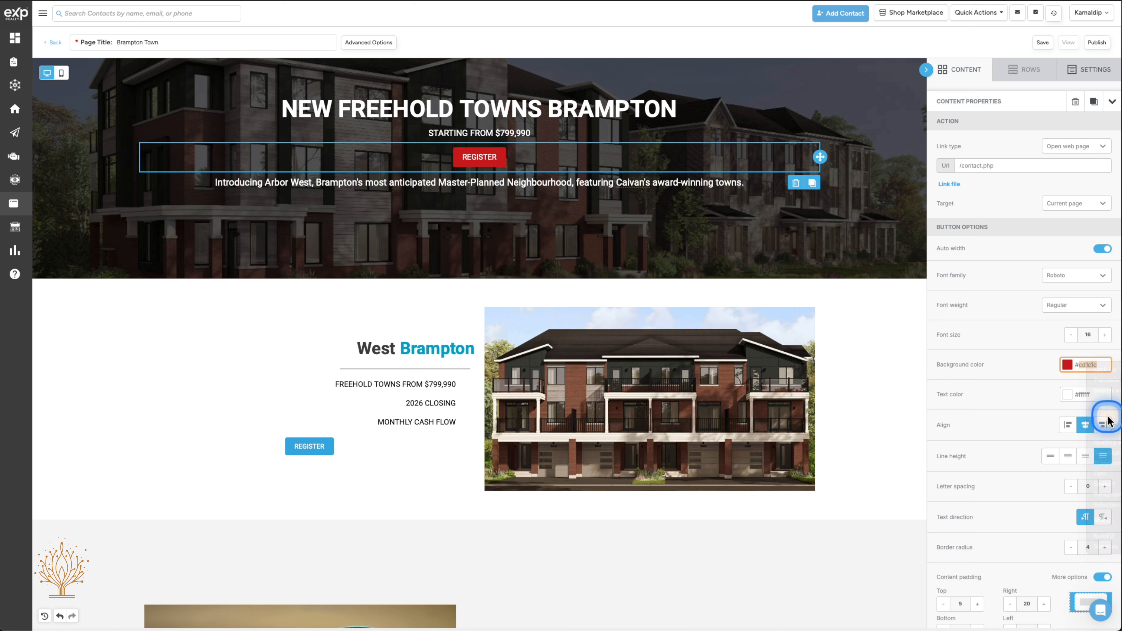
click(350, 445)
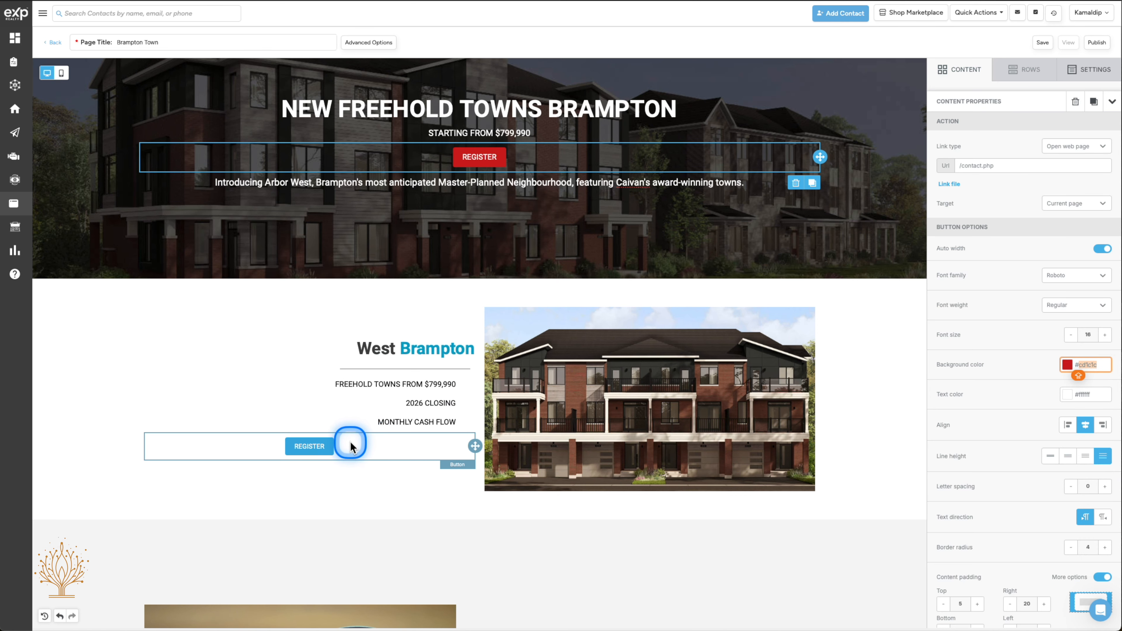
click(350, 444)
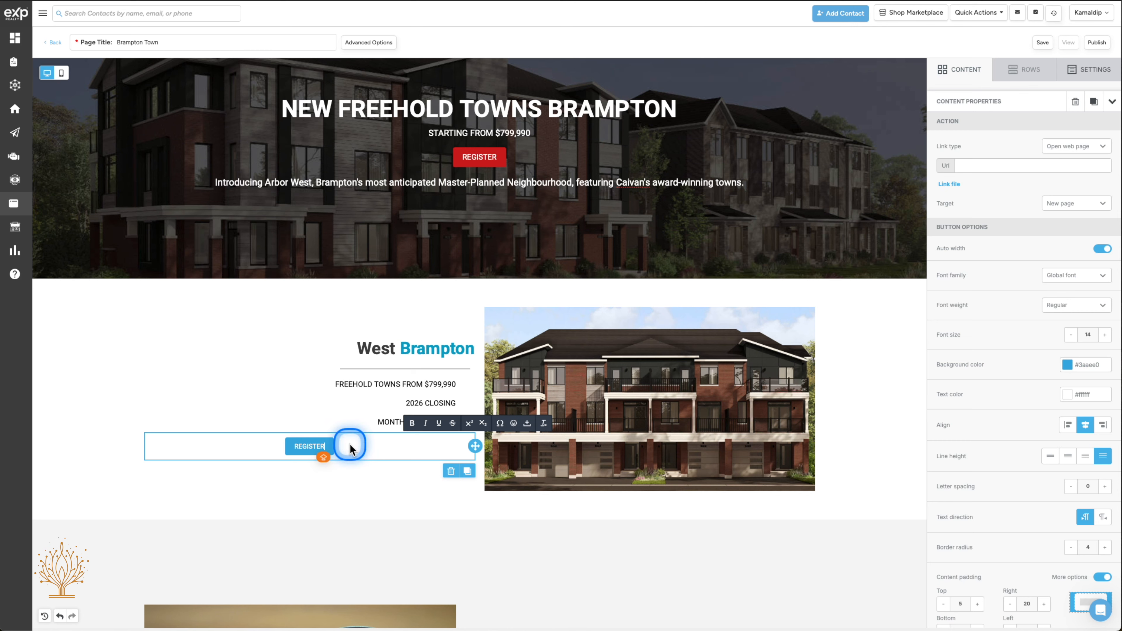
click(1086, 364)
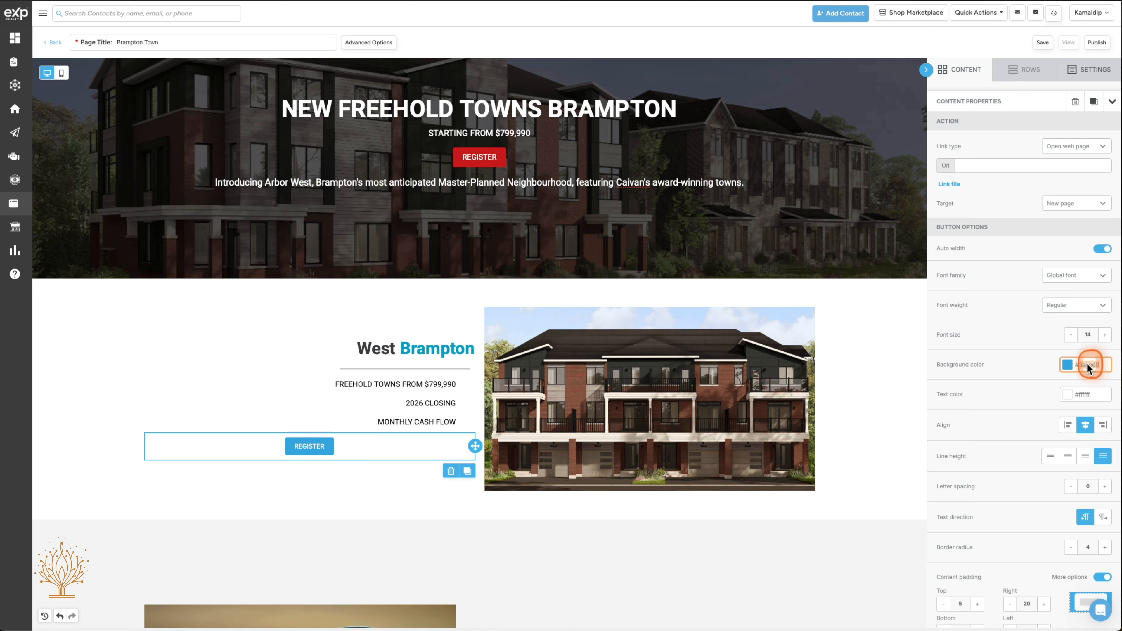
right_click(1087, 364)
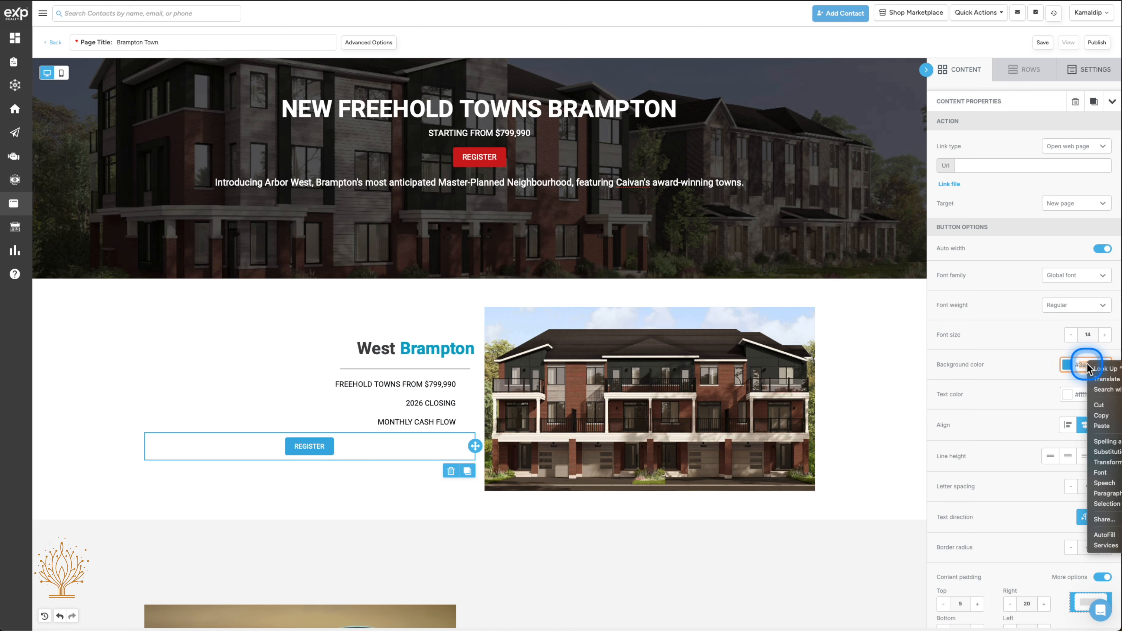
click(1102, 427)
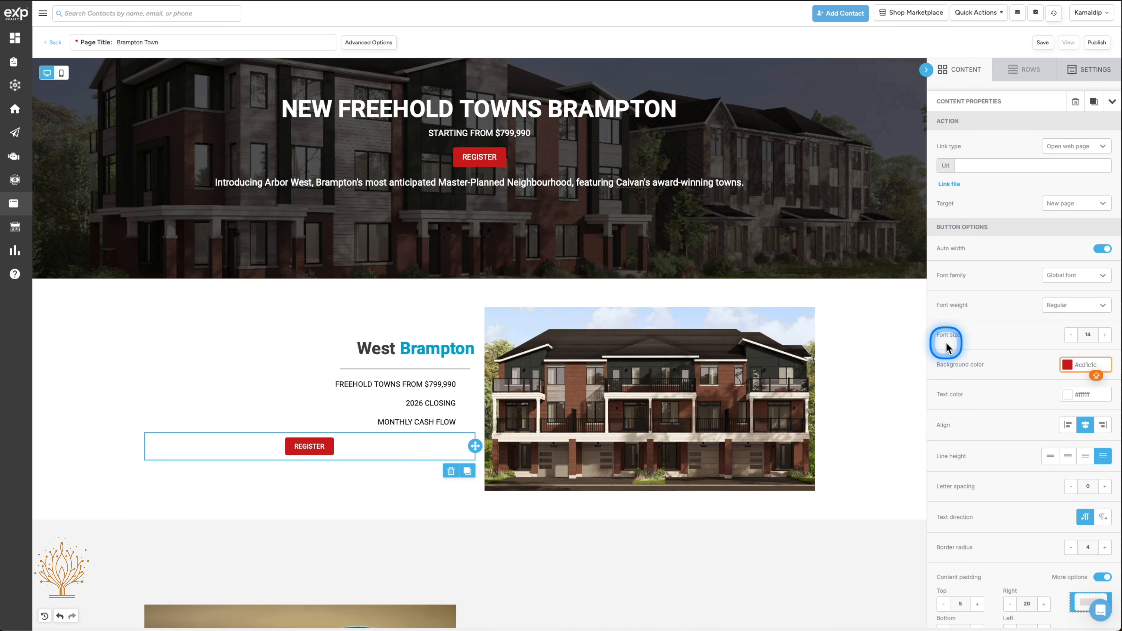
Step: Increase the font size of the REGISTER button in the West Brampton section
click(1104, 336)
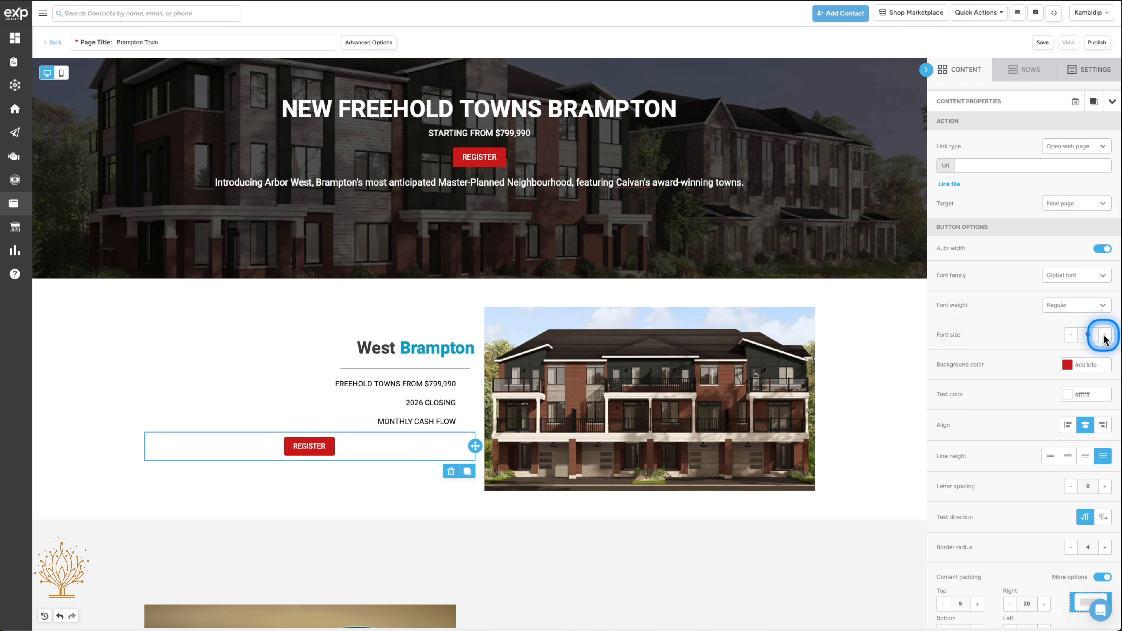
click(1104, 336)
click(1104, 336)
click(1104, 336)
click(1104, 336)
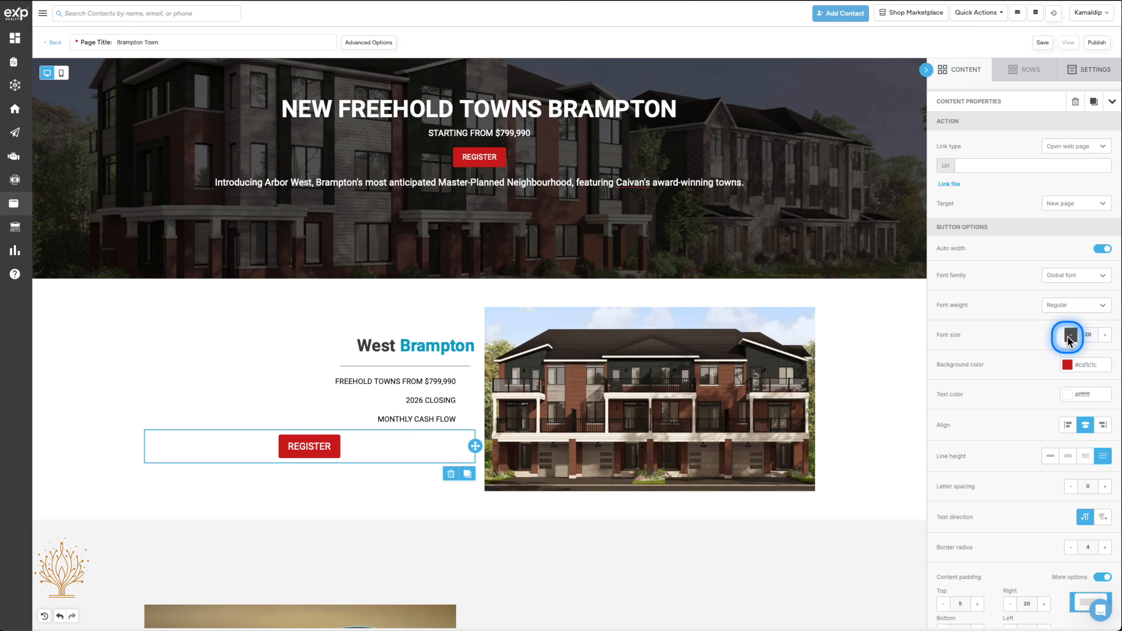
click(822, 324)
Step: Compare with the reference page, then delete the search bar and the body paragraph from the Find Your Place section
scroll(823, 324, down, 5)
scroll(823, 329, down, 3)
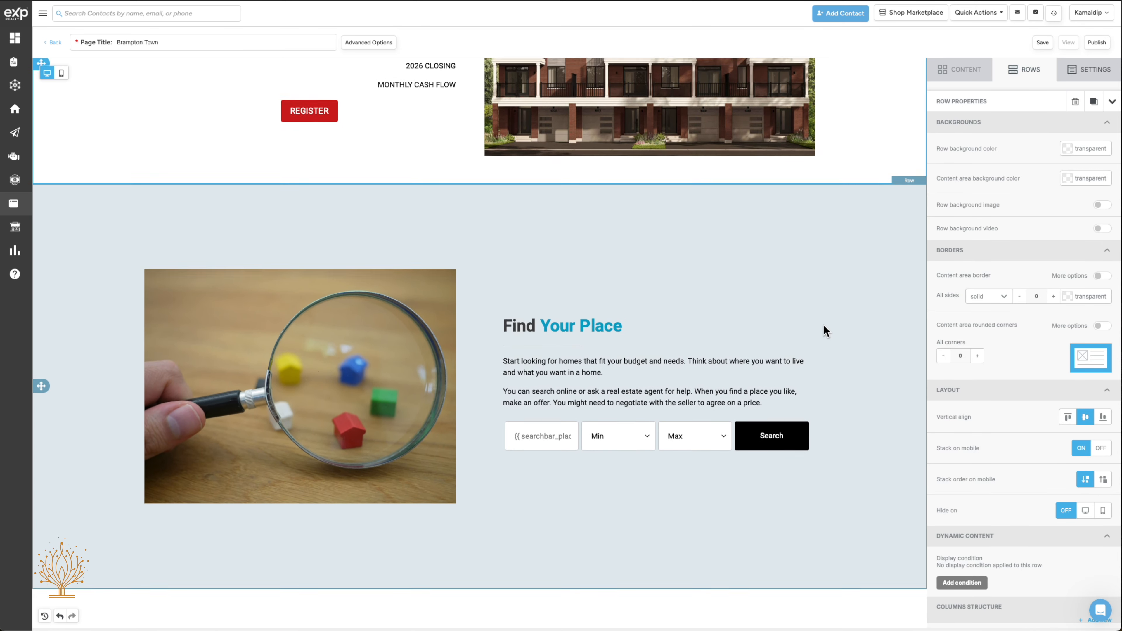
click(828, 244)
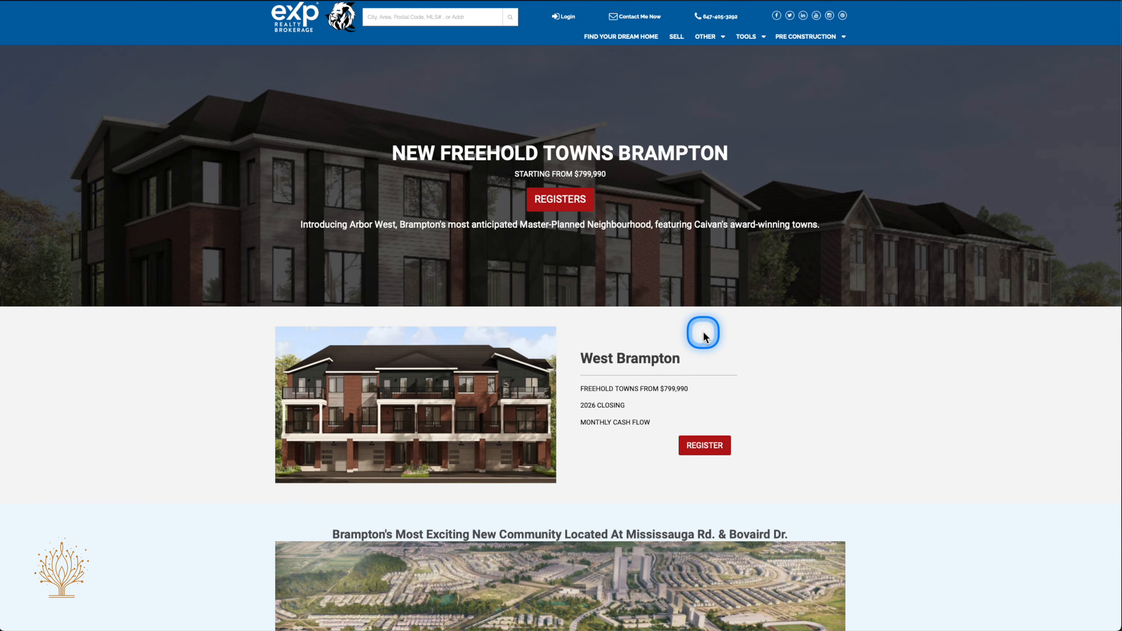
scroll(703, 332, down, 8)
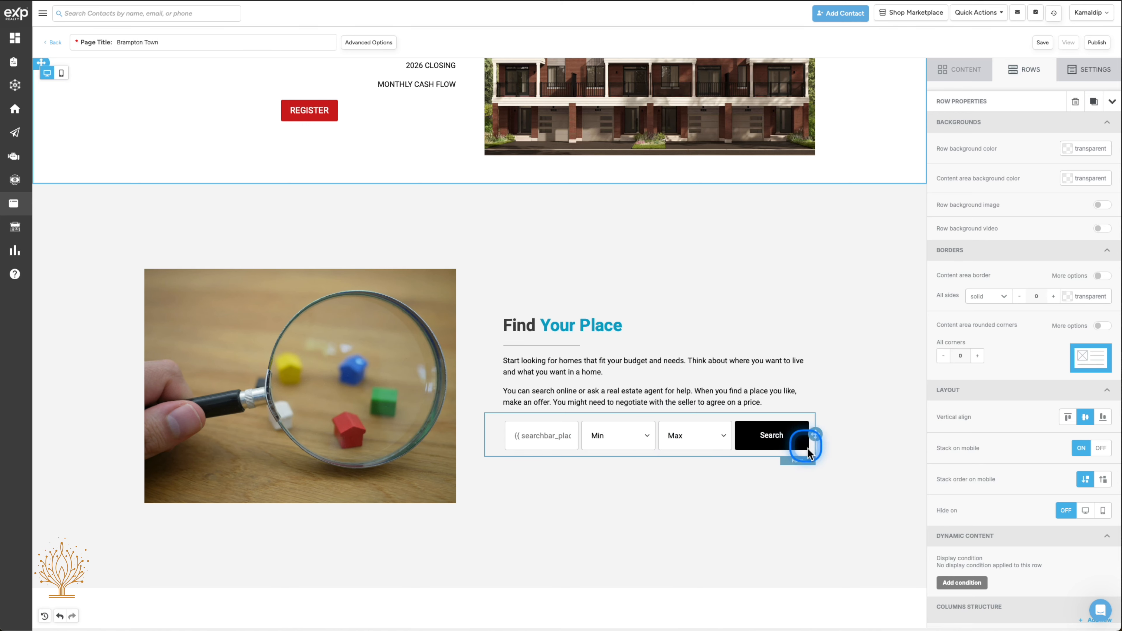
click(810, 456)
click(788, 464)
scroll(806, 350, down, 1)
scroll(806, 349, up, 4)
click(787, 349)
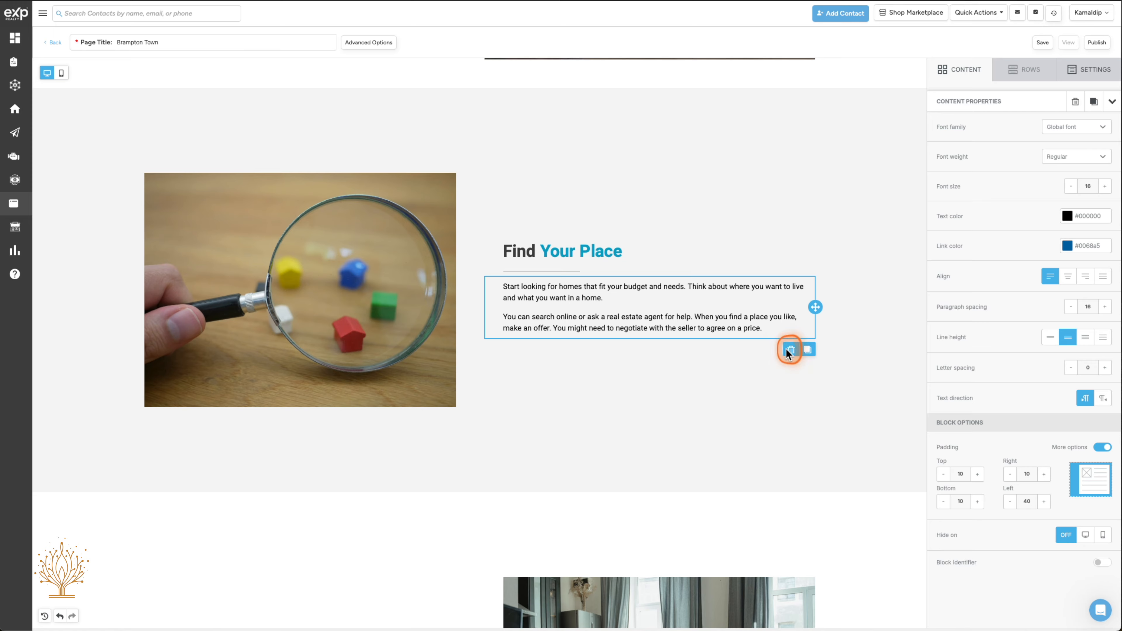
scroll(846, 346, up, 5)
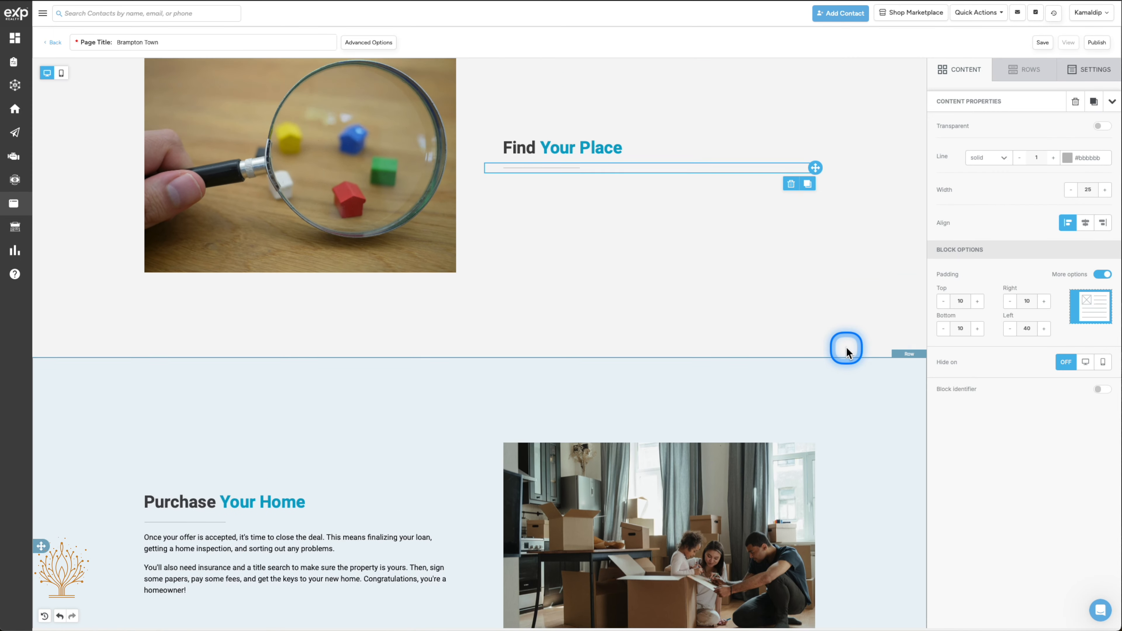
click(758, 300)
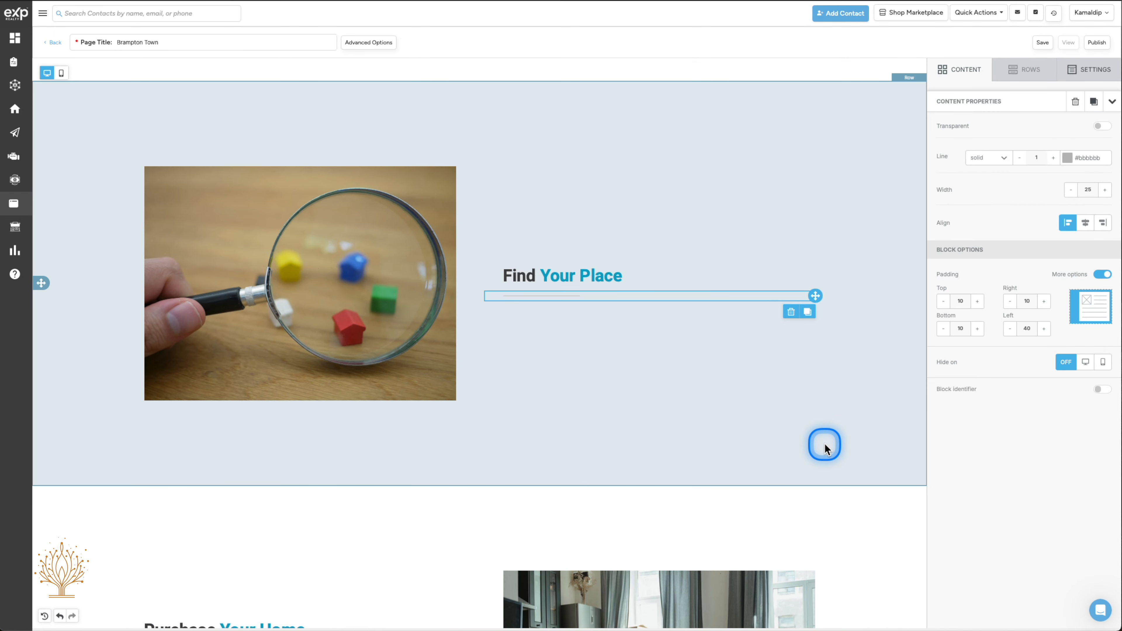
Step: Delete the entire Purchase Your Home row
scroll(679, 406, down, 7)
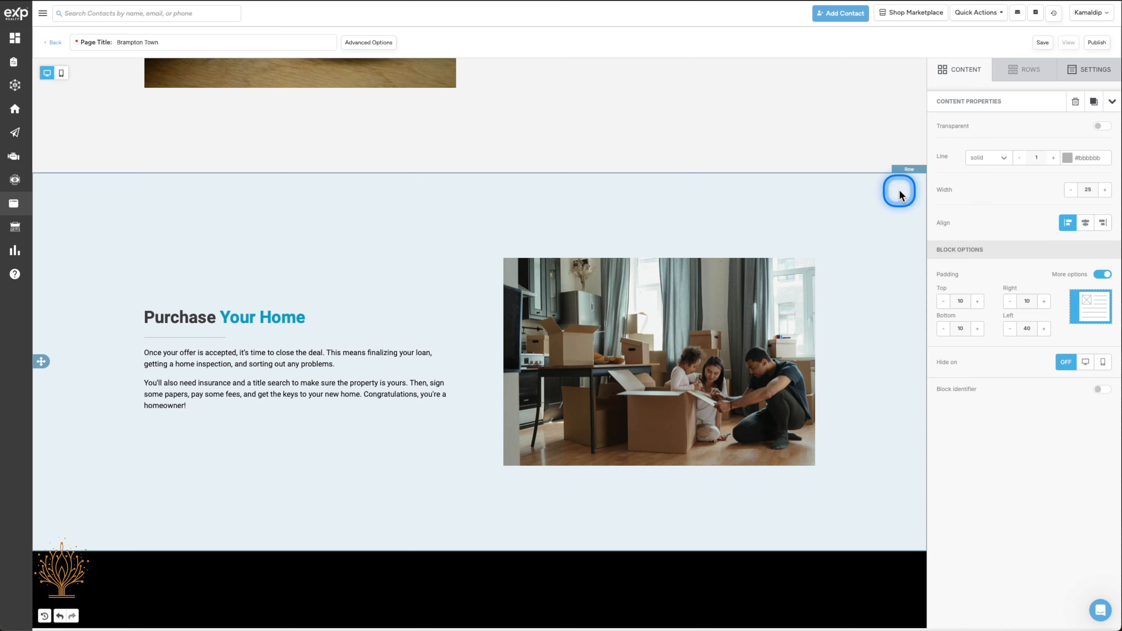
click(899, 195)
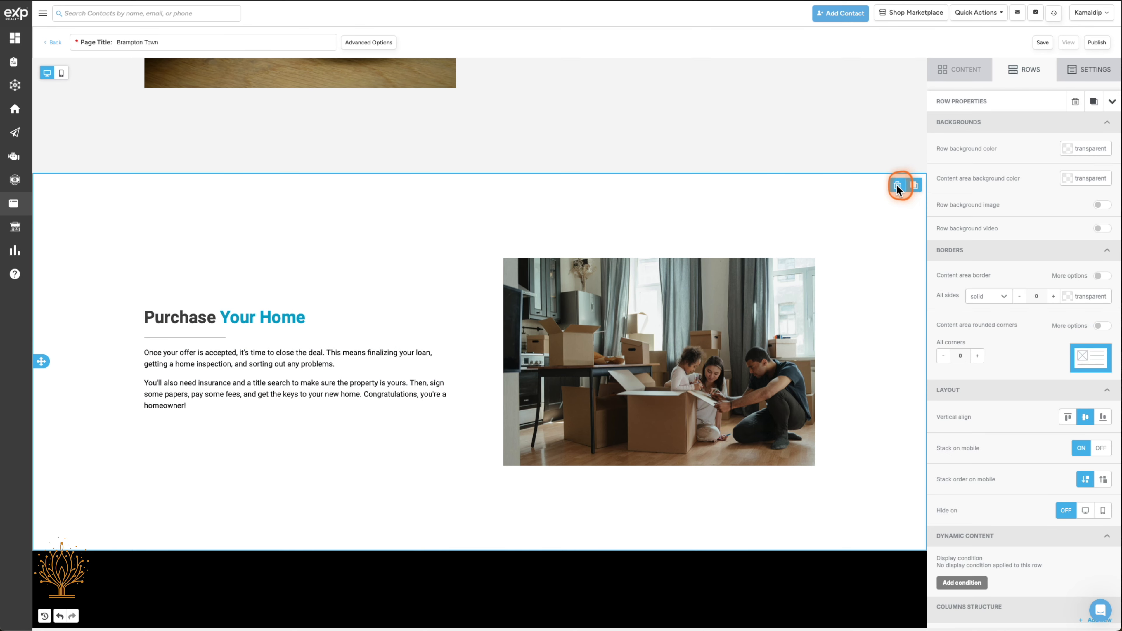
click(897, 187)
scroll(824, 512, down, 4)
Step: Replace the magnifying-glass image in the Find Your Place section with map.jpg and set its right padding to 0
scroll(824, 512, up, 5)
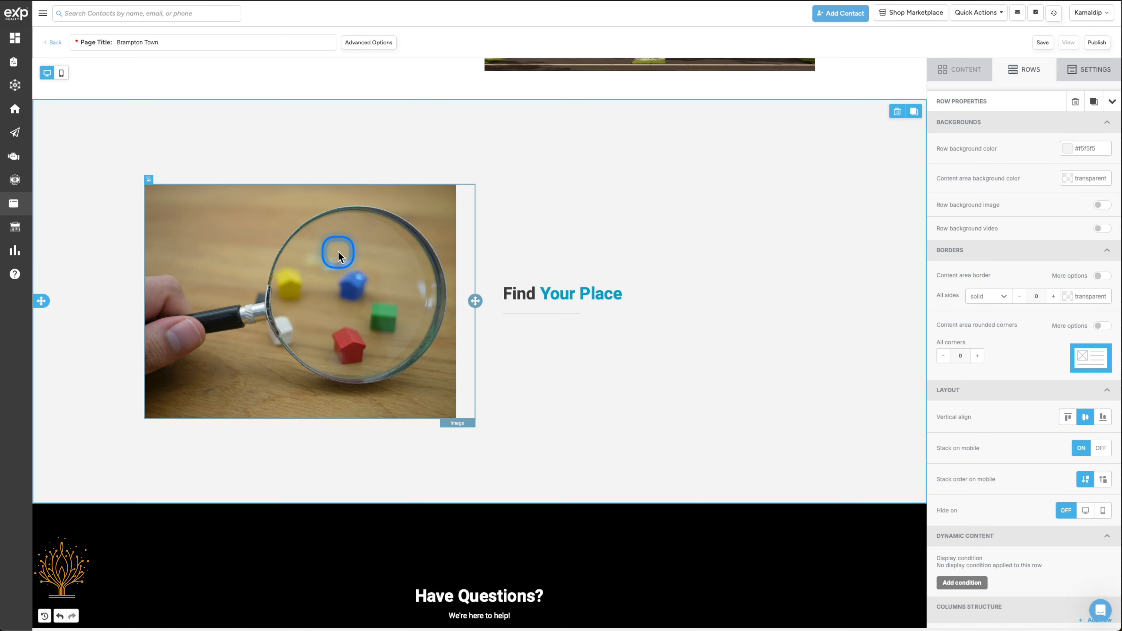
click(317, 285)
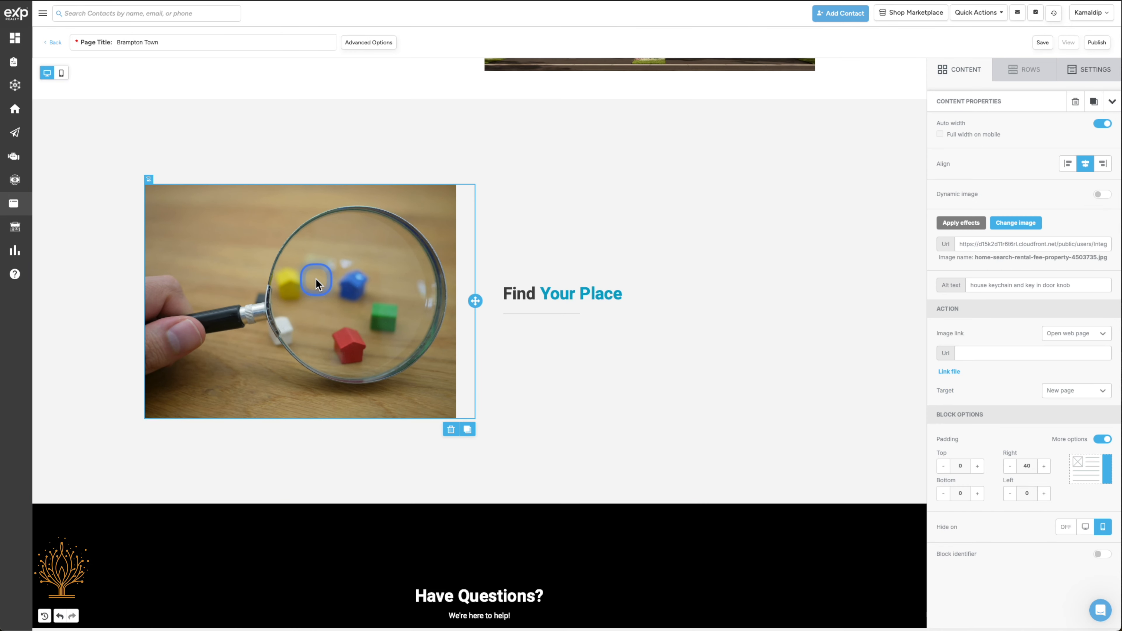
click(1006, 223)
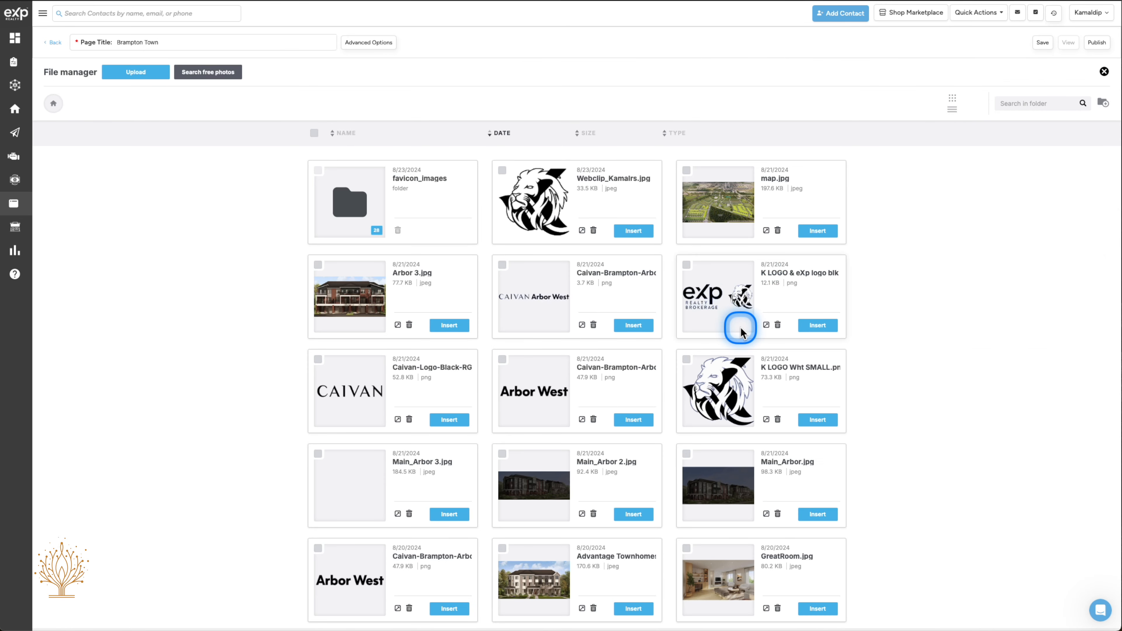
click(716, 202)
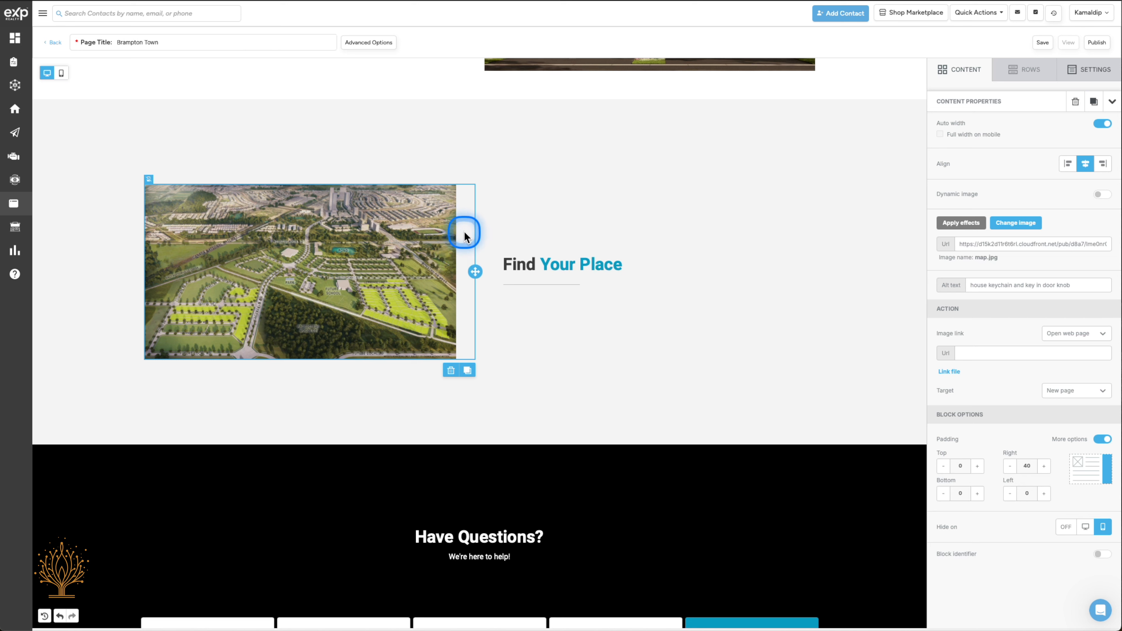
double_click(1029, 465)
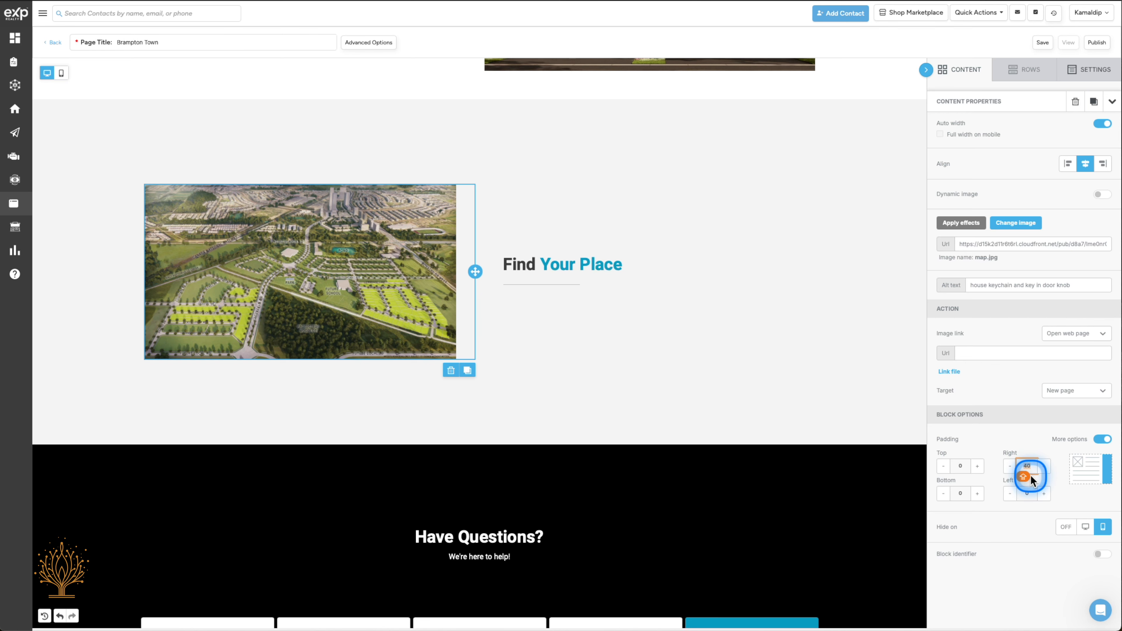
text(0)
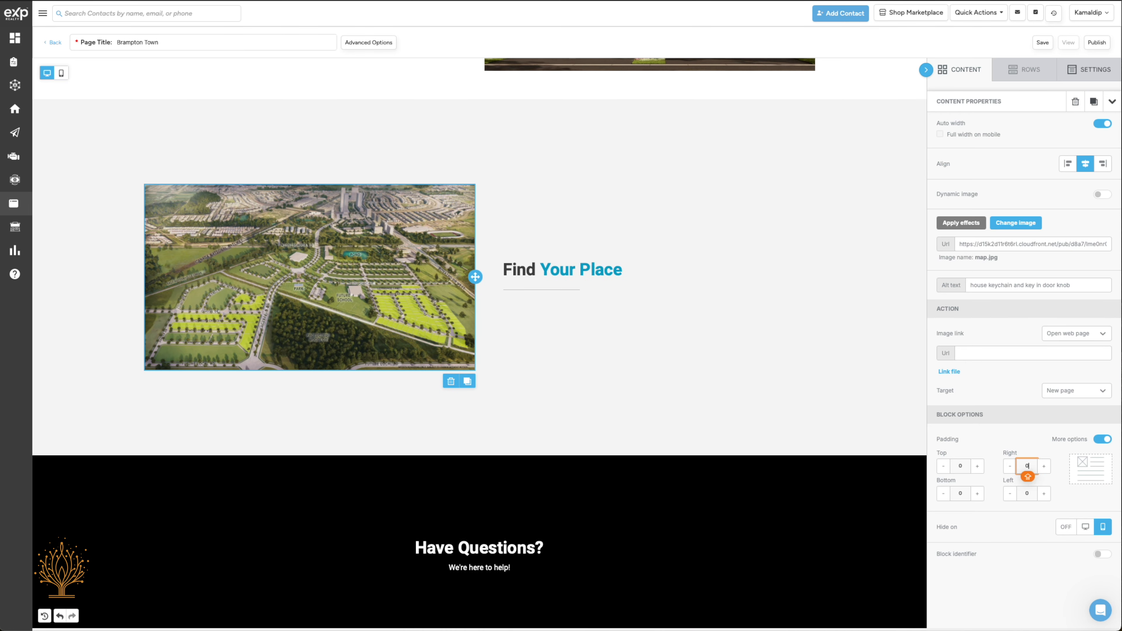
Step: Delete the spacer above the map image in the Find Your Place section
scroll(421, 219, up, 2)
click(421, 220)
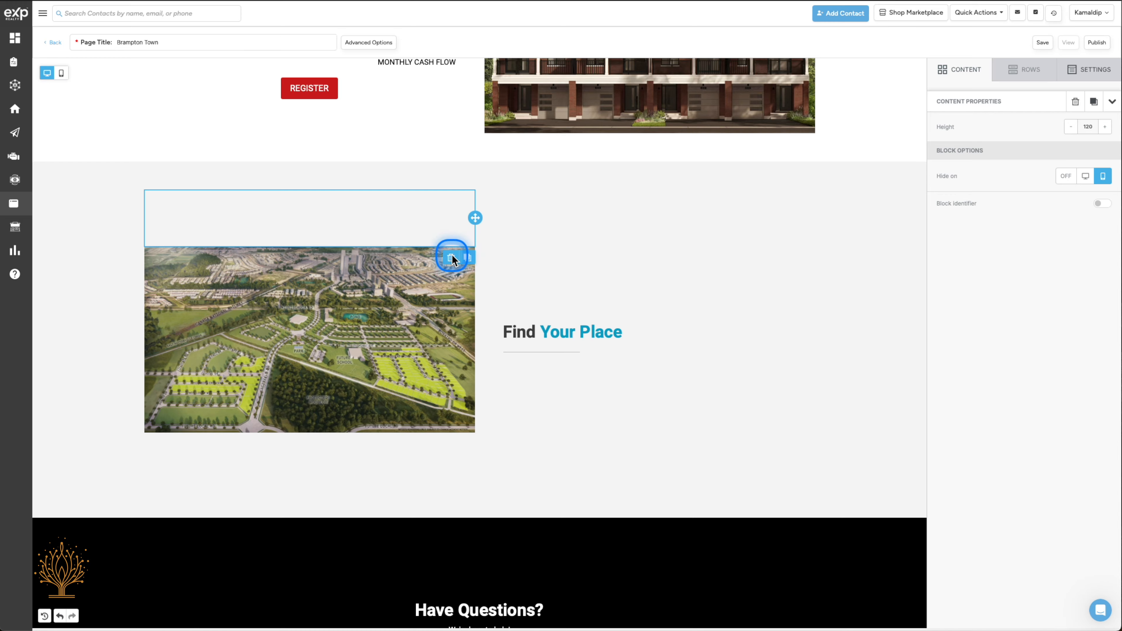
click(451, 258)
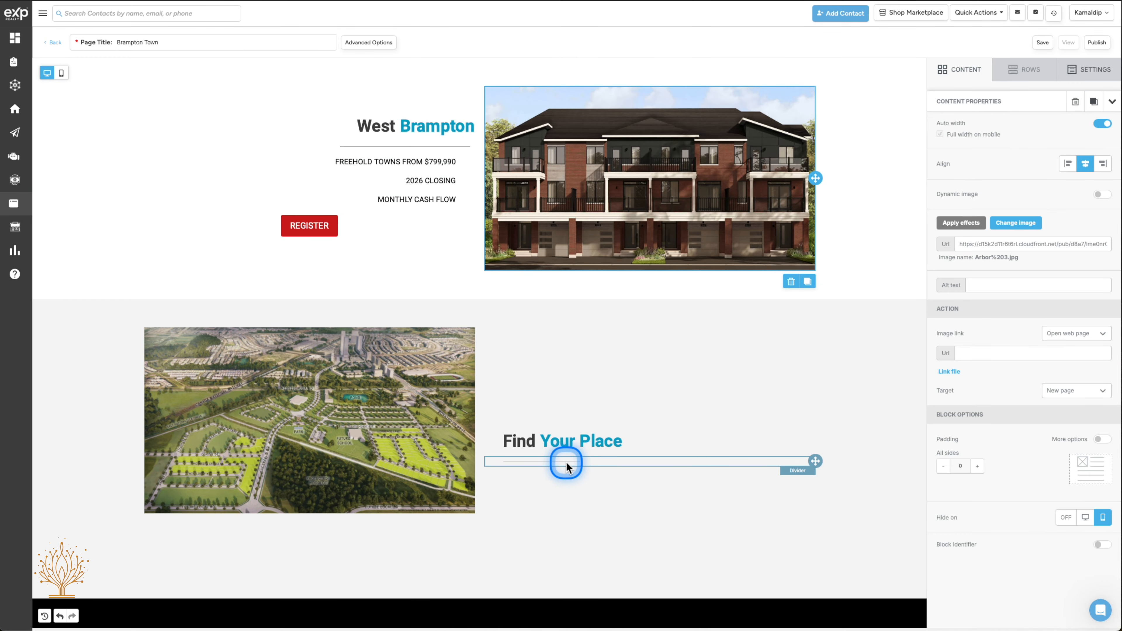
Step: Delete the divider under the Find Your Place heading and move the heading above the map image
click(566, 461)
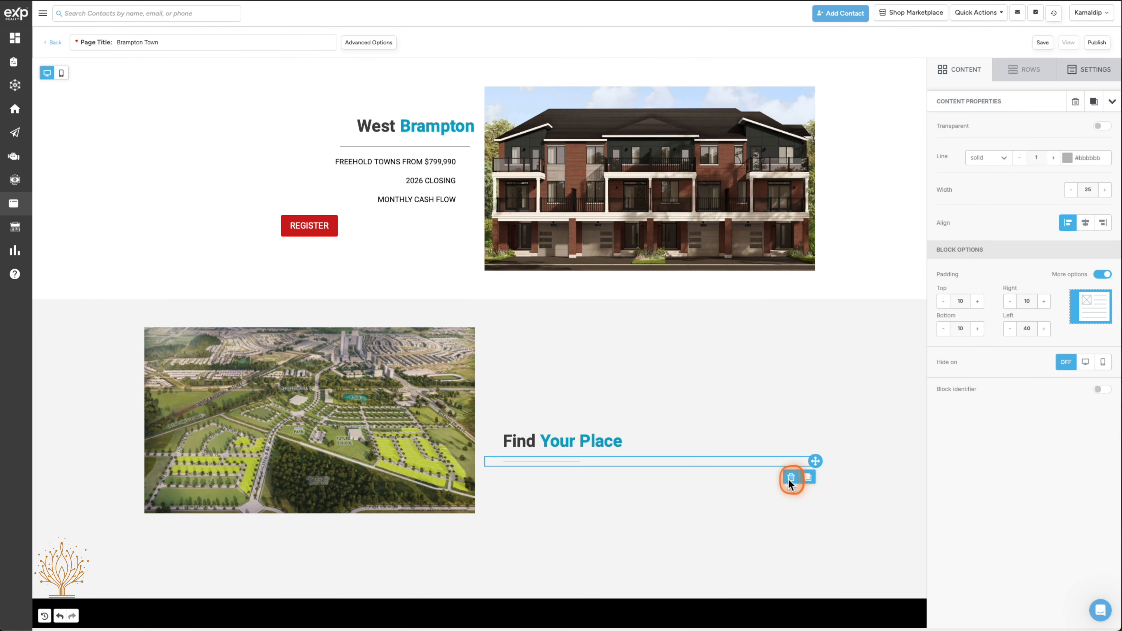
click(790, 476)
scroll(609, 223, up, 4)
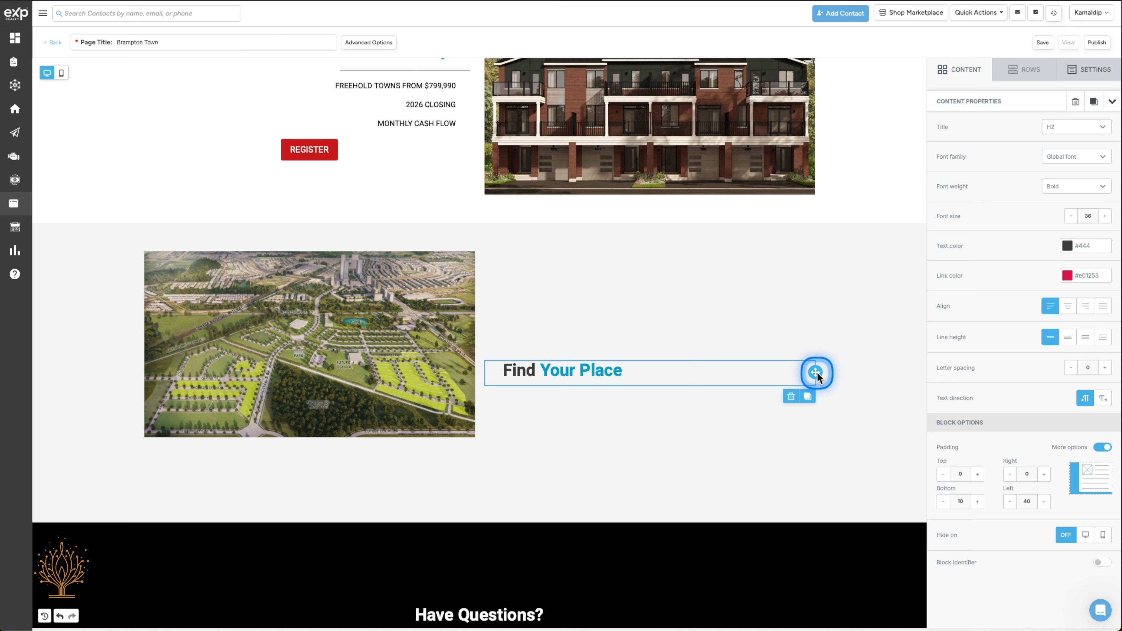
drag(817, 374, 378, 259)
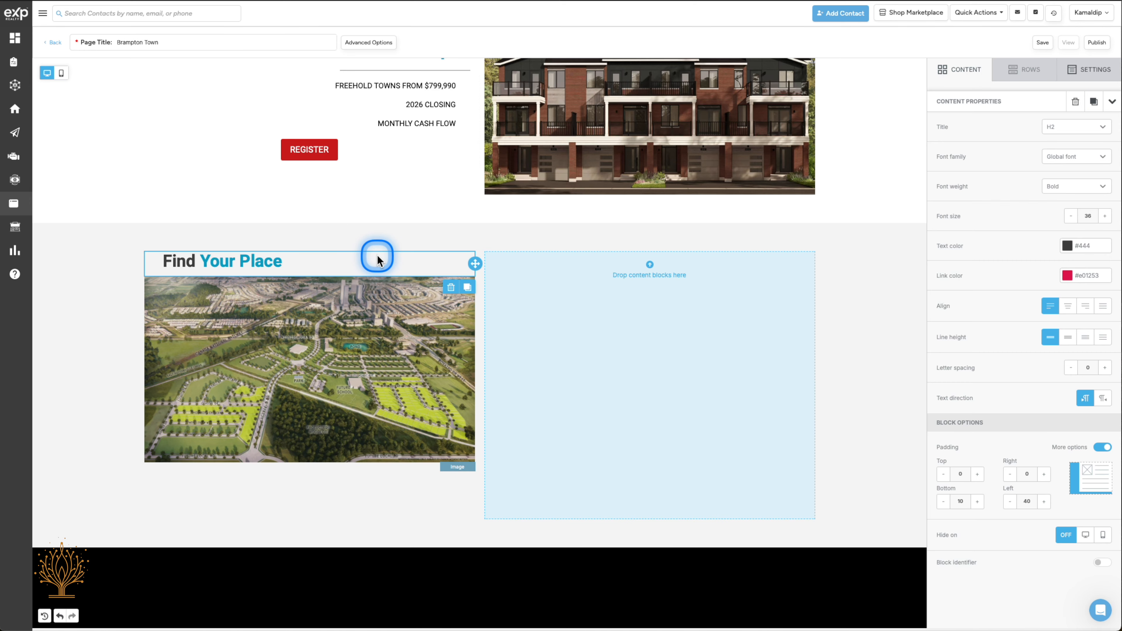
Step: Delete the empty second column from the Find Your Place row's column structure
click(900, 336)
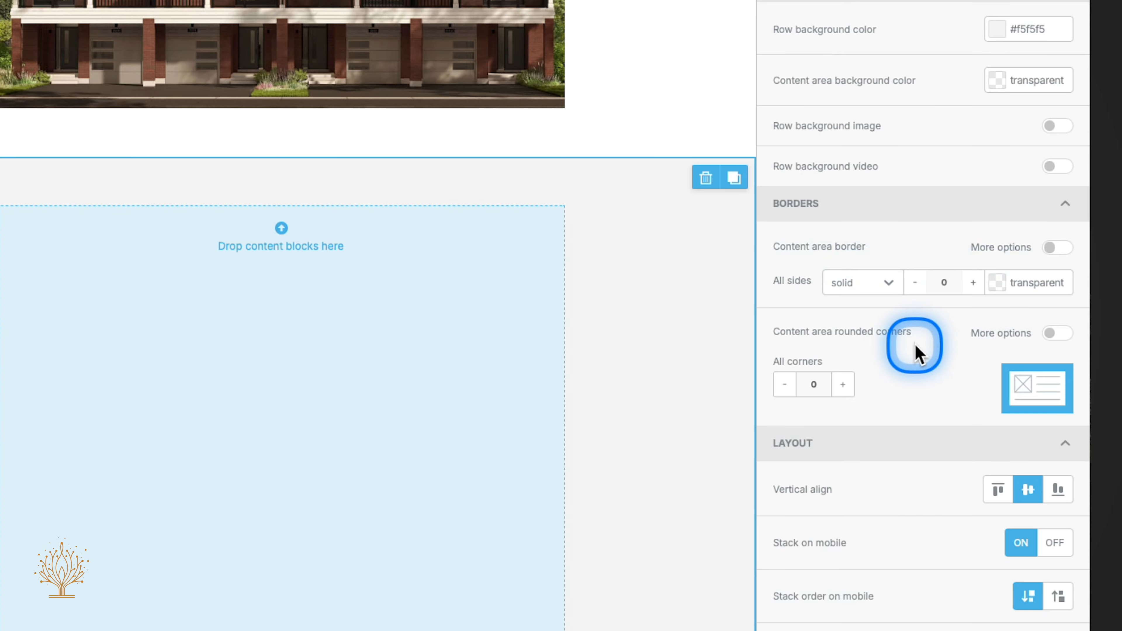
scroll(971, 329, down, 7)
scroll(916, 353, down, 2)
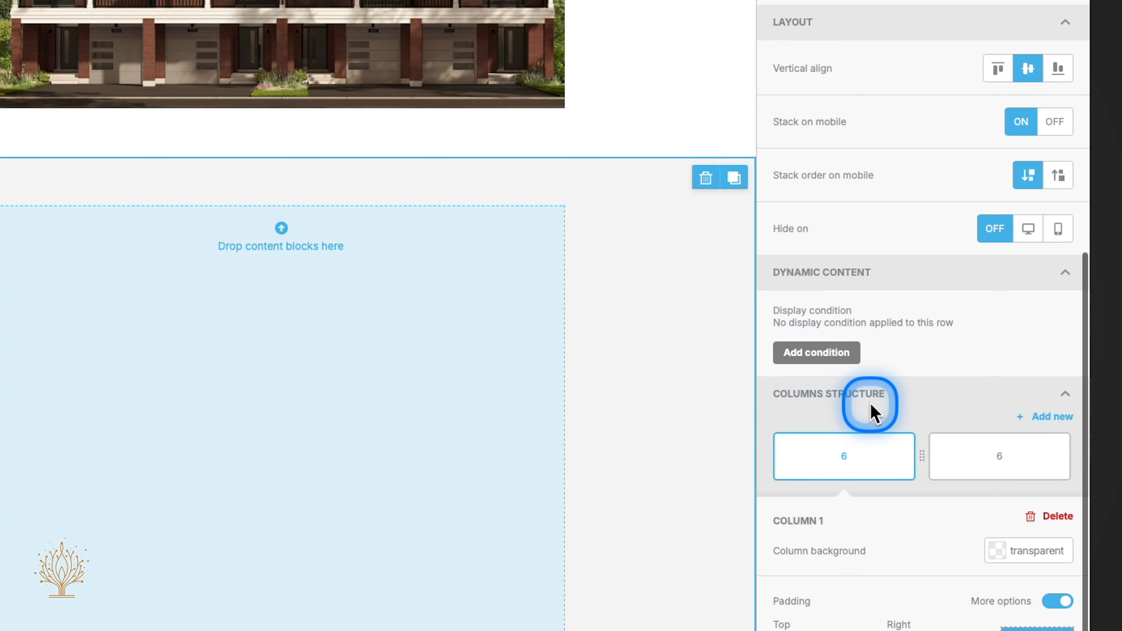
click(1018, 457)
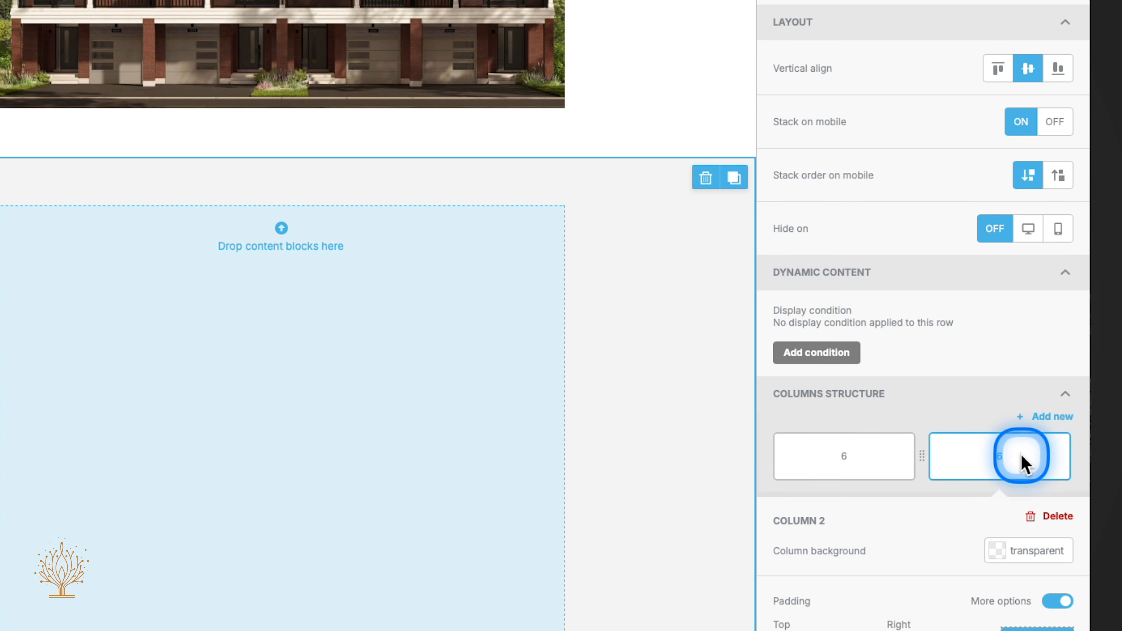
click(1056, 515)
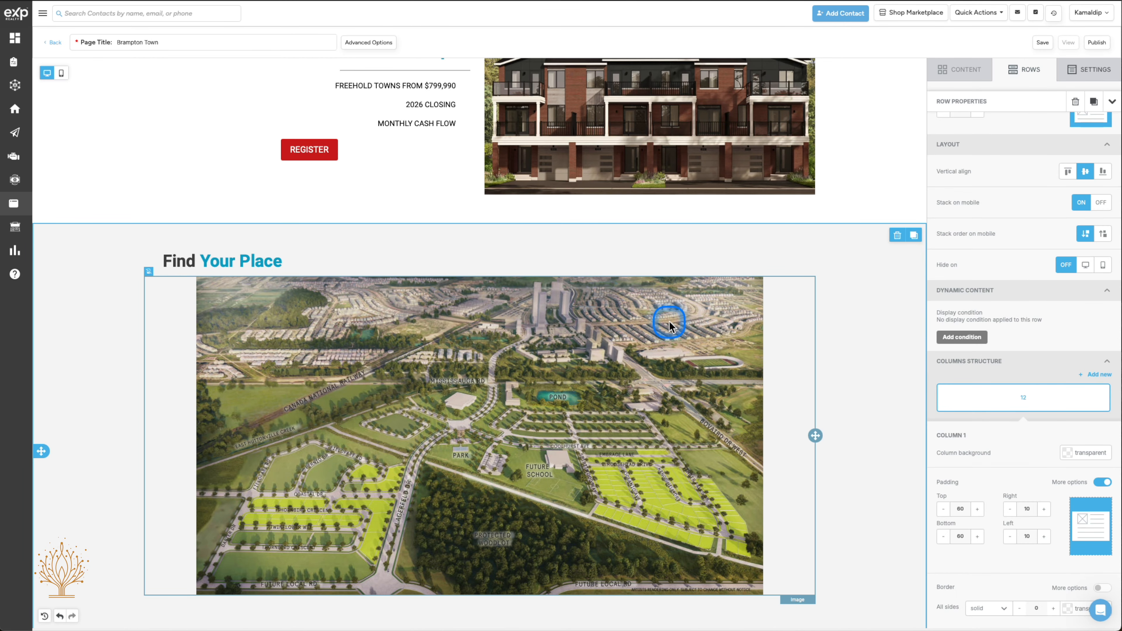
click(687, 365)
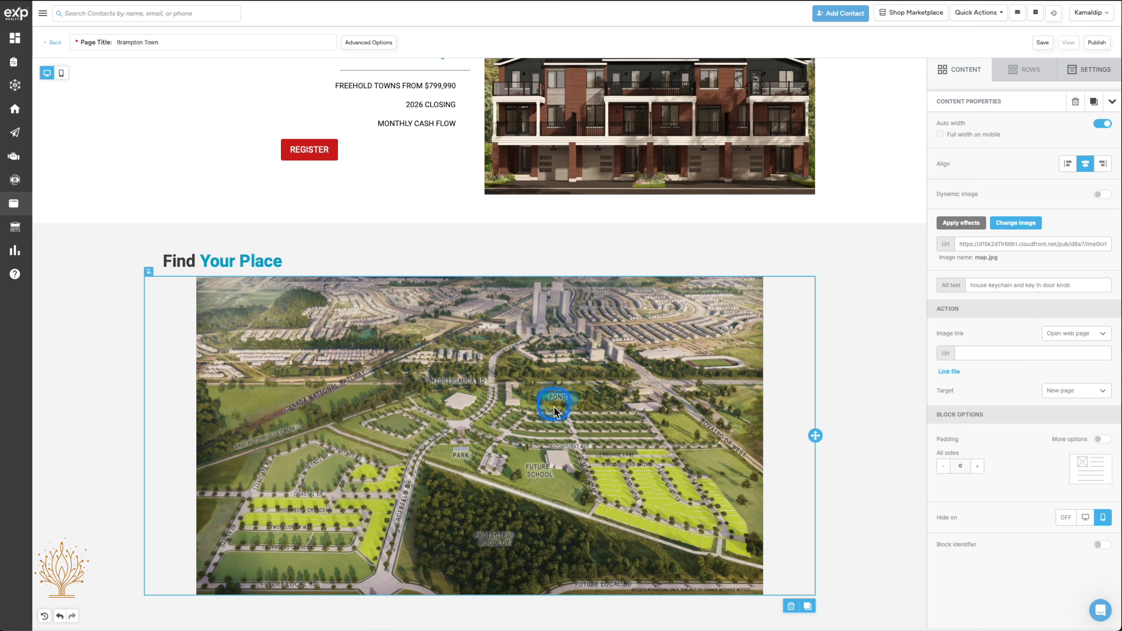
Step: Center-align the Find Your Place heading above the map image
click(320, 266)
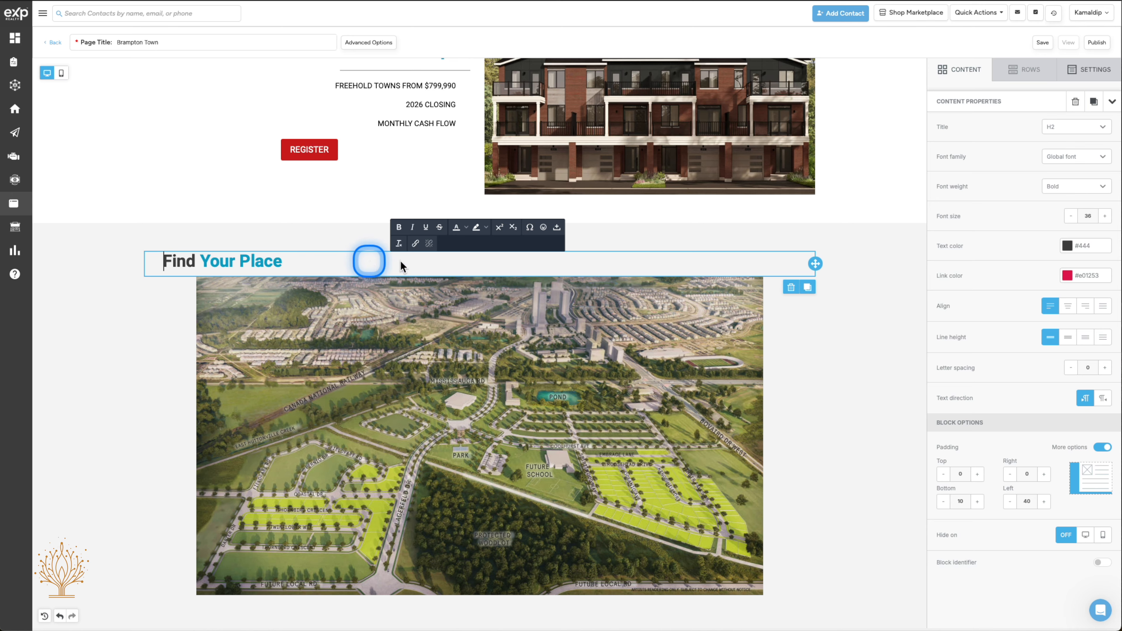
click(1072, 306)
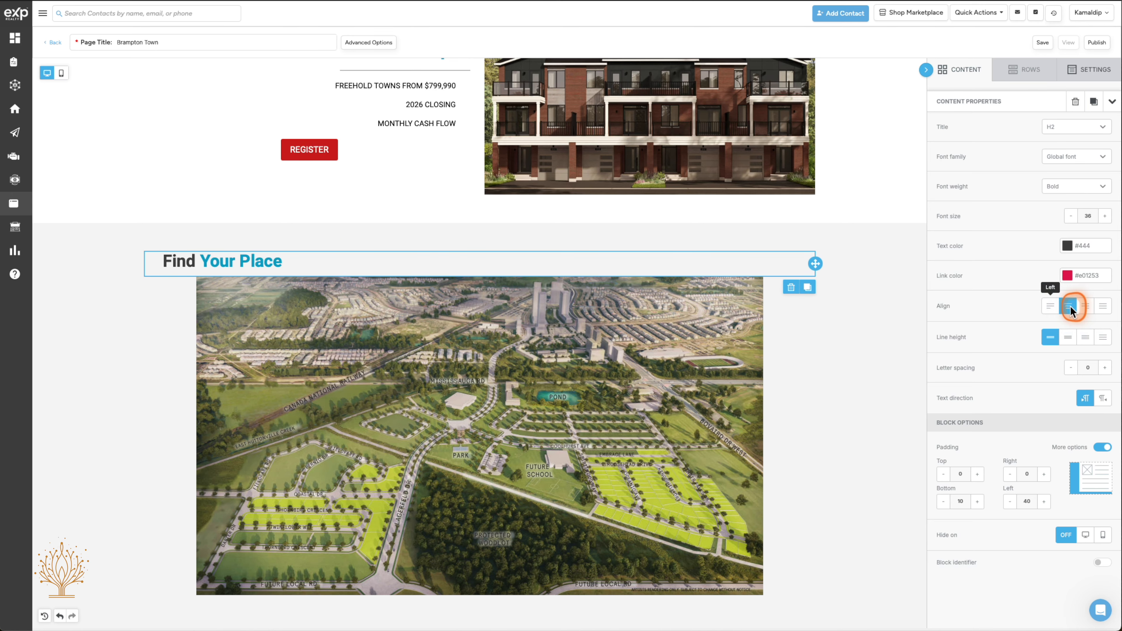
click(429, 277)
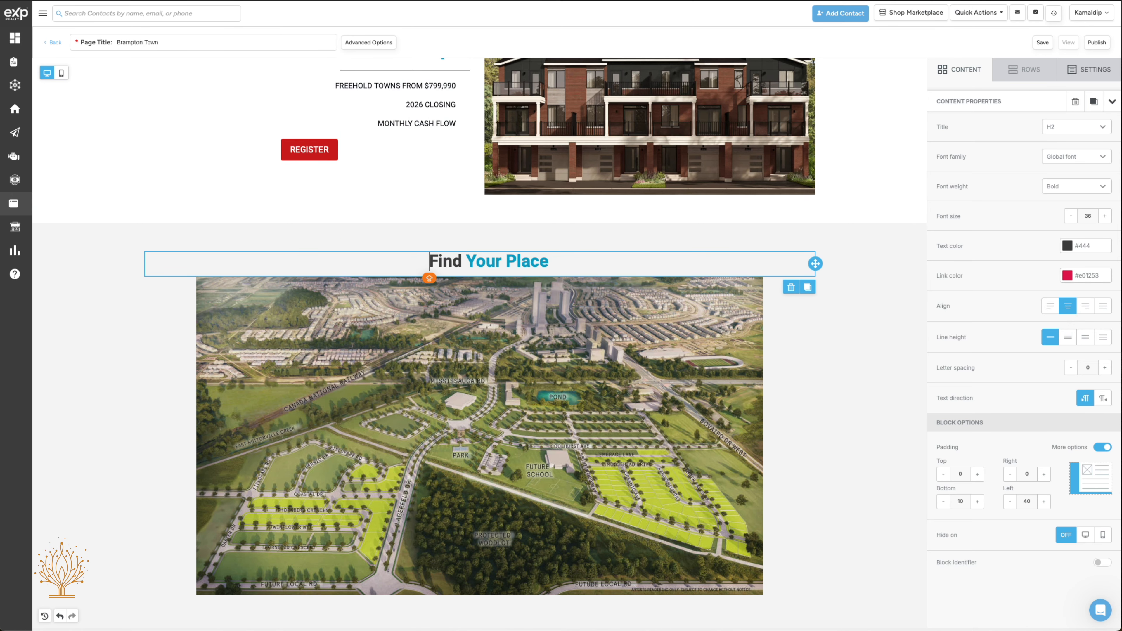
Step: Copy the heading "Brampton's Most Exciting New Community Located At Mississauga Rd. & Bovaird Dr." from the reference page
click(852, 3)
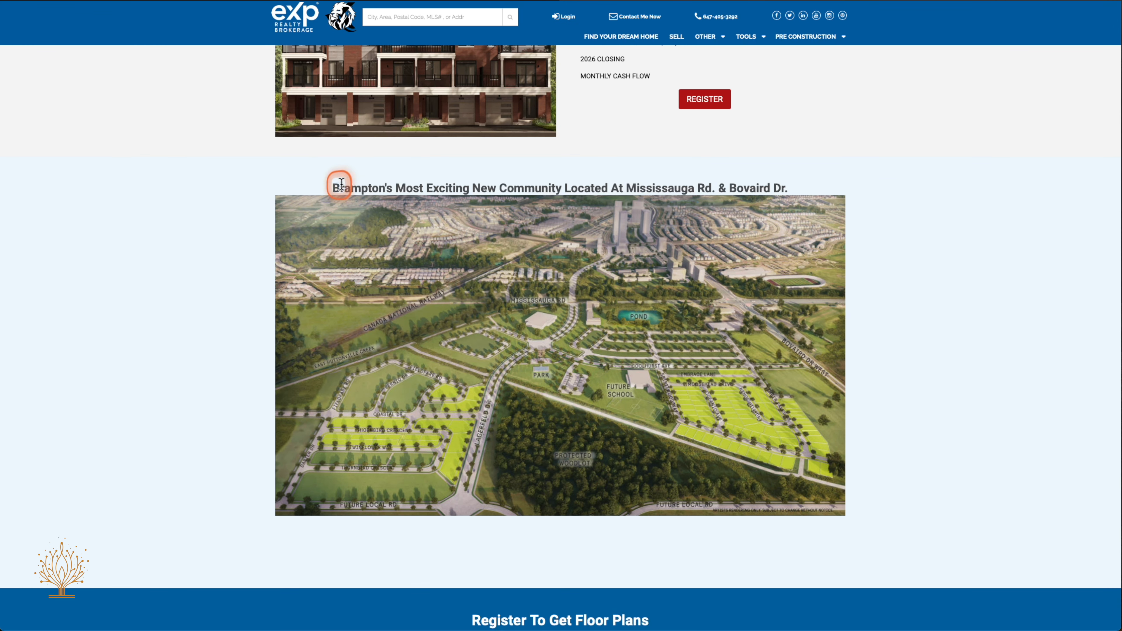
triple_click(765, 190)
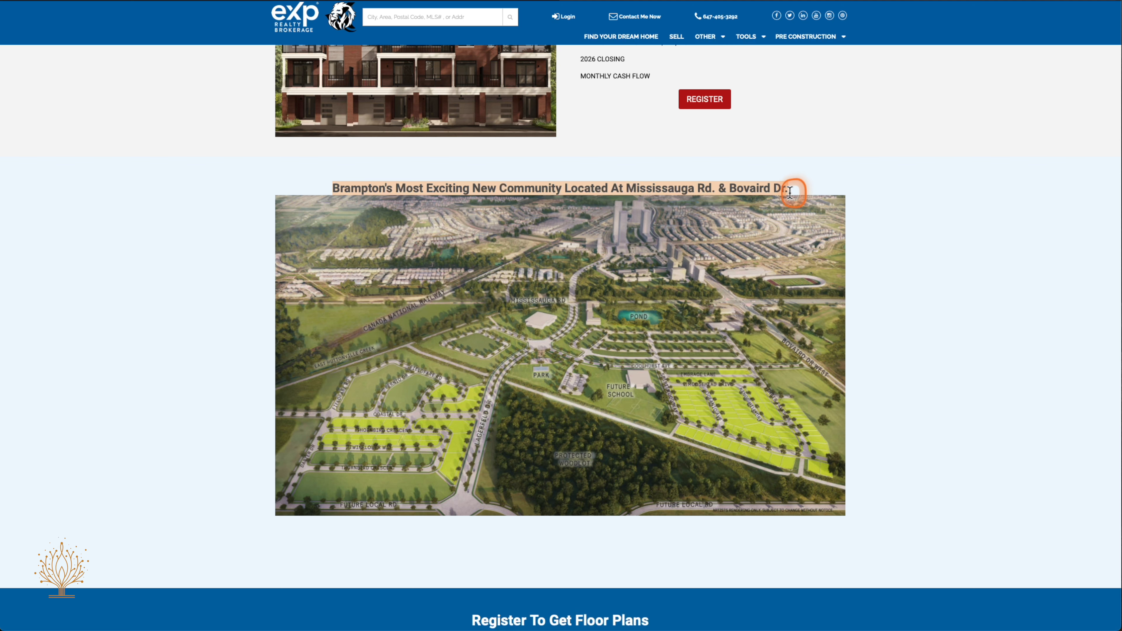
right_click(773, 192)
click(790, 228)
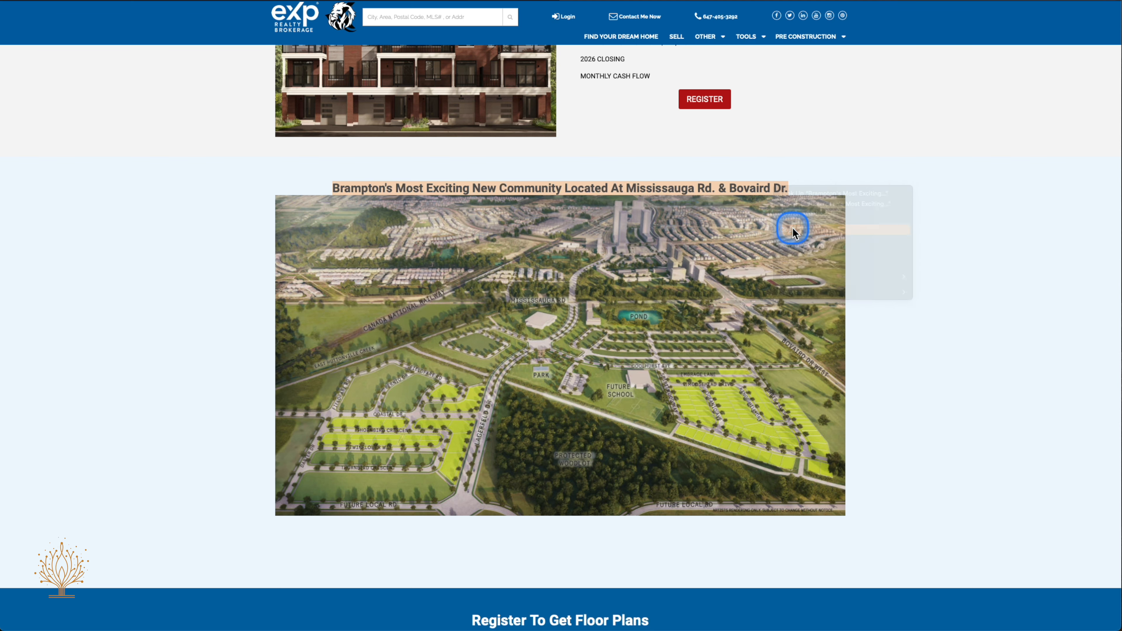
click(479, 1)
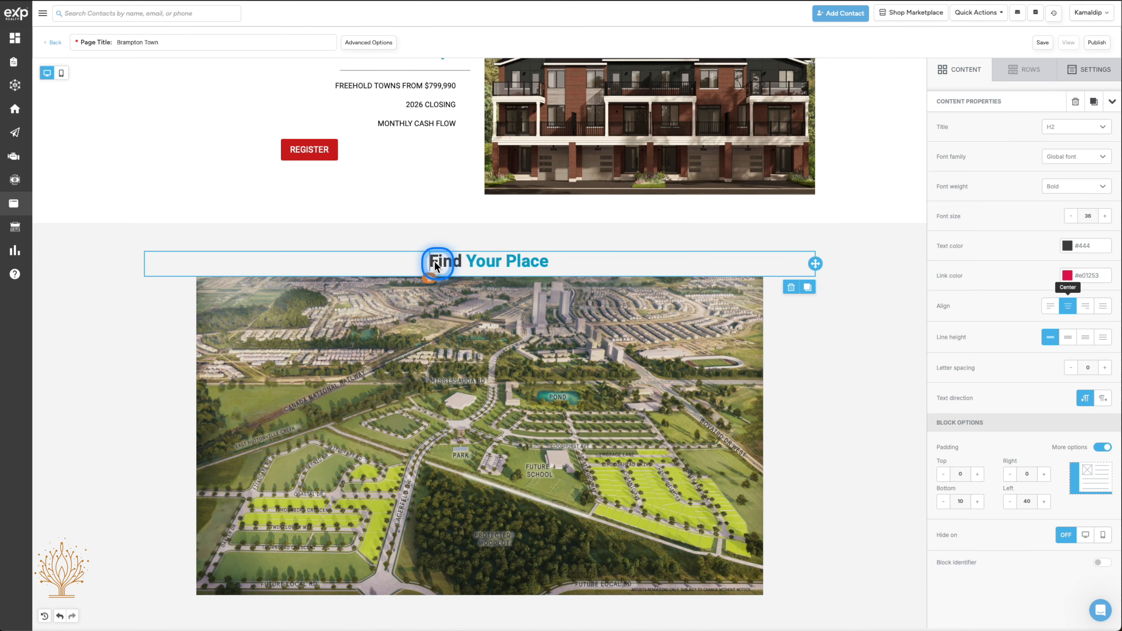
Step: Replace the Find Your Place heading text with the copied "Brampton's Most Exciting New Community Located At Mississauga Rd. & Bovaird Dr."
drag(427, 265, 516, 261)
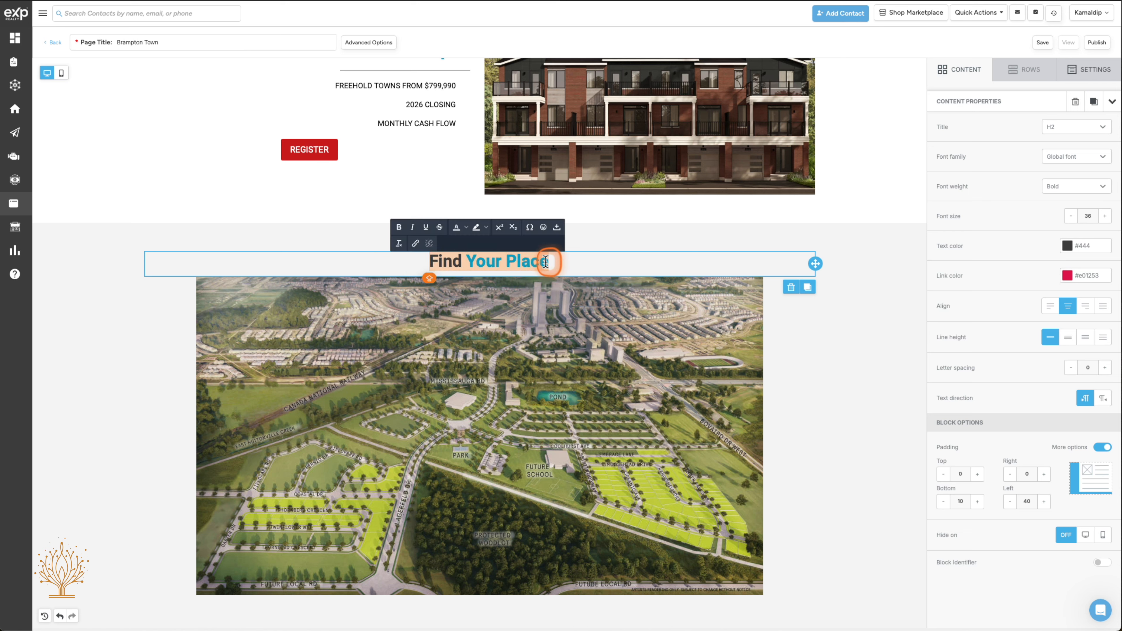
right_click(501, 260)
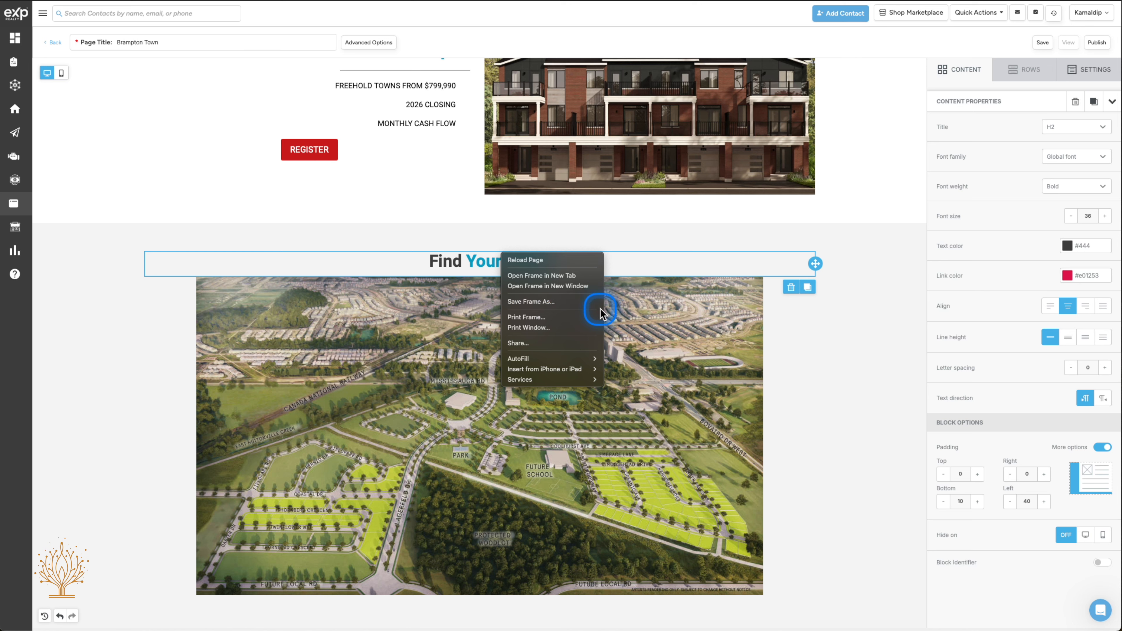
click(627, 260)
drag(425, 264, 545, 264)
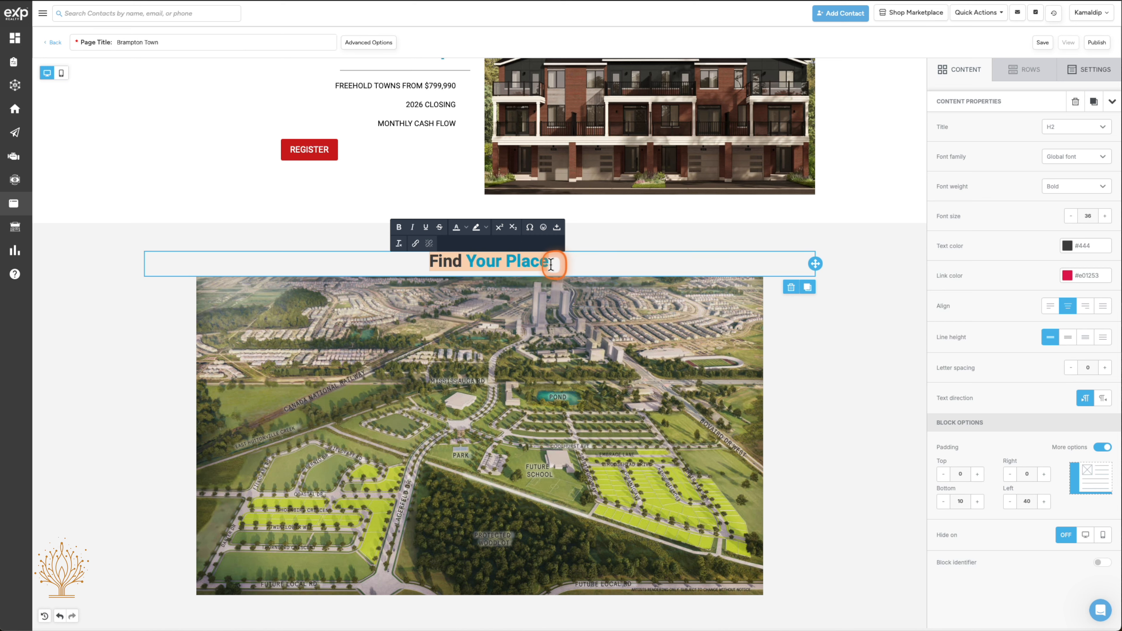
key(ctrl+v)
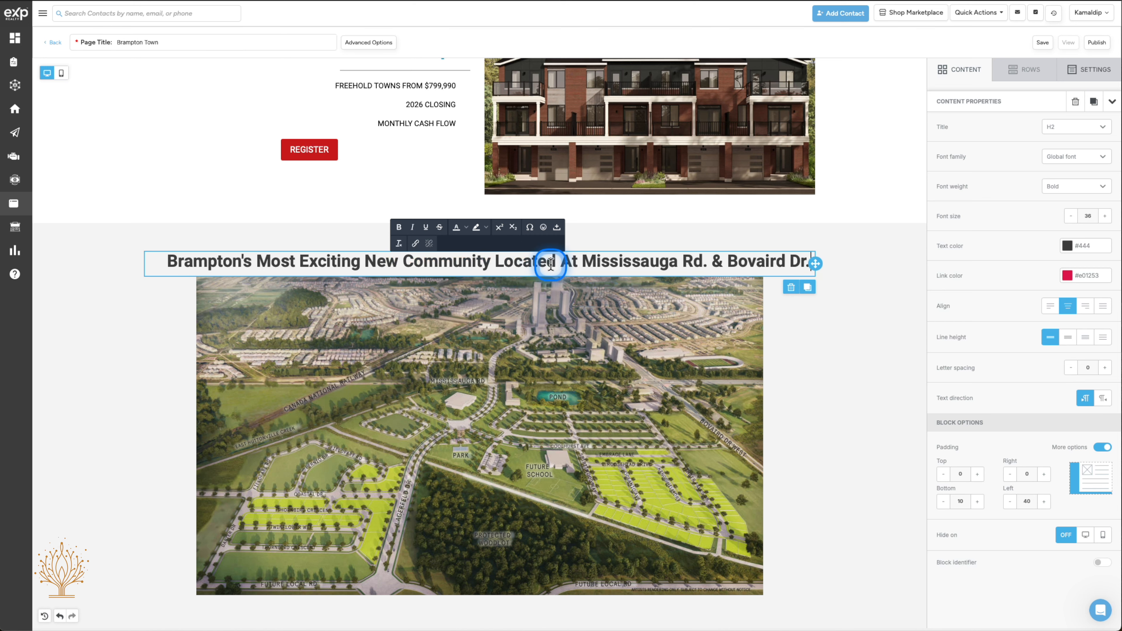
Step: Reduce the community heading's font size to 31
click(692, 268)
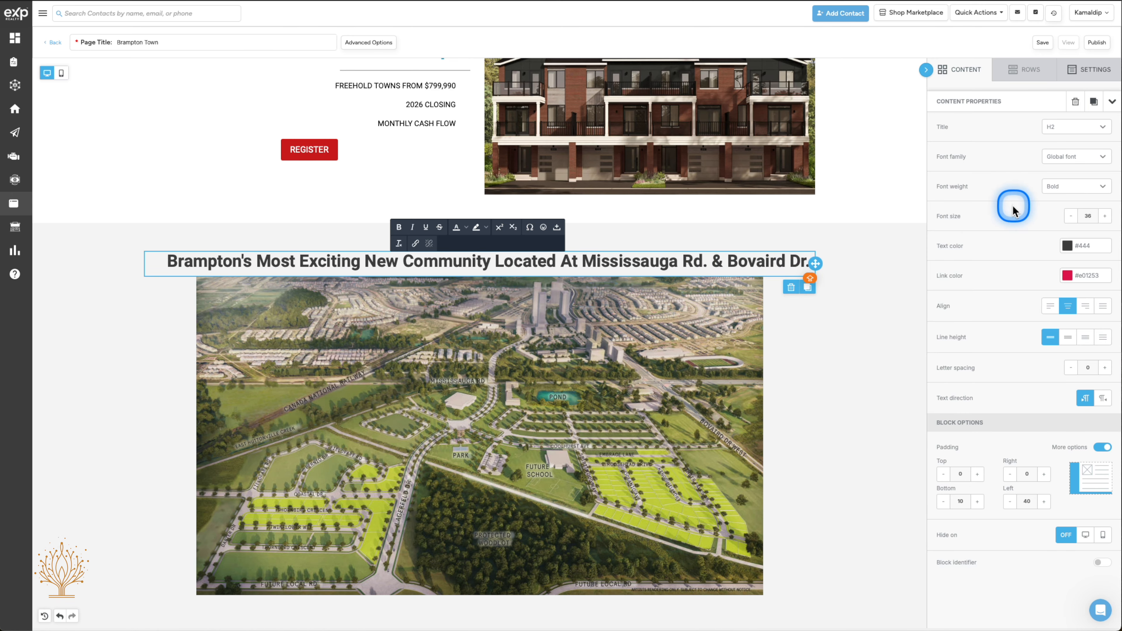
click(1069, 216)
click(1069, 216)
click(1069, 216)
click(1069, 215)
click(1069, 216)
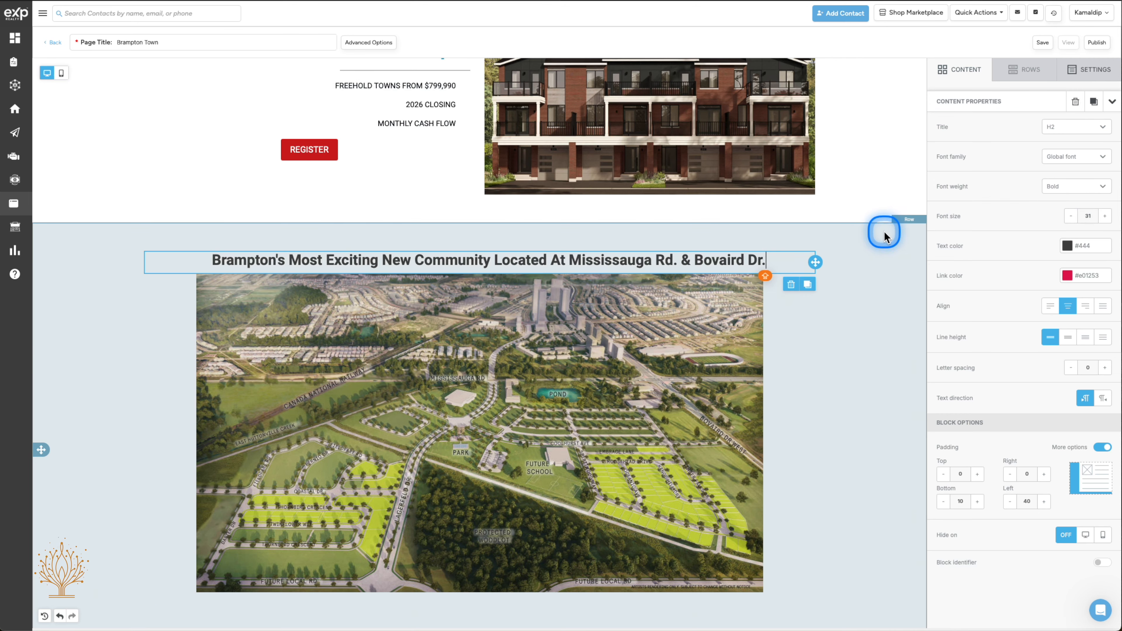
Step: Check the reference page, then set the community map row's background color to light beige #eae4d8
click(751, 270)
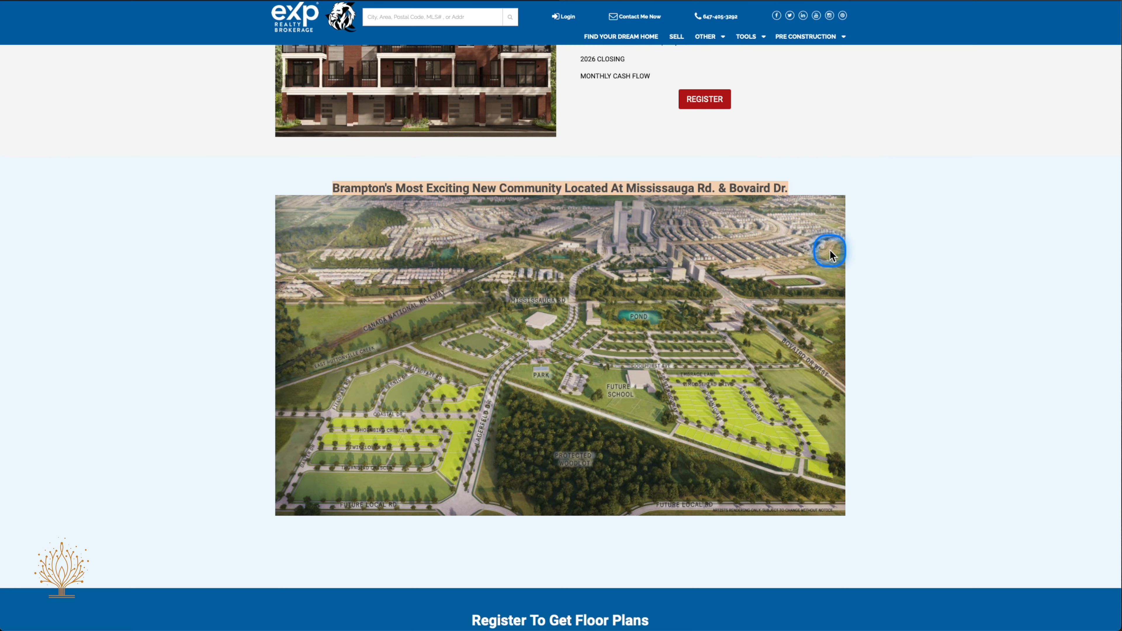
scroll(826, 250, up, 3)
click(239, 316)
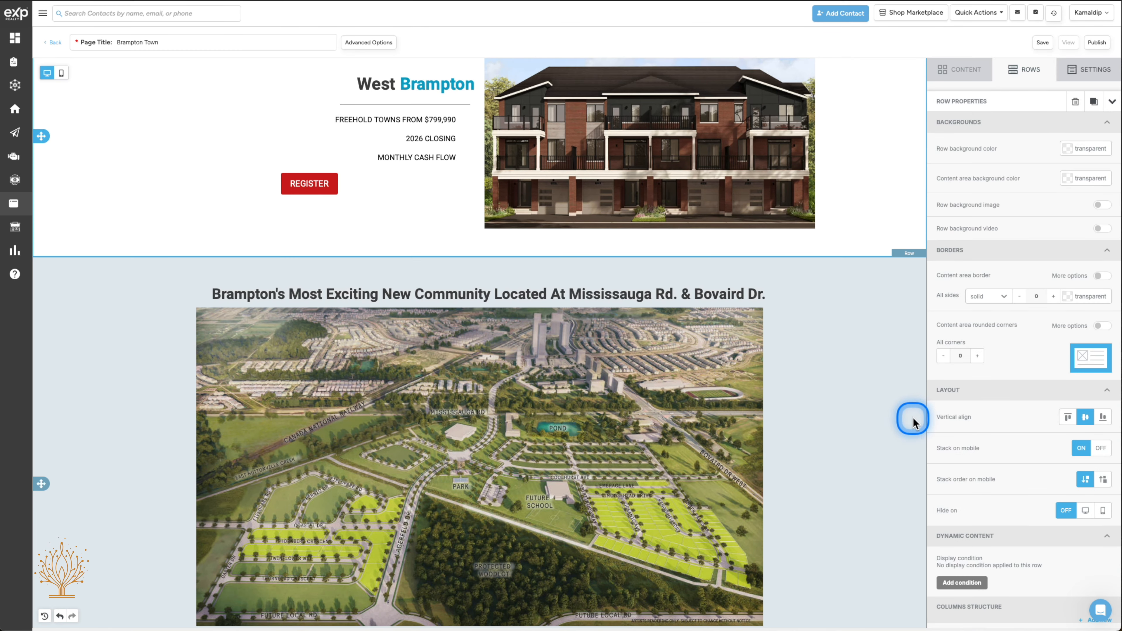
scroll(888, 426, up, 1)
click(900, 335)
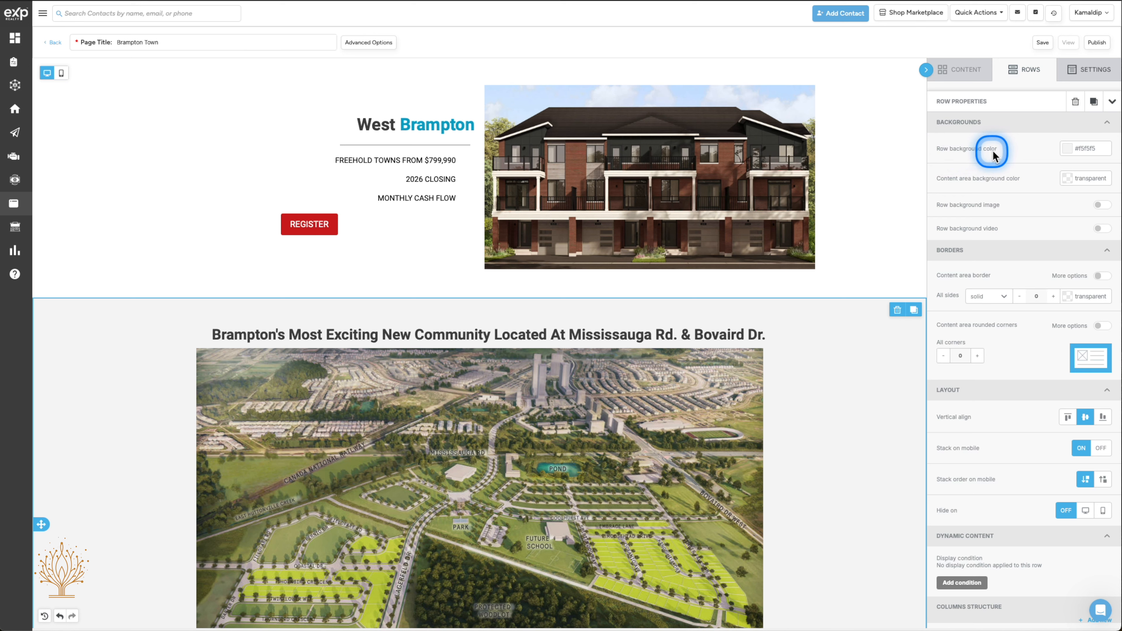
click(1068, 150)
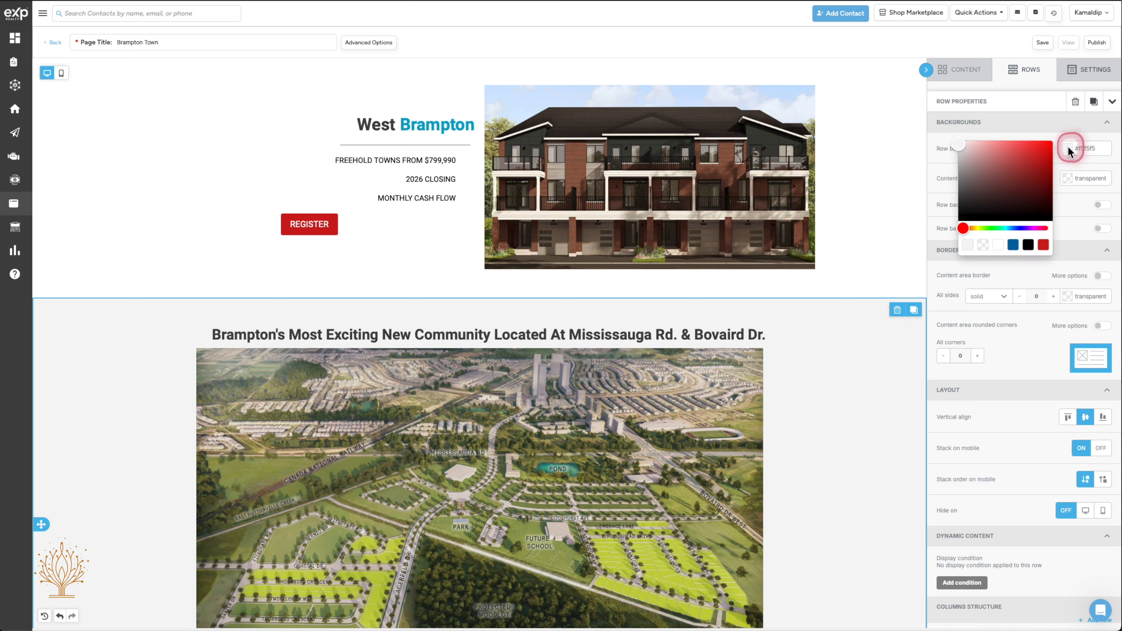
drag(964, 150, 989, 155)
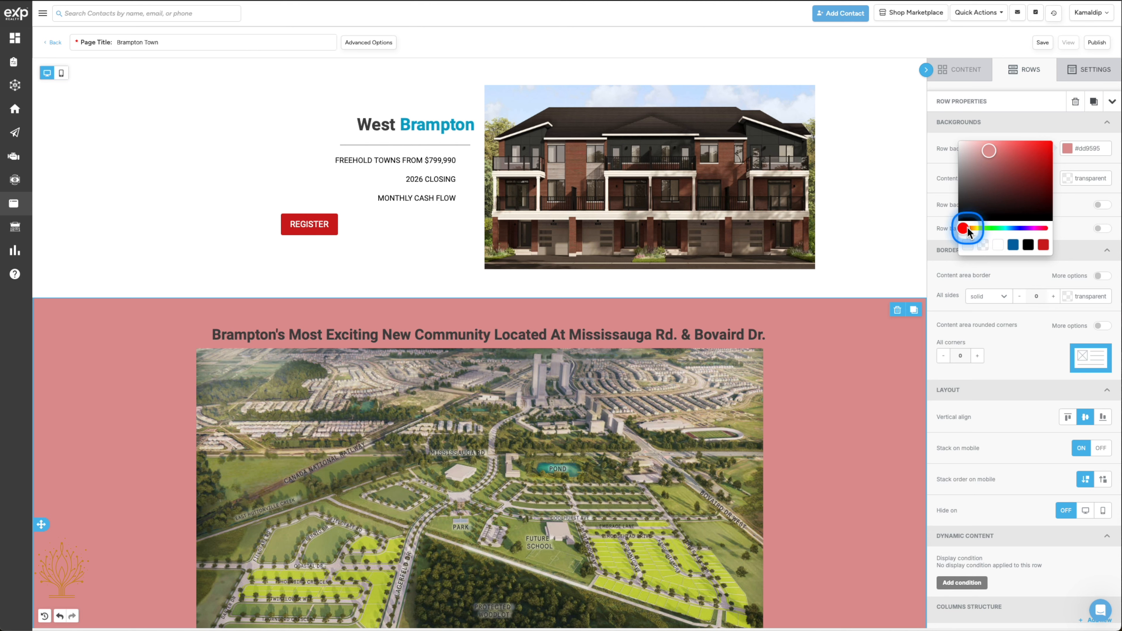
mouse_move(964, 229)
mouse_down()
mouse_move(1026, 231)
mouse_move(974, 231)
mouse_up()
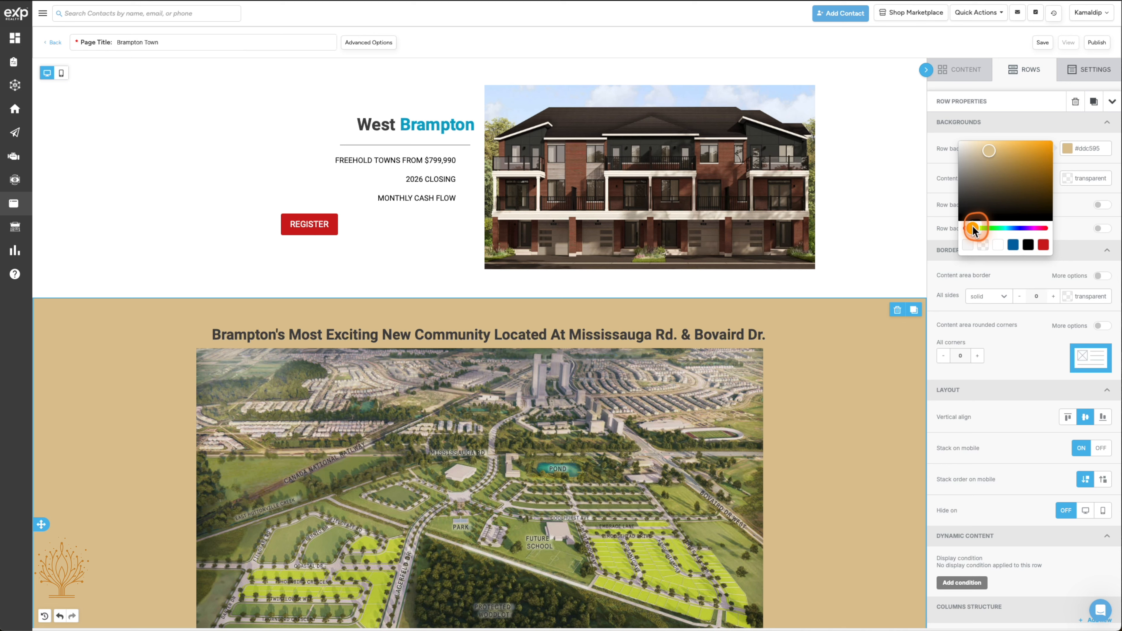
drag(992, 149, 966, 151)
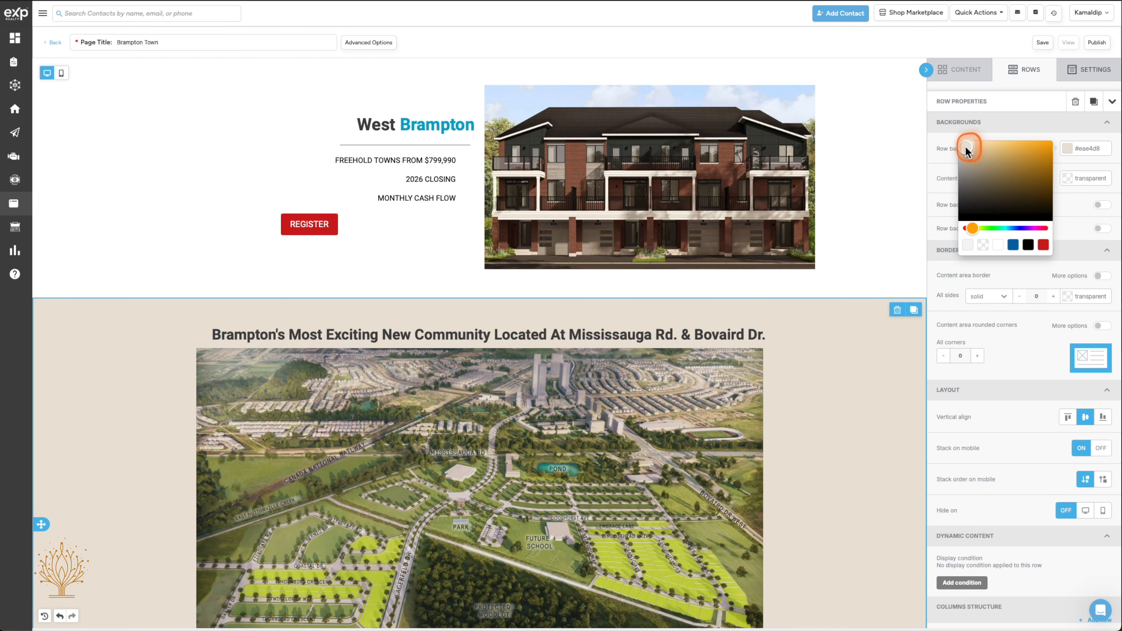
click(861, 235)
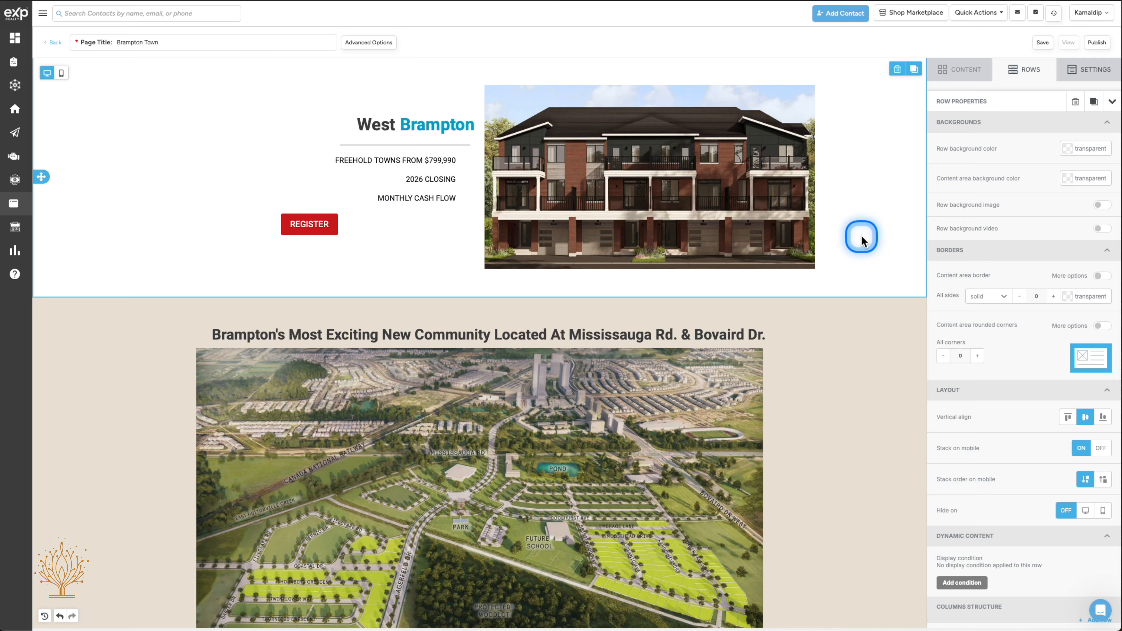
Step: Delete the 120-high spacer below the community map image
scroll(861, 235, down, 5)
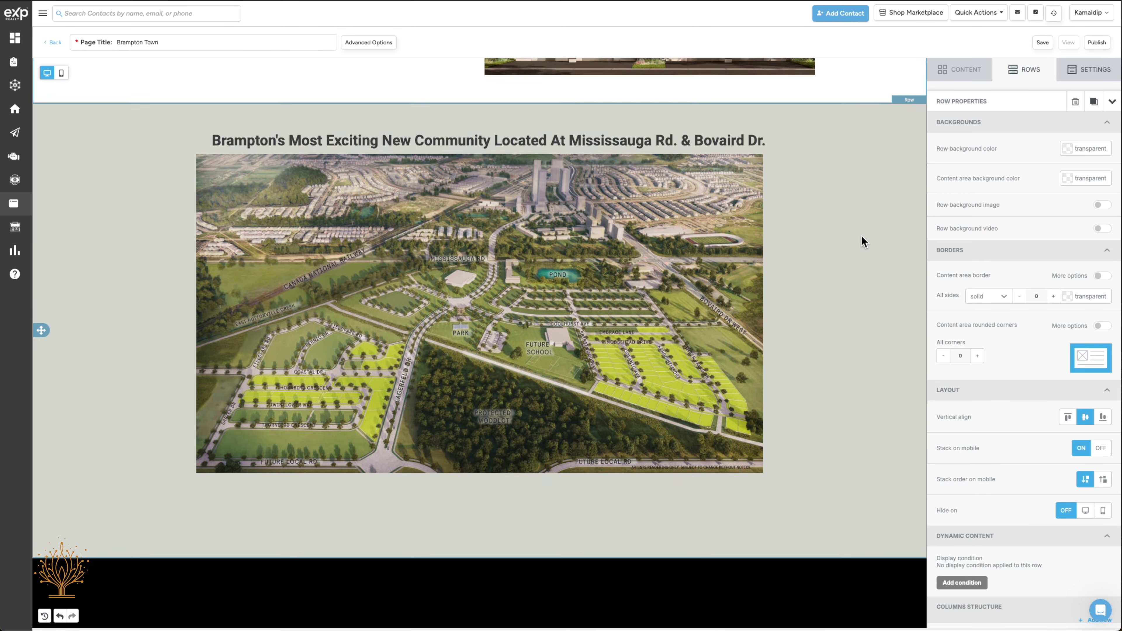
scroll(861, 241, down, 3)
click(398, 400)
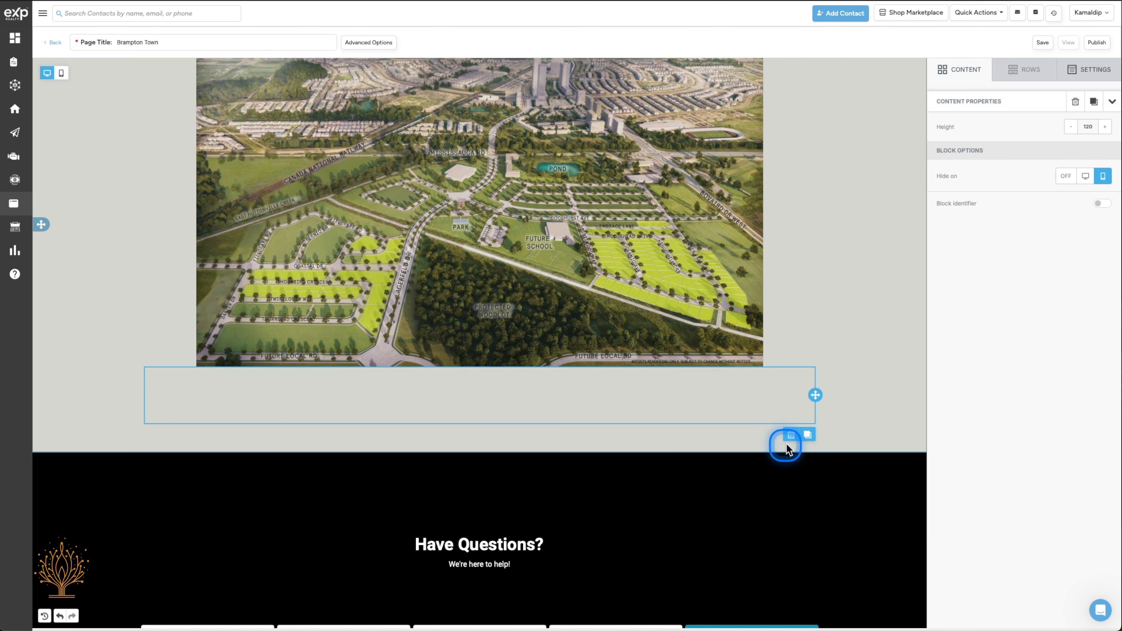
click(791, 434)
scroll(669, 426, down, 3)
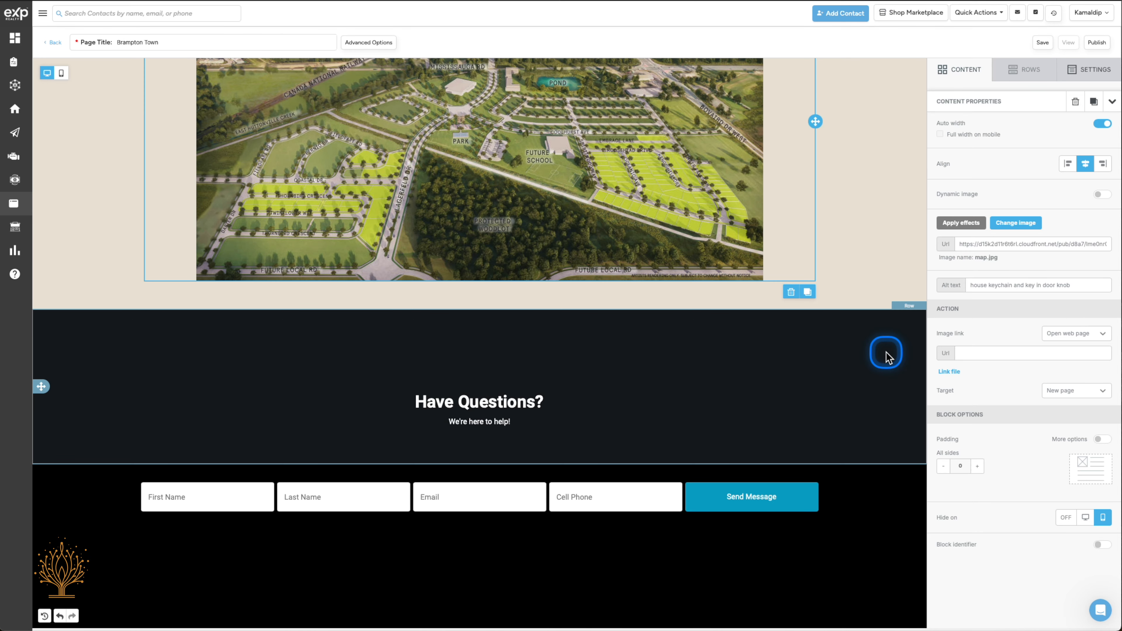
Step: Set the Have Questions row's background color to the saved blue swatch
click(886, 354)
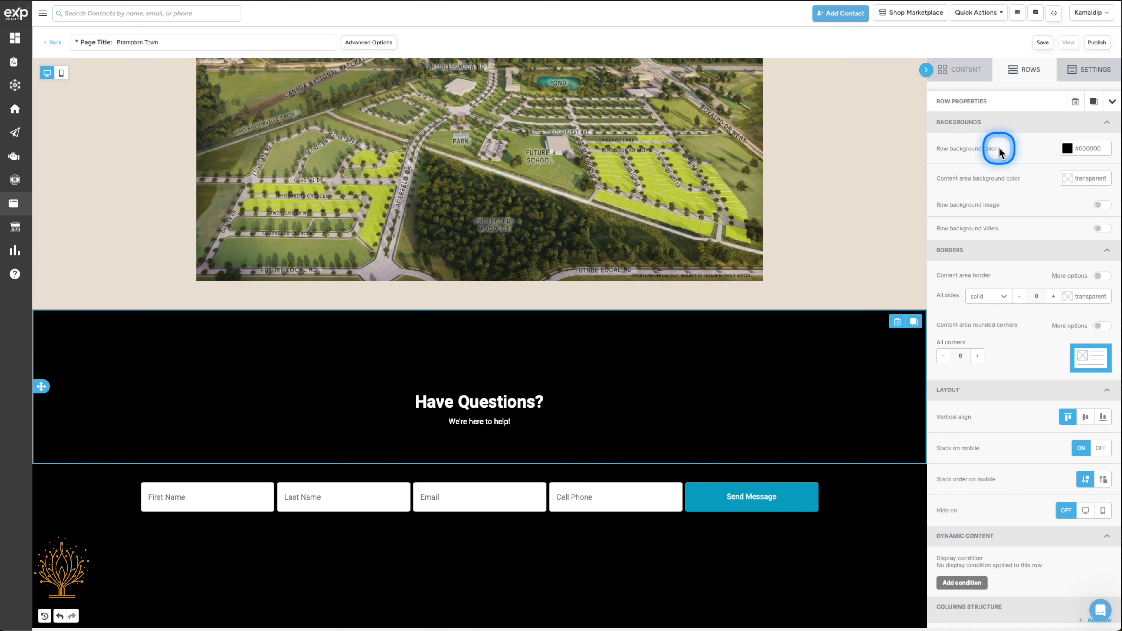
click(1066, 148)
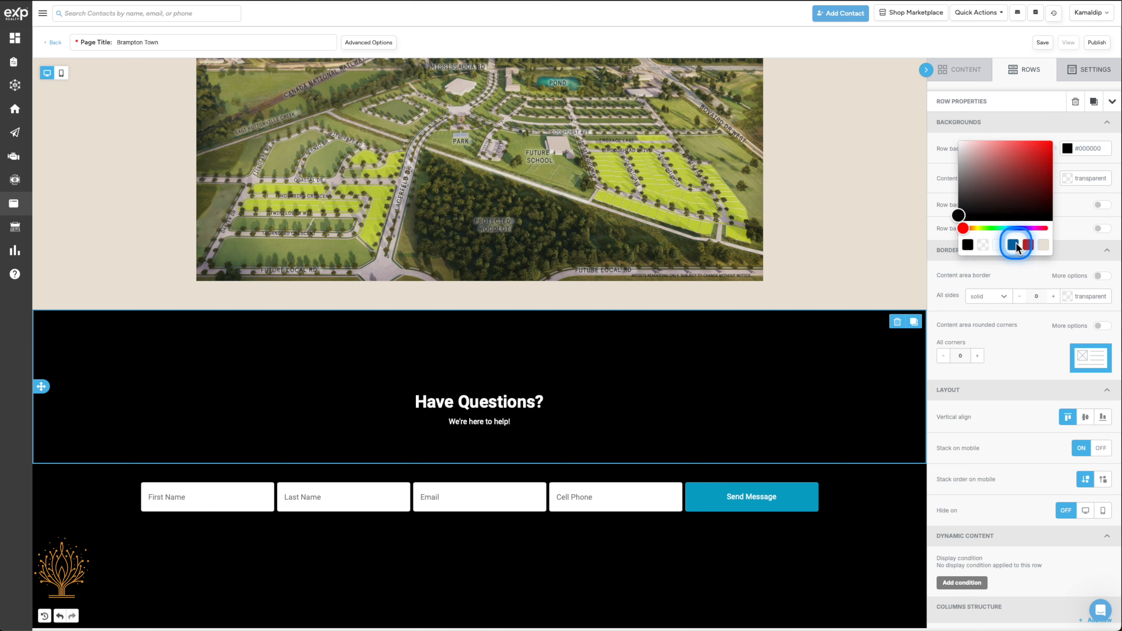
click(1013, 244)
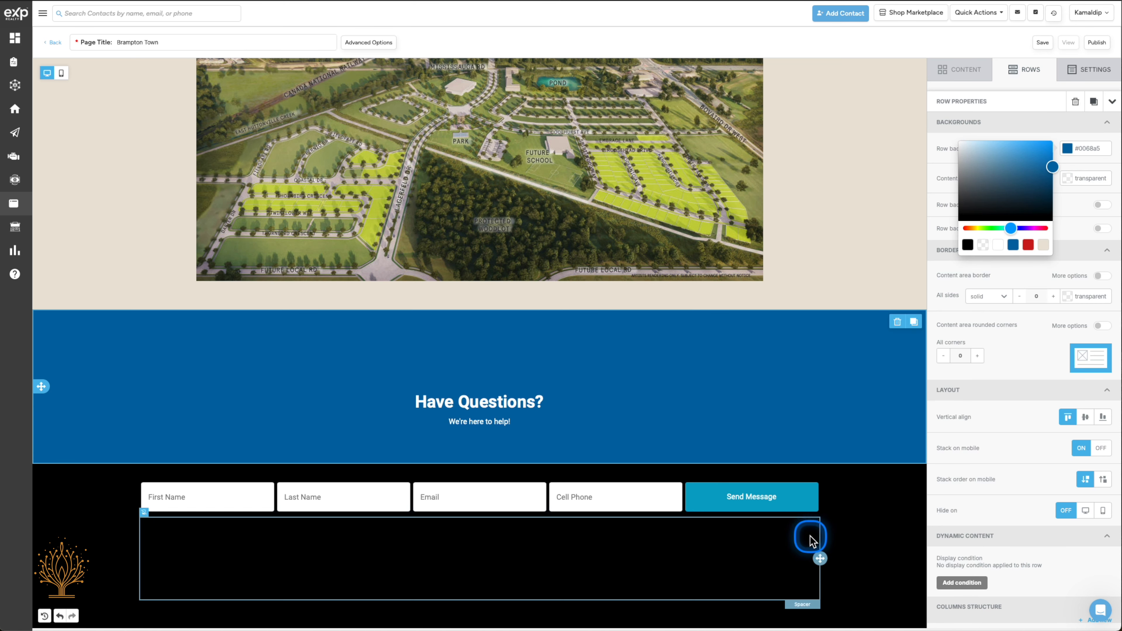
Step: Set the contact form row's background color to the saved blue swatch #0068a5
click(885, 530)
click(1066, 148)
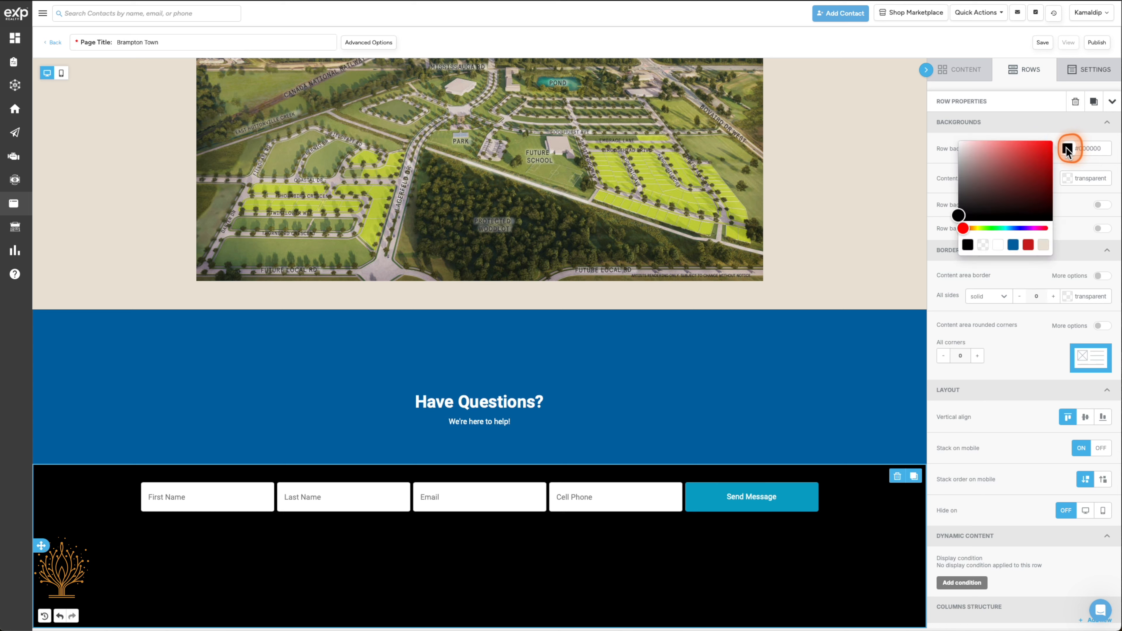
click(1013, 245)
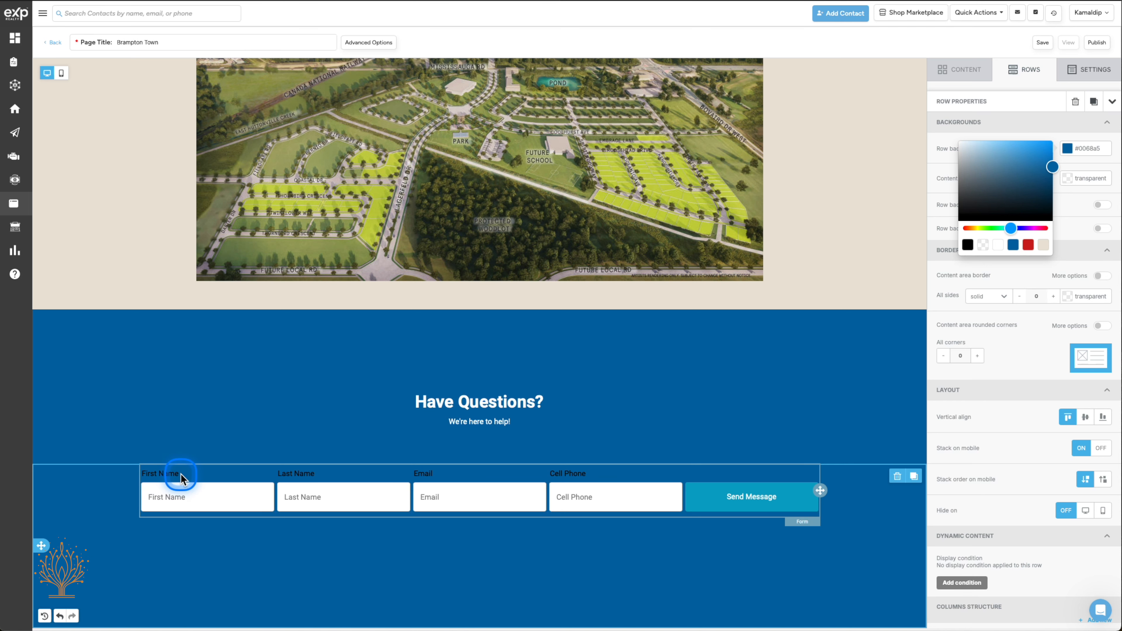
Step: Set the contact form's label text color to white #ffffff
click(793, 483)
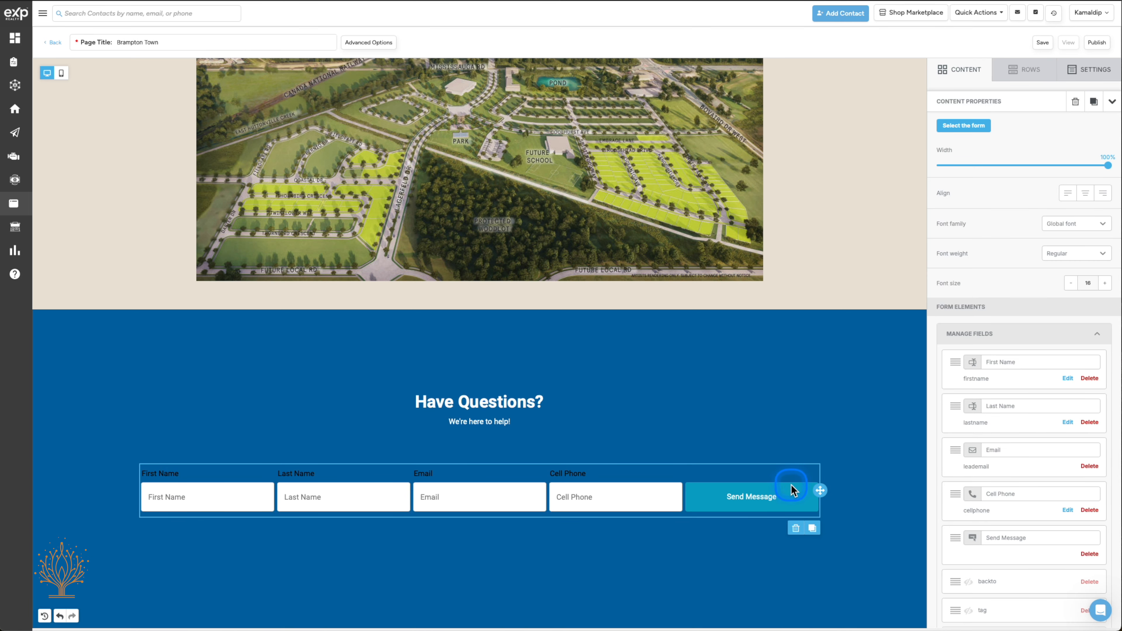
scroll(1005, 390, down, 4)
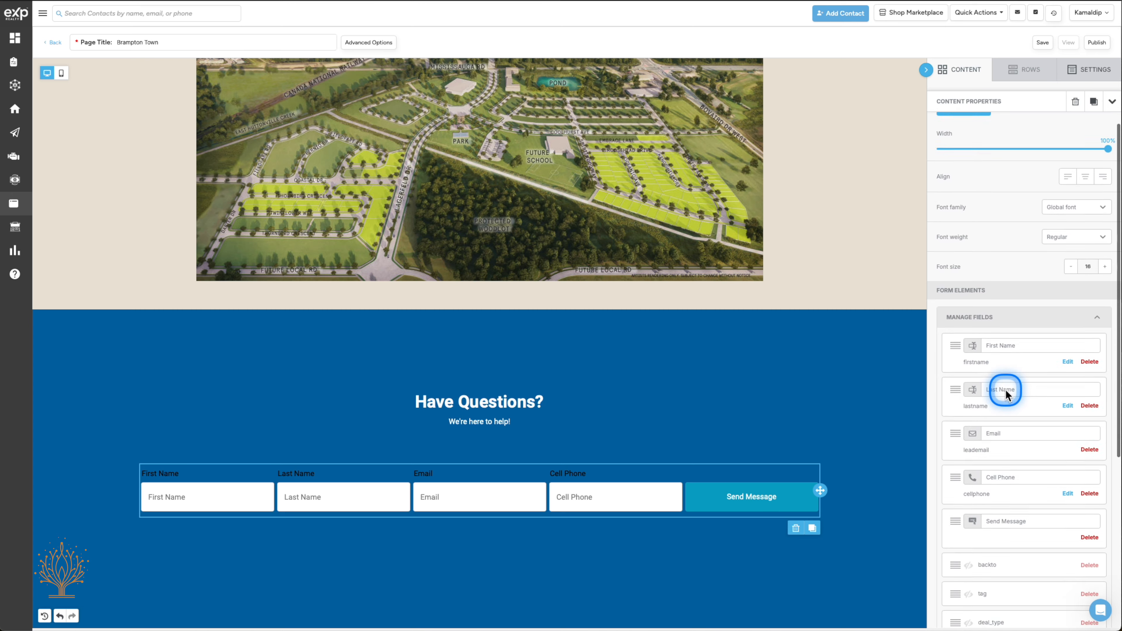
scroll(1005, 389, down, 2)
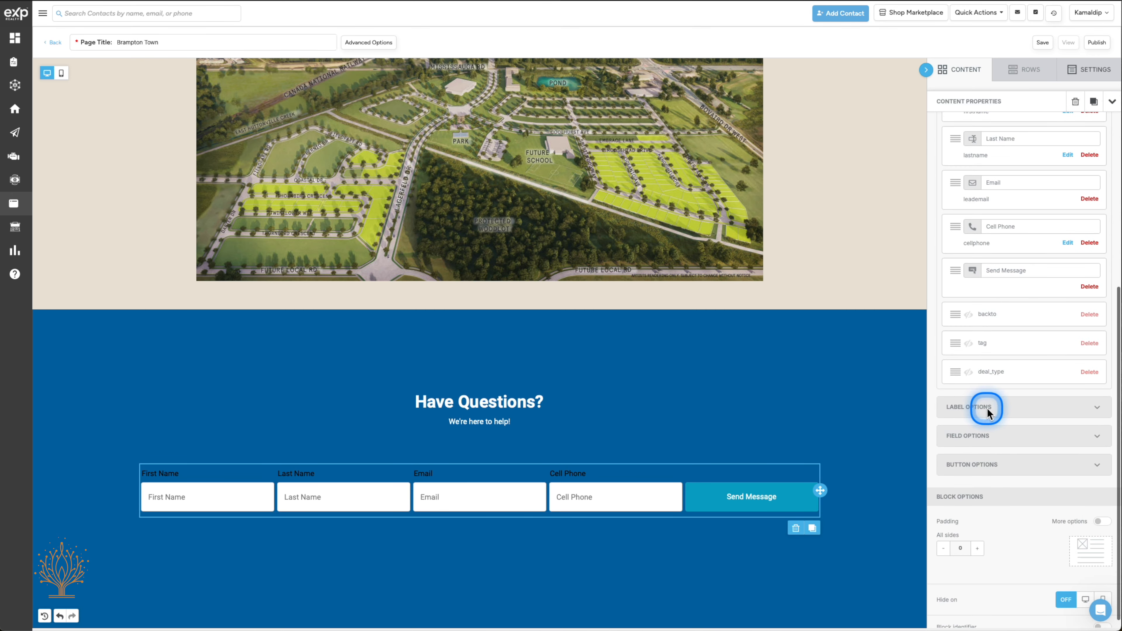
click(1096, 408)
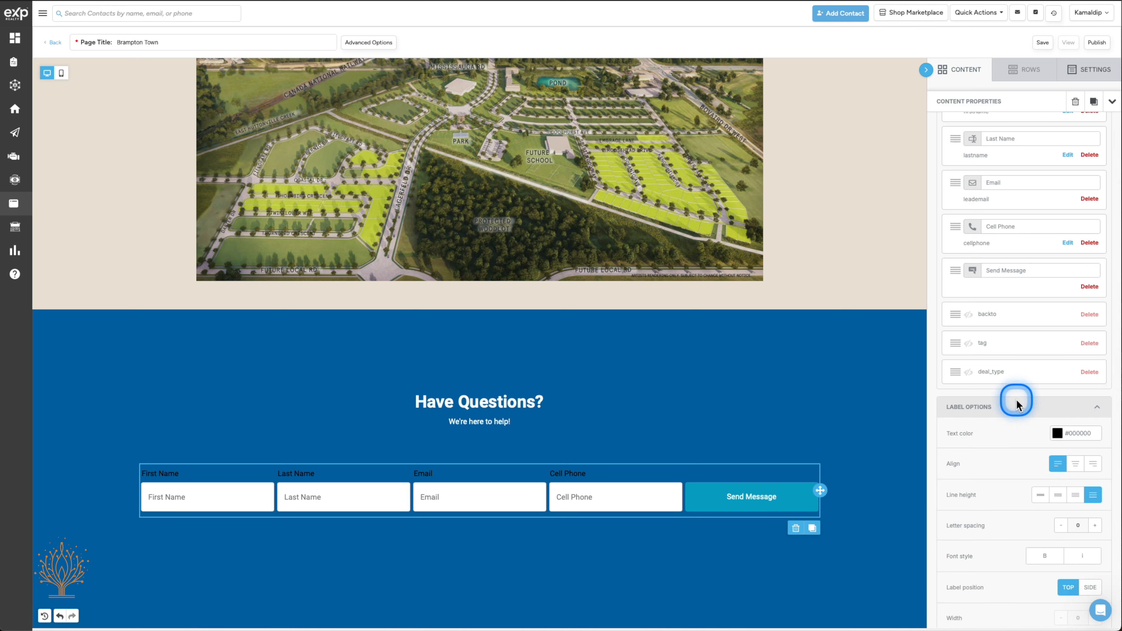
click(1058, 434)
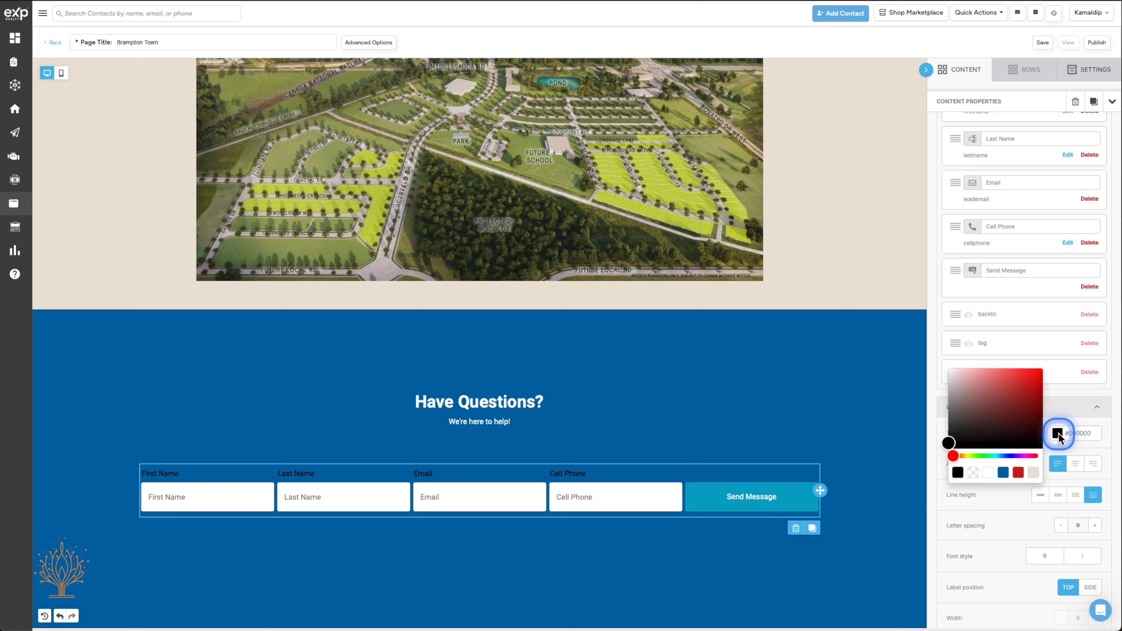
click(988, 473)
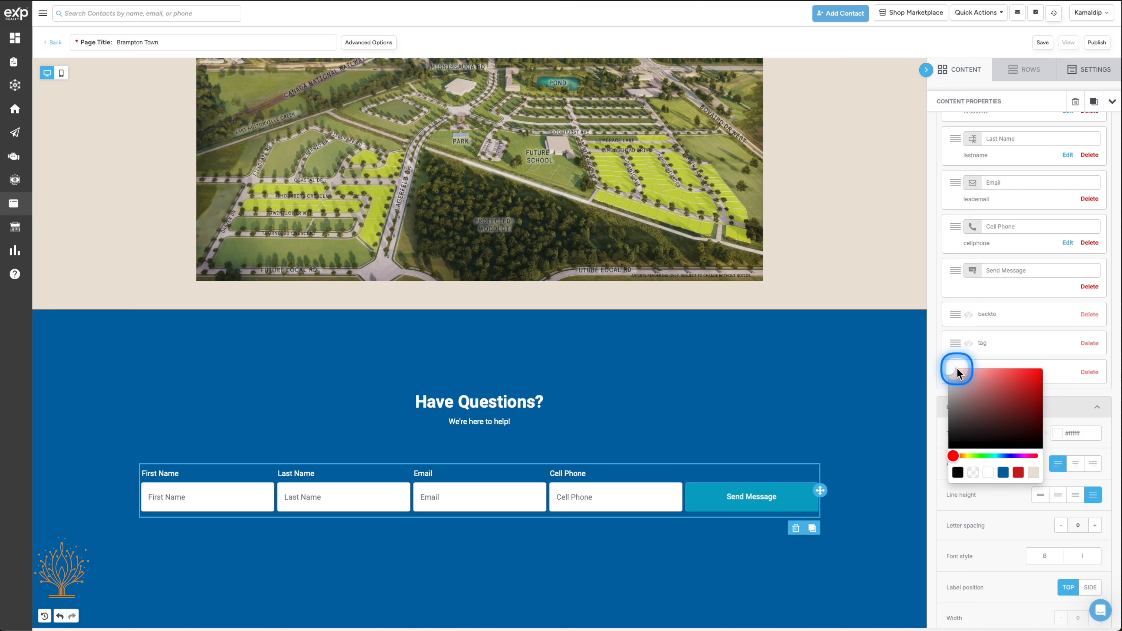
Step: Try black #000000 for the form's label text and return it to white #ffffff
mouse_move(951, 368)
mouse_down()
mouse_move(958, 391)
mouse_move(942, 361)
mouse_up()
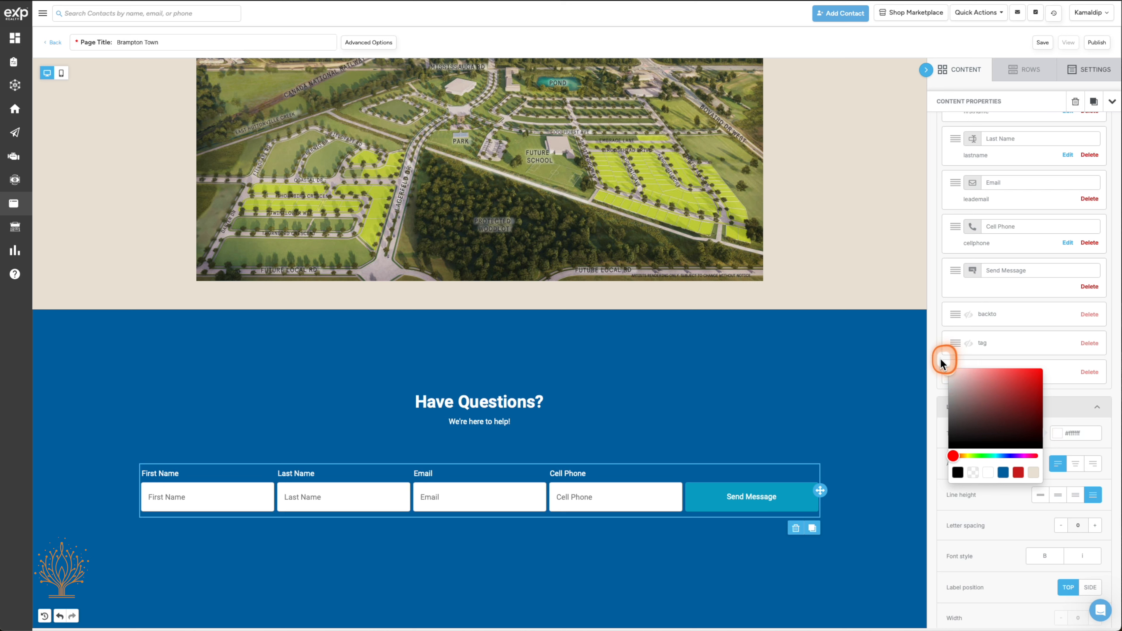
mouse_move(952, 455)
mouse_down()
mouse_move(1019, 462)
mouse_move(966, 467)
mouse_move(949, 453)
mouse_up()
drag(948, 370, 938, 457)
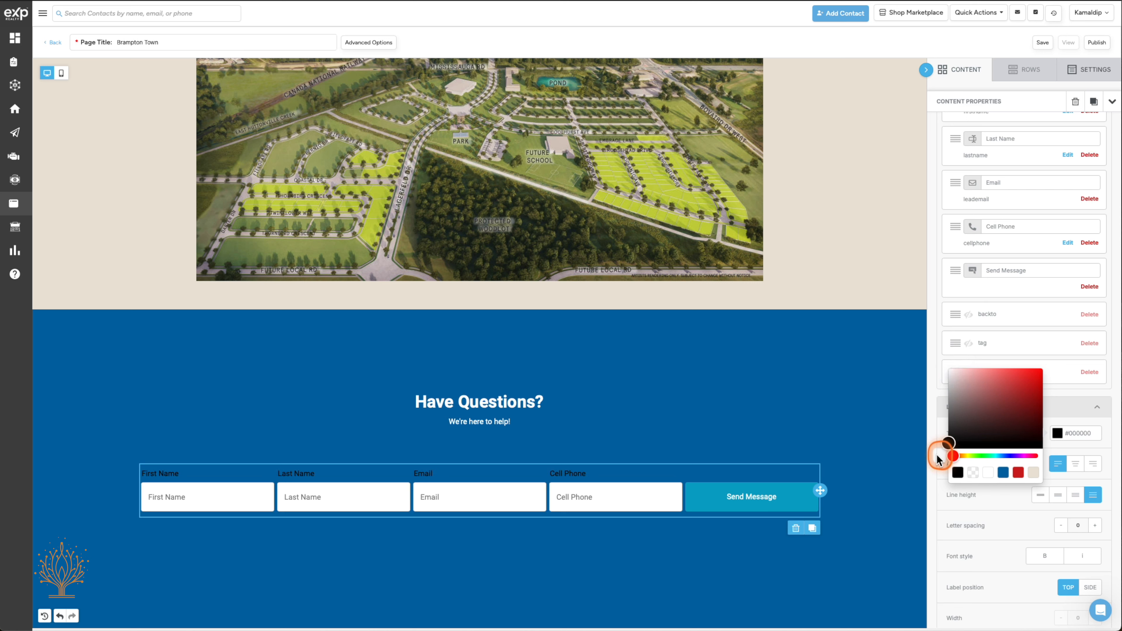
drag(937, 460, 943, 367)
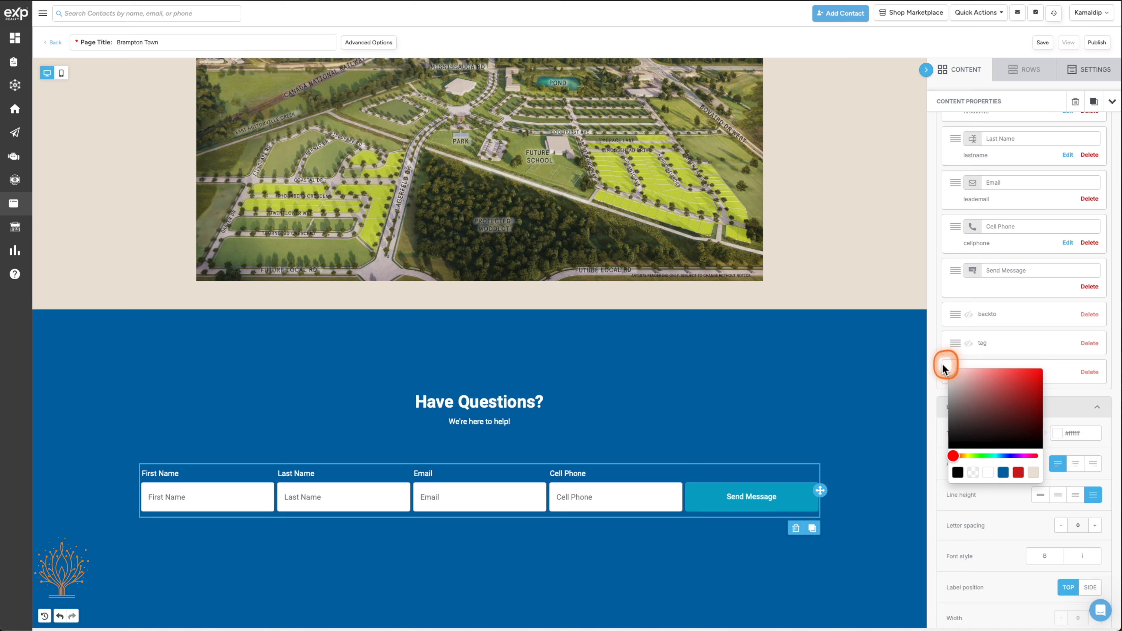
click(1094, 433)
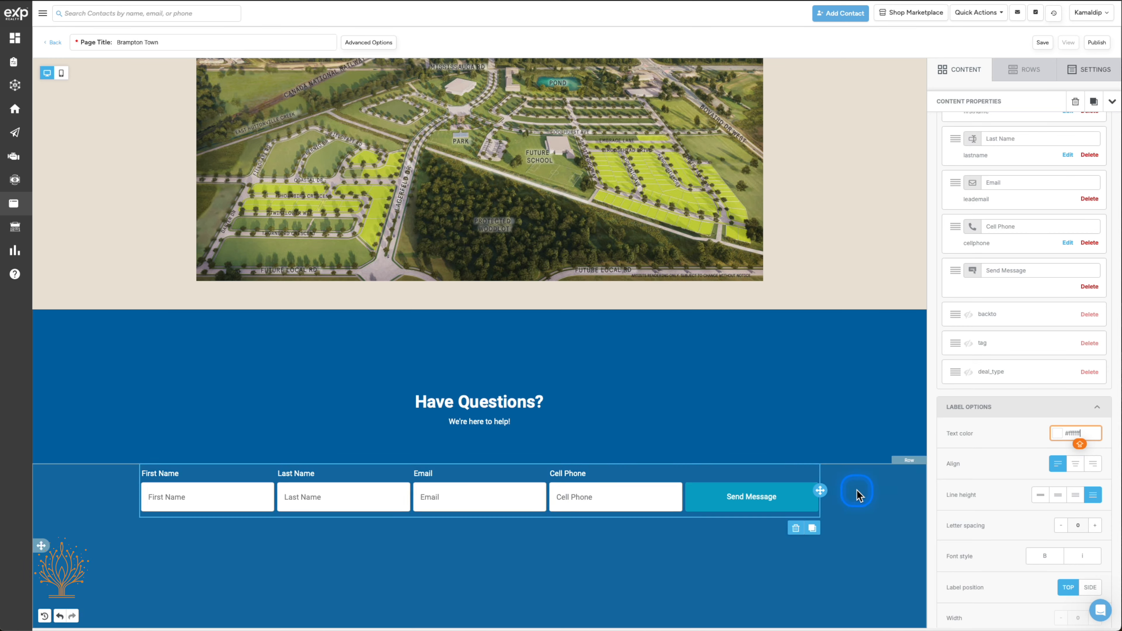
Step: Save the landing page with the recolored form section
click(871, 518)
scroll(871, 519, up, 3)
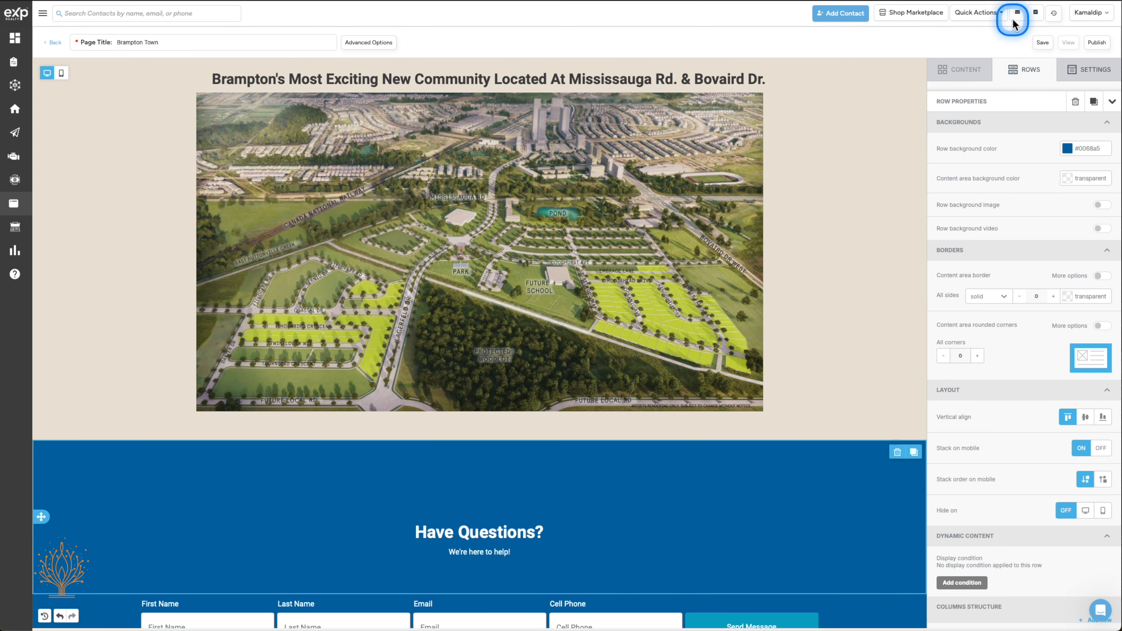
click(1042, 43)
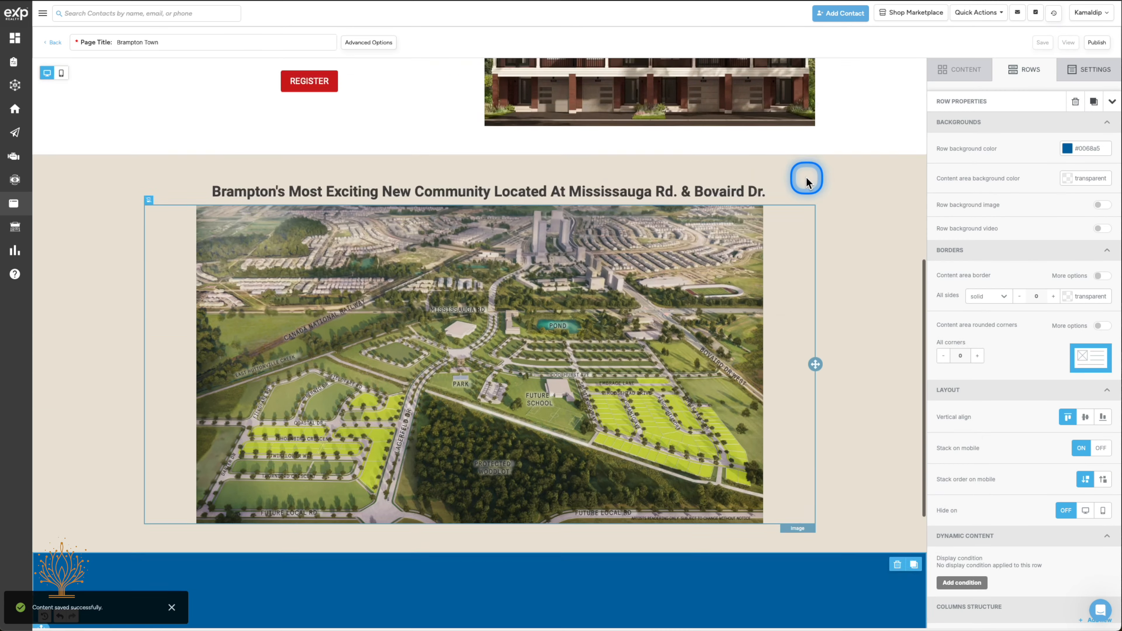
Step: Review the link settings of the hero and West Brampton REGISTER buttons and the position of the contact form
scroll(807, 177, up, 10)
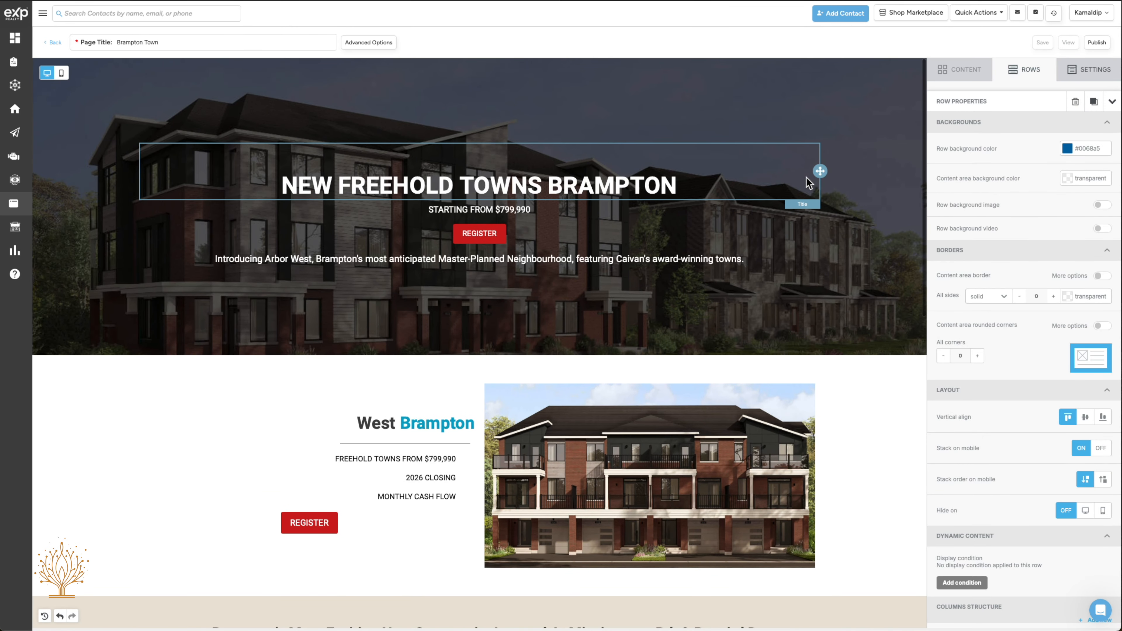
click(822, 250)
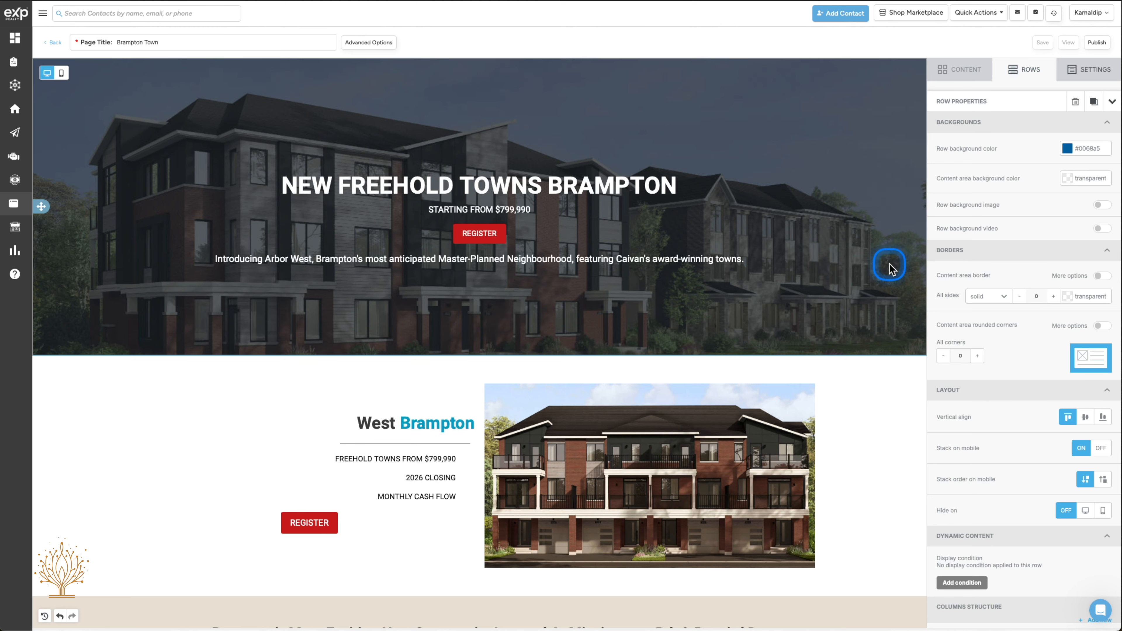
click(552, 226)
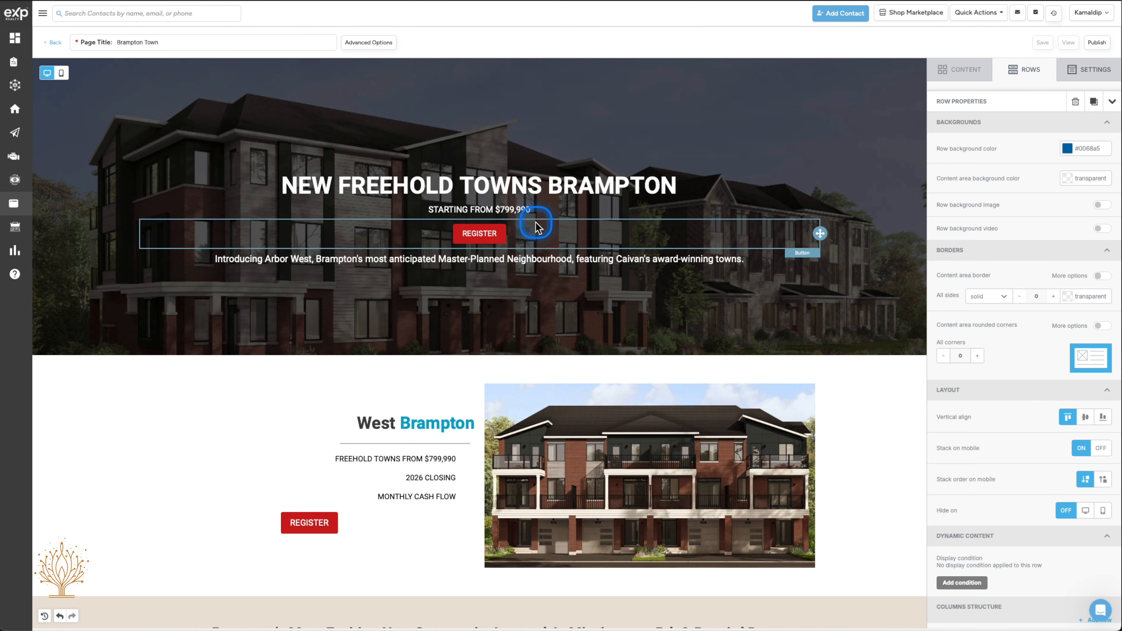
click(507, 241)
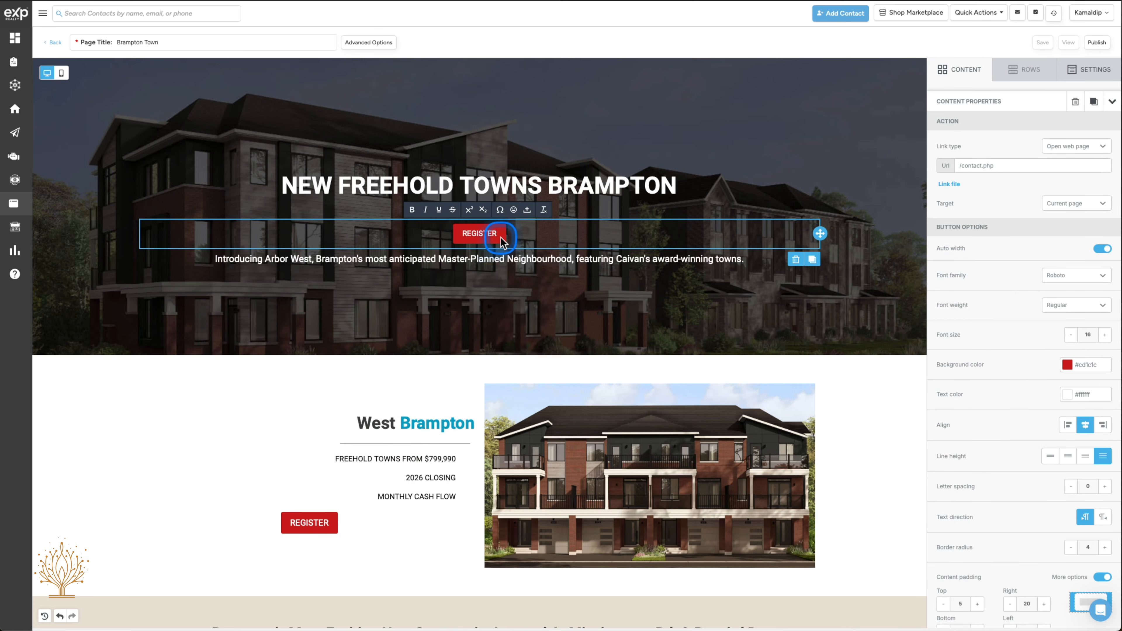
click(356, 538)
scroll(413, 536, down, 10)
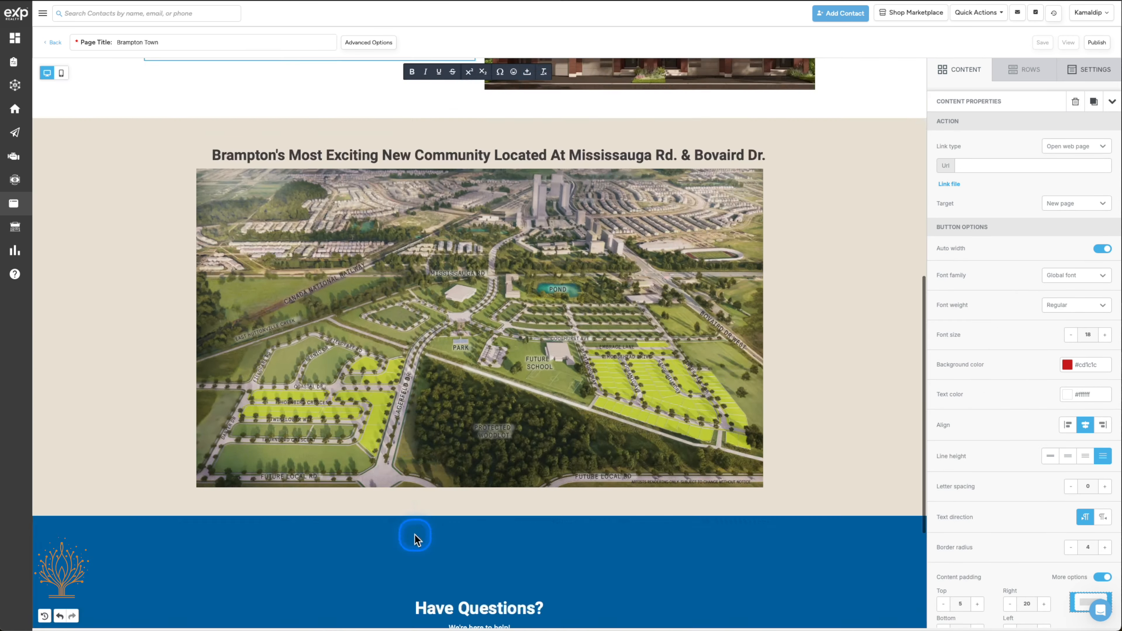
scroll(414, 534, down, 5)
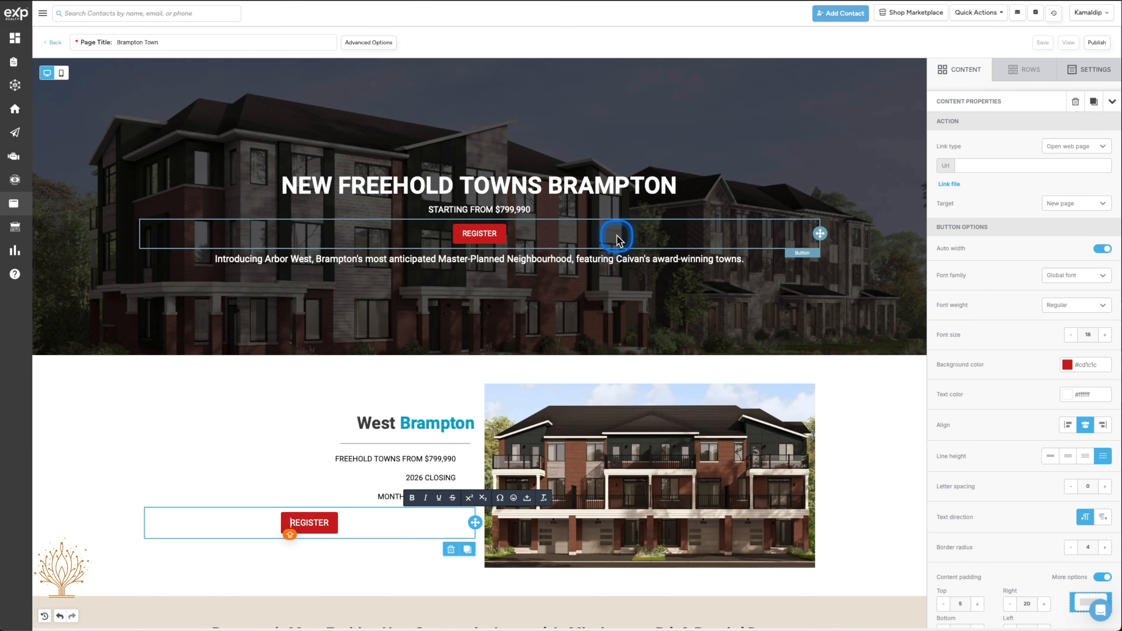
Step: Change the hero REGISTER button's link type to Internal link and open its scroll target choices
click(617, 237)
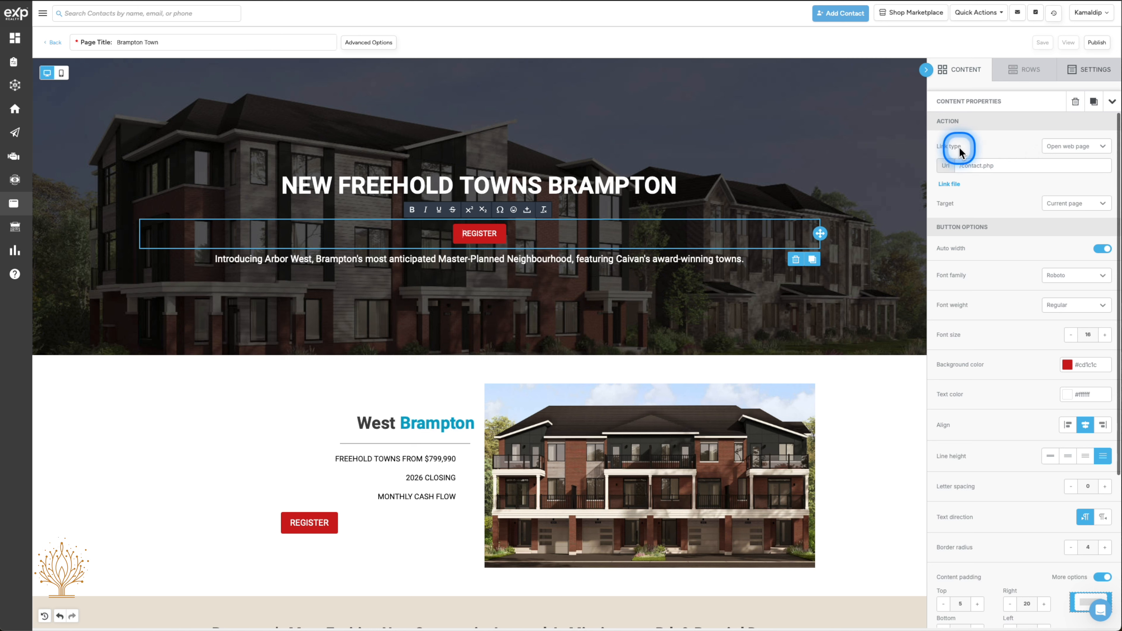
click(1101, 147)
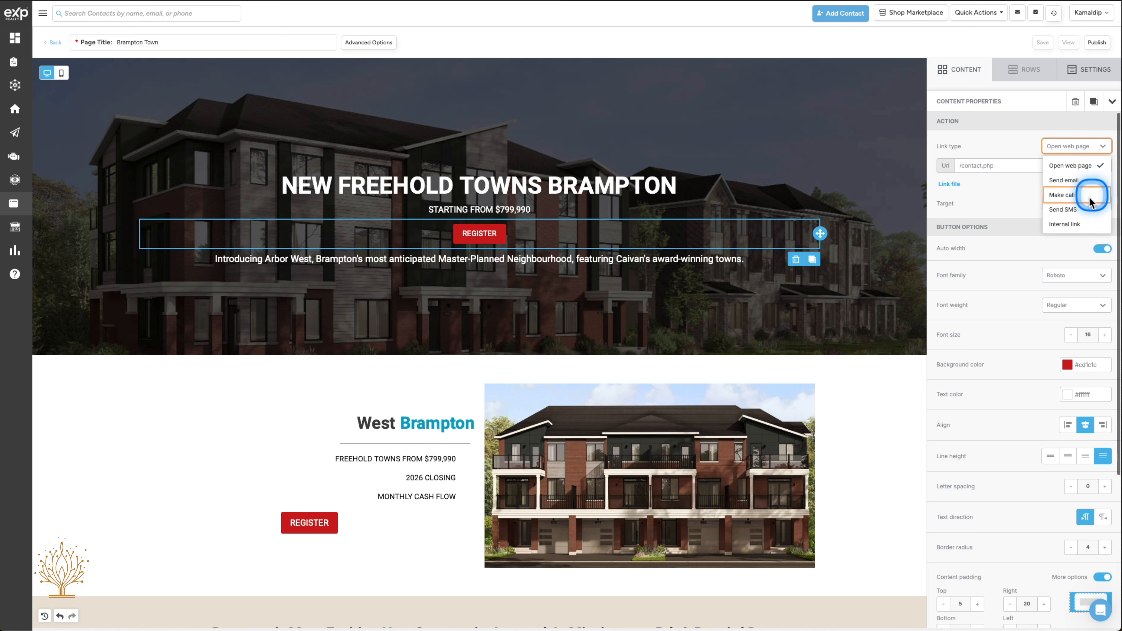
click(1071, 225)
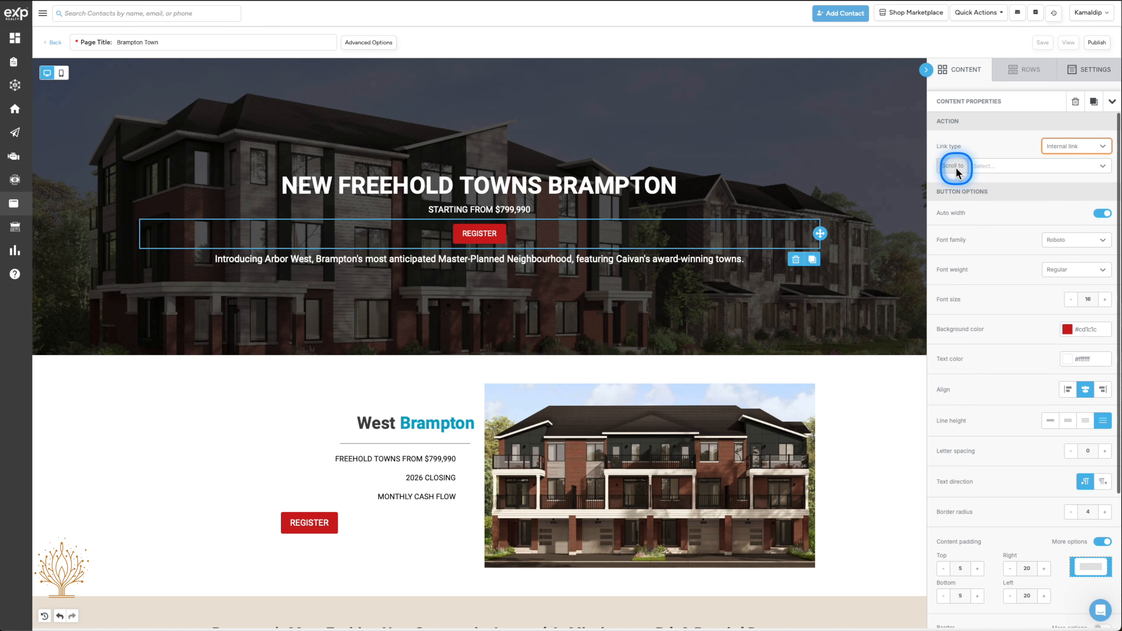
click(1102, 167)
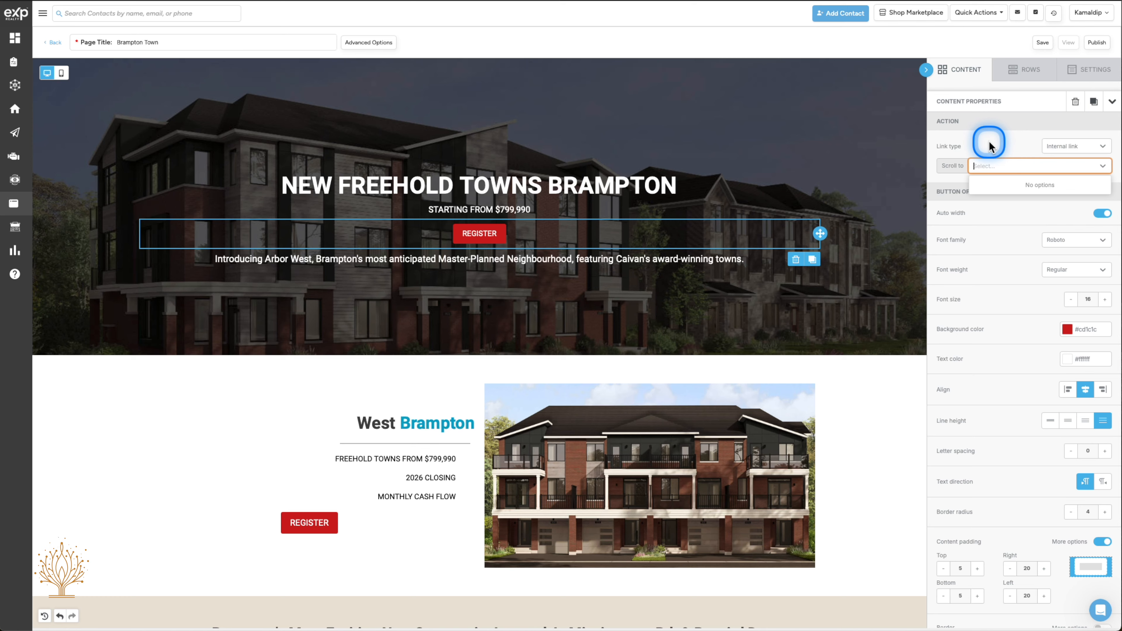
Step: Enable the block identifier for the contact form in the Have Questions section
scroll(901, 195, down, 1)
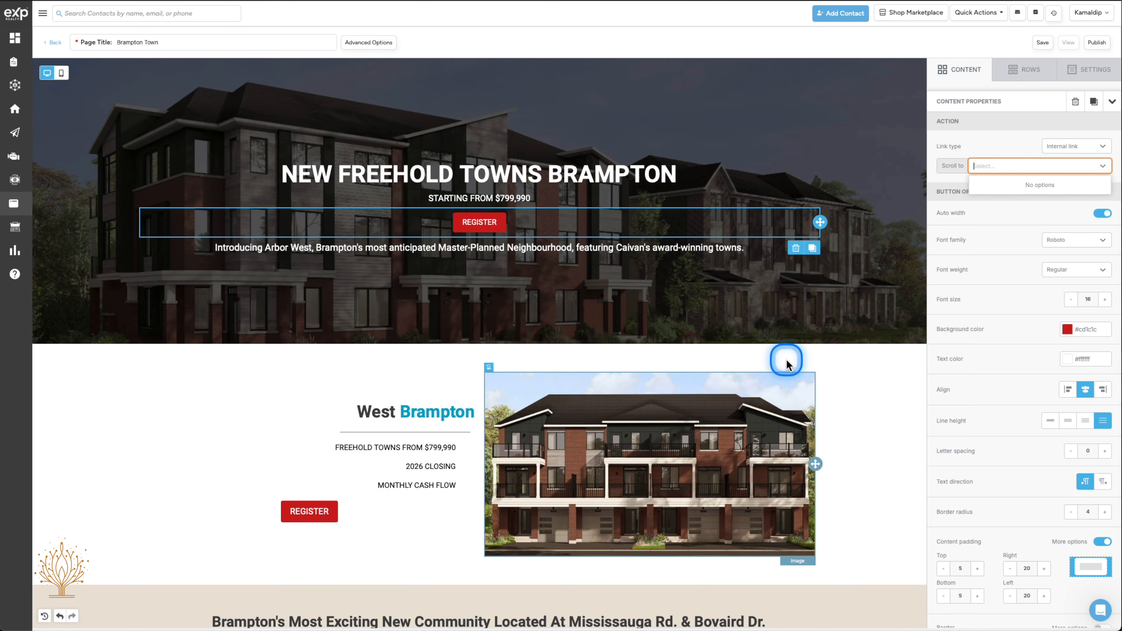
scroll(903, 331, down, 2)
scroll(902, 329, down, 10)
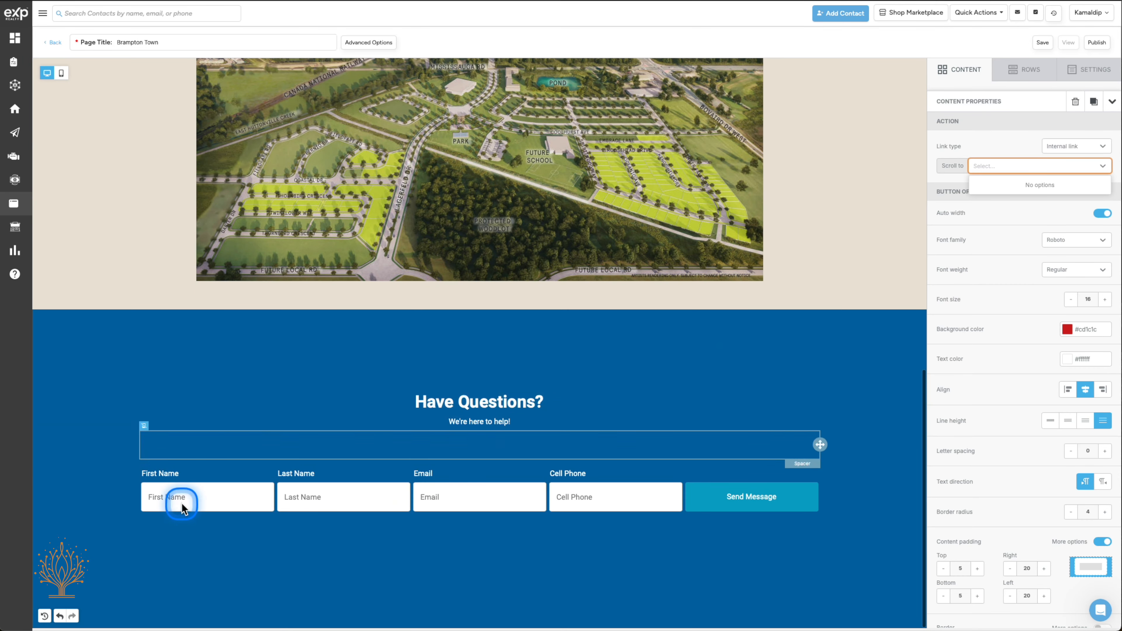
click(236, 479)
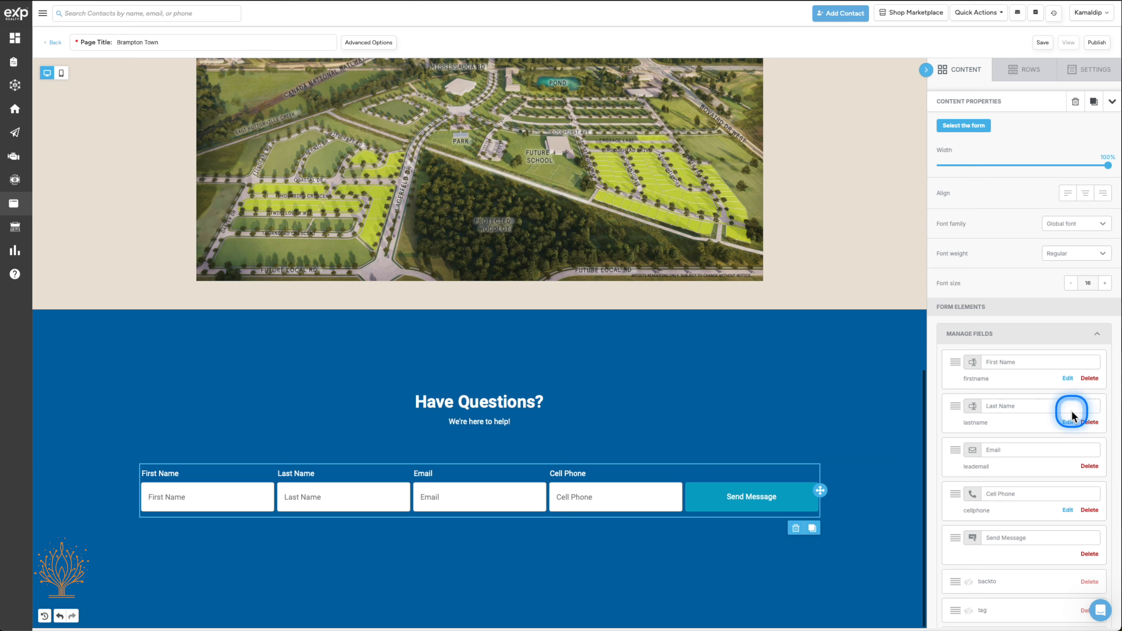
scroll(1033, 413, down, 6)
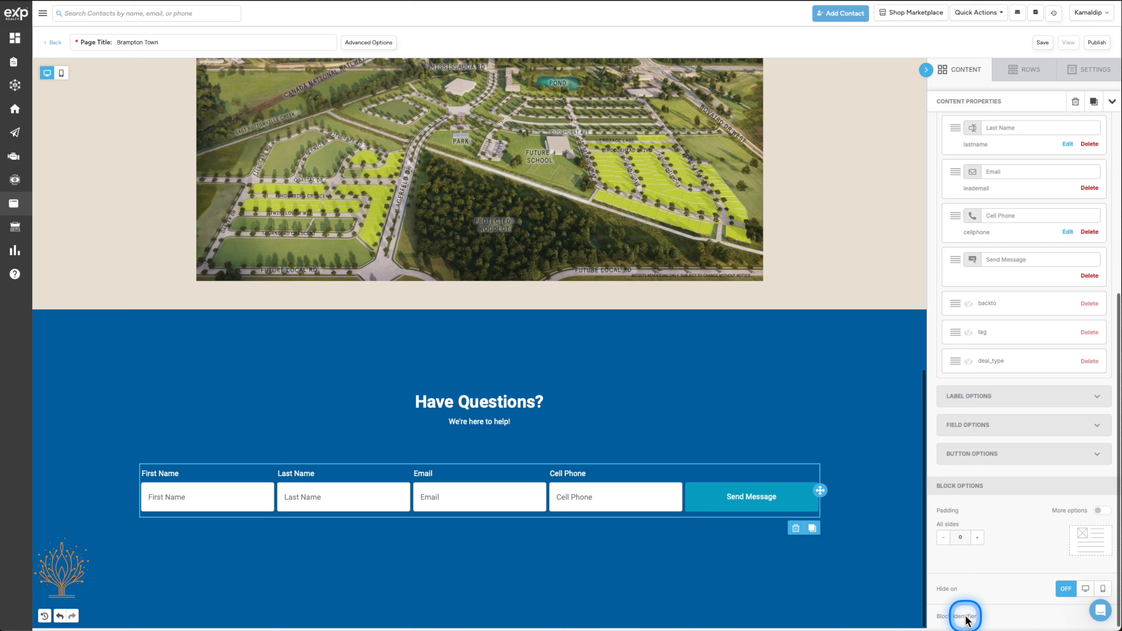
scroll(965, 619, down, 1)
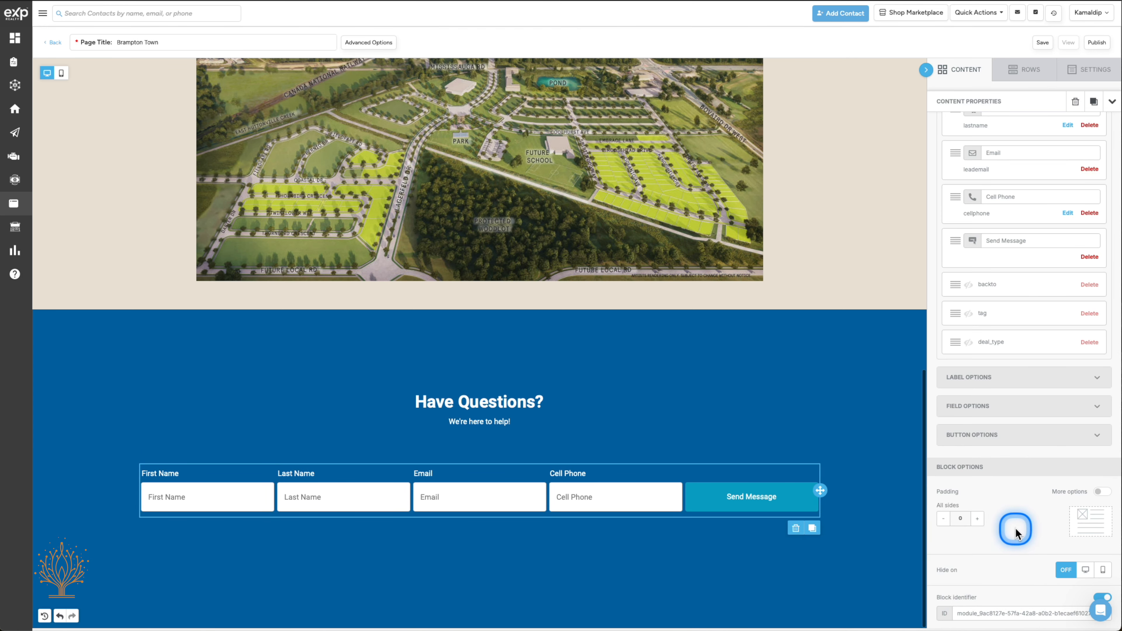
Step: Set the hero REGISTER button to scroll to the contact form's block identifier
scroll(1015, 530, up, 6)
scroll(806, 469, up, 15)
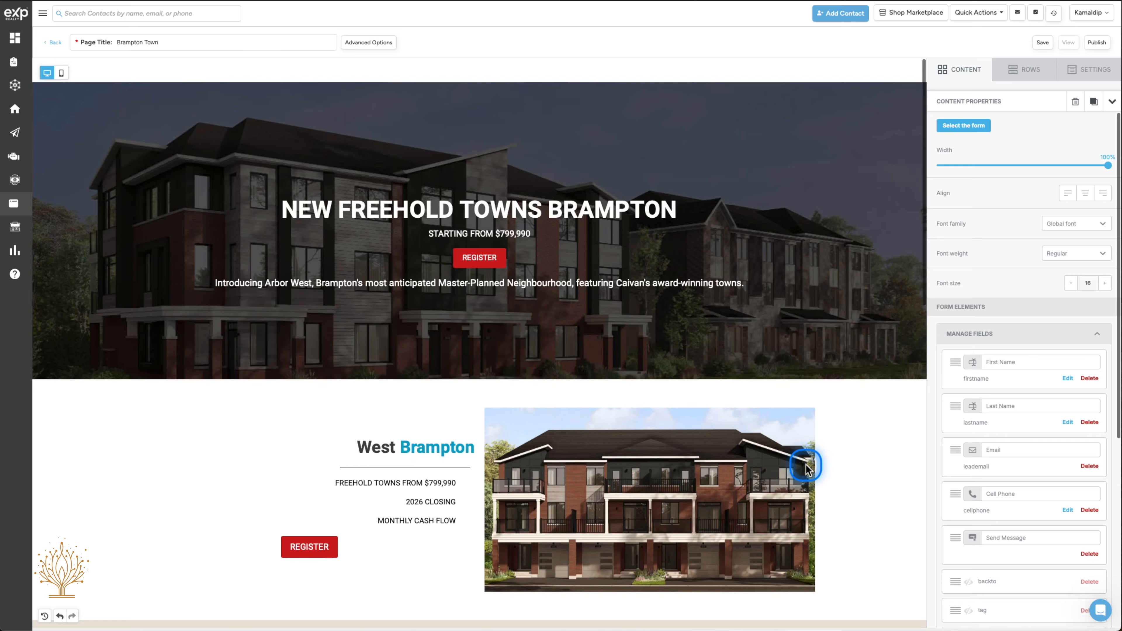
click(508, 234)
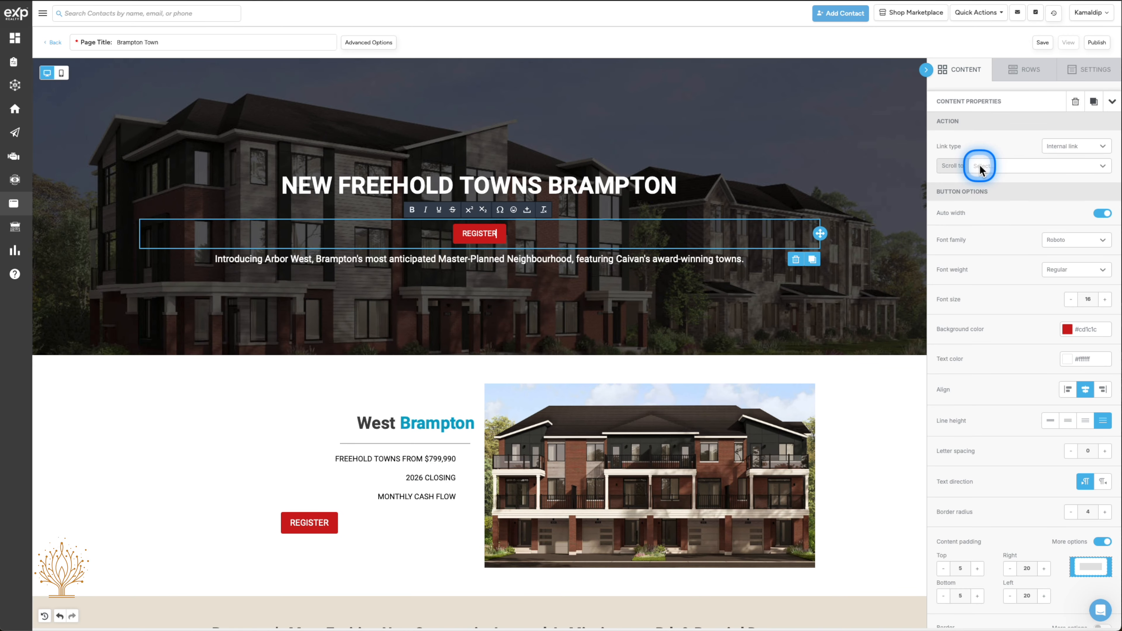
click(1005, 164)
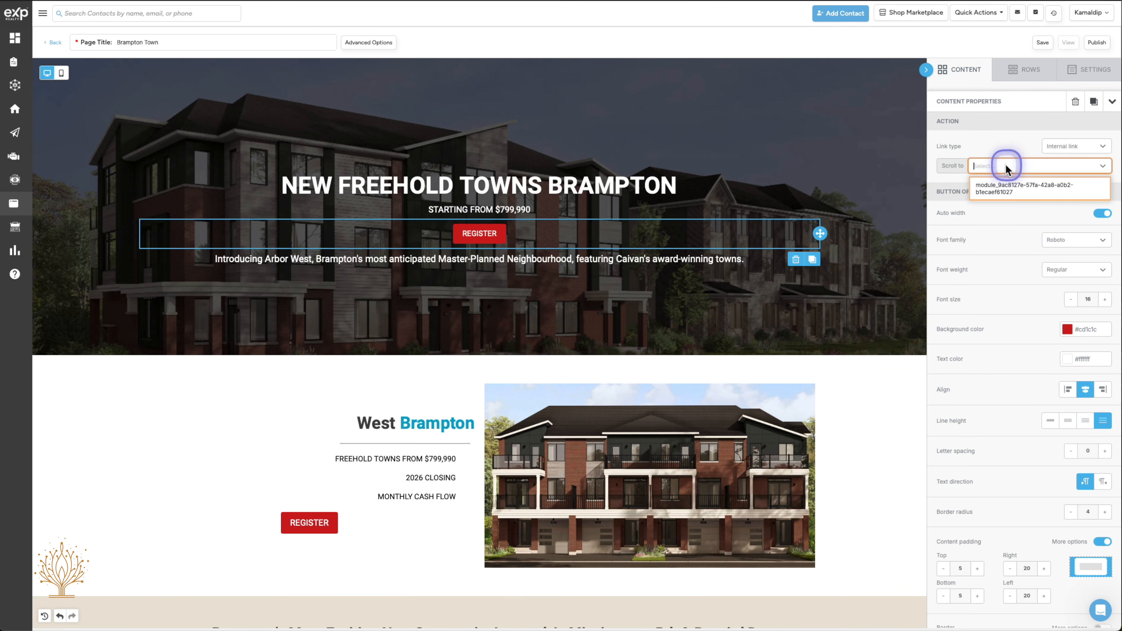
click(999, 189)
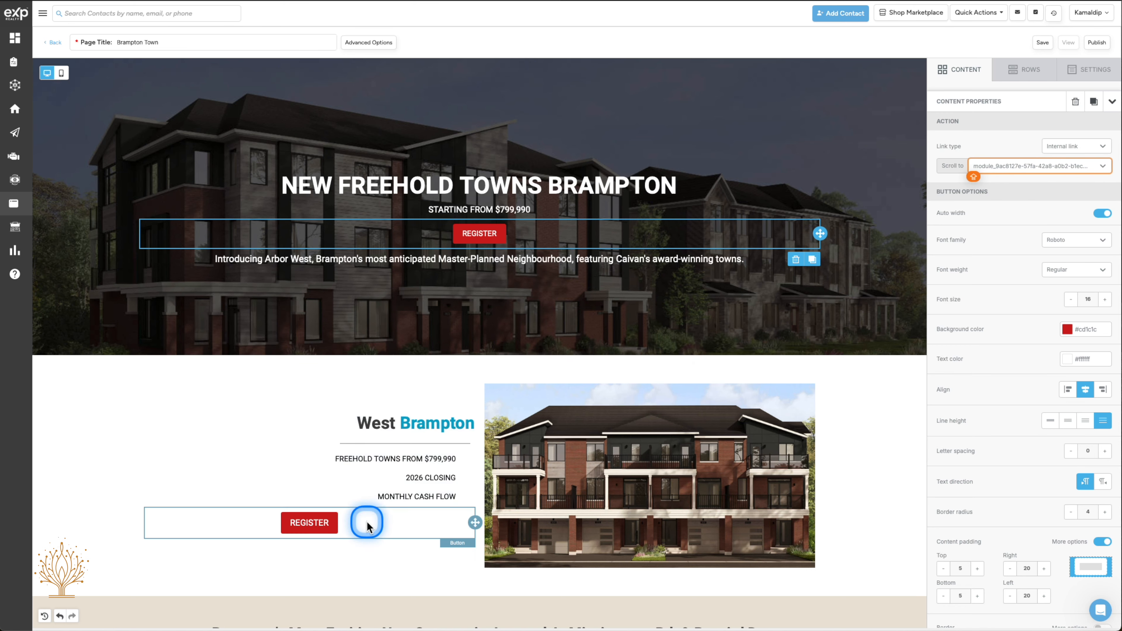
Step: Make the West Brampton REGISTER button an internal link that scrolls to the contact form's block identifier, and save the page
click(363, 523)
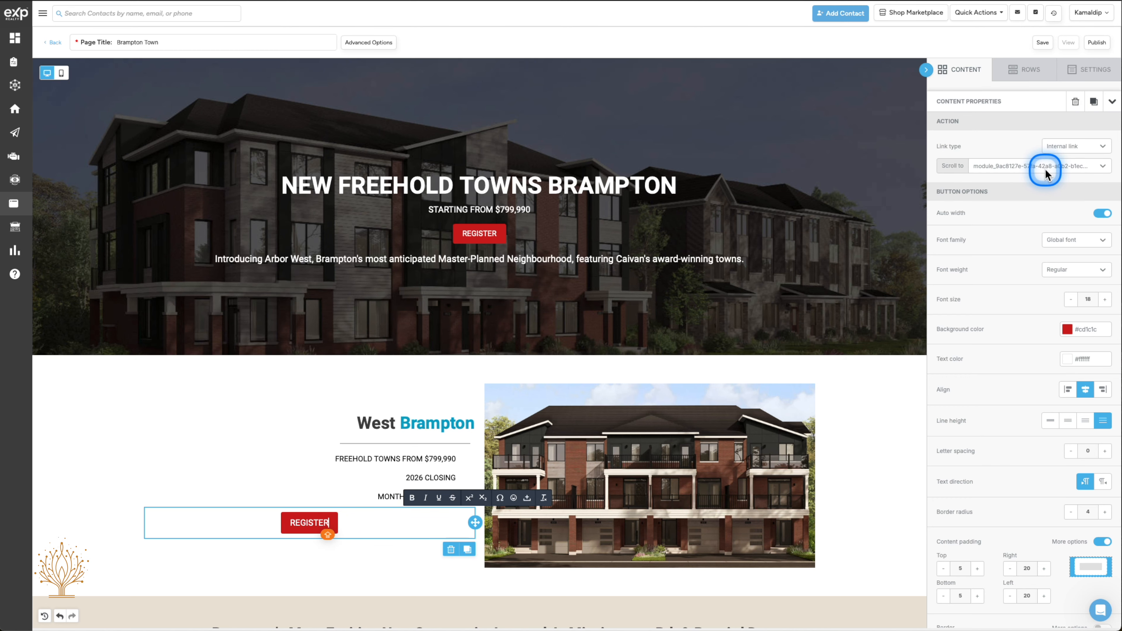
click(1042, 43)
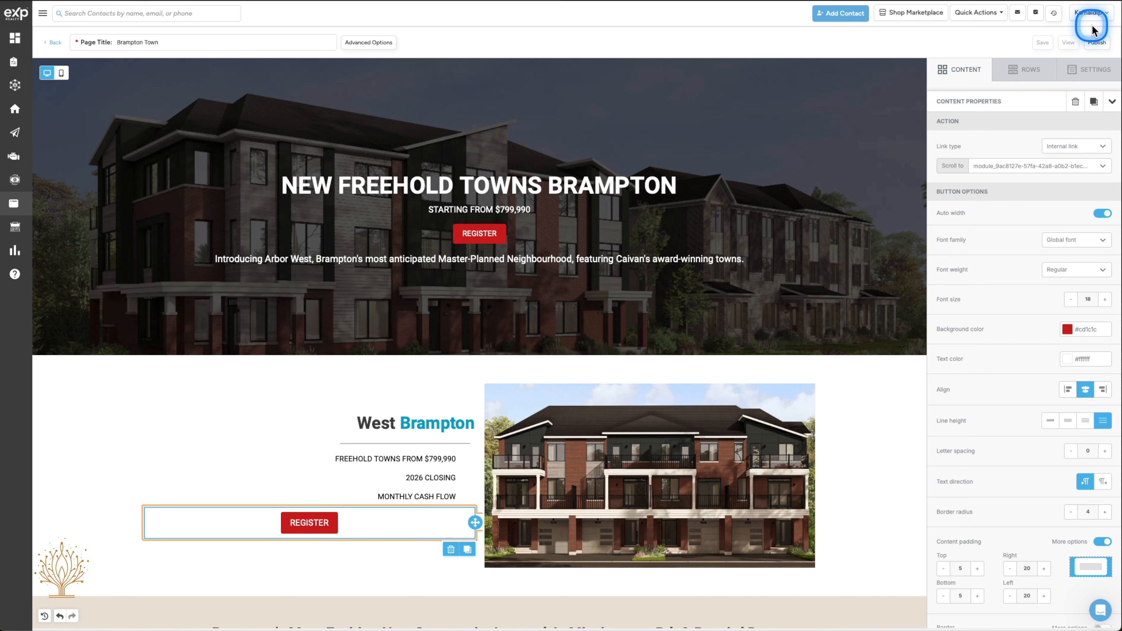
Step: Publish the Brampton Town page, check its published status in the list of all pages, and reopen it for editing
click(1097, 43)
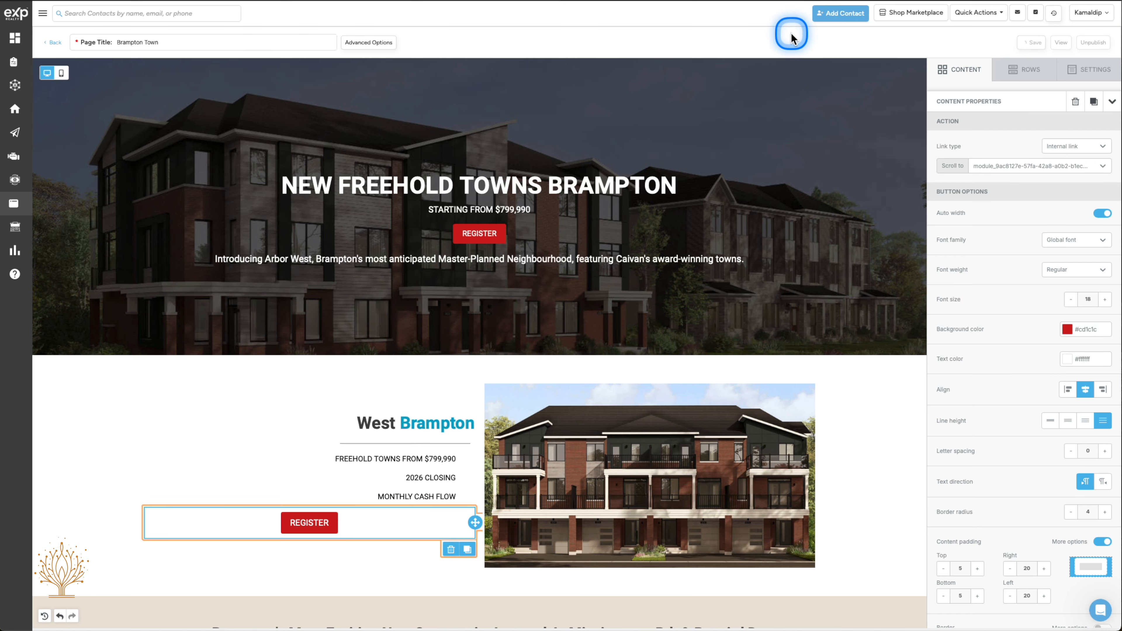
click(52, 45)
click(55, 395)
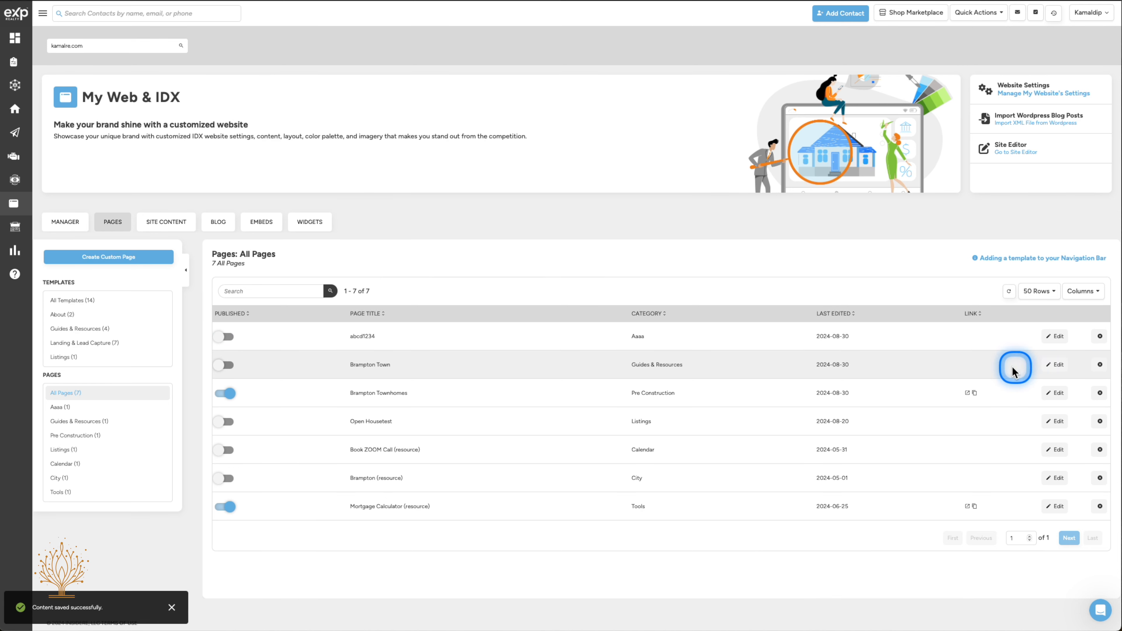
click(1057, 365)
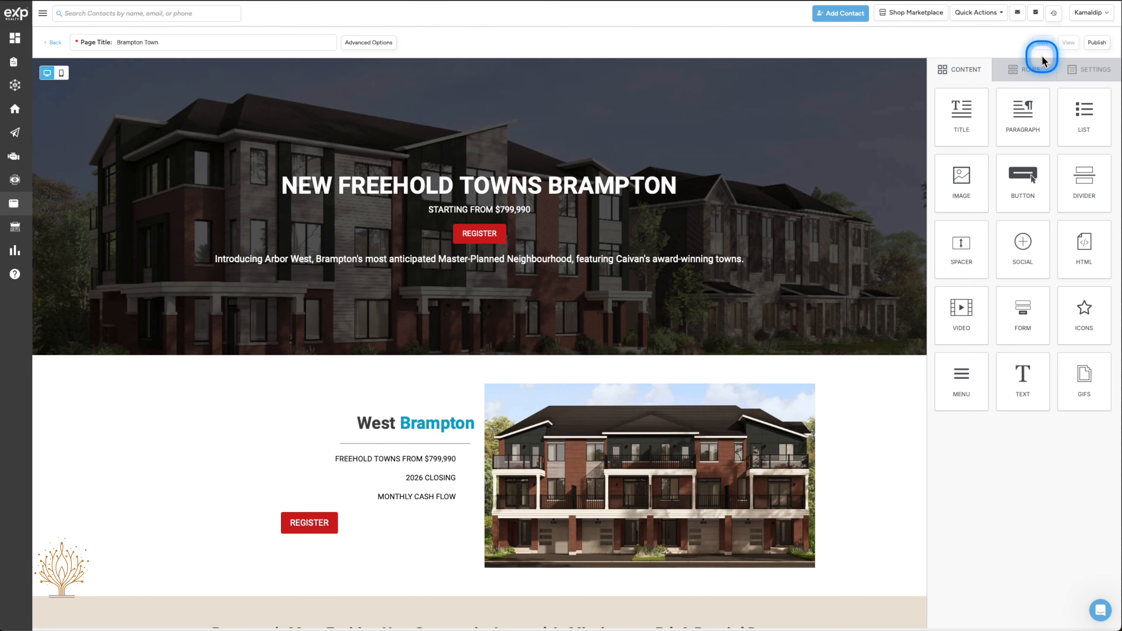
click(54, 43)
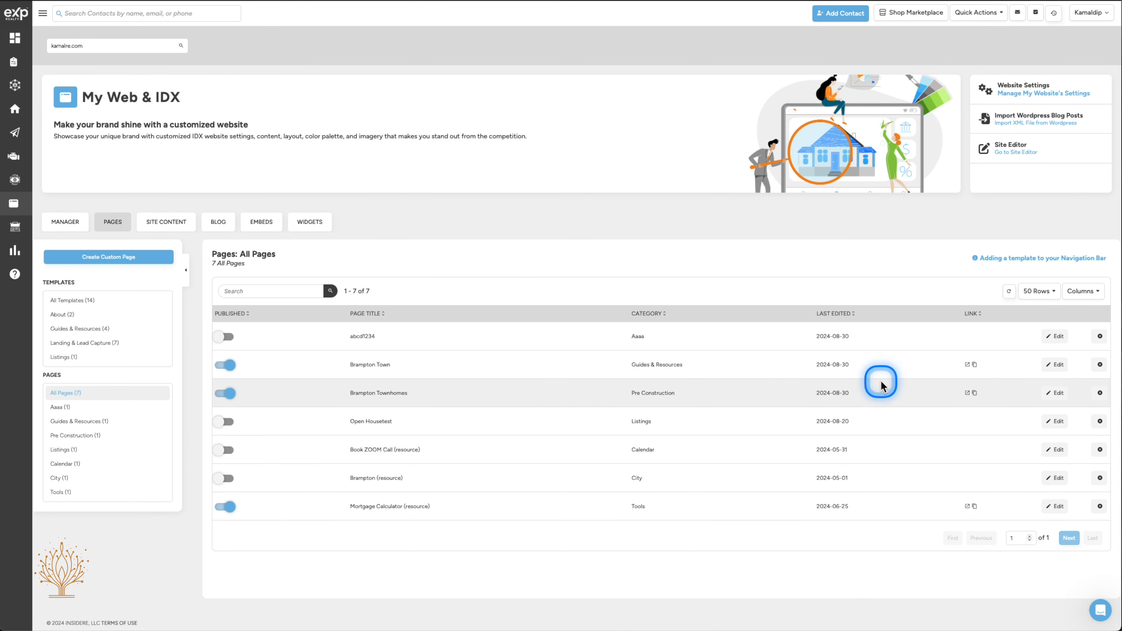
click(1054, 364)
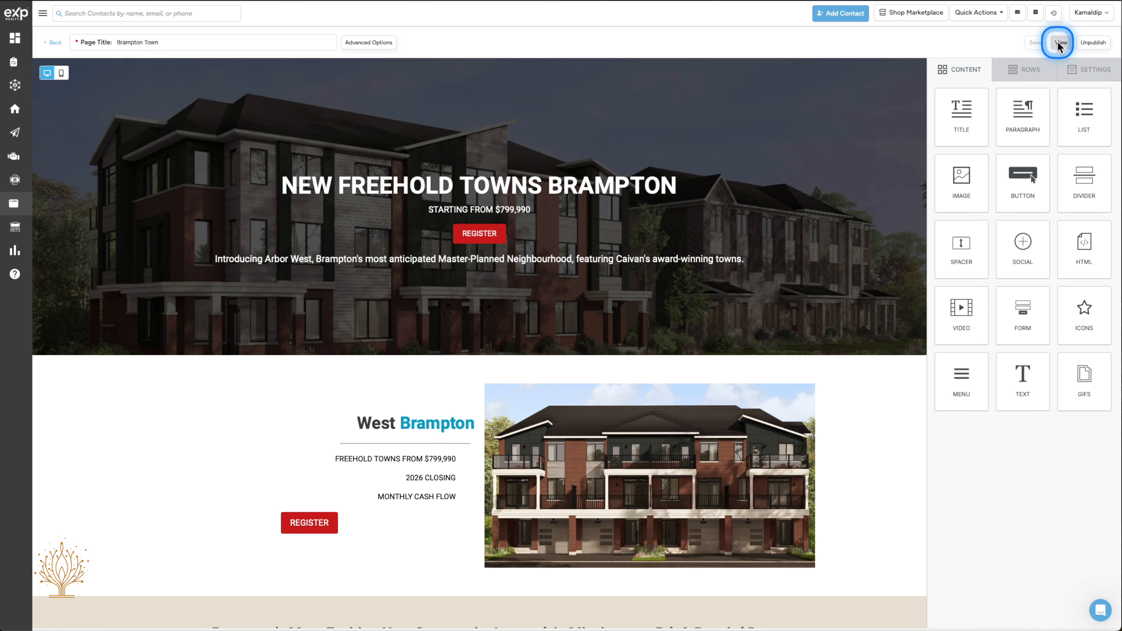
Step: View the live page and test whether the hero and West Brampton REGISTER buttons scroll to the contact form
click(1059, 43)
scroll(906, 253, down, 15)
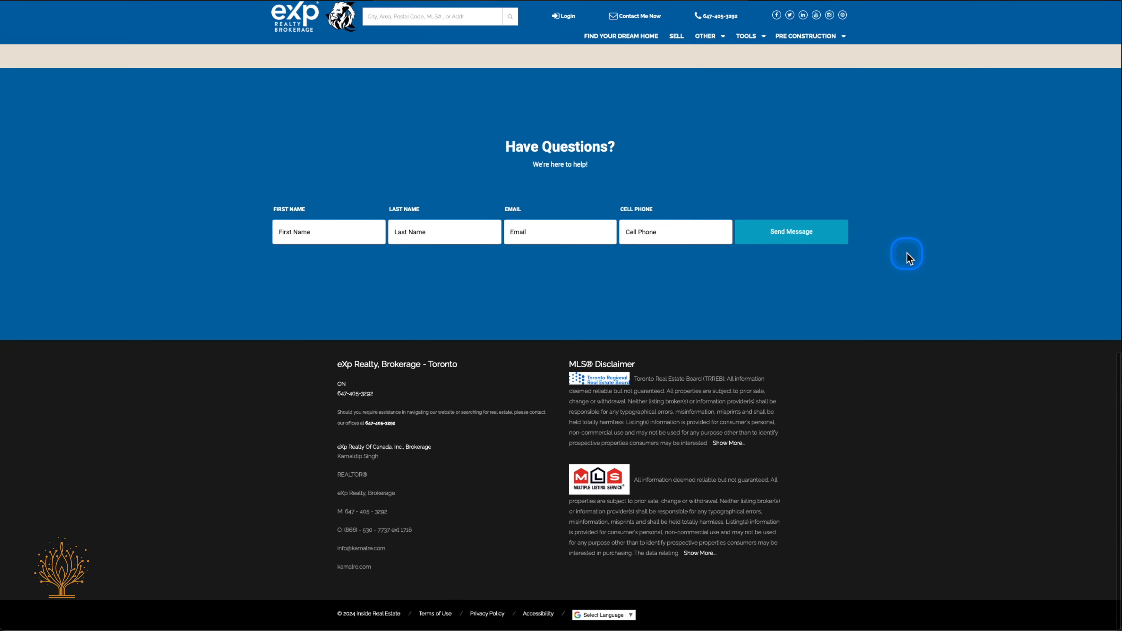
scroll(907, 254, up, 15)
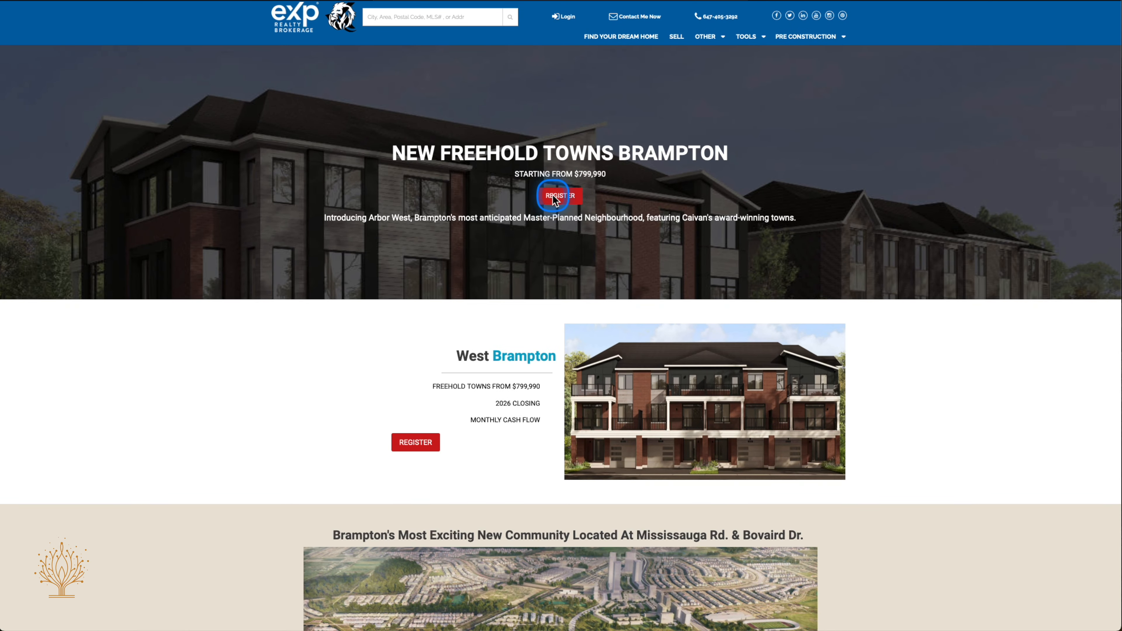
click(562, 197)
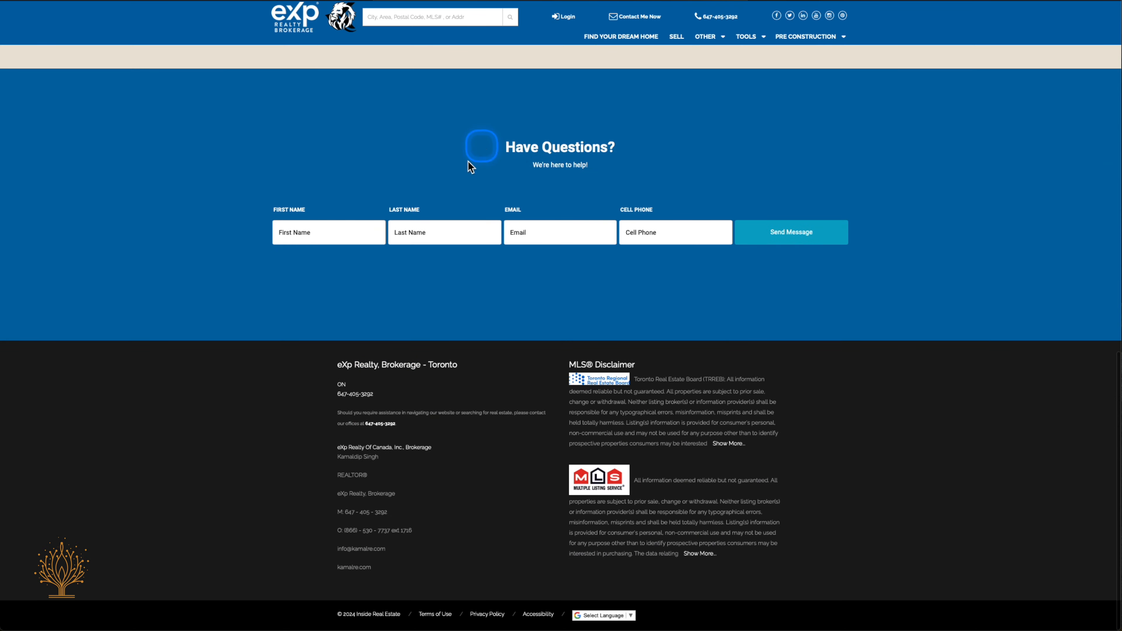
scroll(628, 266, up, 15)
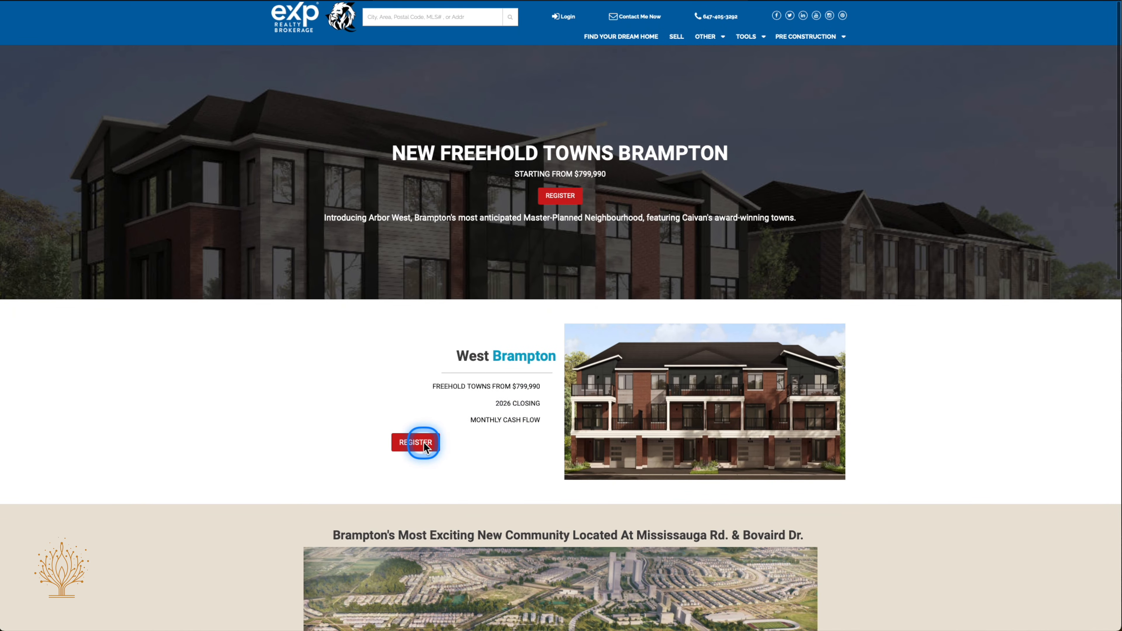
click(416, 444)
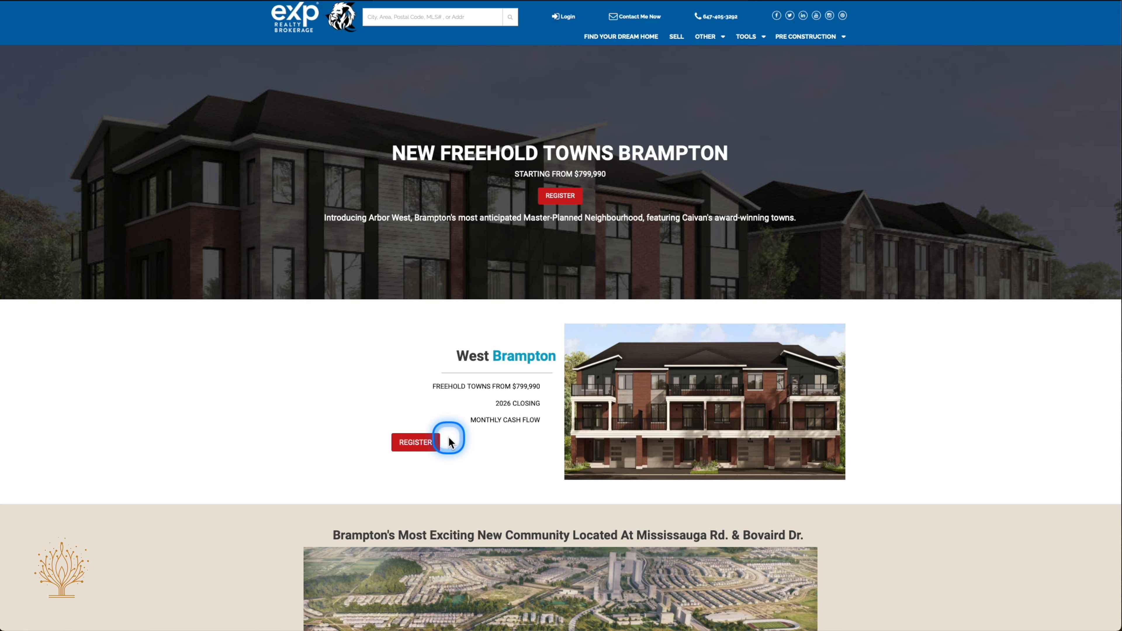
Step: Back in the editor, set the West Brampton REGISTER button to an internal link scrolling to the contact form's block identifier, and save
click(307, 1)
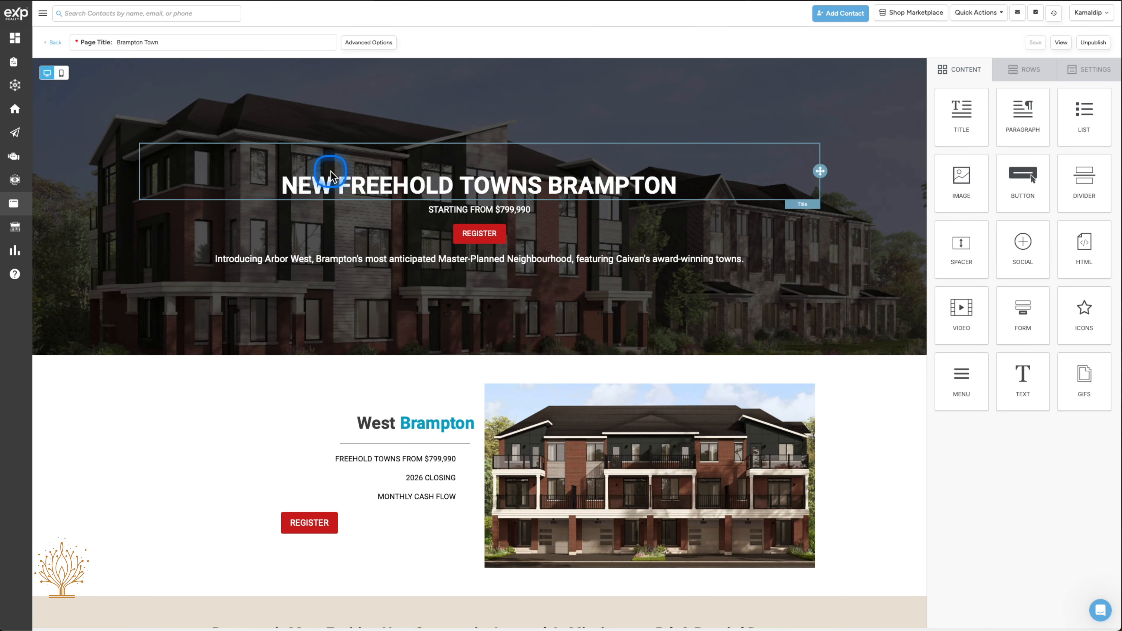
click(339, 519)
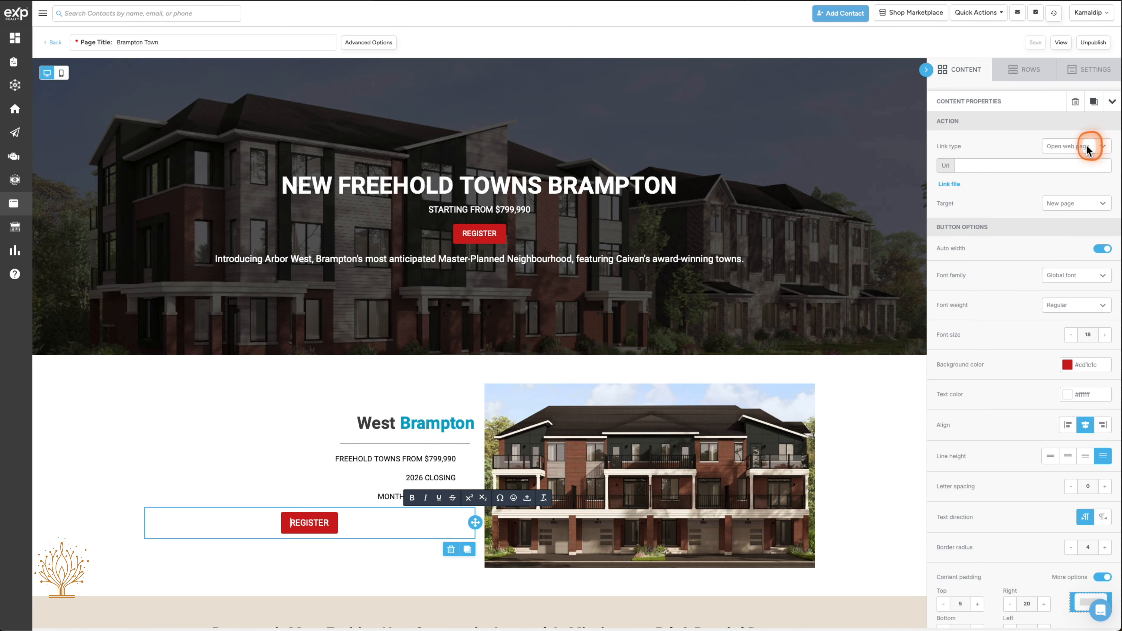
click(1088, 148)
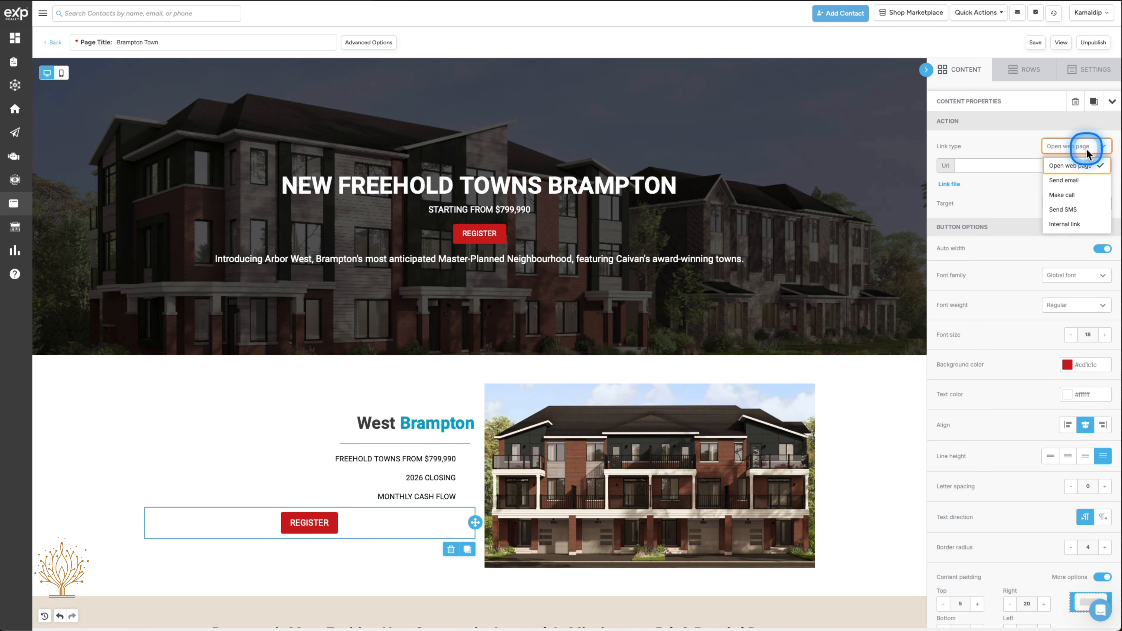
click(1054, 178)
click(1018, 166)
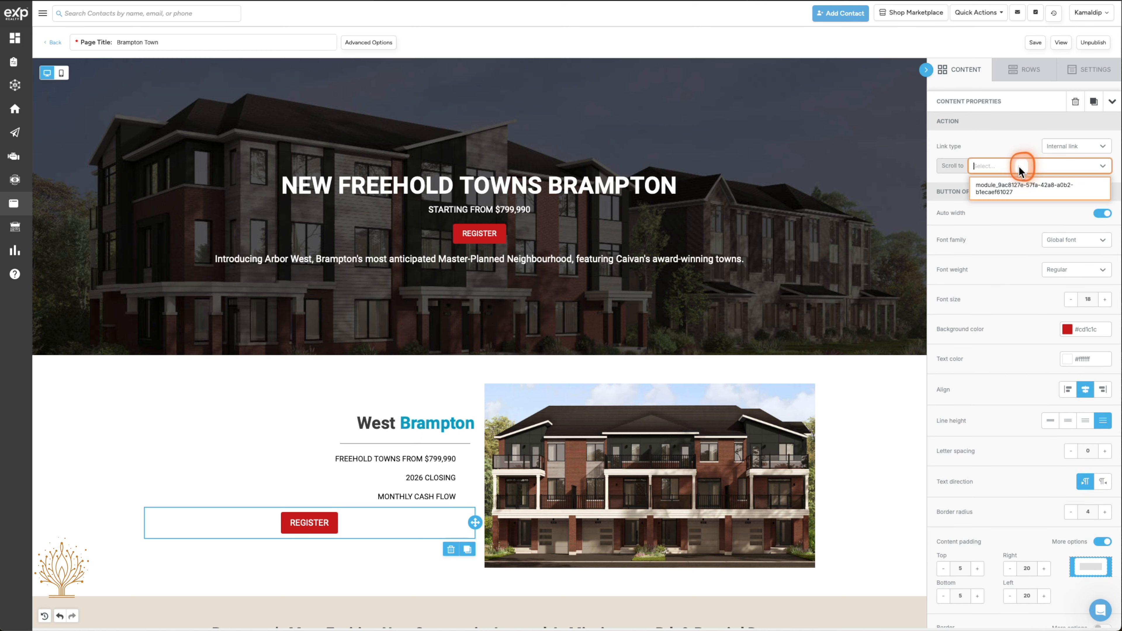
click(996, 188)
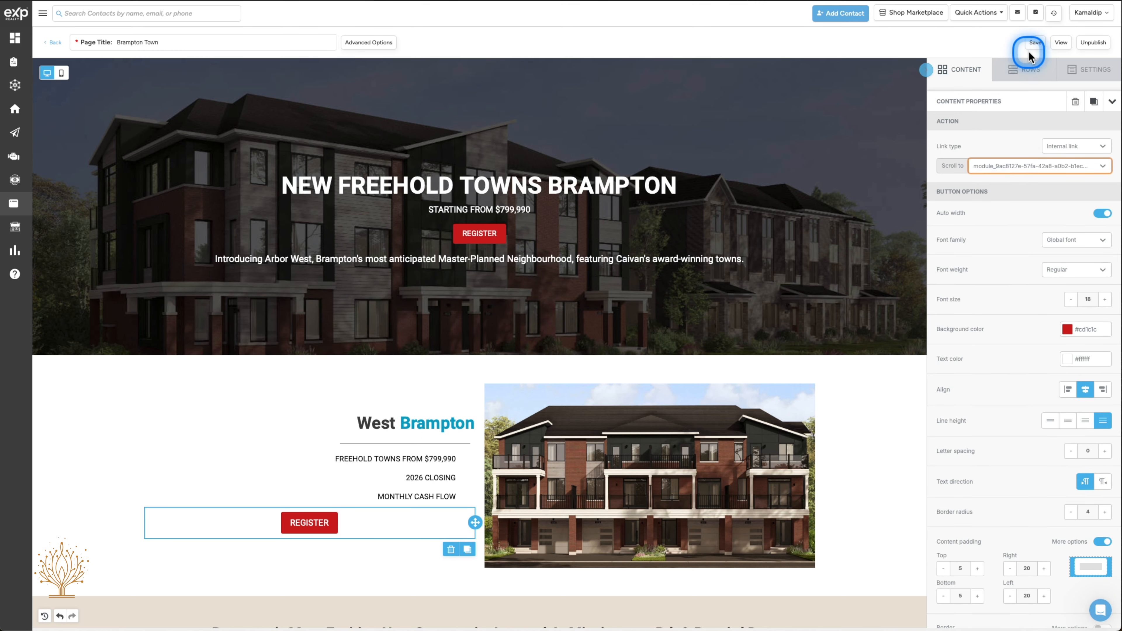
click(1033, 42)
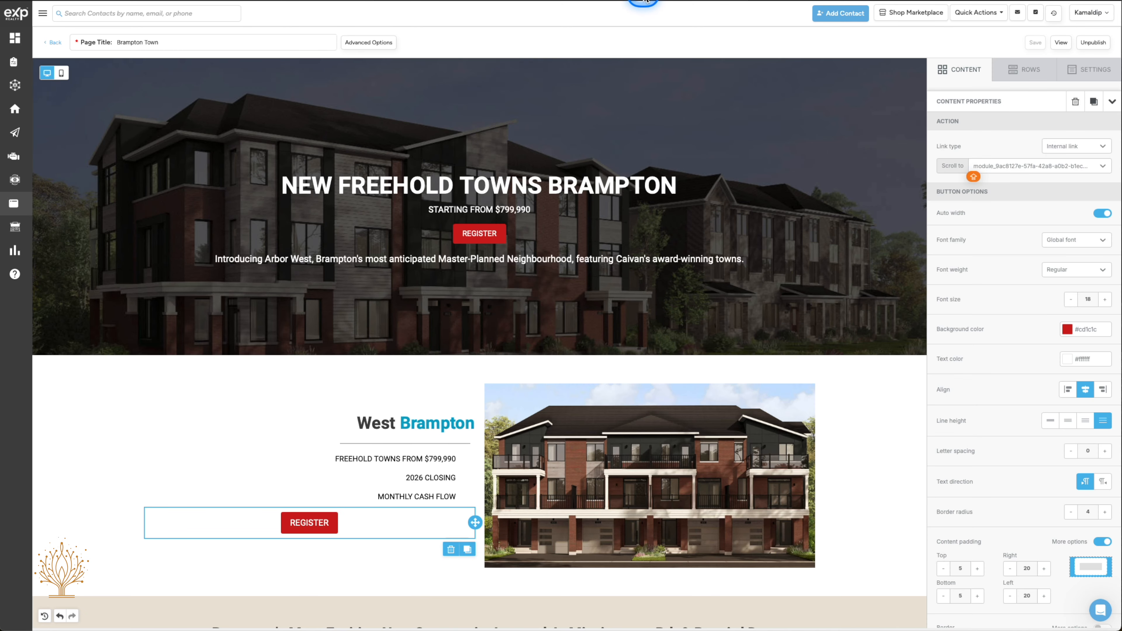
Step: Retest the live West Brampton REGISTER button, and copy the disclaimer beneath the Register To Get Floor Plans form on the other Brampton towns page
click(645, 1)
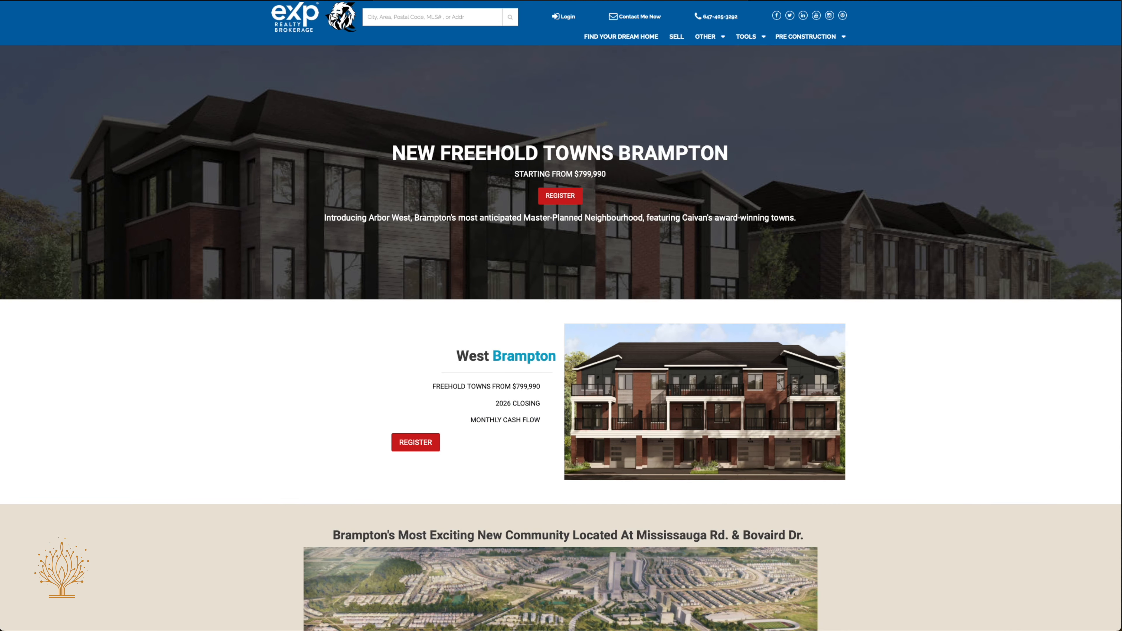
click(419, 444)
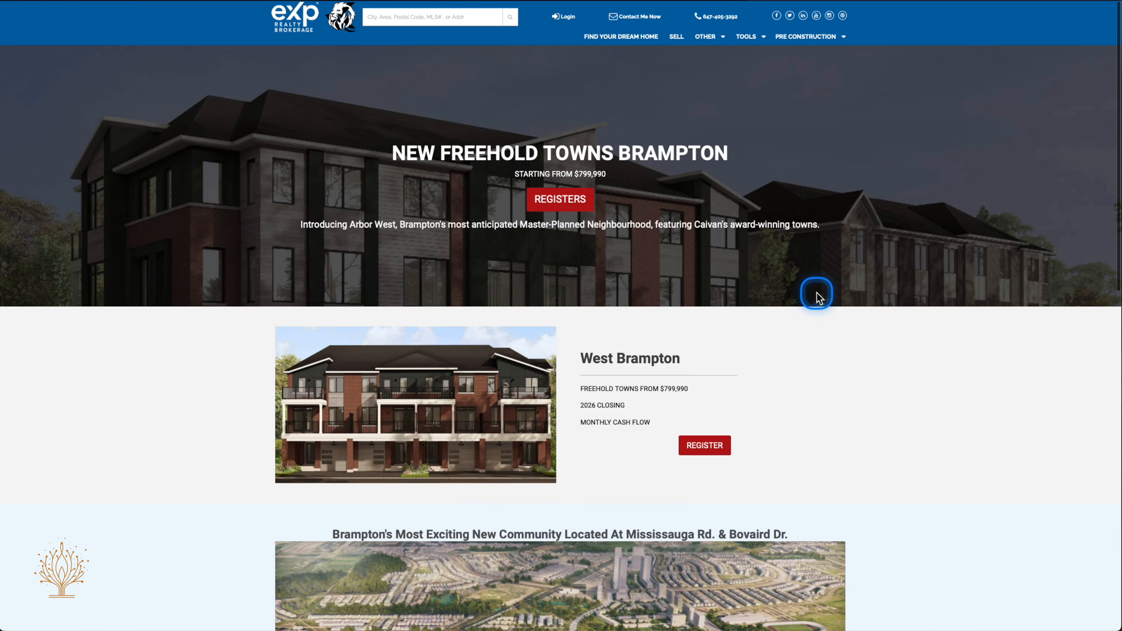
scroll(816, 293, down, 15)
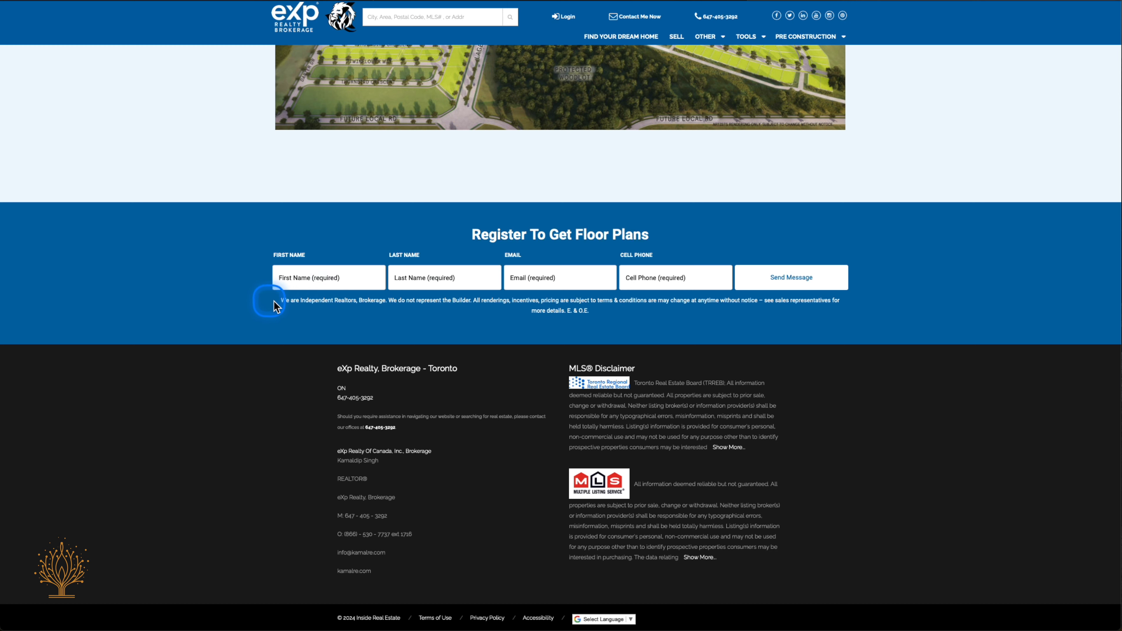
drag(281, 304, 534, 315)
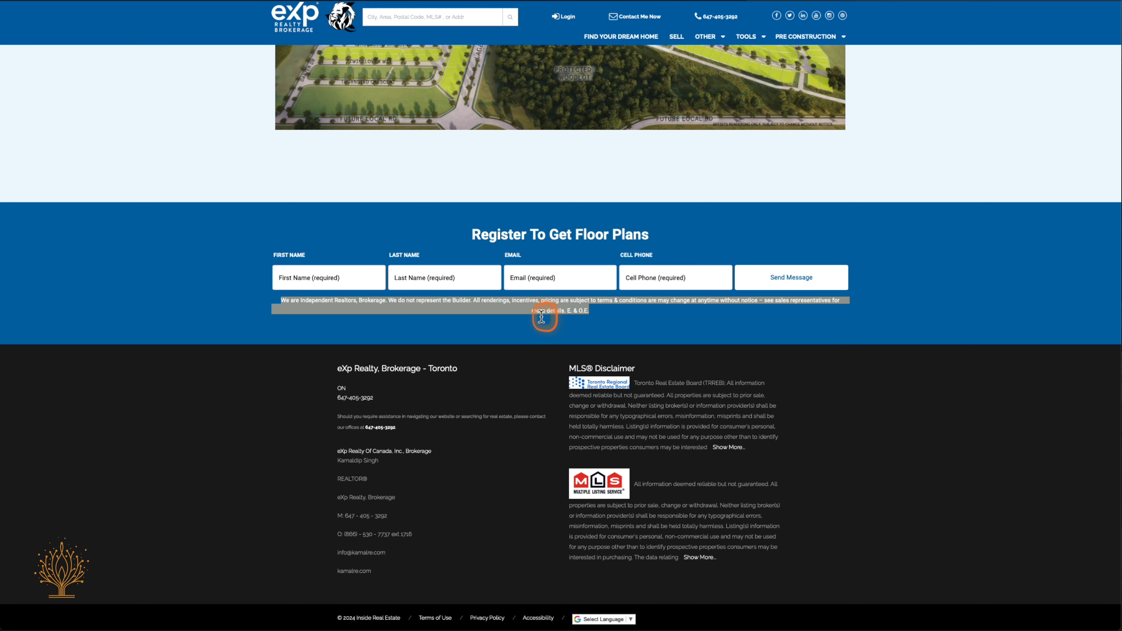
right_click(581, 316)
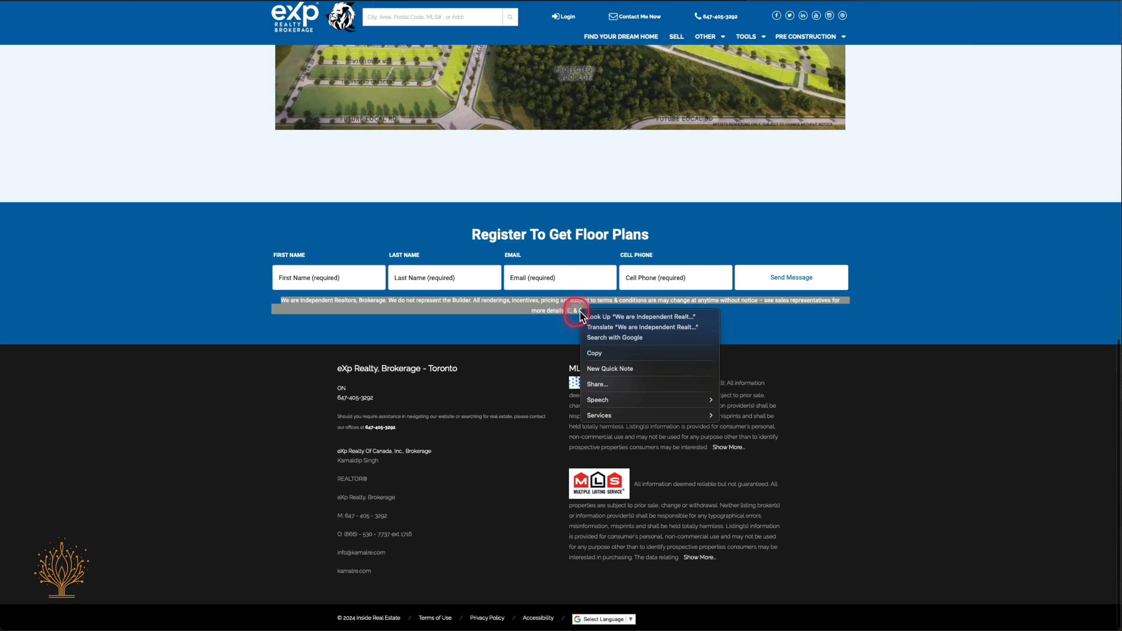
click(666, 355)
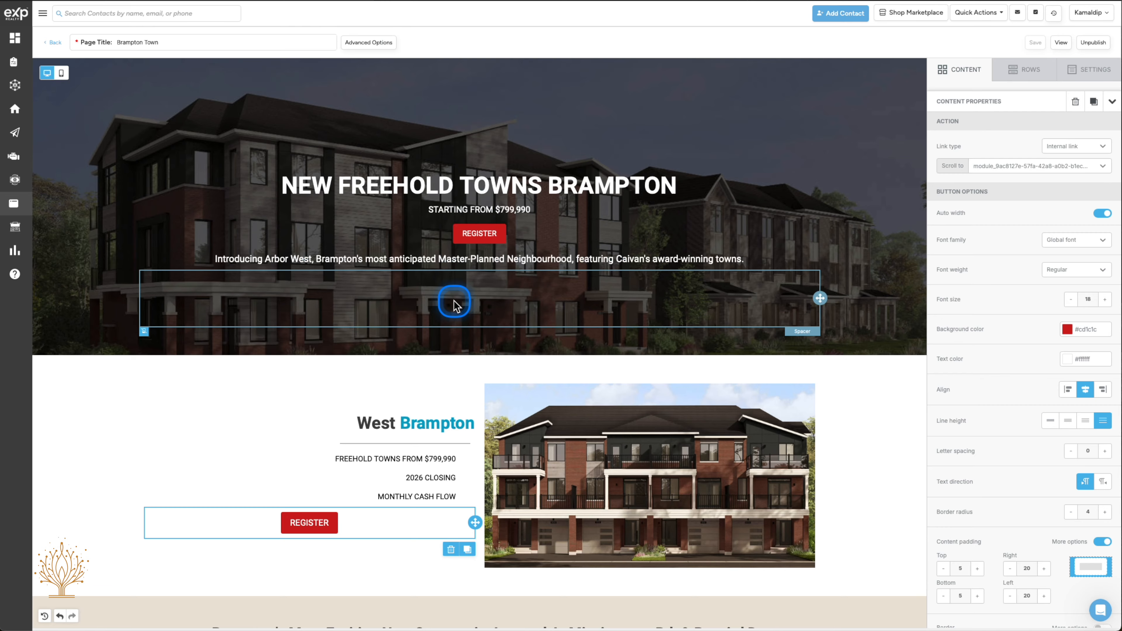
Step: Add a Text block directly below the contact form in the Have Questions section and set its text color to #ffffff
scroll(453, 303, down, 20)
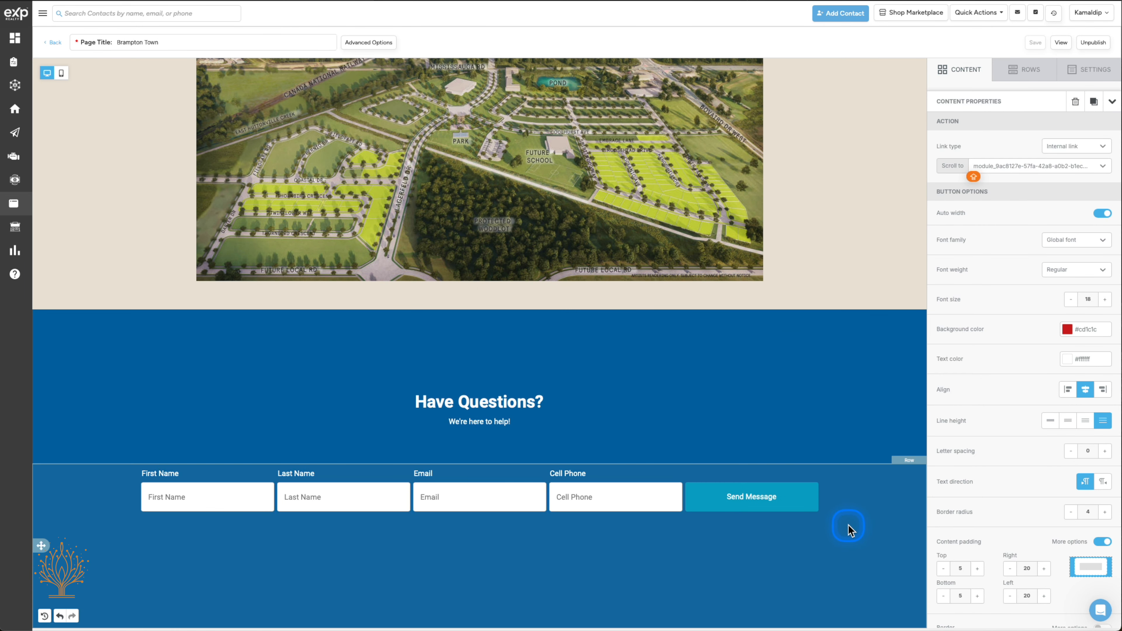
click(967, 73)
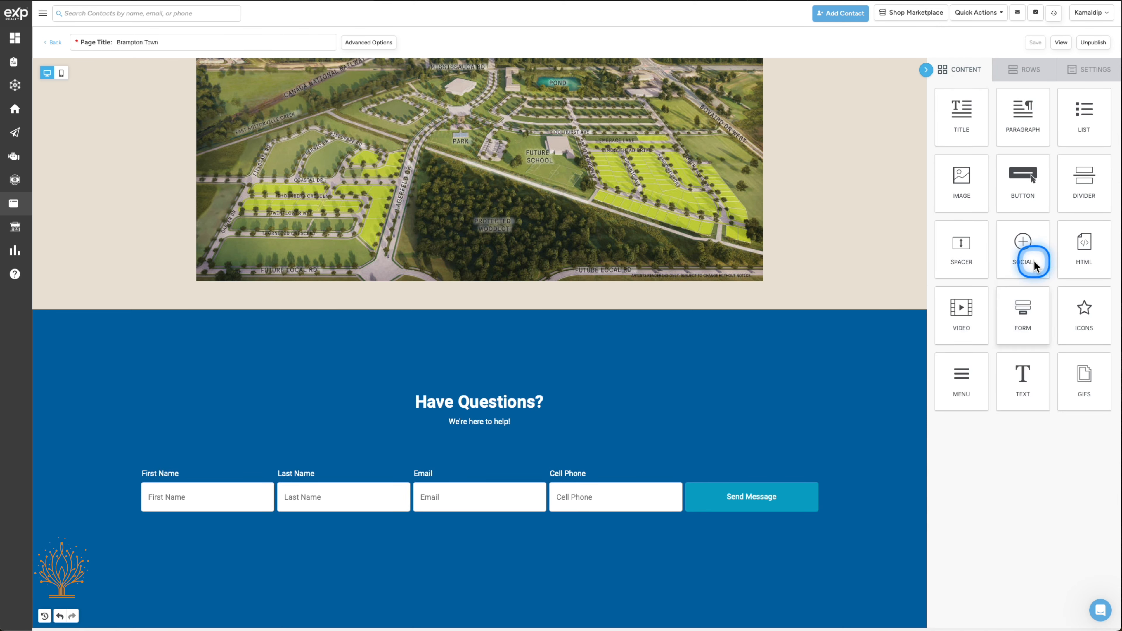
drag(1024, 376, 559, 530)
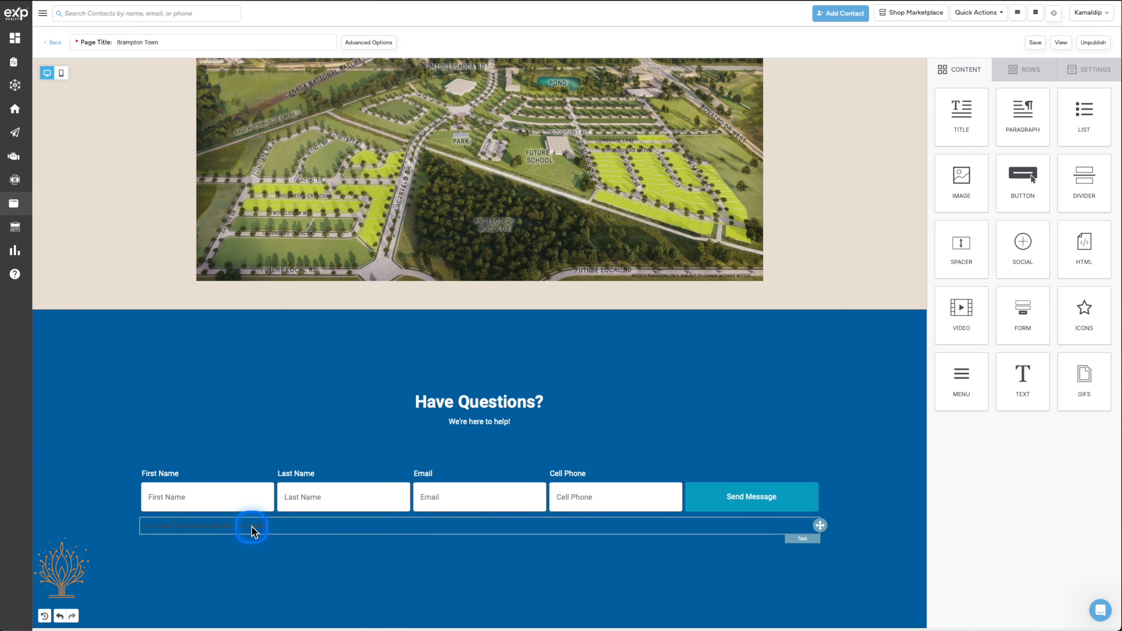
click(228, 530)
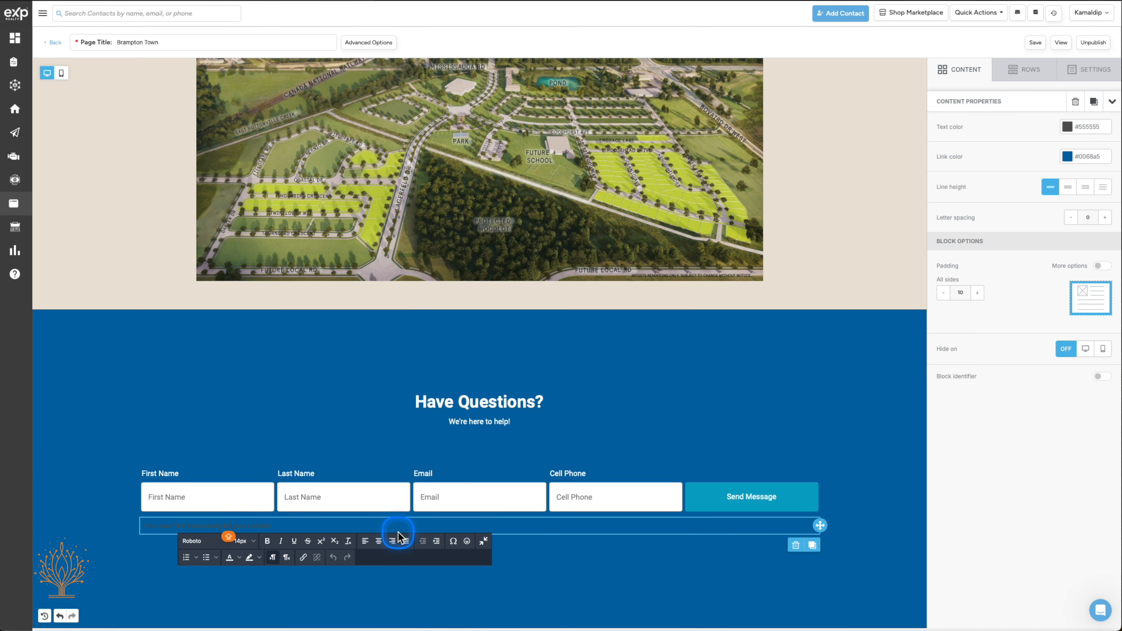
click(1067, 126)
click(980, 228)
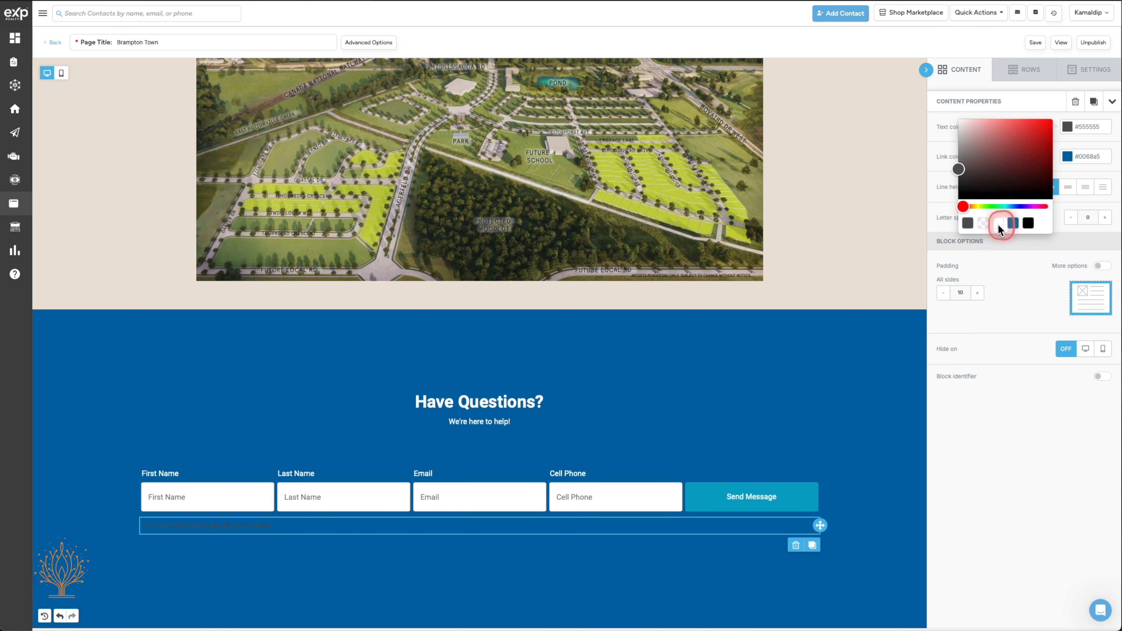
Step: Replace the new text block's placeholder with the copied independent realtors disclaimer and save the page
drag(283, 527, 152, 526)
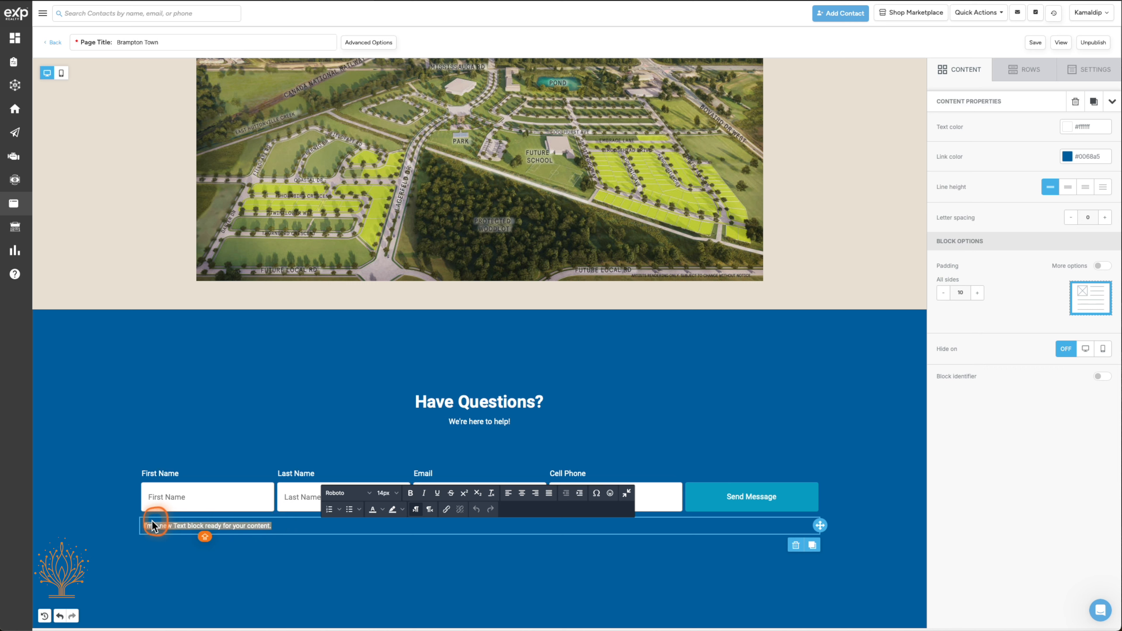
key(ctrl+v)
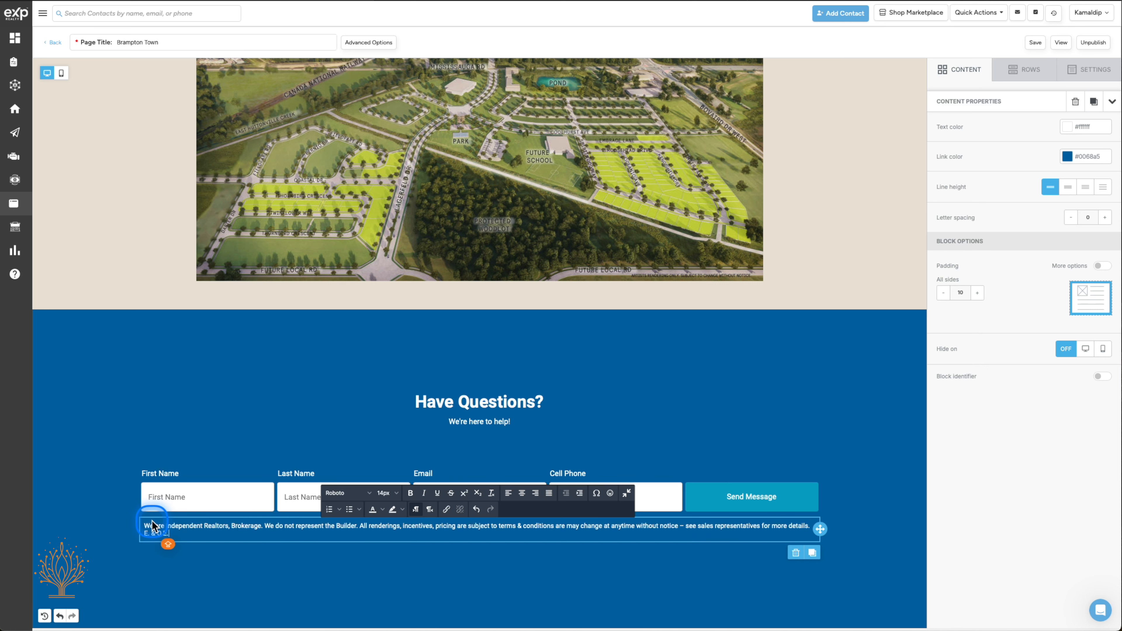
click(671, 559)
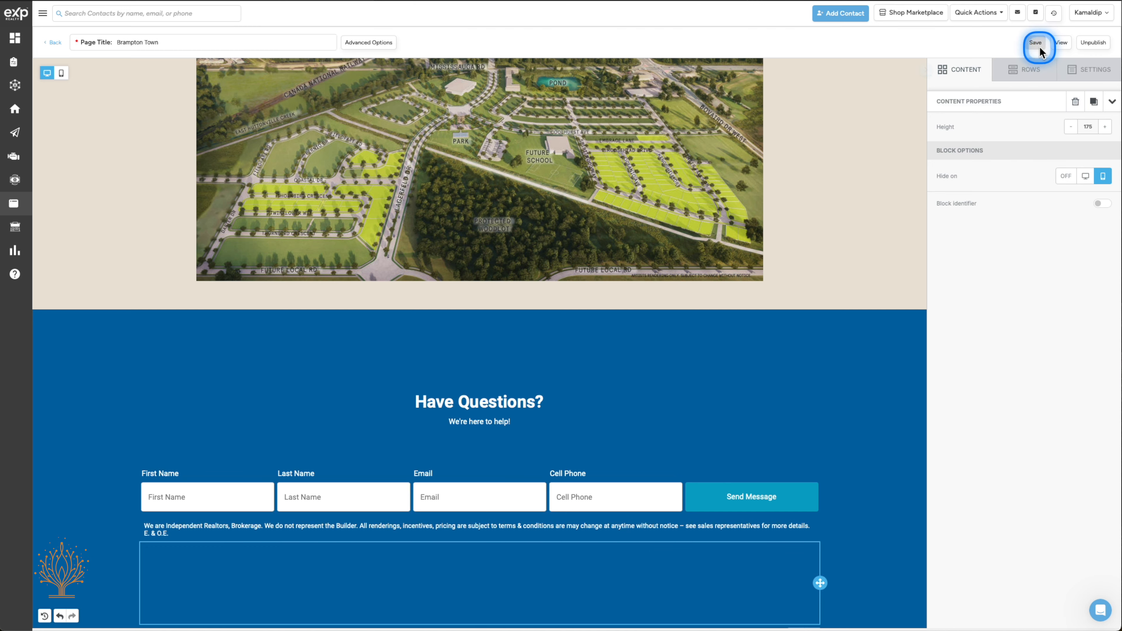
click(1066, 100)
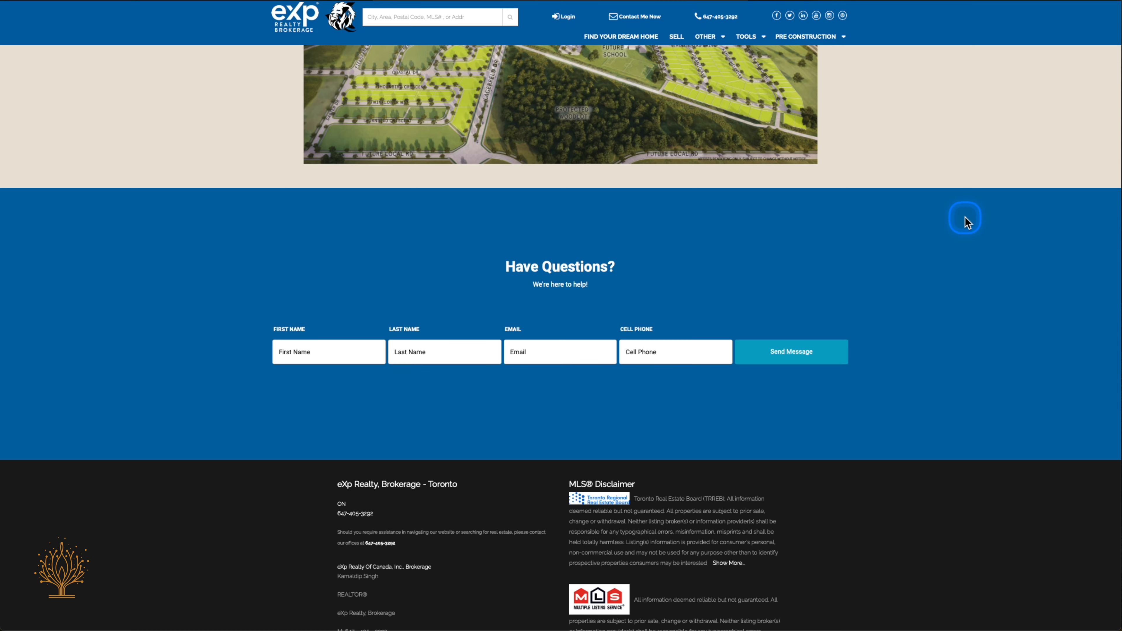
Step: Turn off Show Header in the Brampton Town page's advanced options, save, and reload the live page to check it
scroll(966, 222, down, 3)
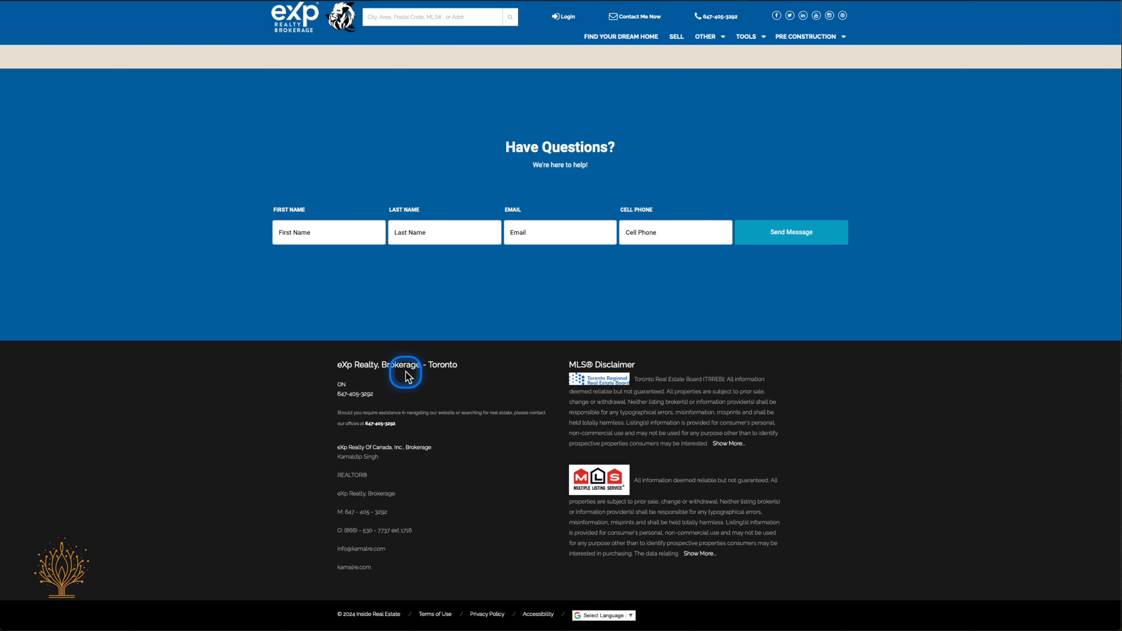
scroll(674, 441, up, 15)
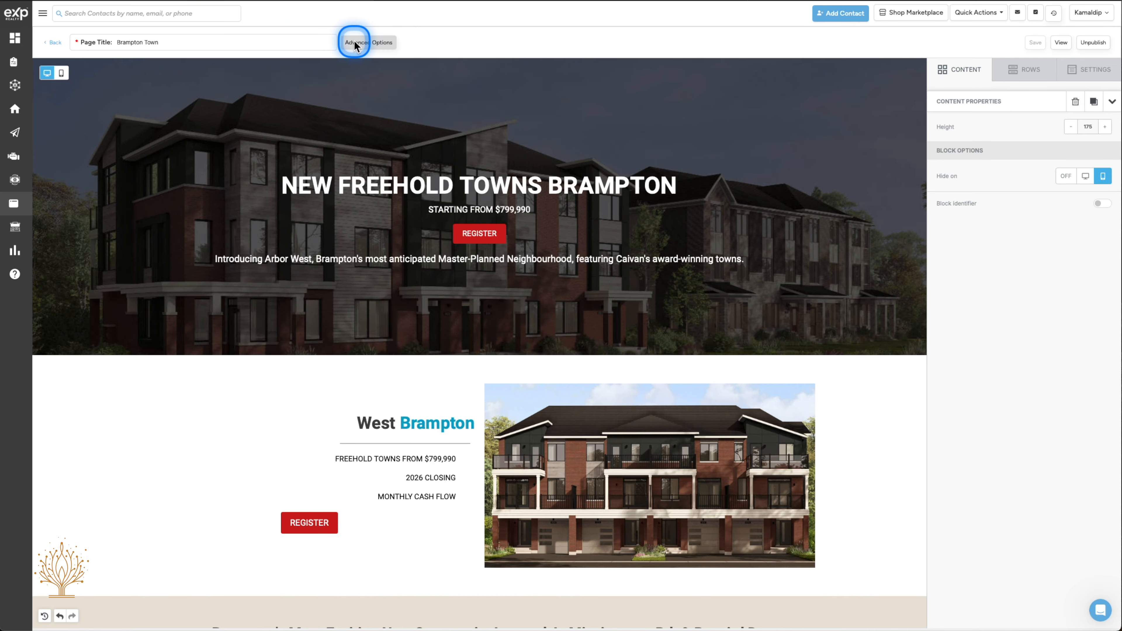
click(354, 44)
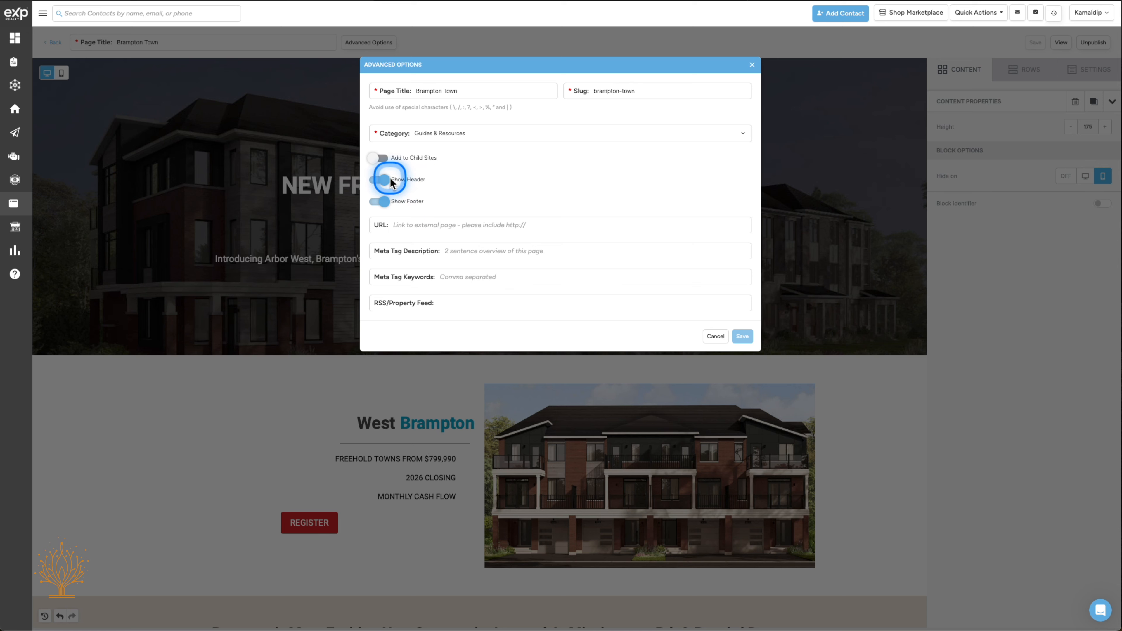
click(380, 180)
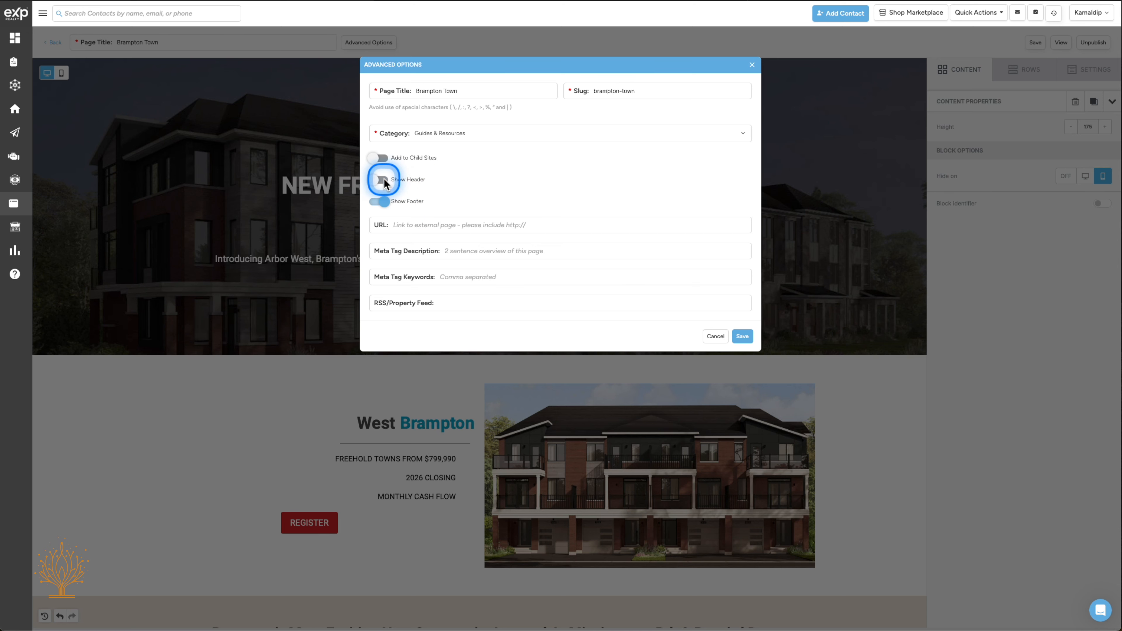
click(742, 336)
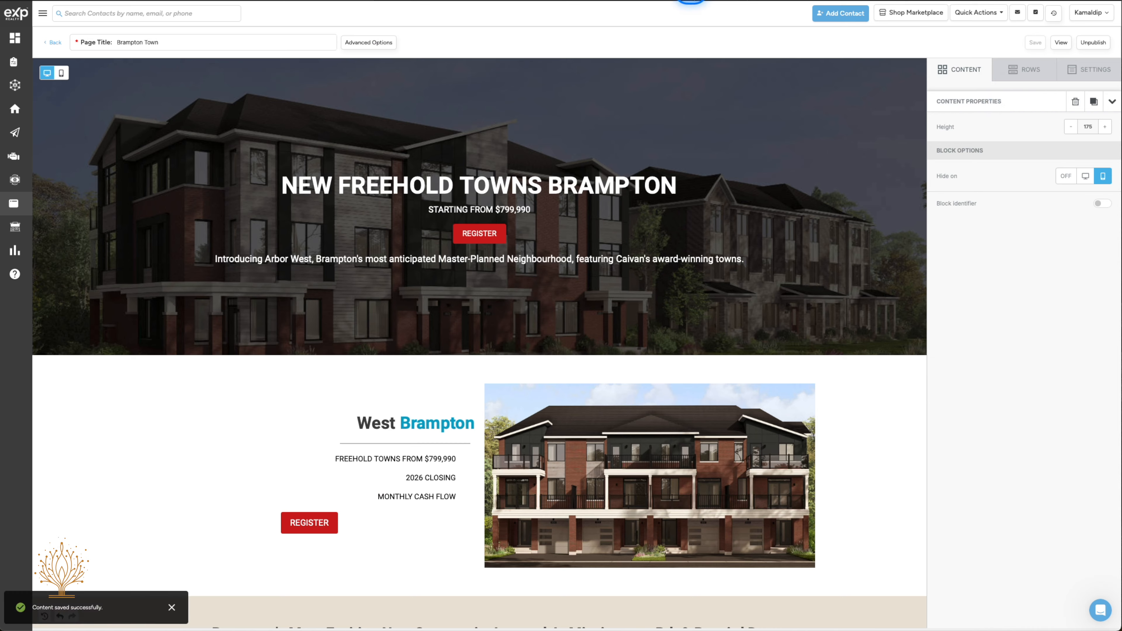
click(690, 2)
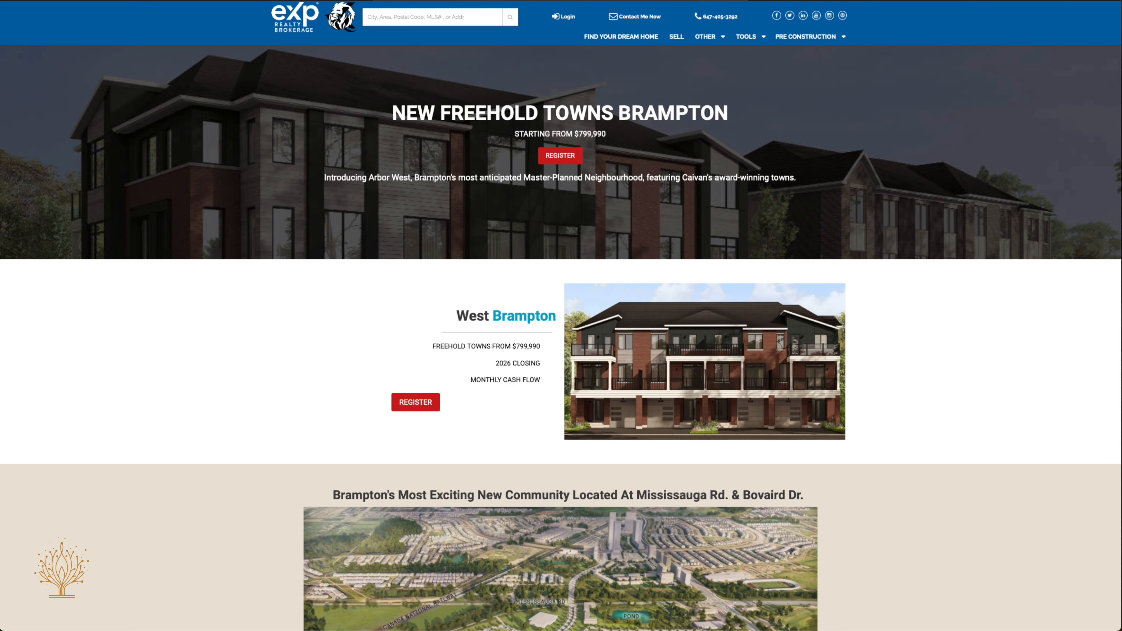
key(super+r)
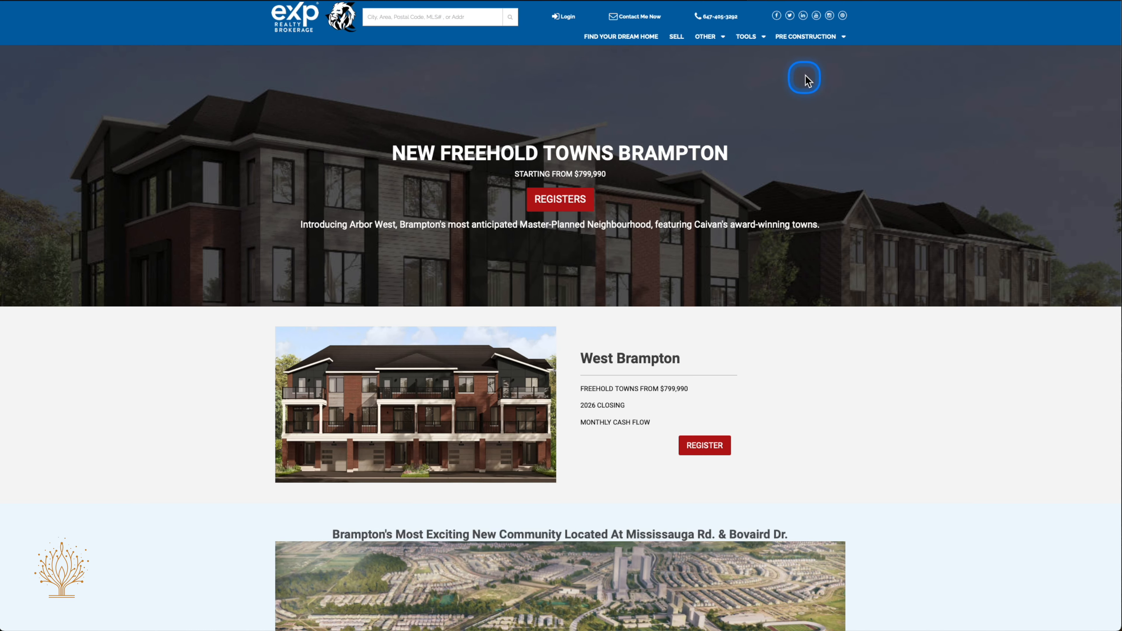
Step: Change the Brampton Town page's category to Pre Construction in the advanced options and save
mouse_move(812, 39)
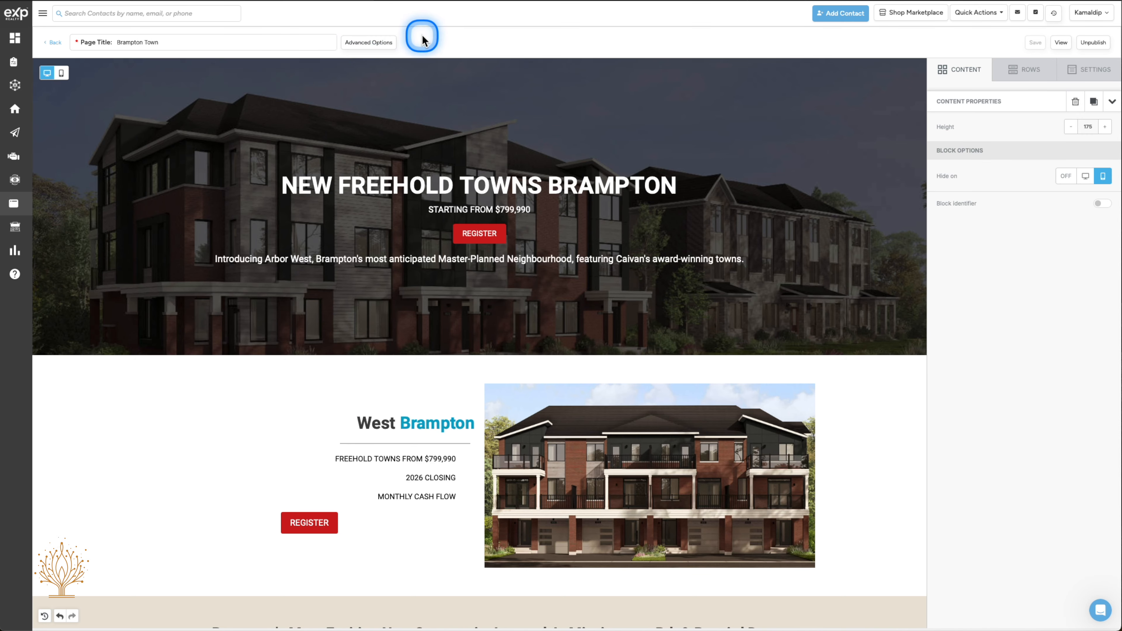
click(359, 44)
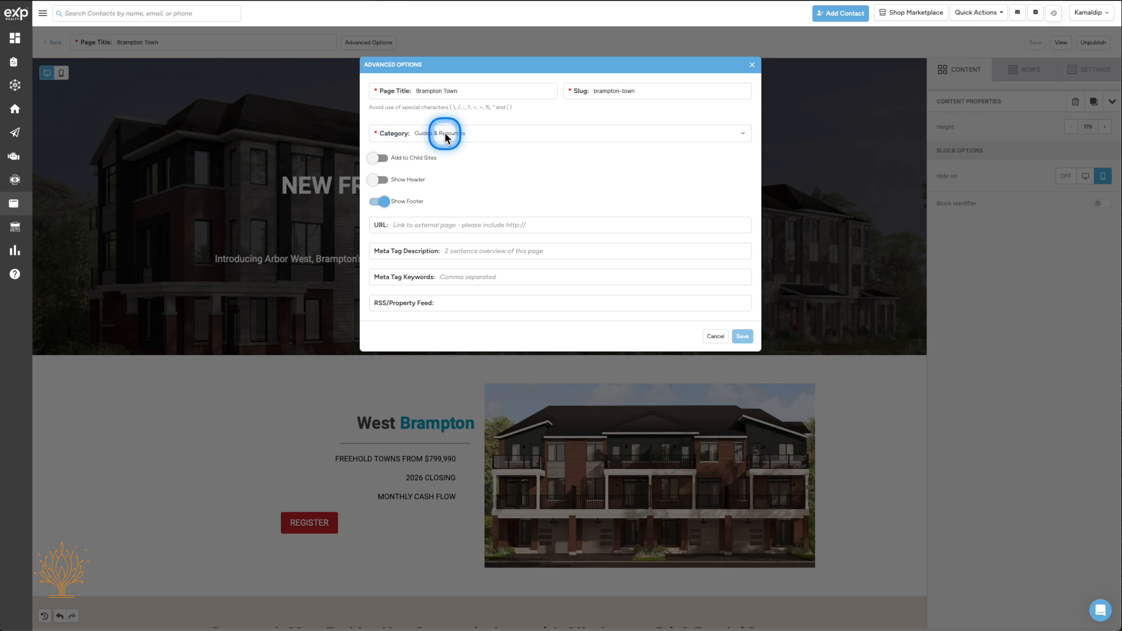
click(469, 132)
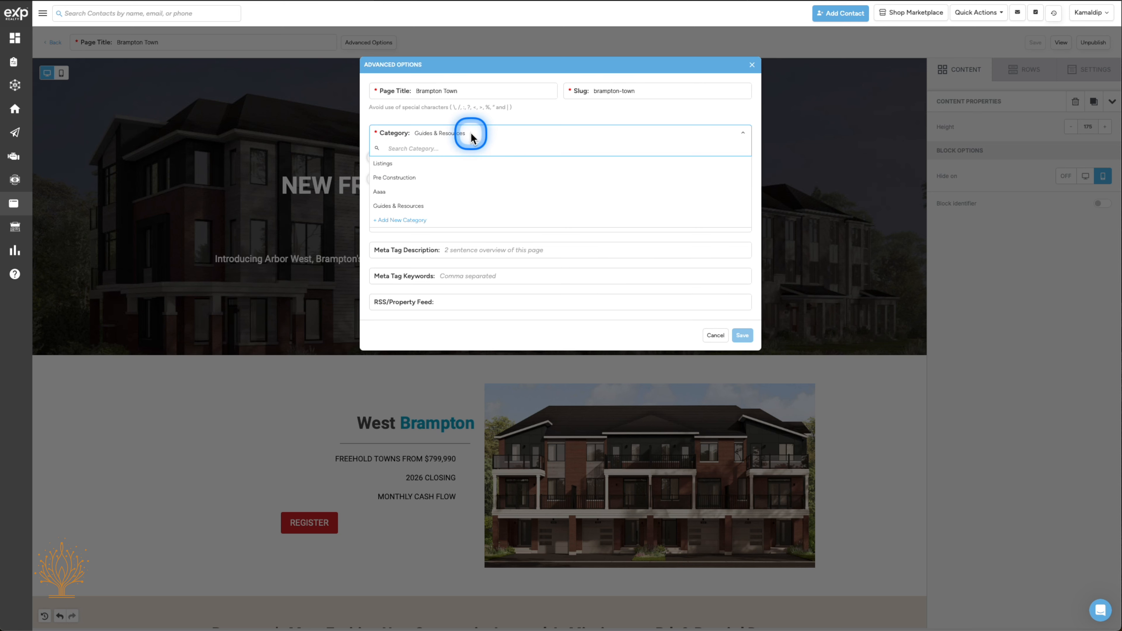
click(394, 178)
click(736, 332)
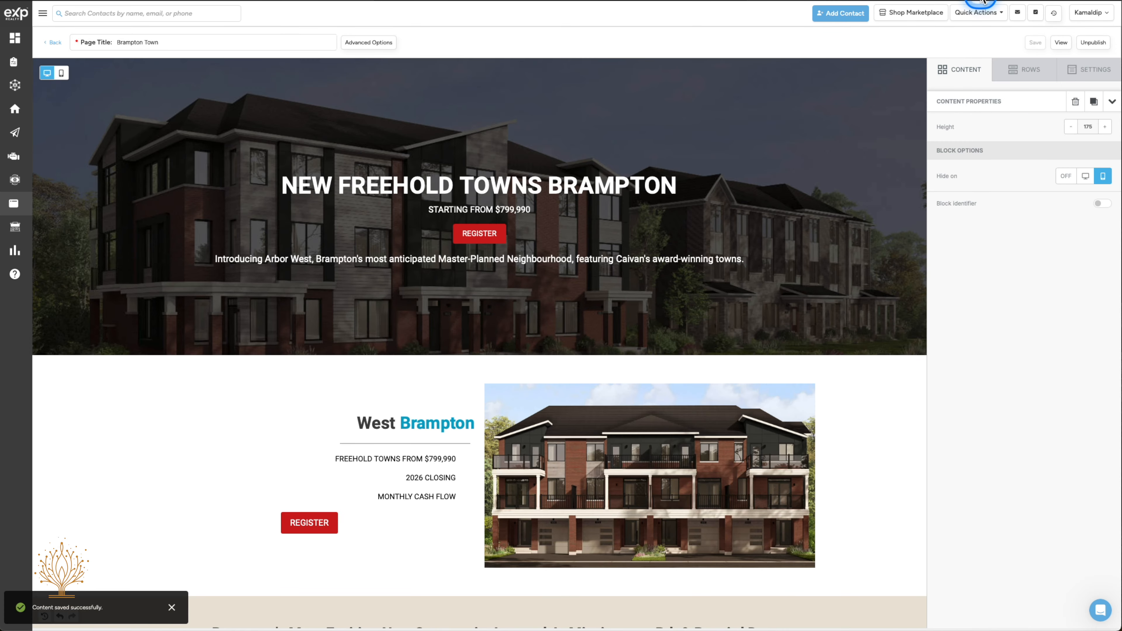
Step: On the live site, open the Brampton Town page through the Pre Construction navigation category
click(982, 1)
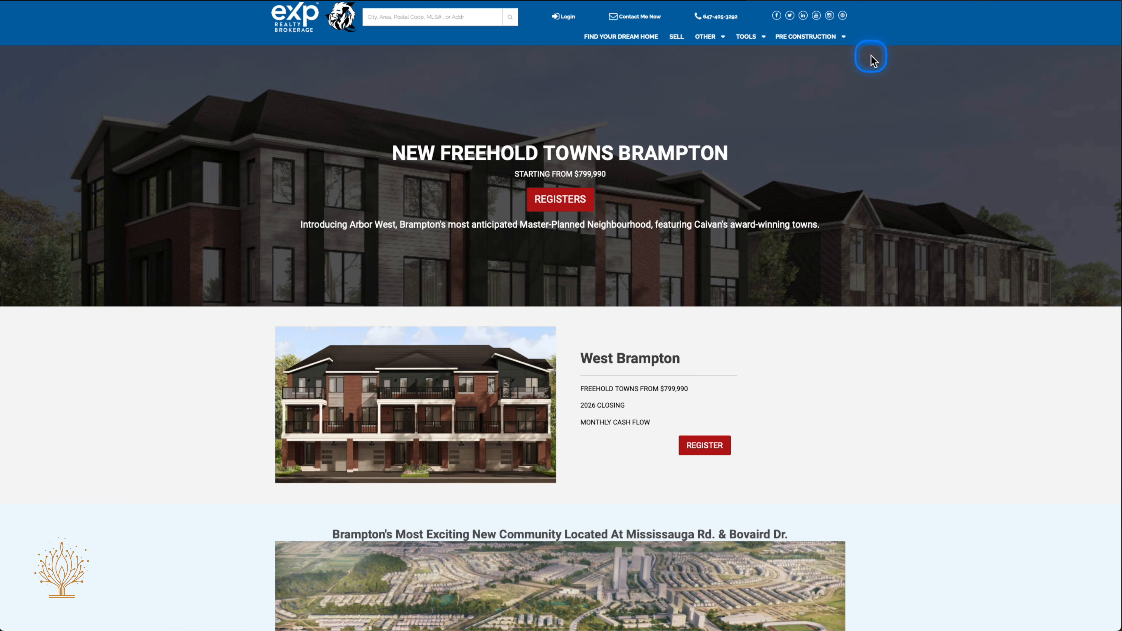
mouse_move(811, 40)
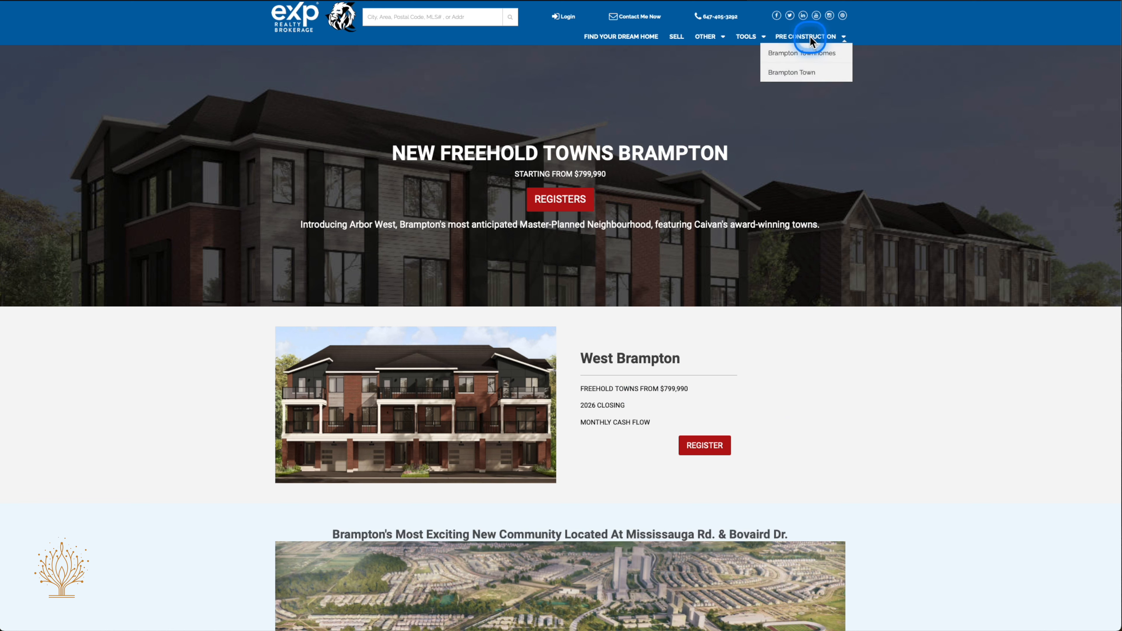
click(788, 74)
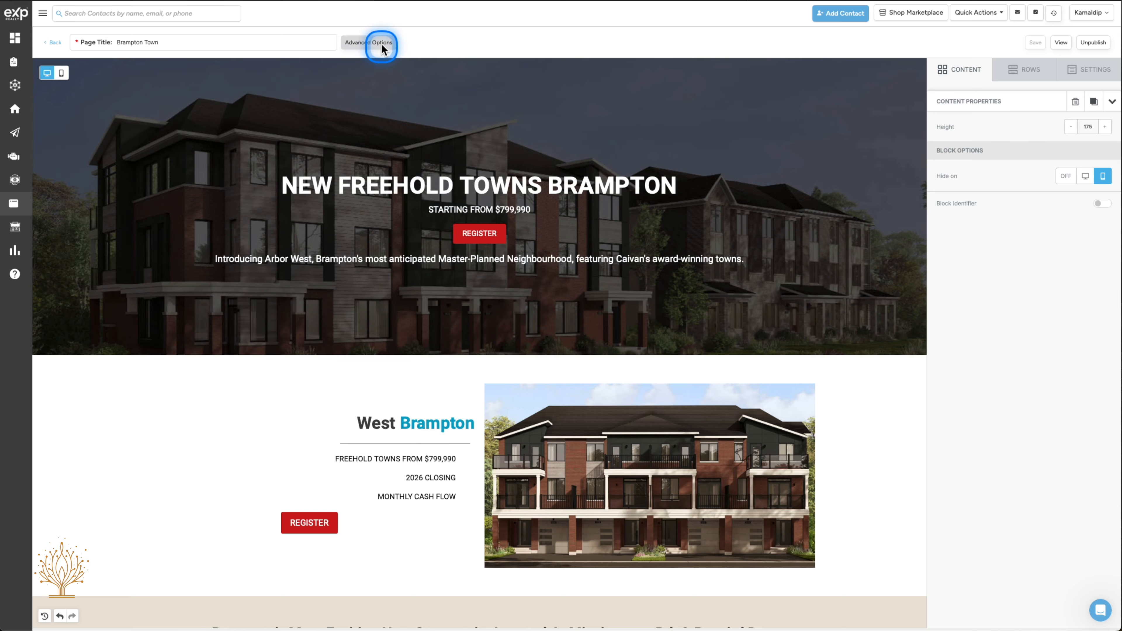
Step: Create a new category named 1234 for the Brampton Town page, save, and check the live site's navigation
click(368, 43)
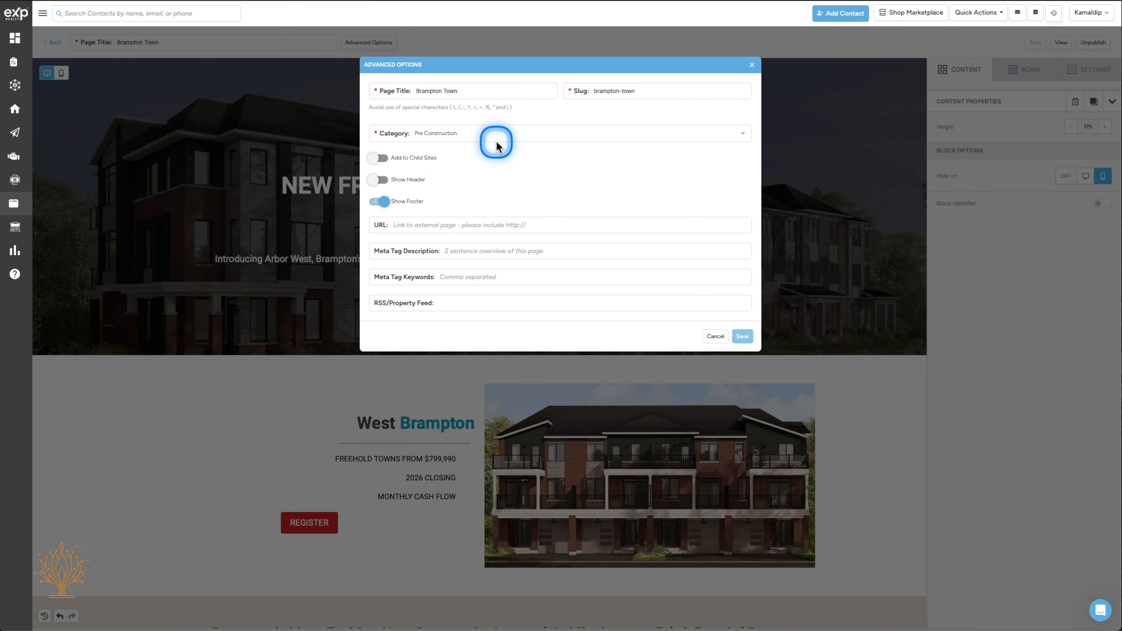
click(462, 134)
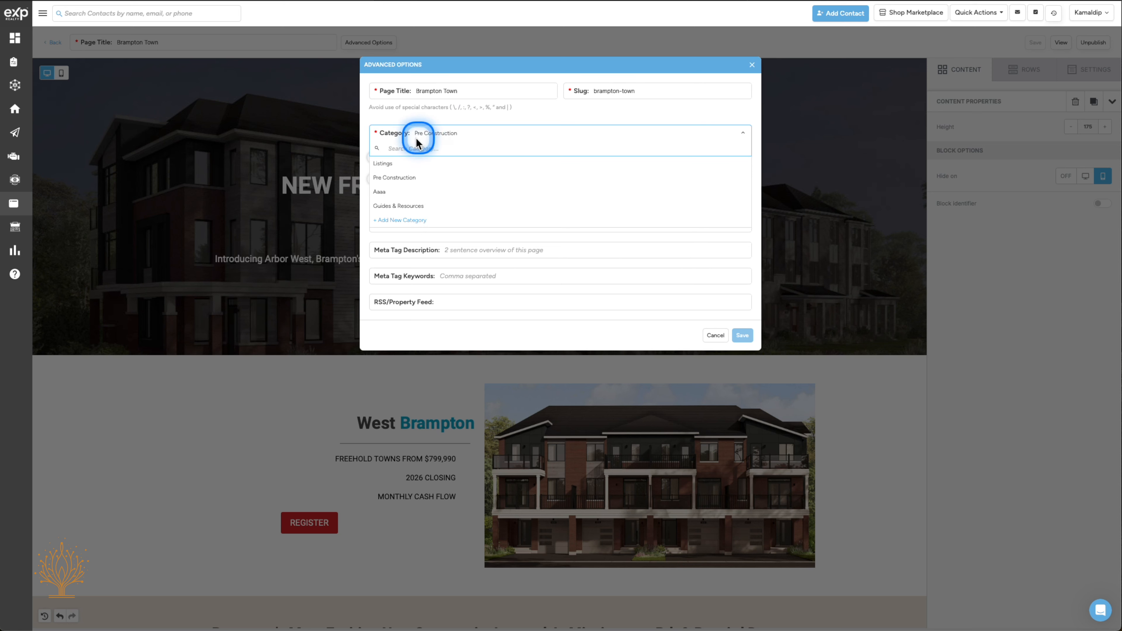
click(411, 221)
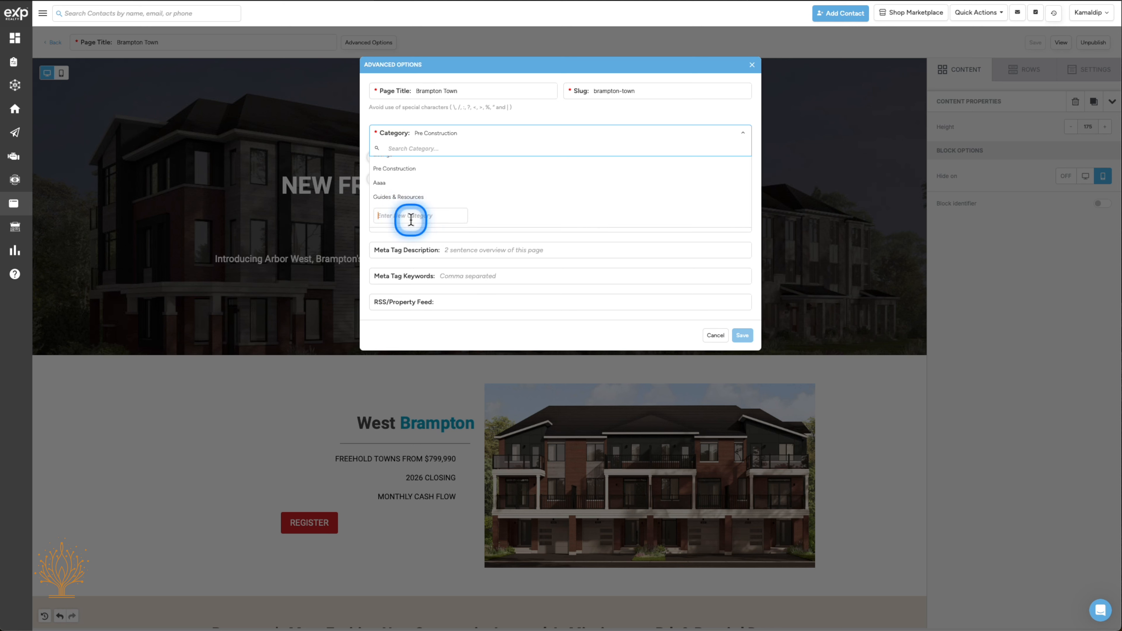
text(1)
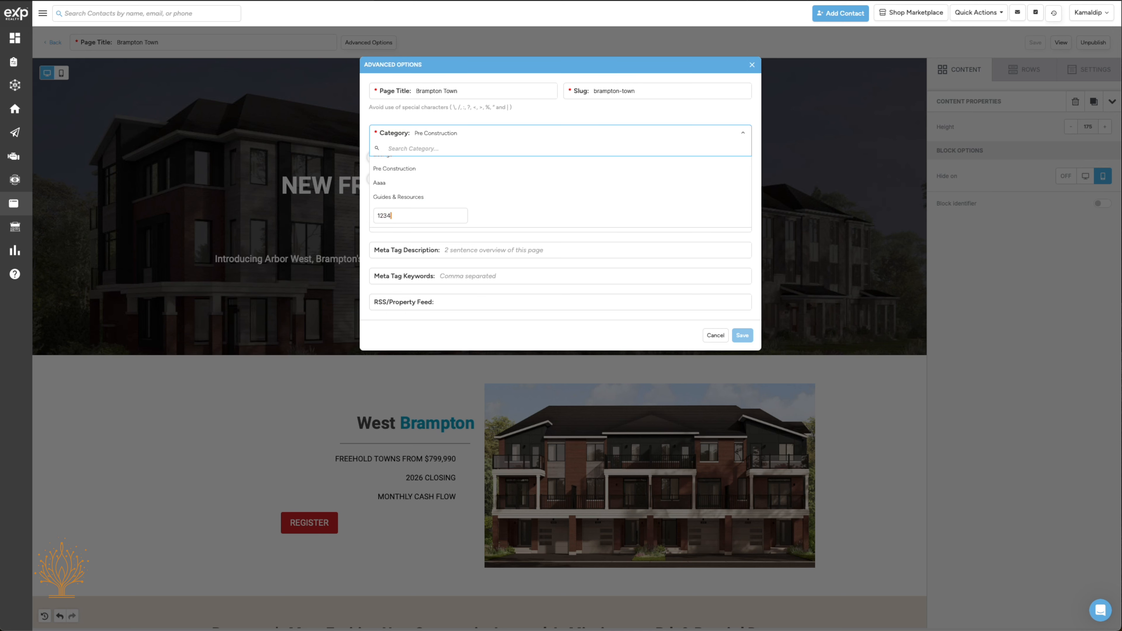
text(234)
key(Return)
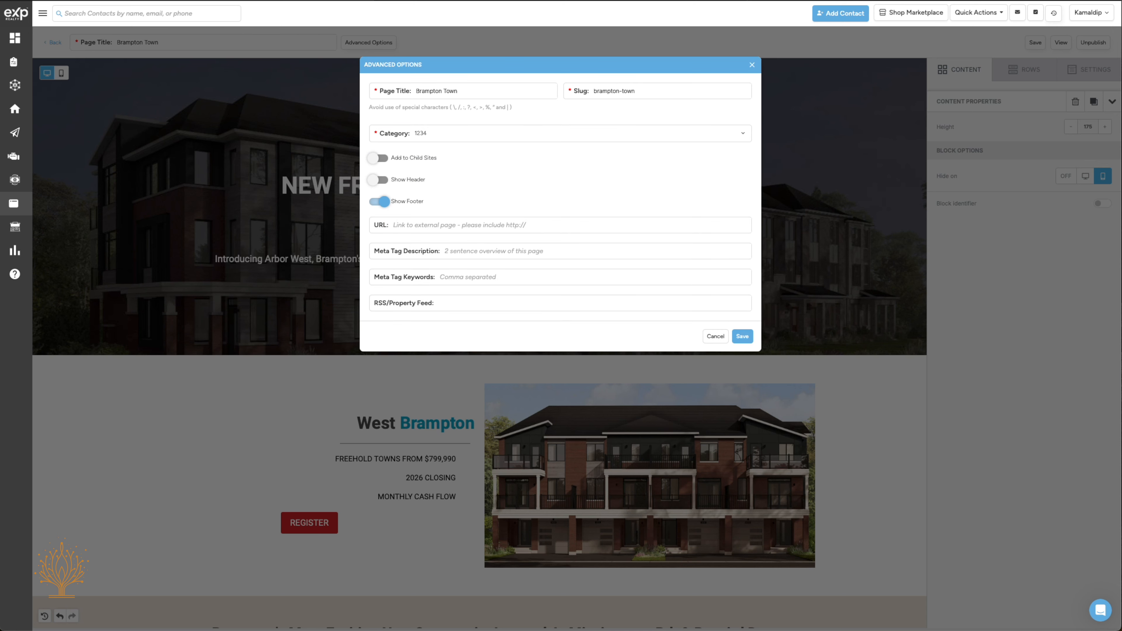
click(742, 336)
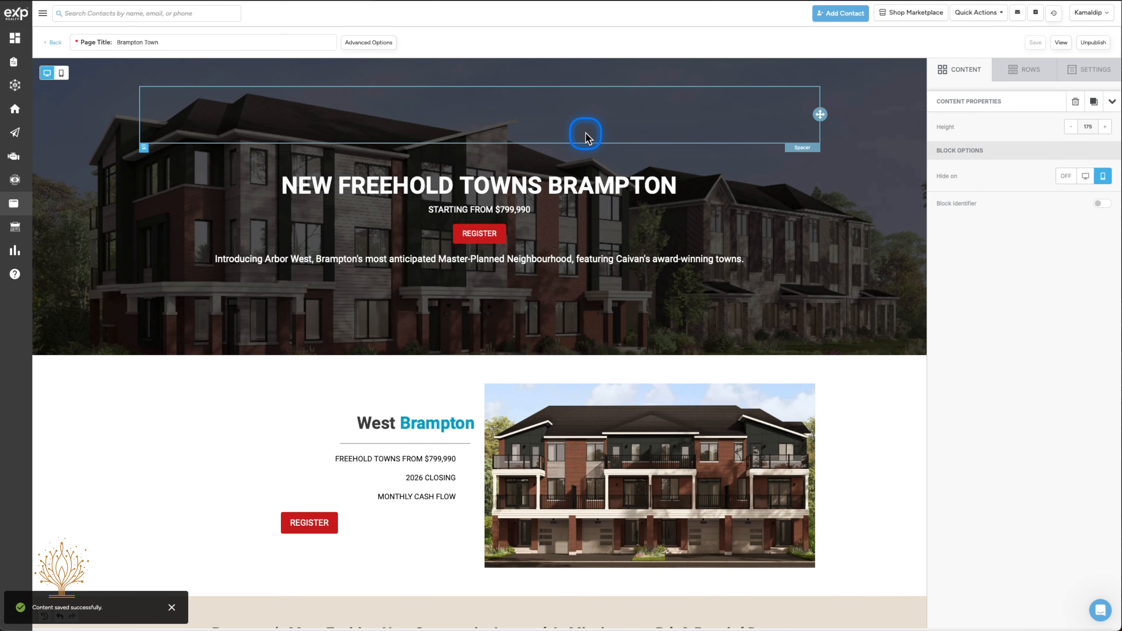
click(918, 2)
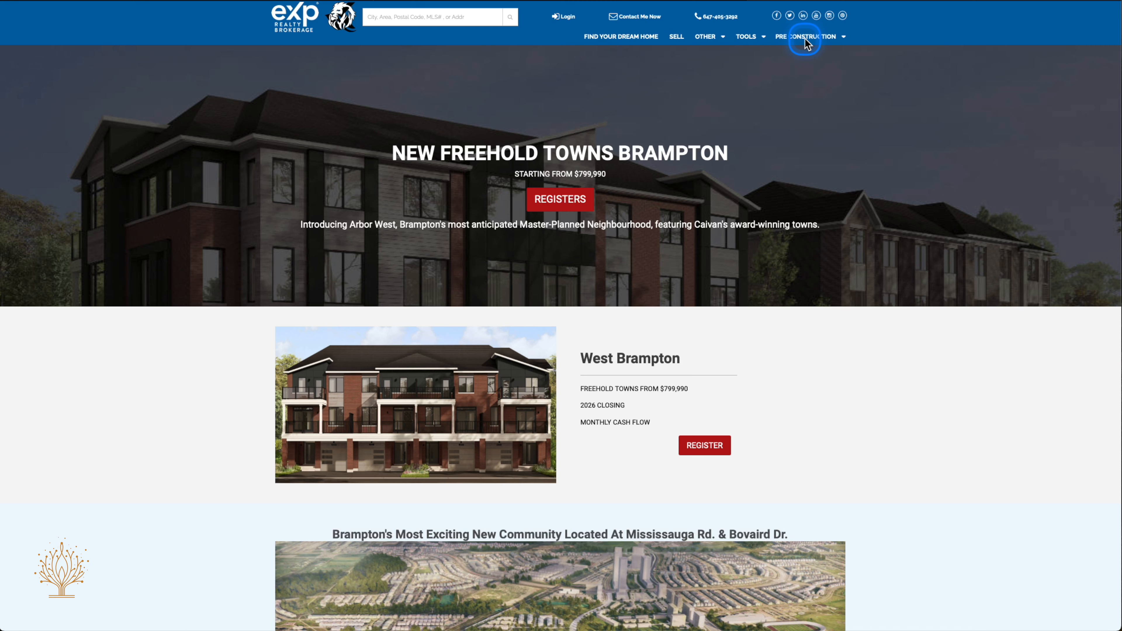
mouse_move(839, 40)
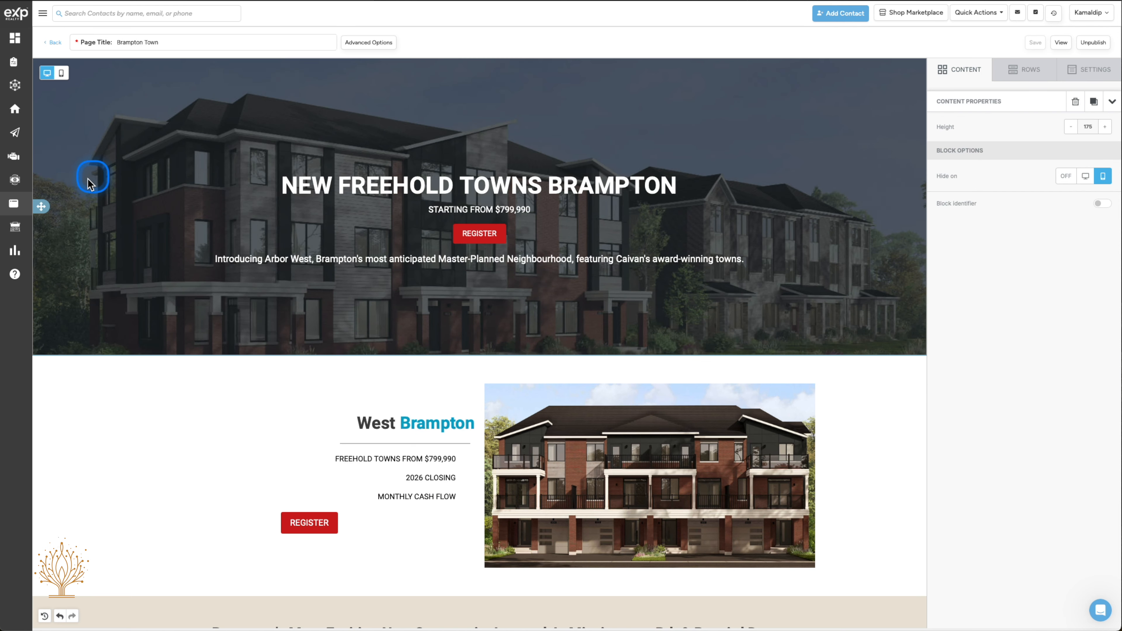
Step: In the website's Custom Navigation settings, replace the Tools old category with the 1234 category in the custom pages links
mouse_move(16, 203)
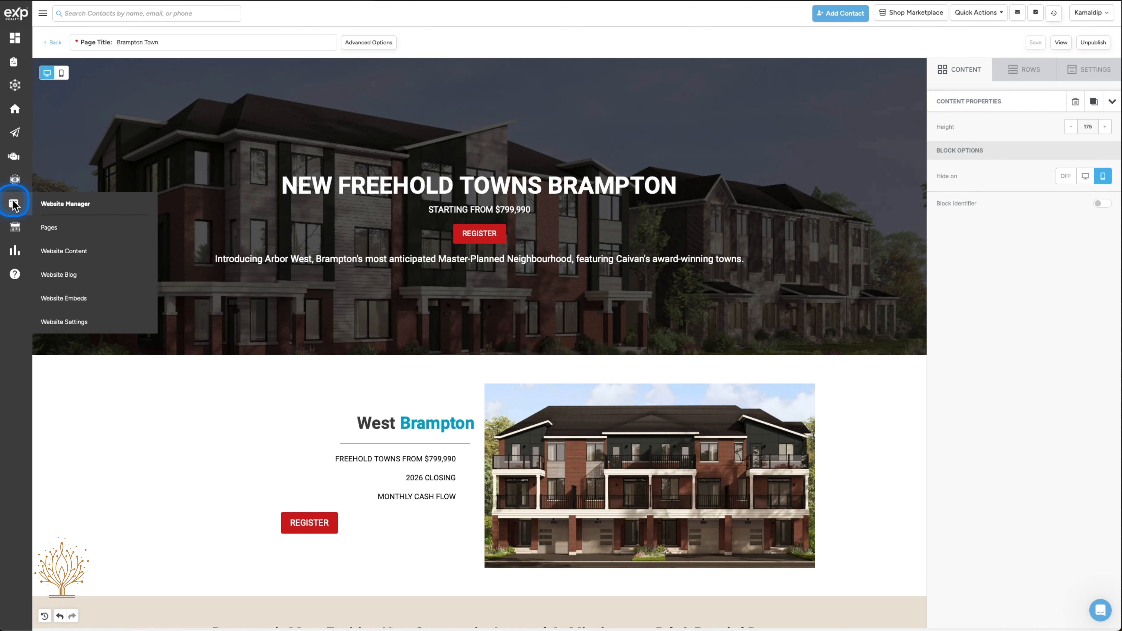
click(56, 203)
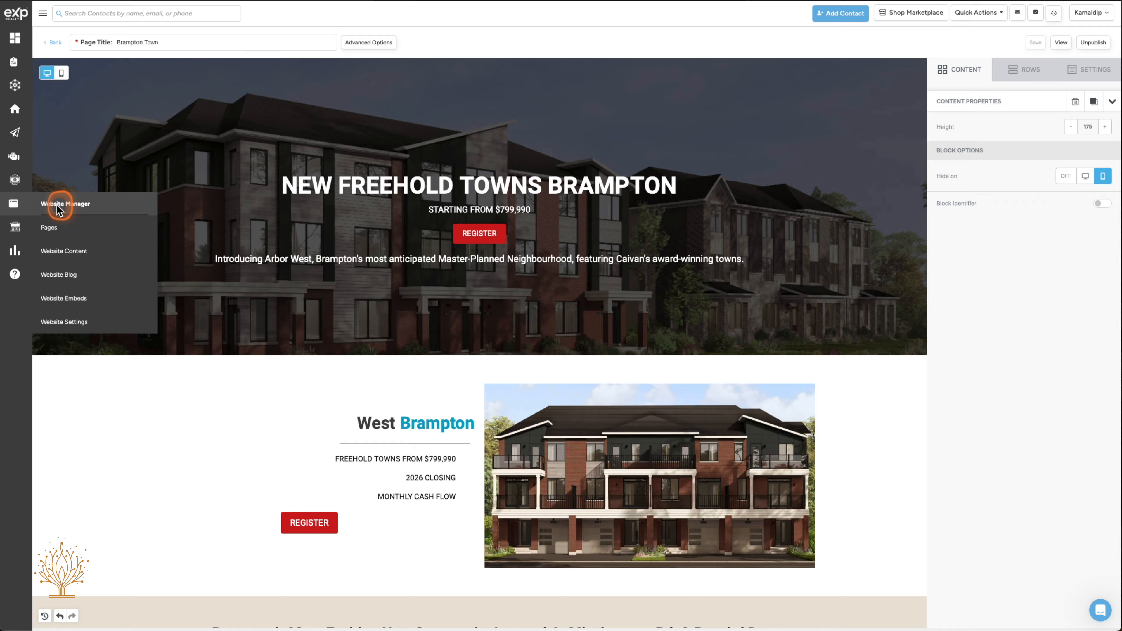
click(551, 256)
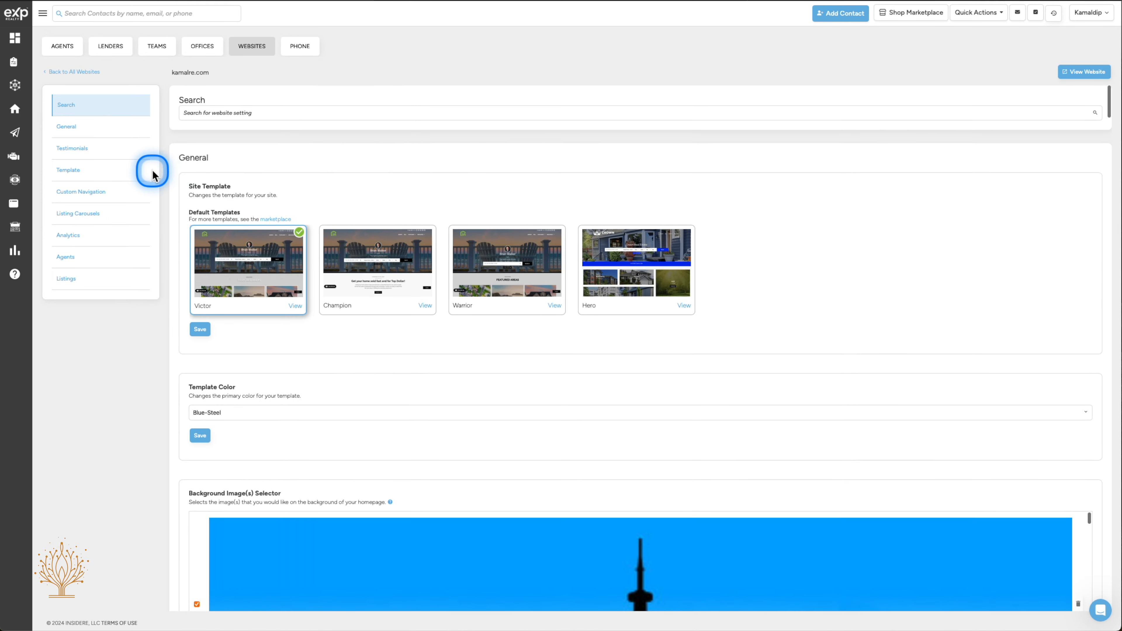
click(94, 192)
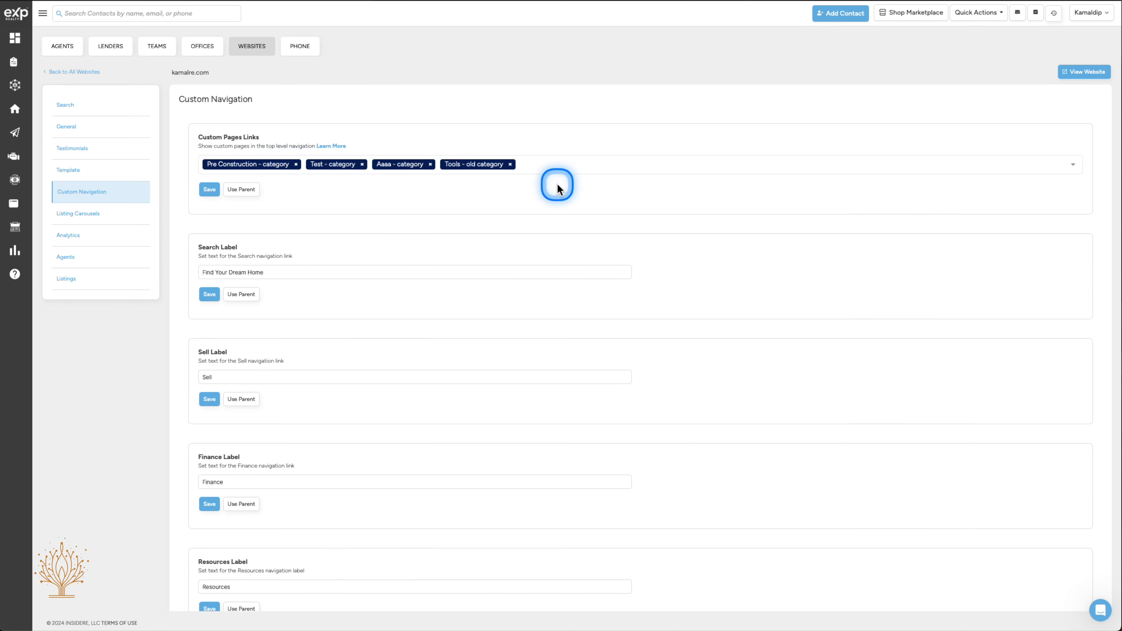
click(552, 165)
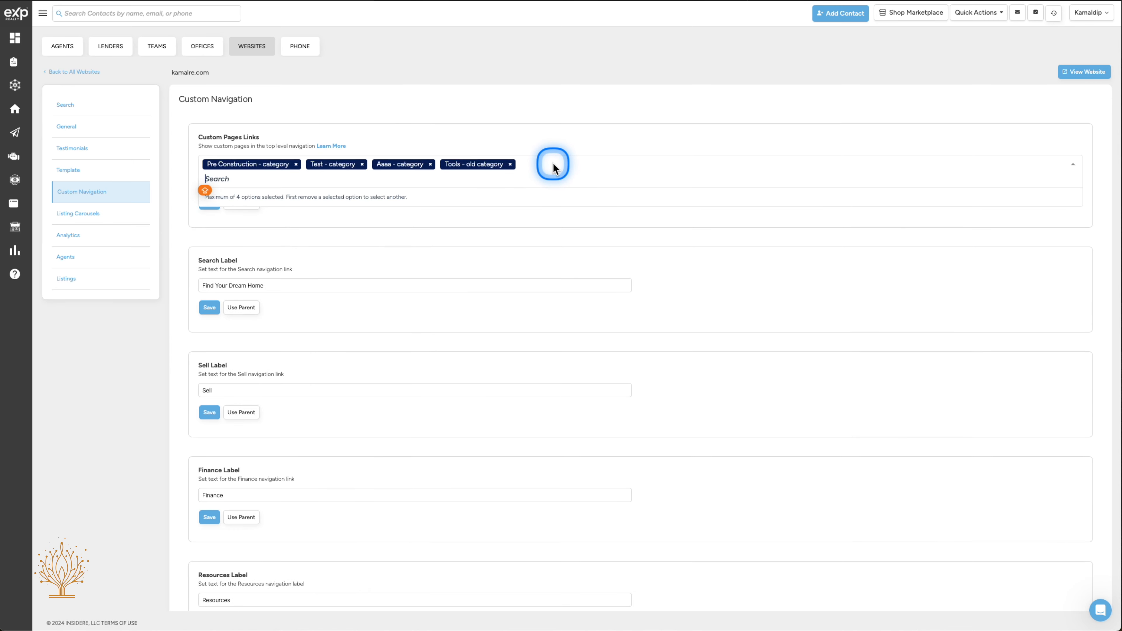
key(BackSpace)
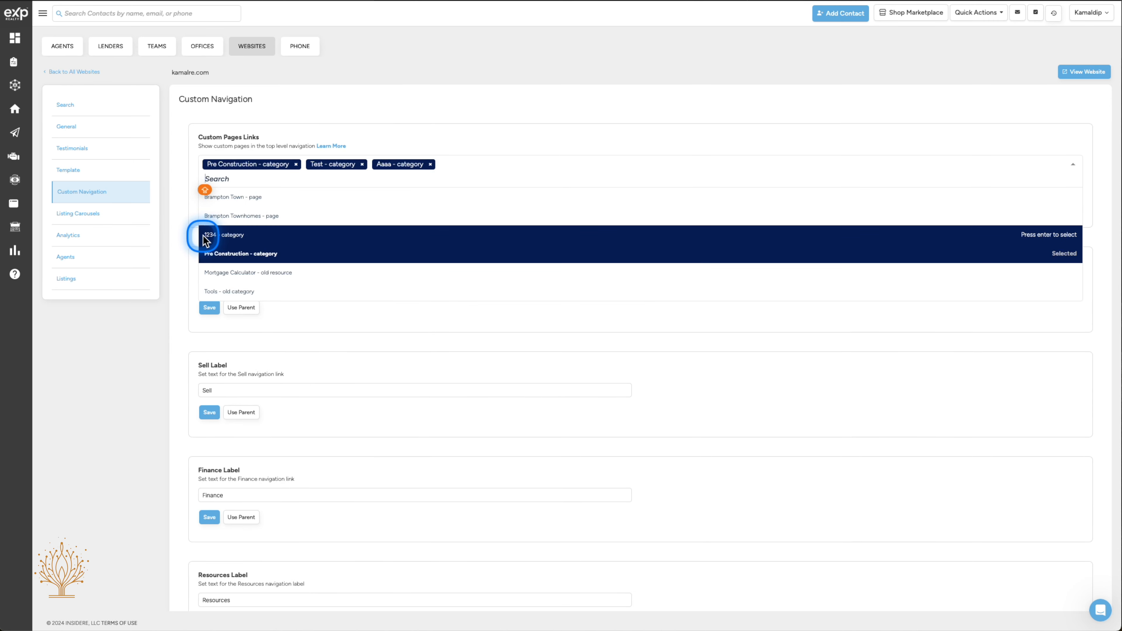
click(220, 241)
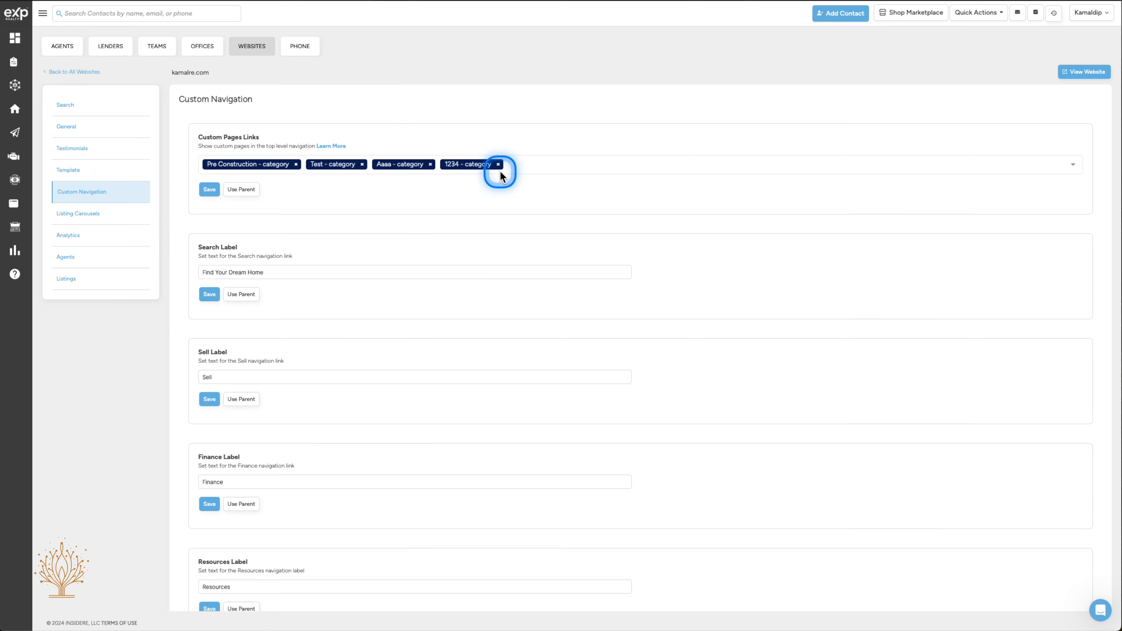
Step: Remove the Aaaa and Test categories from the custom pages links, add the Tools old category, and save
click(430, 165)
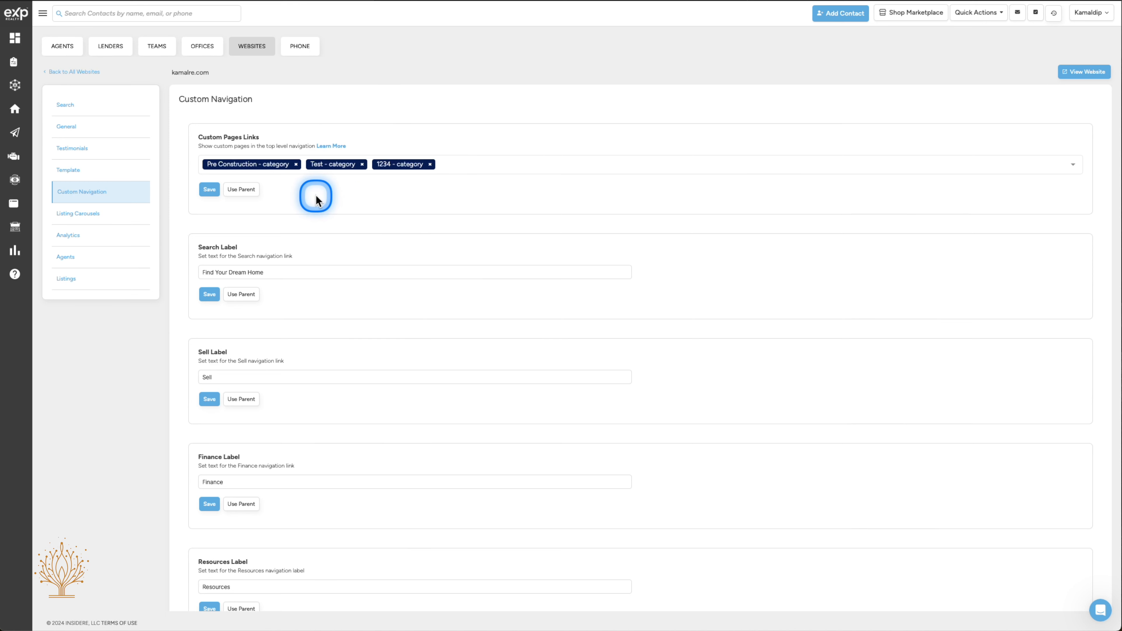
click(361, 165)
click(395, 167)
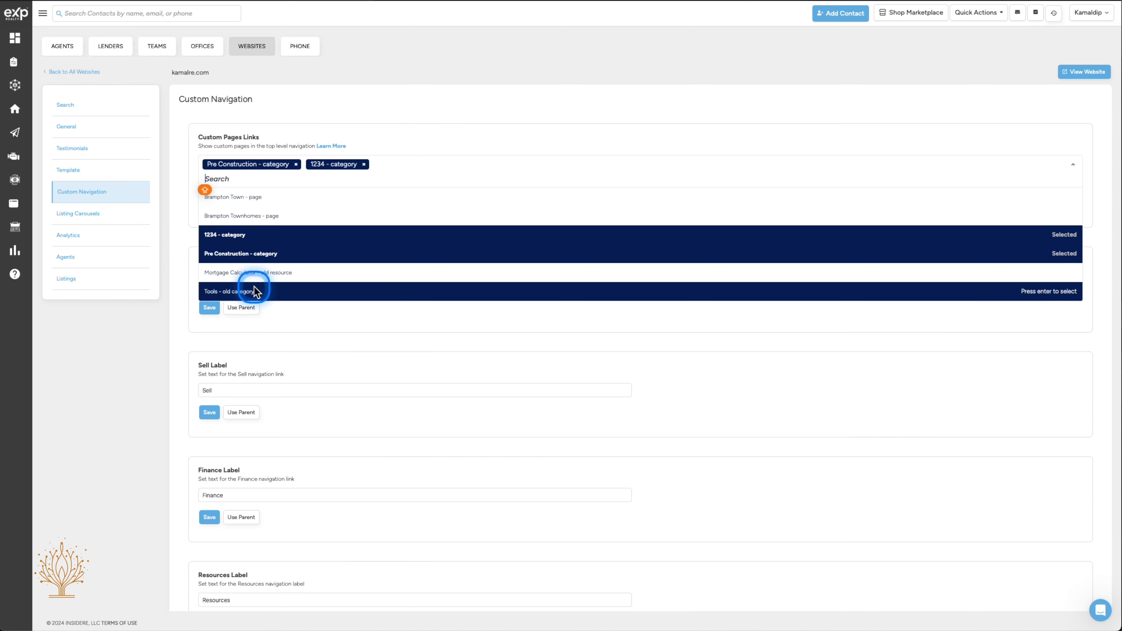
click(238, 291)
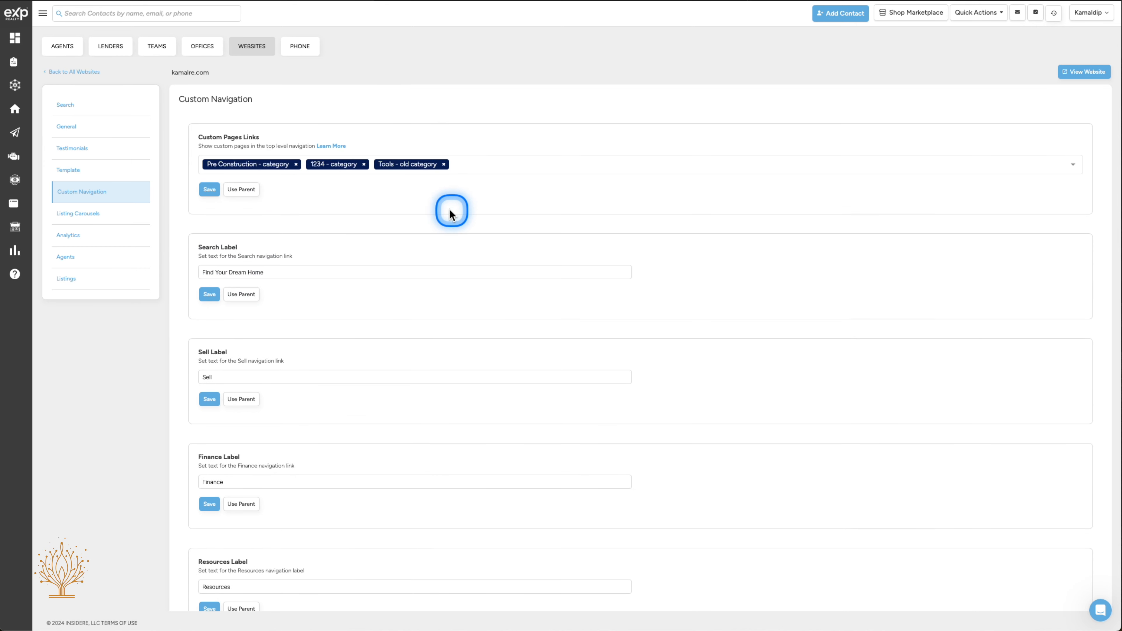
click(208, 197)
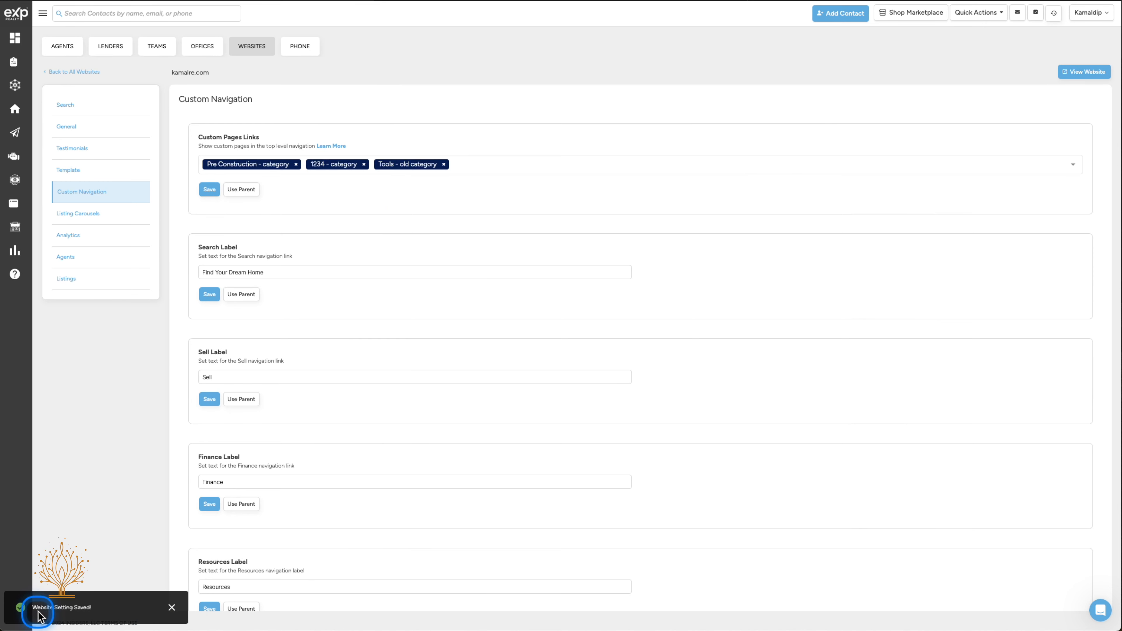
Step: Reload the live site and check which pages the 1234 navigation category lists
click(911, 4)
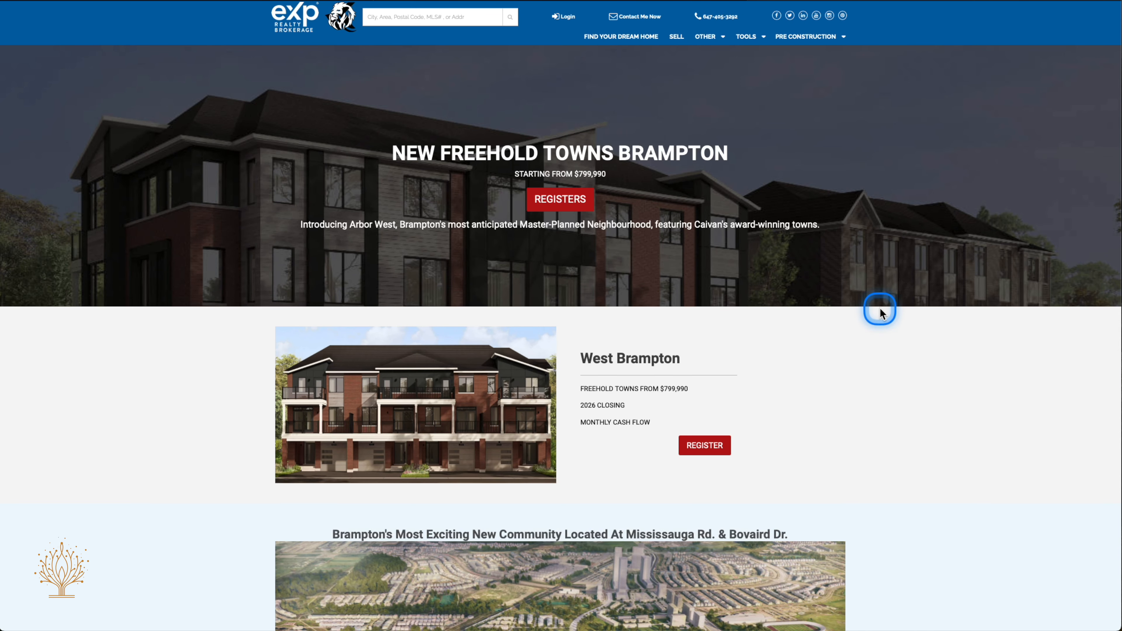
mouse_move(829, 42)
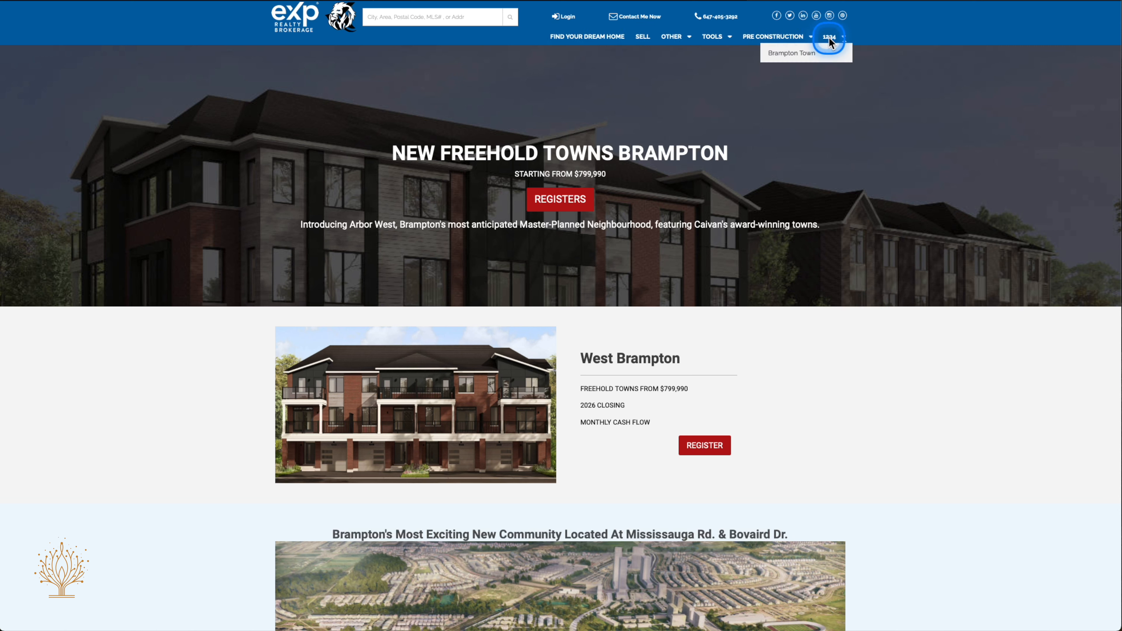
Step: Remove the 1234 category from the website's custom pages links and save the navigation settings
click(150, 0)
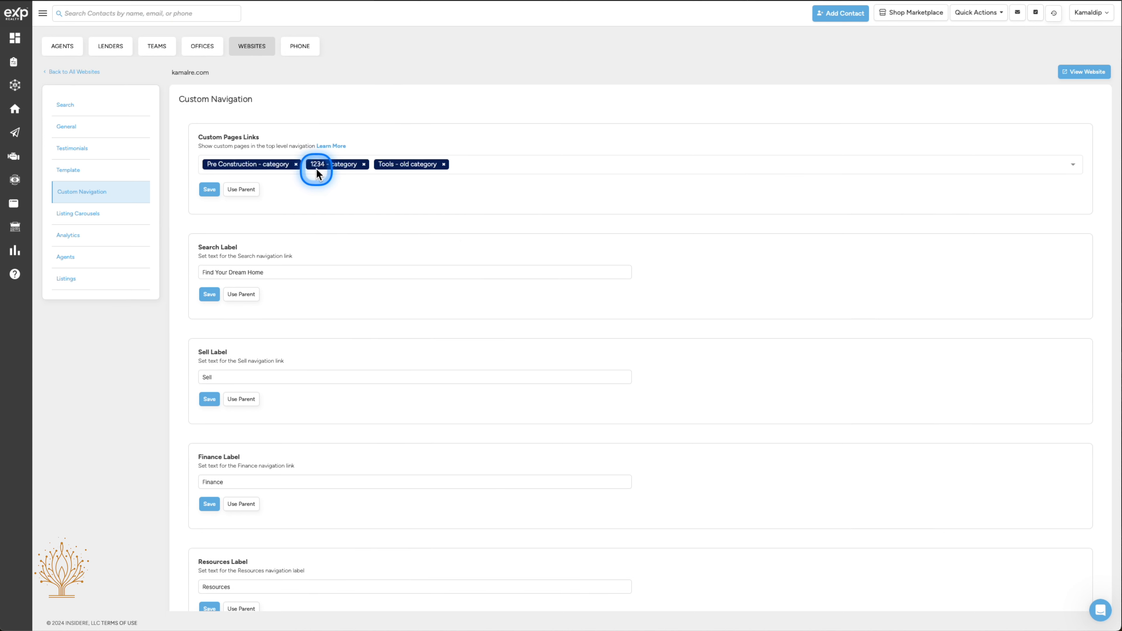
click(364, 165)
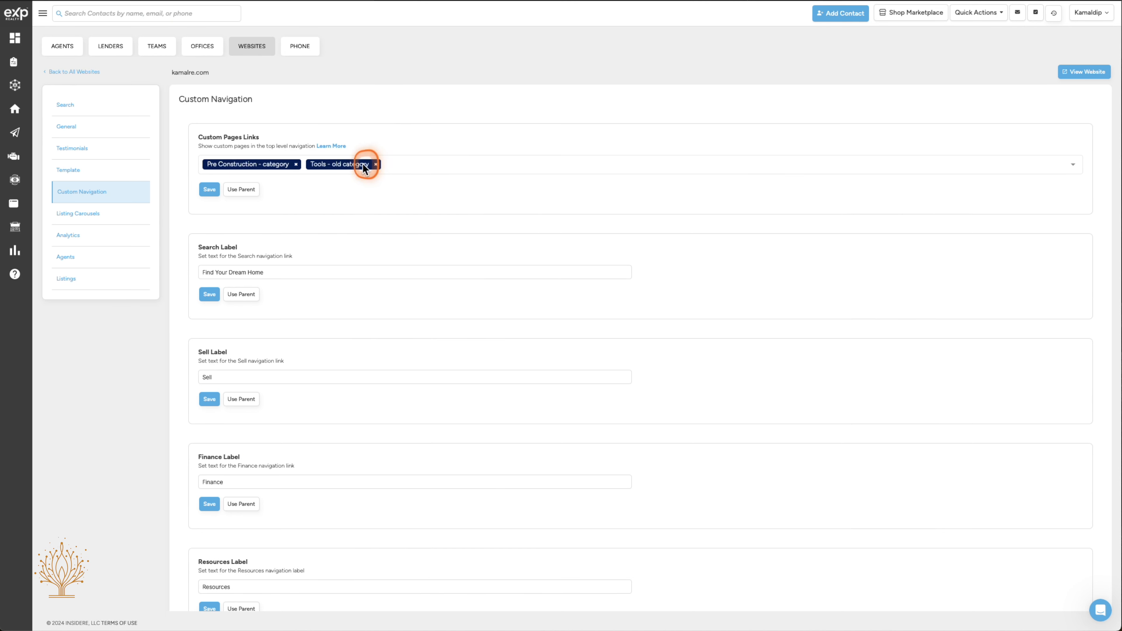
click(209, 190)
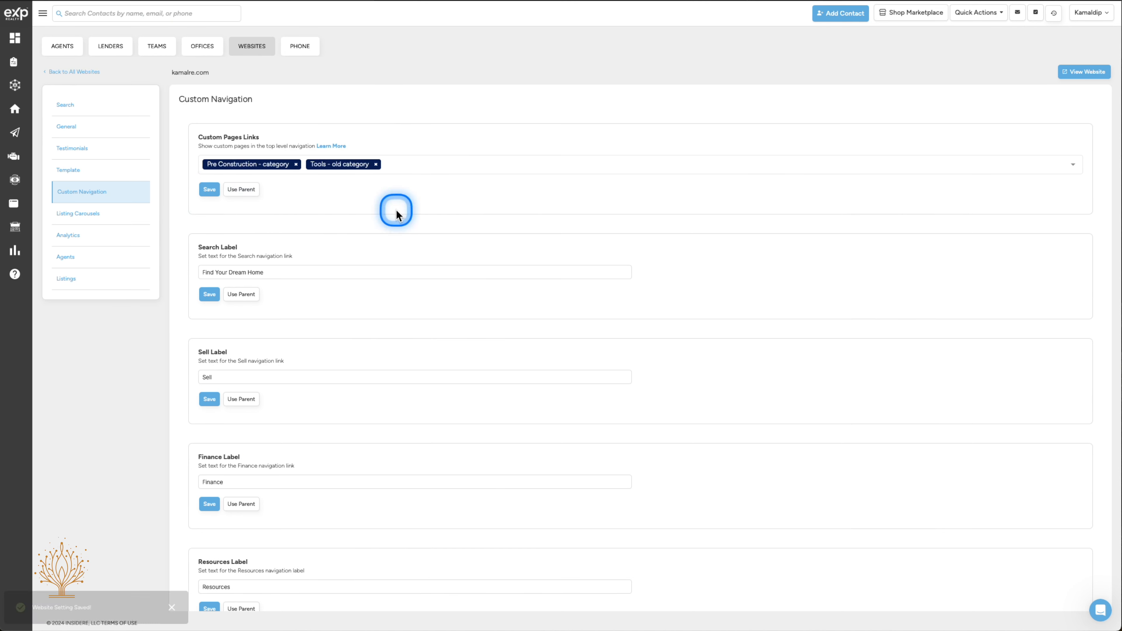
Step: Reload the live Brampton freehold towns page and check its navigation categories and page content
click(861, 2)
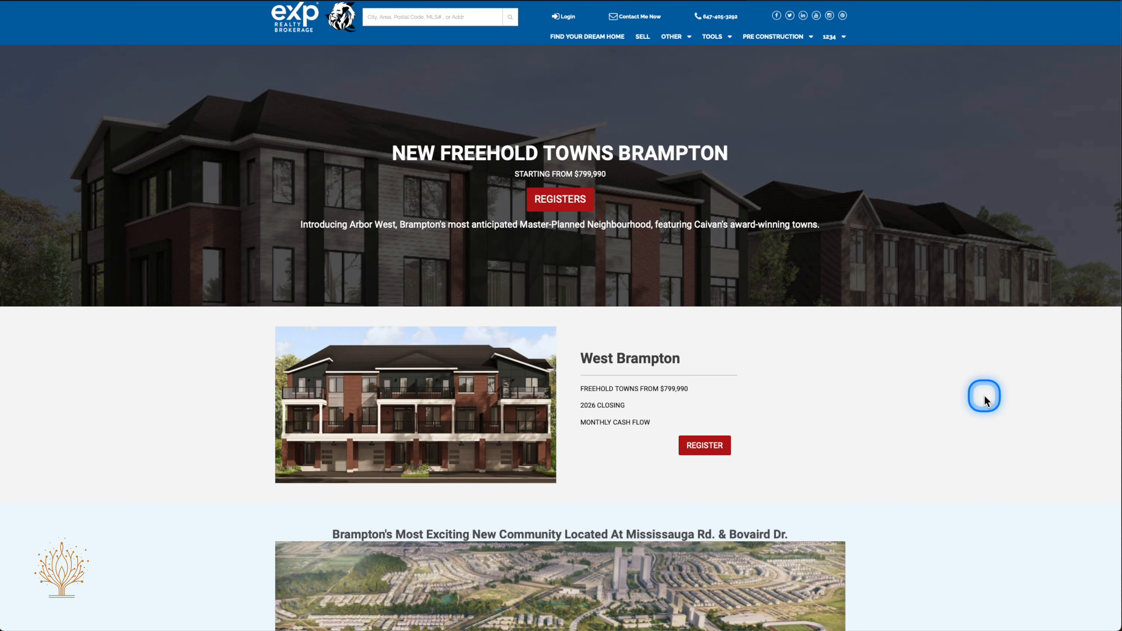
key(super+r)
mouse_move(843, 39)
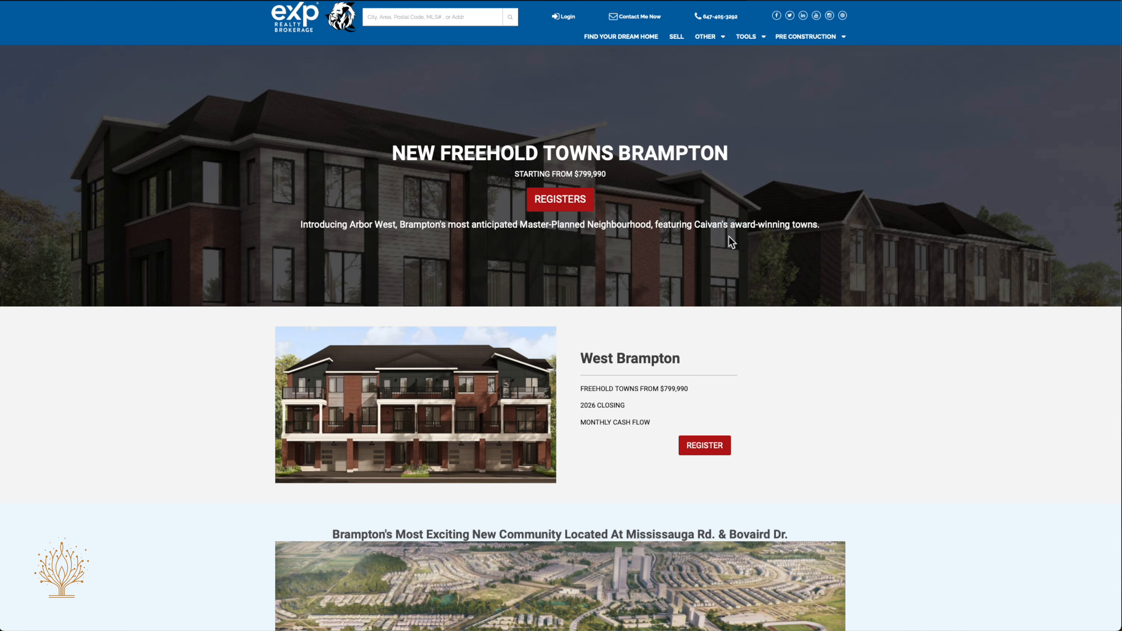
scroll(766, 303, down, 4)
scroll(767, 306, down, 2)
scroll(771, 291, up, 5)
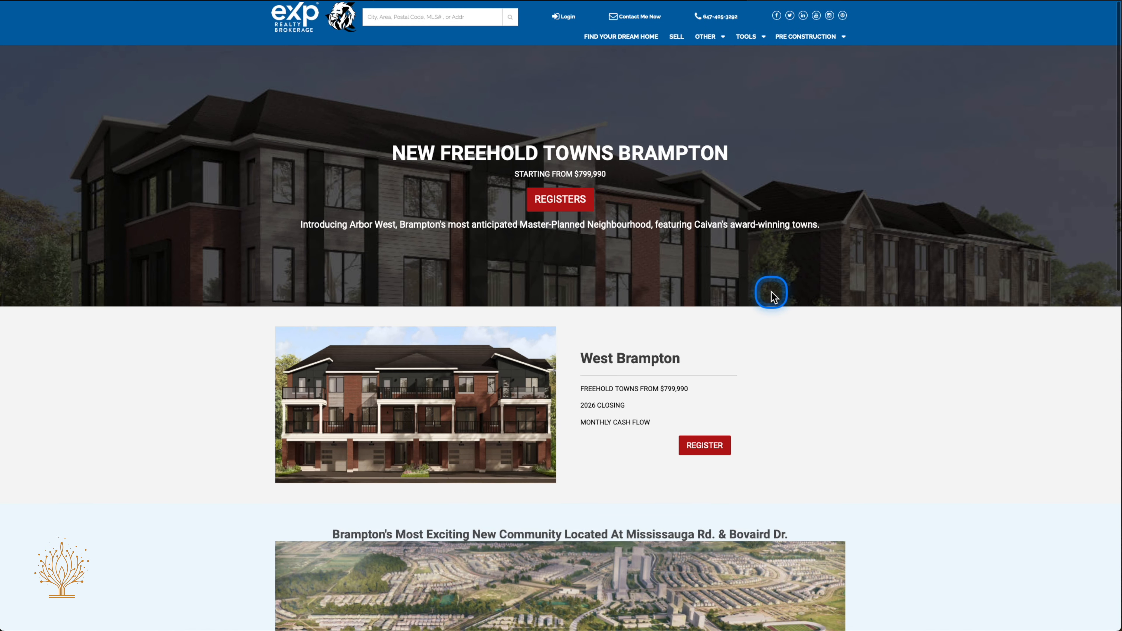